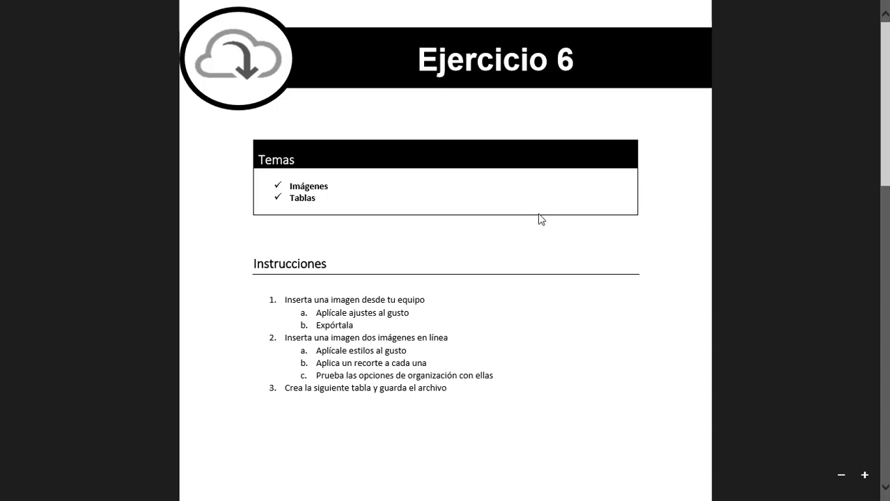
Read through the Ejercicio 6 instructions, then go to the Insertar tab in a blank Word document
scroll(556, 252, down, 3)
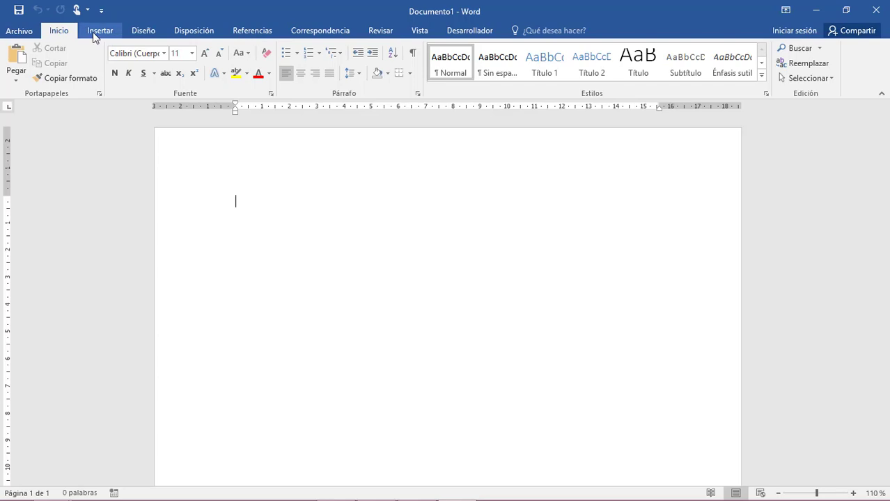
click(98, 30)
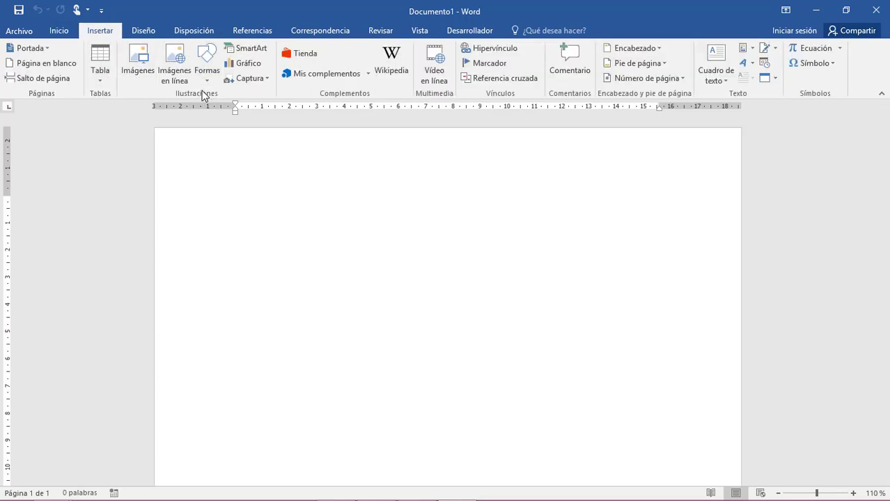
Insert decoracion.jpg from the Ejercicio 6 folder as a picture
click(139, 73)
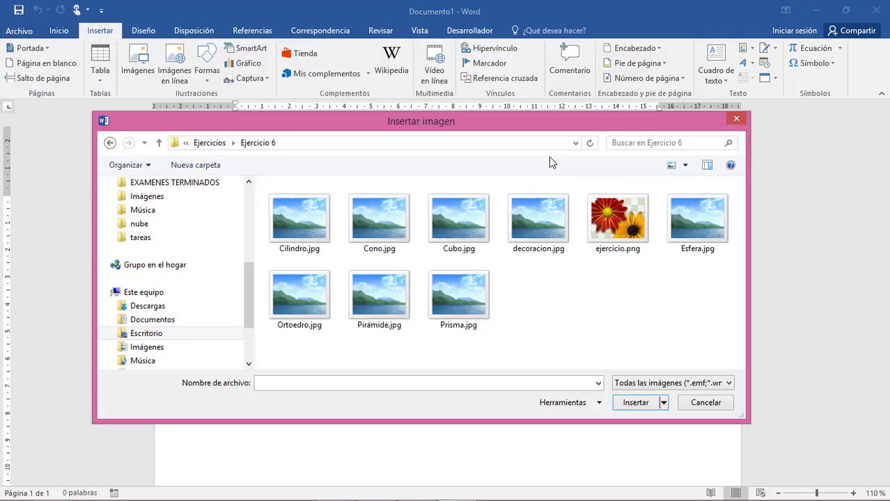
drag(536, 121, 454, 112)
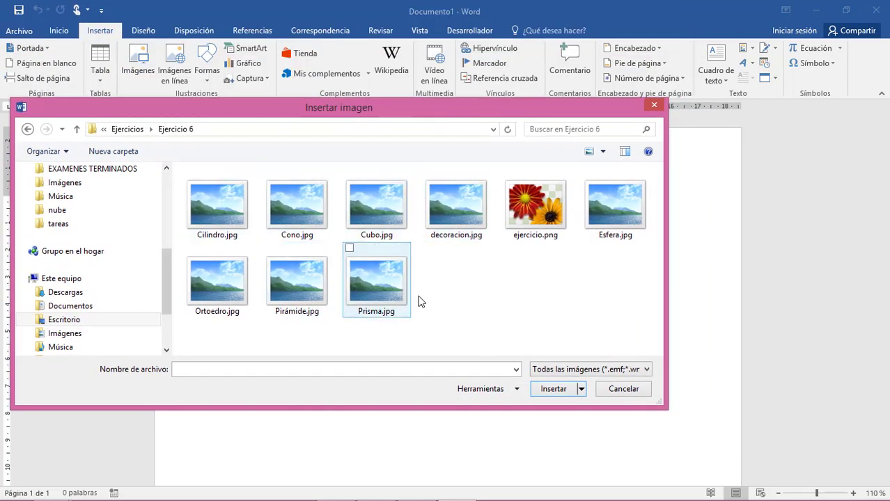
click(456, 218)
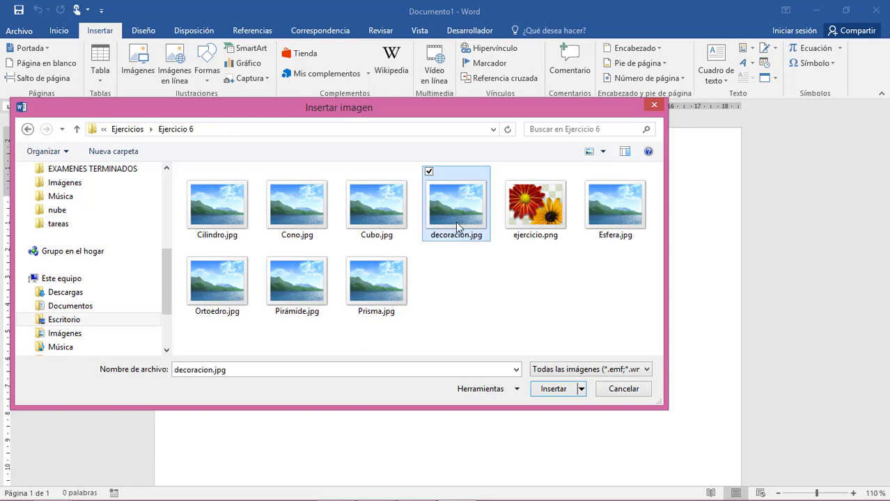
click(554, 389)
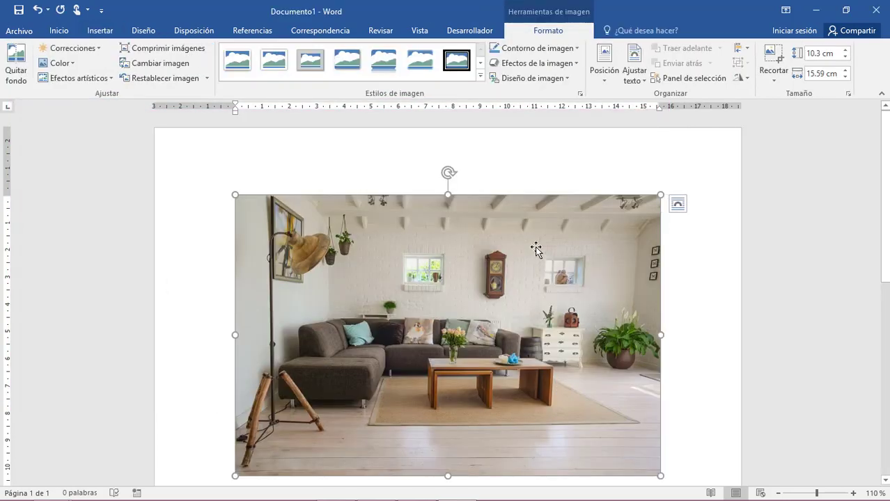
Resize the living-room photo to 9.11 cm high by 14.93 cm wide, leaving it unrotated
scroll(529, 407, down, 3)
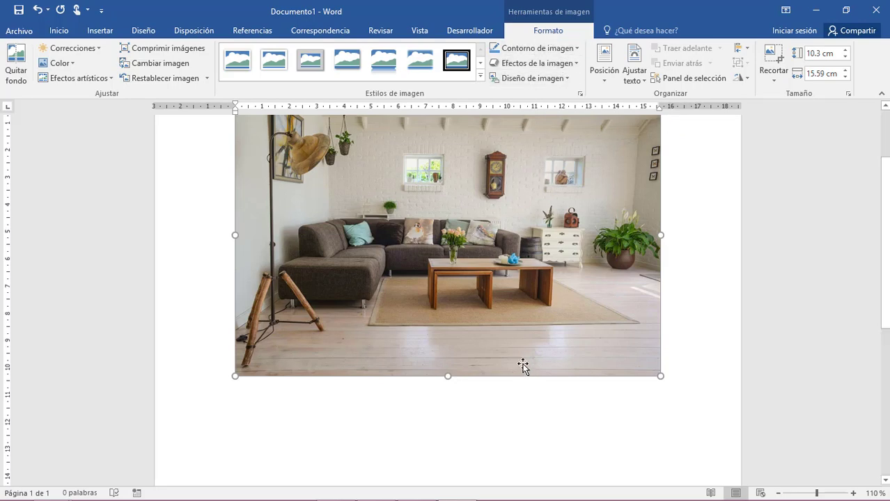
scroll(524, 362, up, 3)
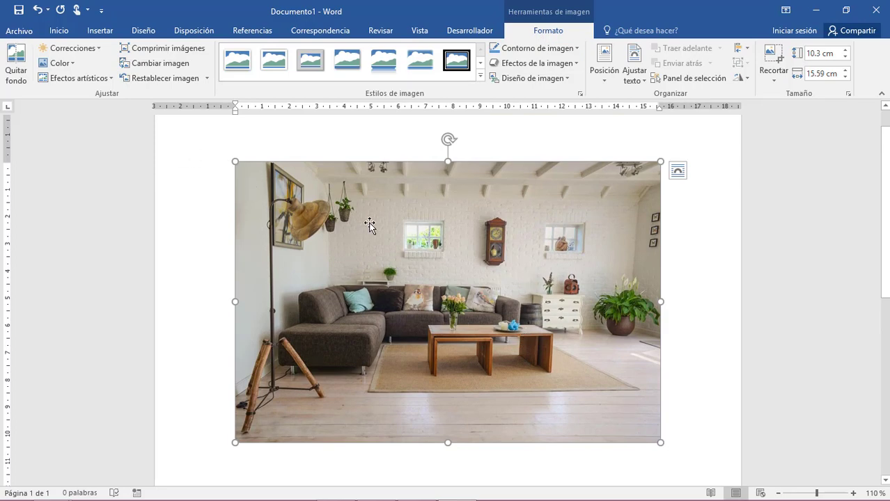
drag(658, 442, 618, 432)
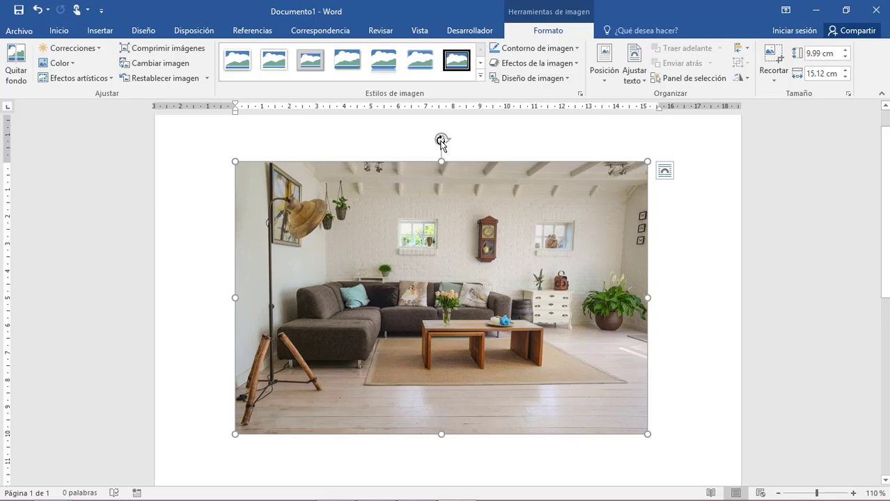
drag(441, 140, 518, 151)
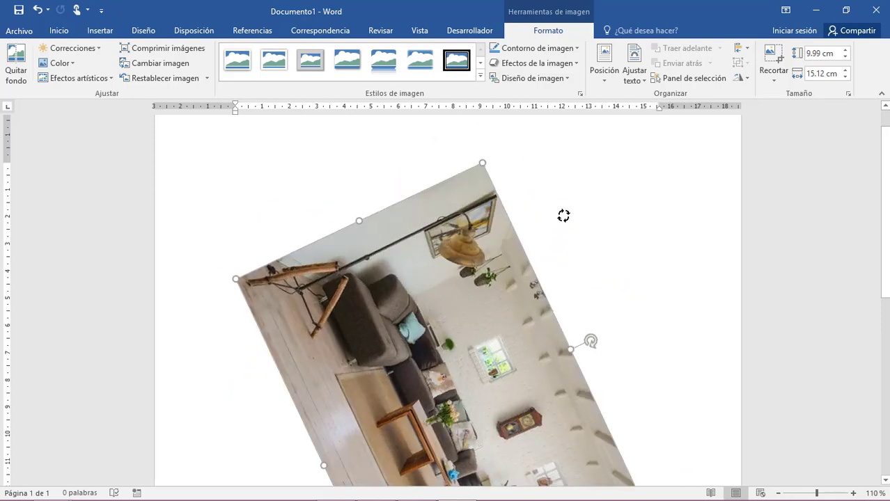
drag(519, 151, 440, 149)
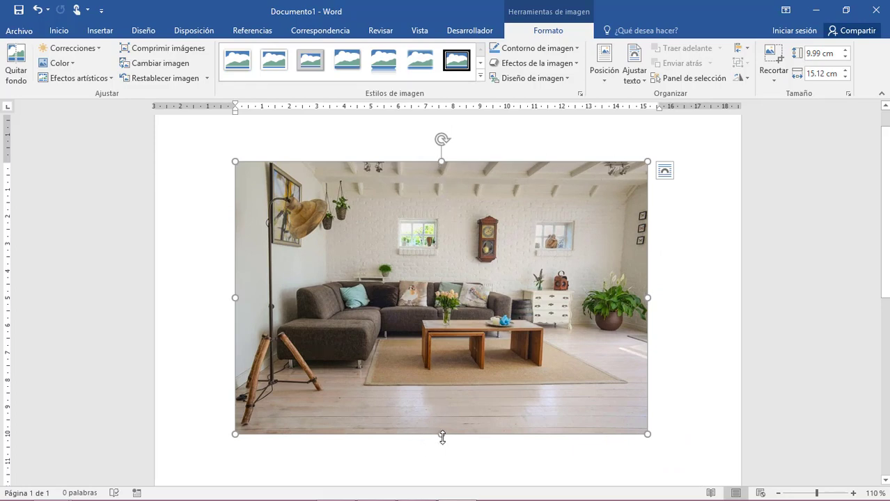
drag(442, 434, 441, 410)
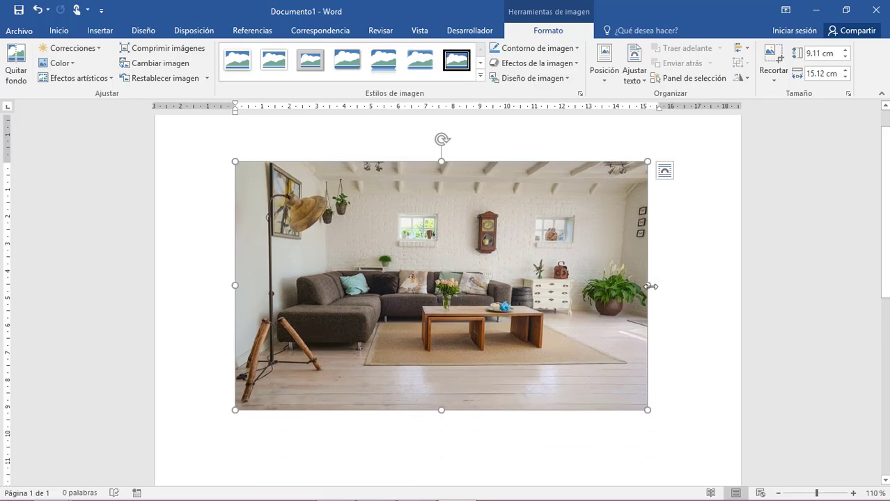
drag(649, 286, 642, 286)
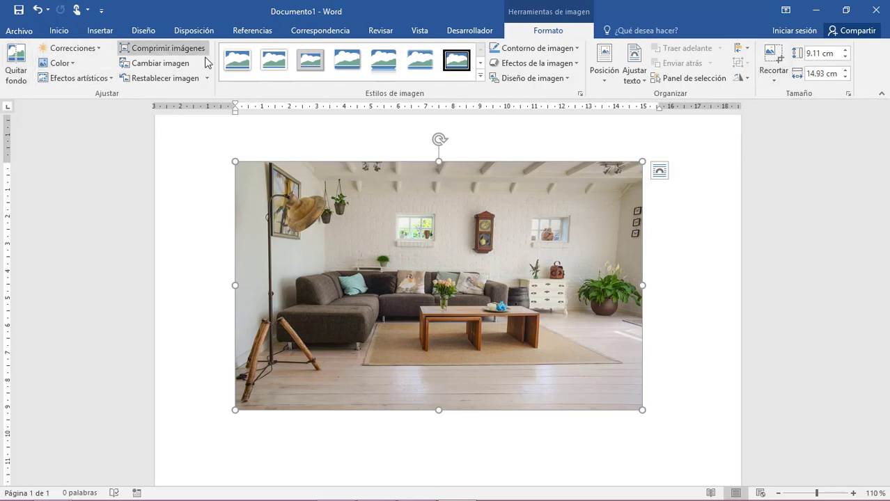
Crop the photo's top, bottom, left and right edges down to 7.07 × 13.06 cm
click(774, 81)
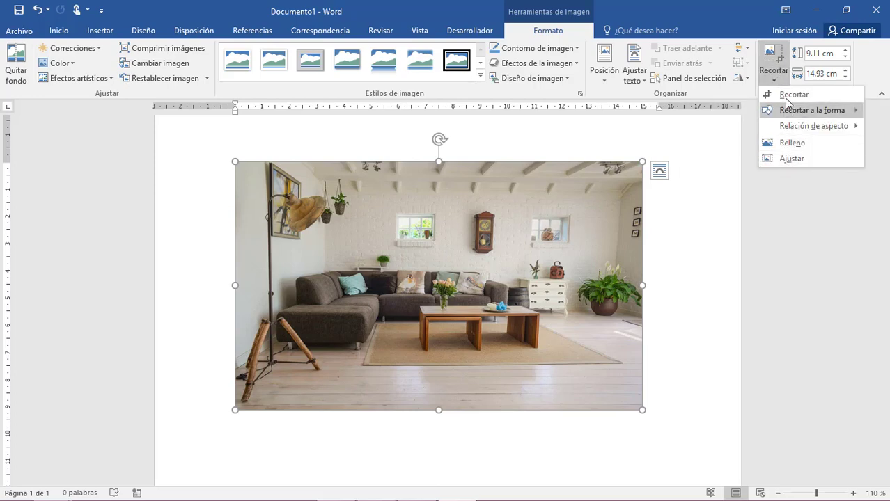
click(770, 80)
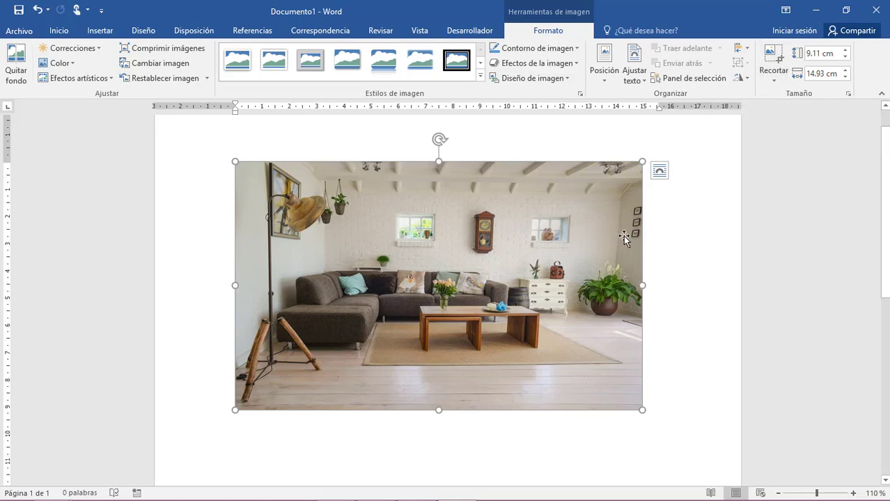
click(774, 60)
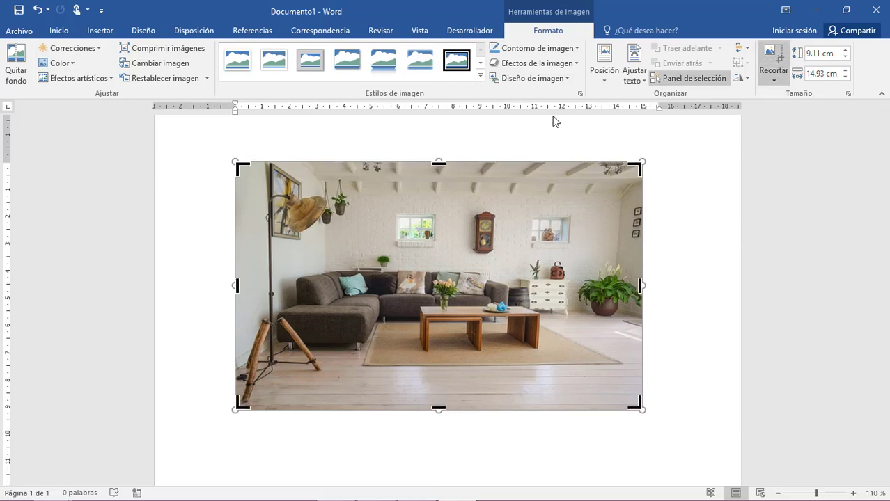
drag(438, 167, 440, 175)
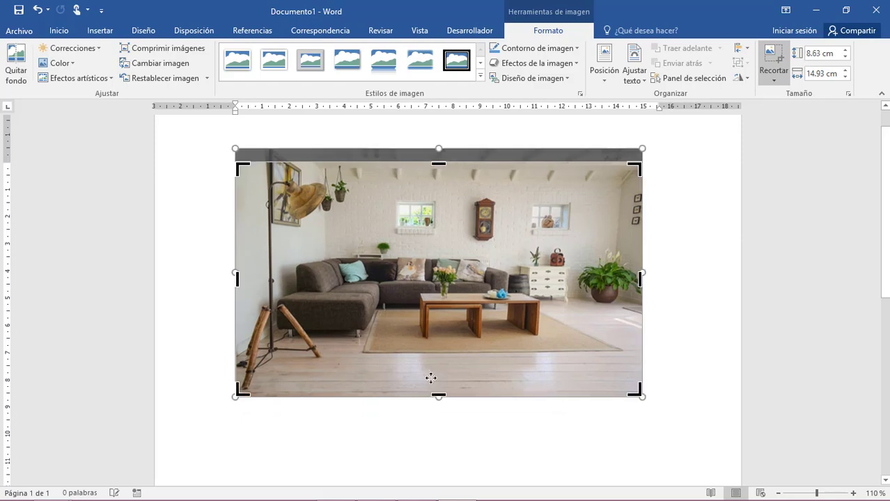
drag(438, 396, 443, 353)
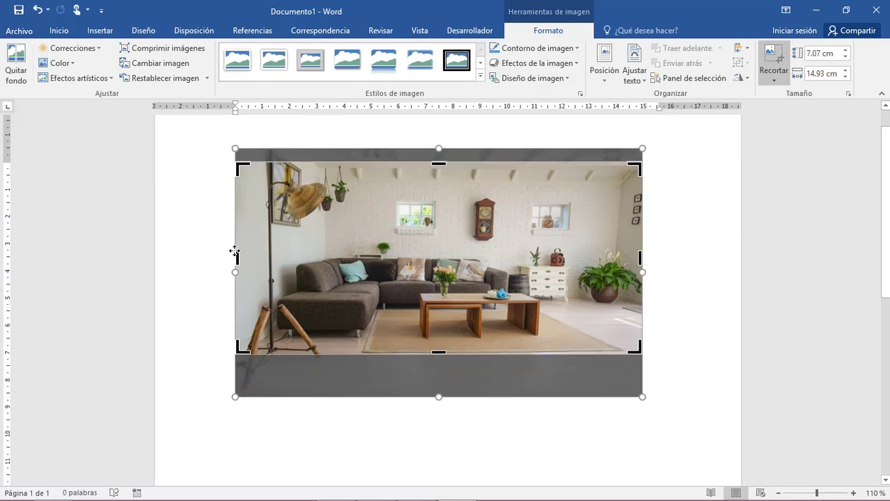
drag(236, 256, 264, 255)
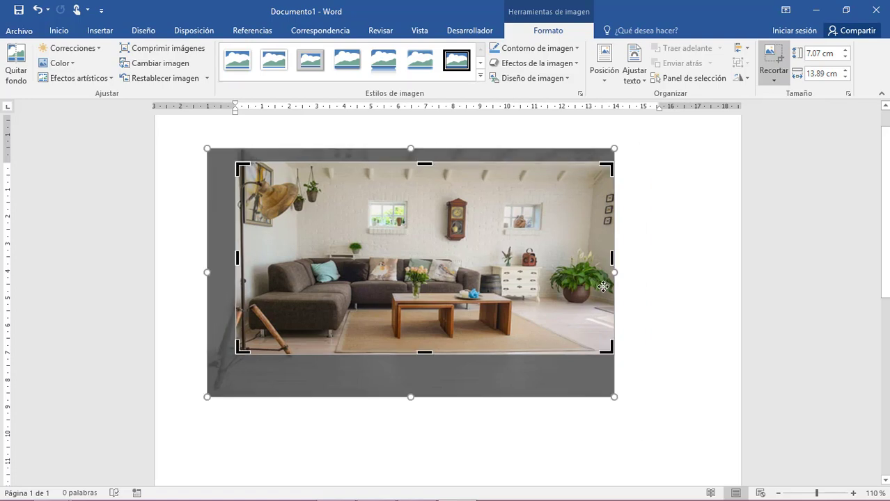
drag(613, 257, 590, 258)
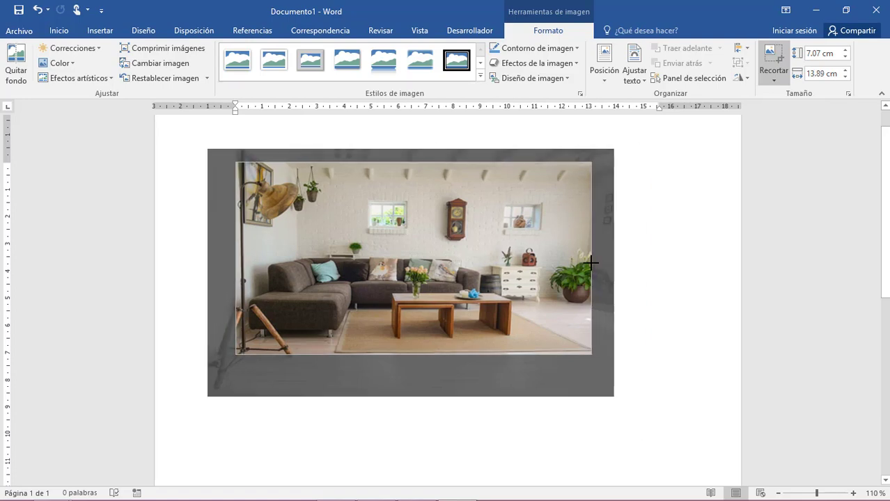
click(667, 239)
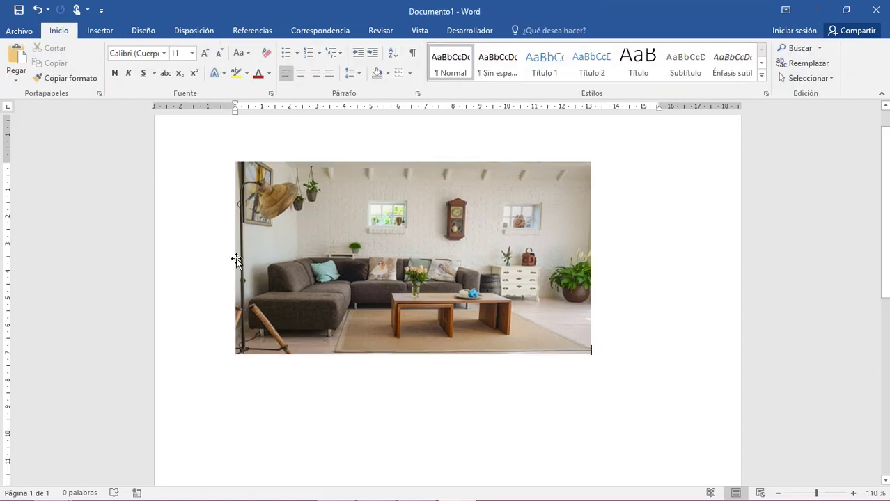
click(400, 251)
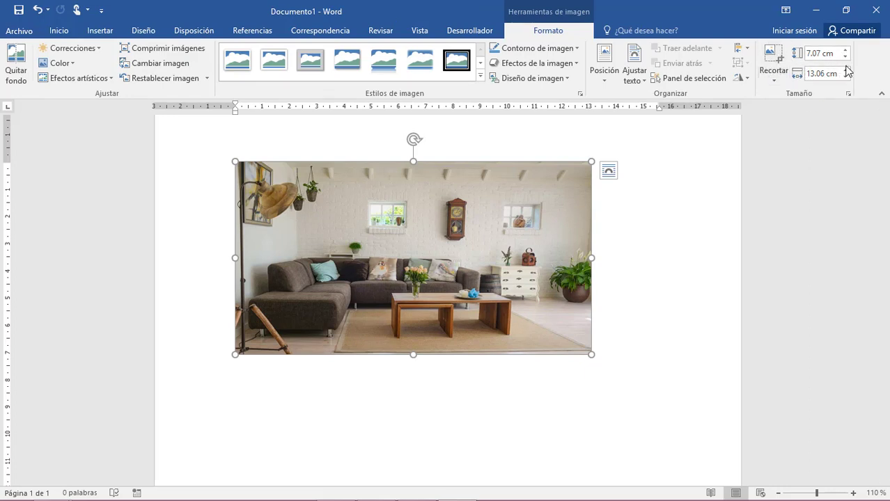
Set the photo's sharpness to 13%, brightness to -12% and contrast to 4%
click(94, 48)
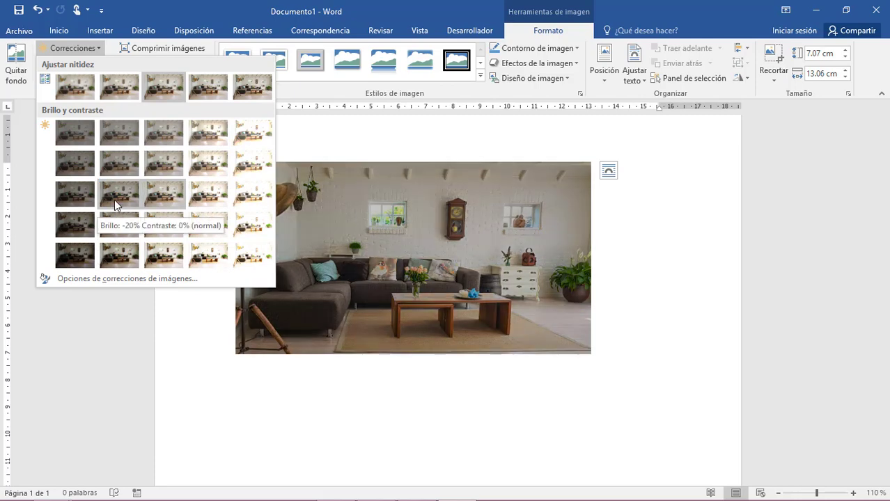
click(147, 279)
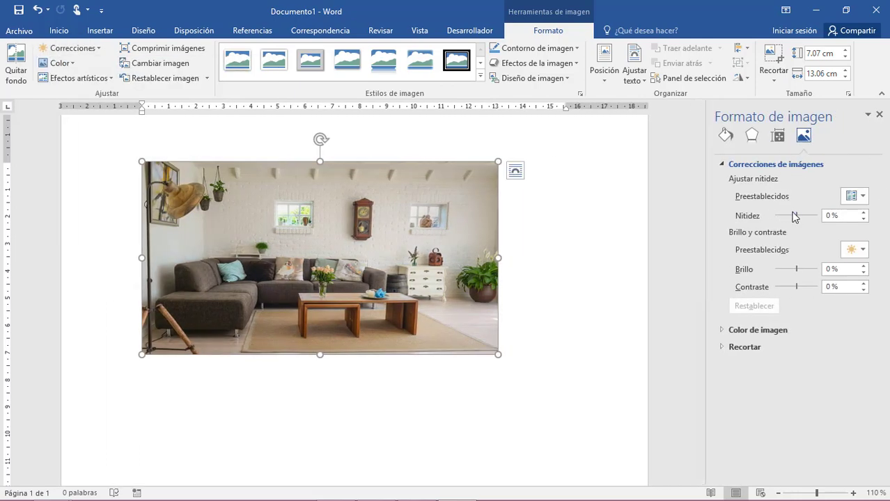
drag(797, 216, 798, 216)
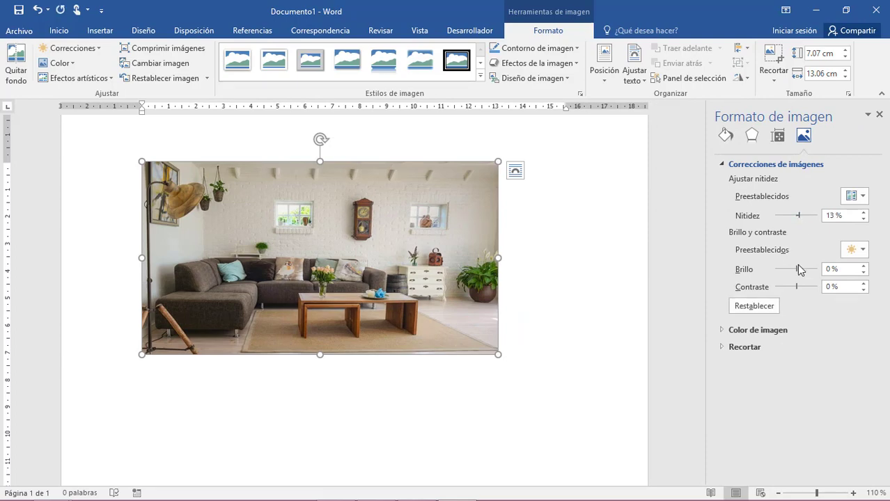
drag(793, 268, 798, 286)
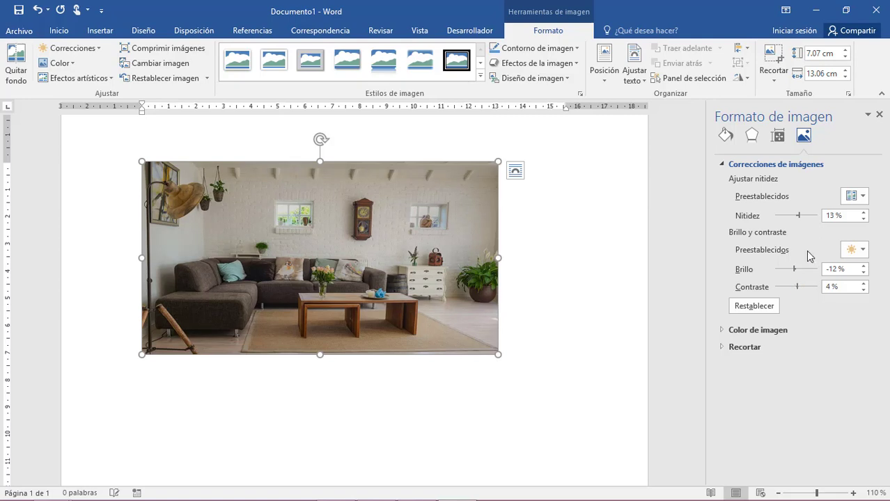
click(880, 115)
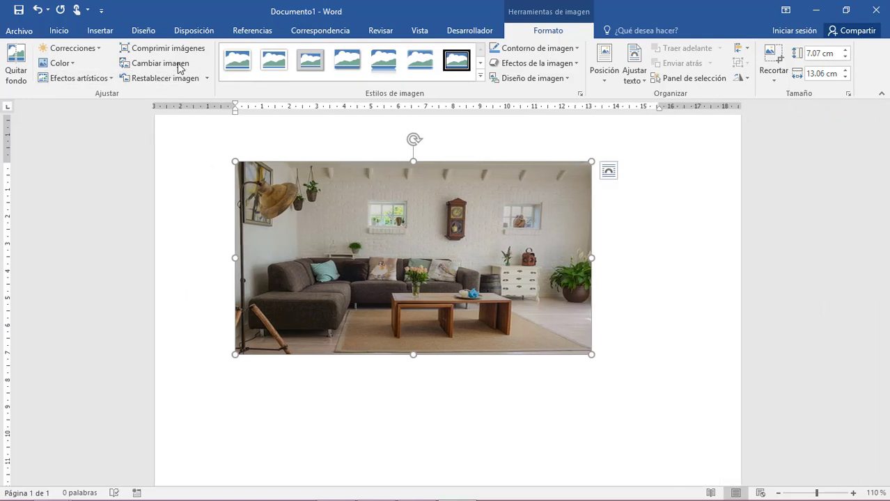
click(73, 64)
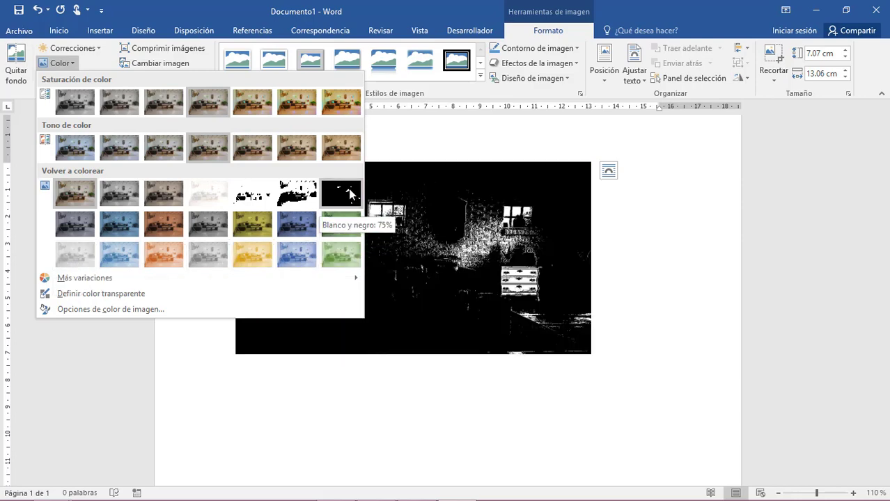
Make the wall colour transparent, then undo the transparency with Ctrl+Z
mouse_move(355, 278)
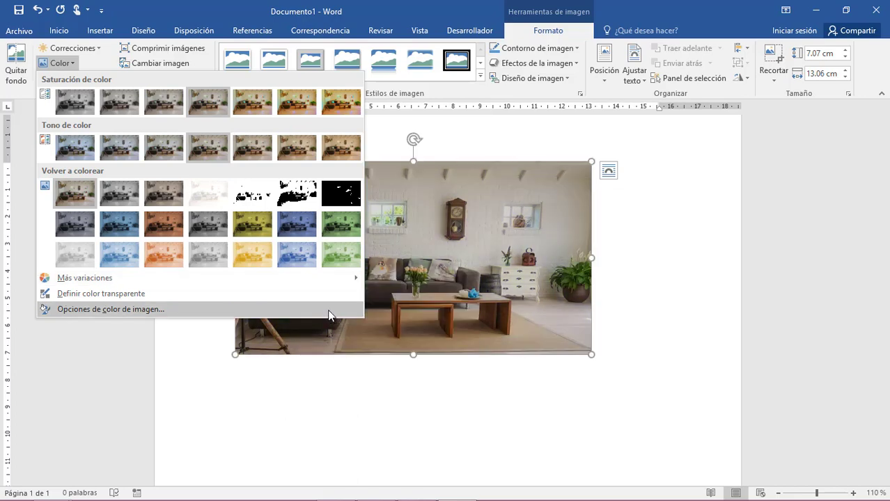
click(186, 293)
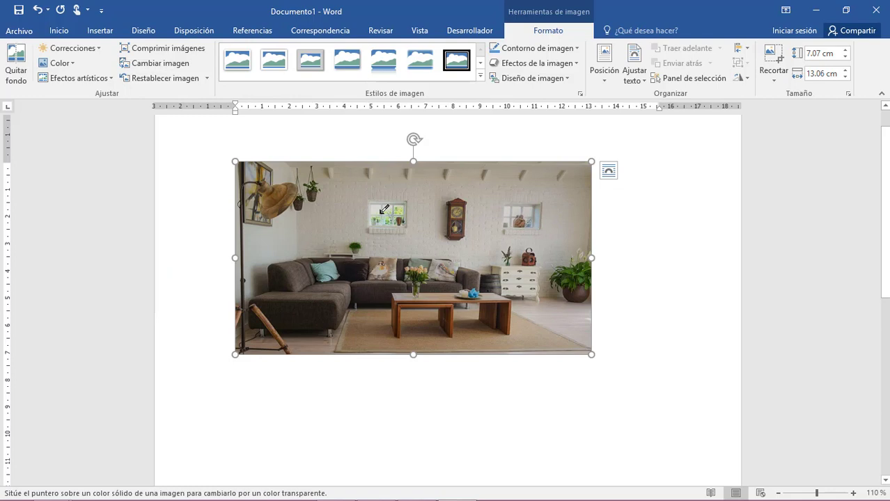
click(492, 193)
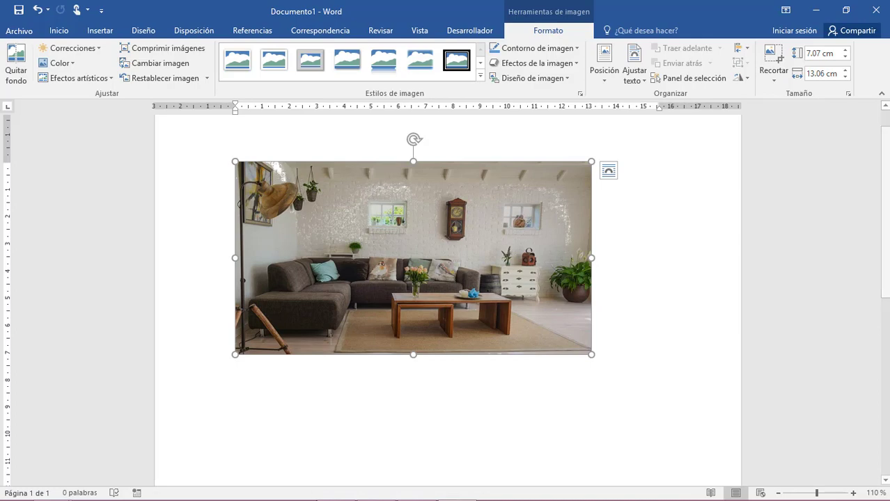
click(281, 412)
key(ctrl+z)
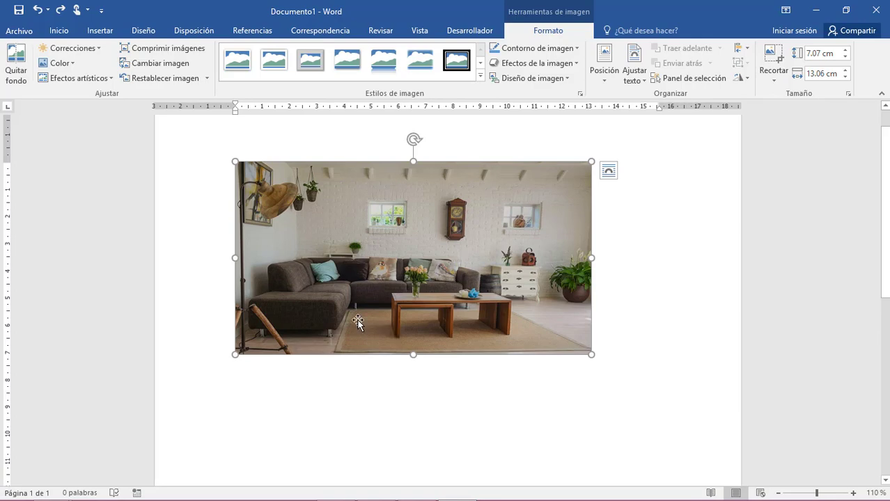
Raise the photo's colour temperature to 7,055 in the picture colour options
click(59, 63)
click(121, 309)
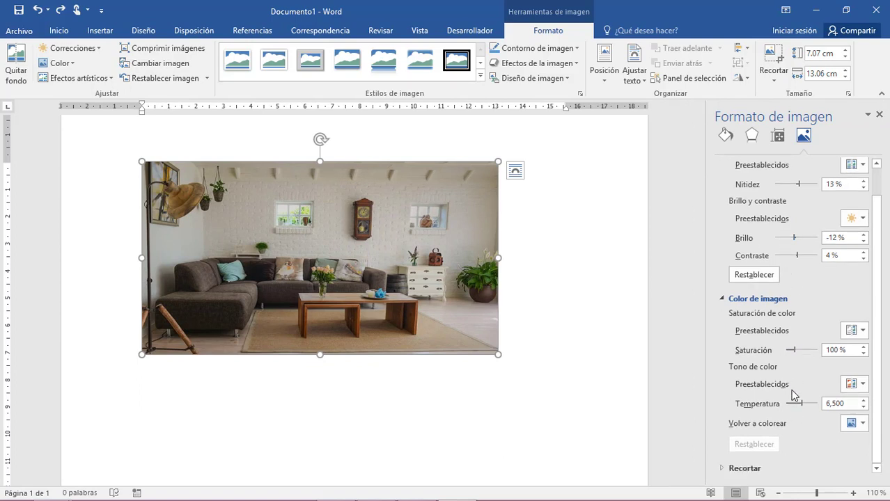
drag(800, 403, 804, 404)
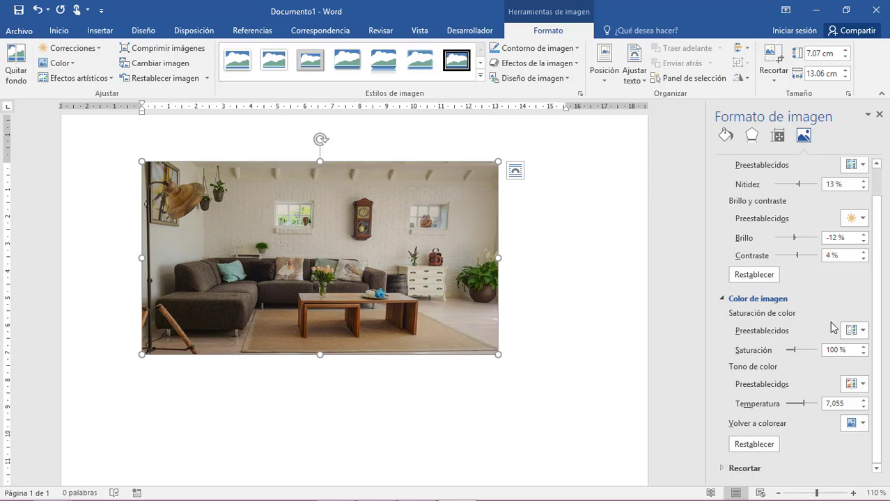
click(879, 116)
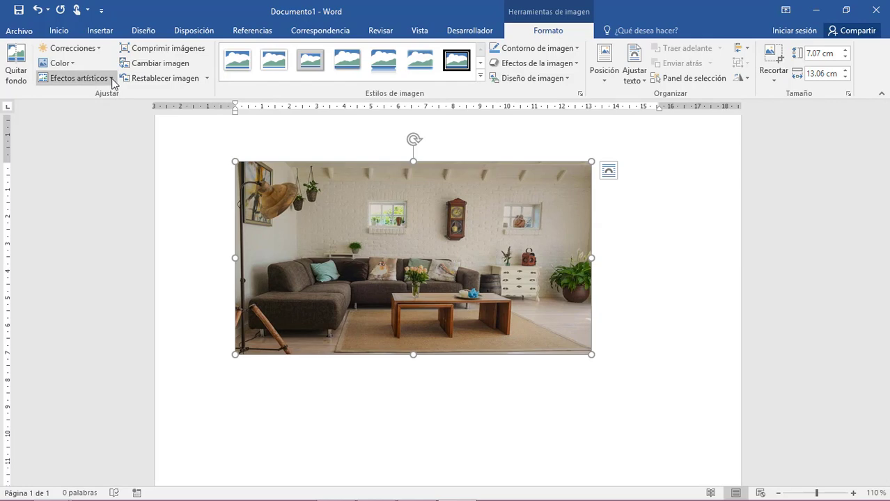
Apply the Boceto con lápiz artistic effect, turning the photo into a pencil sketch with pressure 22
click(112, 78)
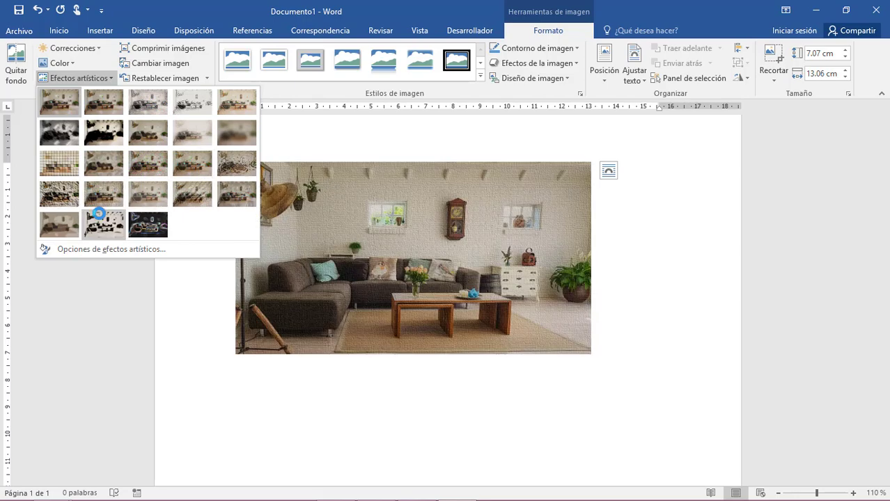
click(117, 258)
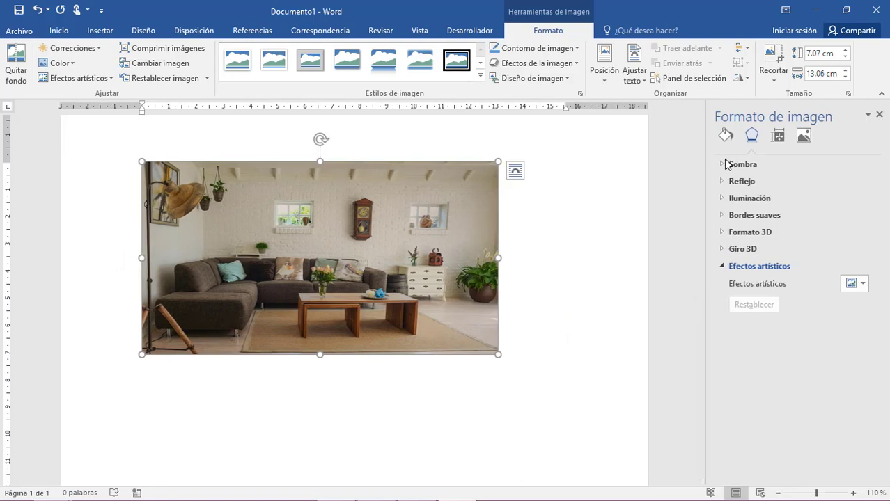
click(725, 163)
click(725, 164)
click(856, 283)
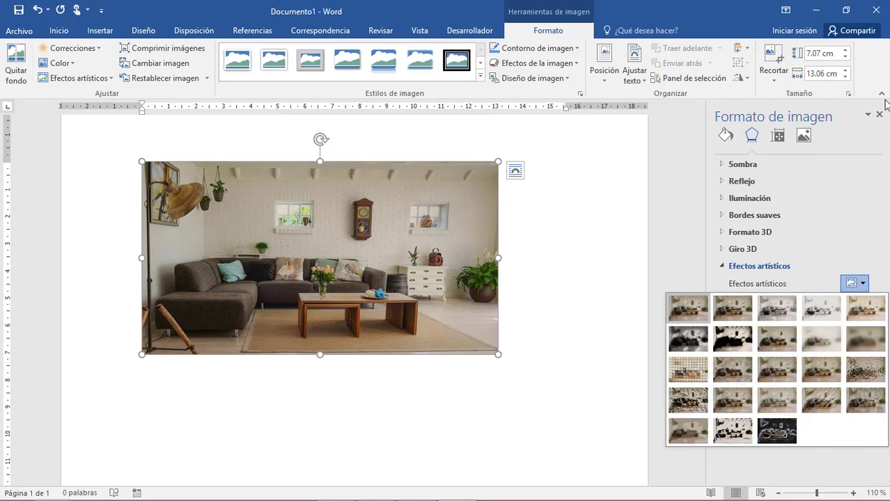
key(Escape)
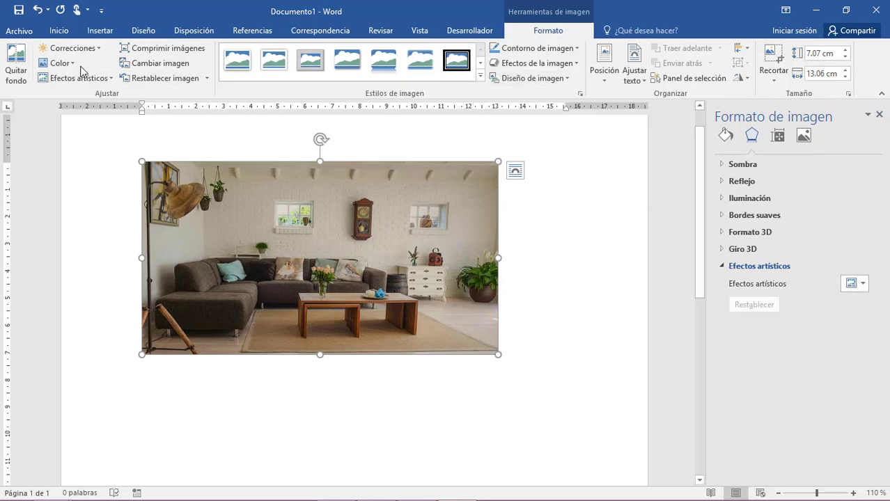
click(95, 81)
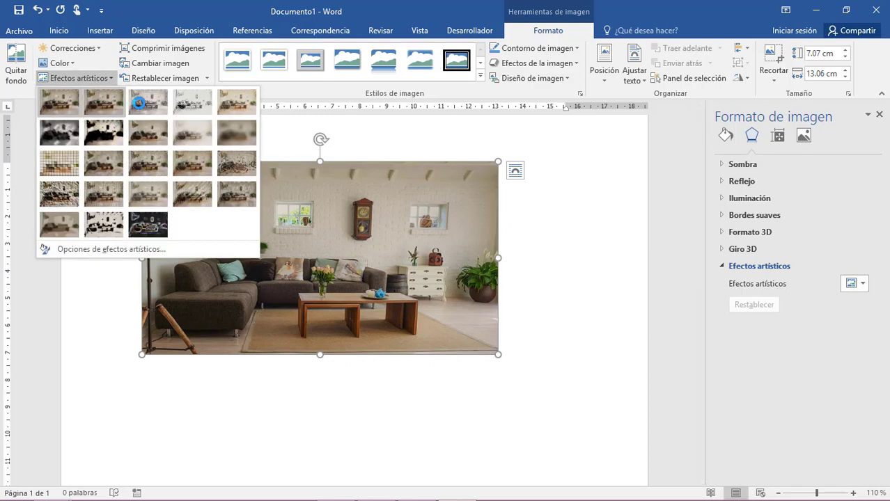
click(186, 102)
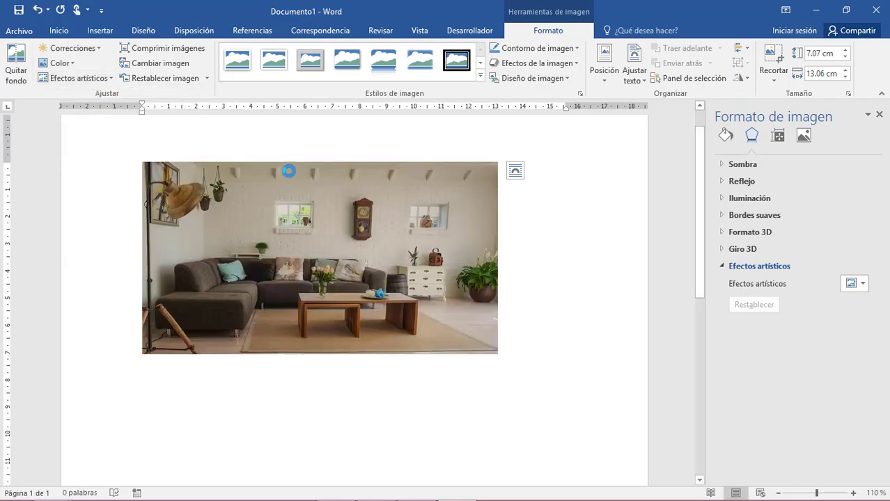
Recolour the sketched photo yellow and open Comprimir imágenes
click(64, 64)
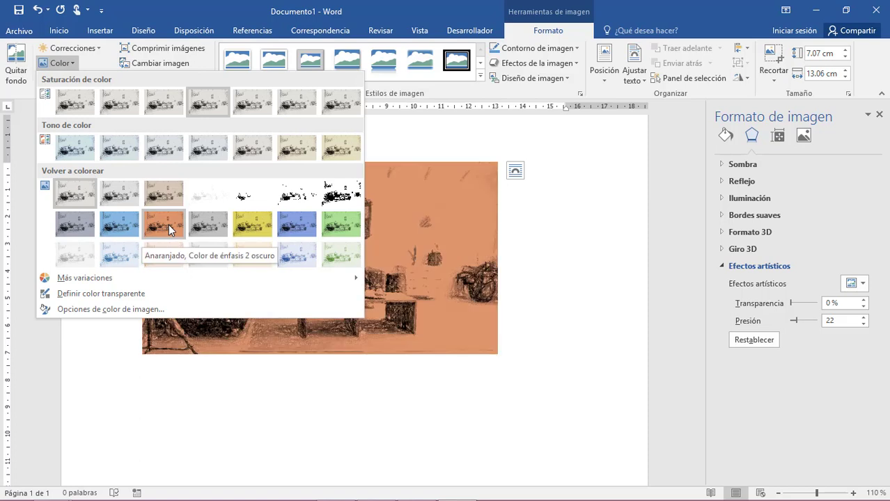
click(260, 224)
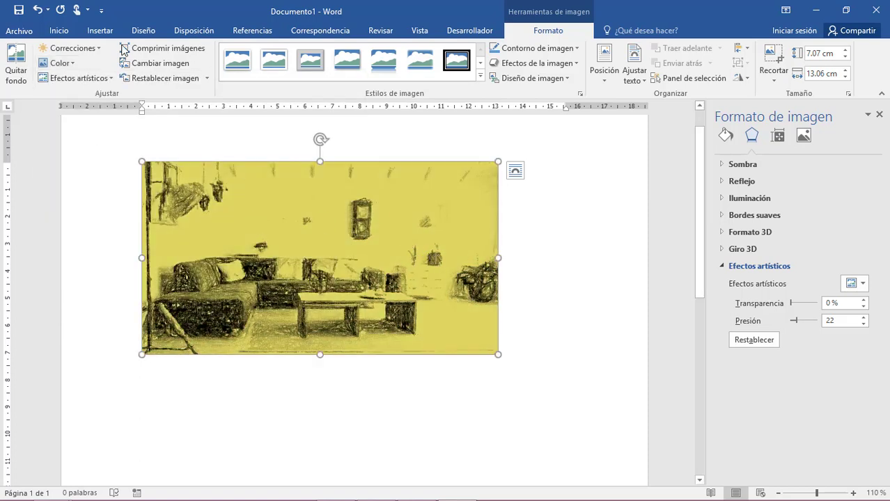
click(178, 50)
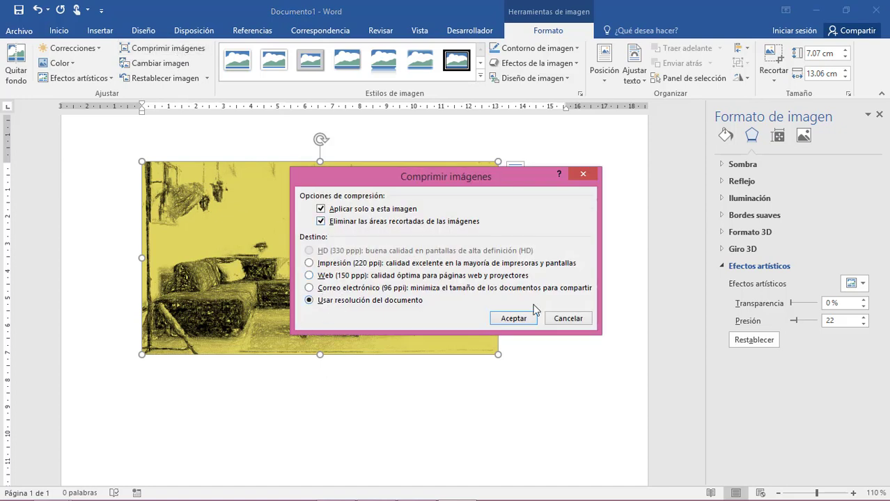
Compress the photo at document resolution and open Cambiar imagen to choose a replacement
click(519, 319)
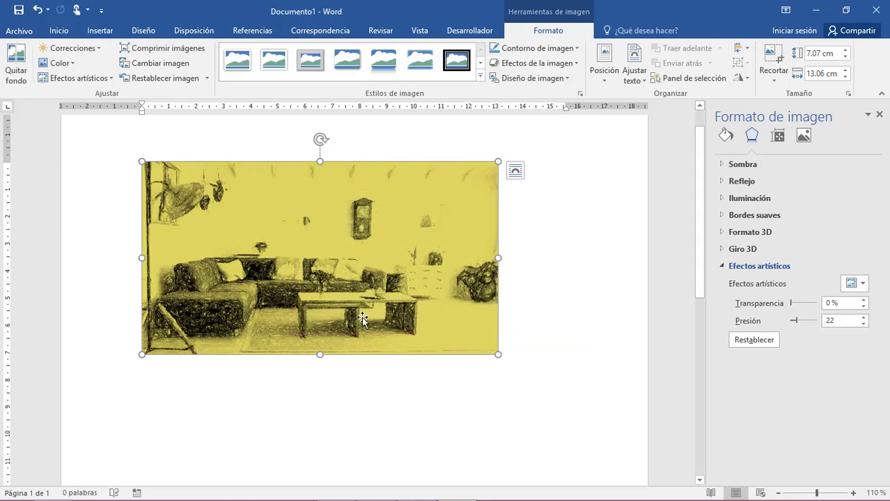
click(182, 67)
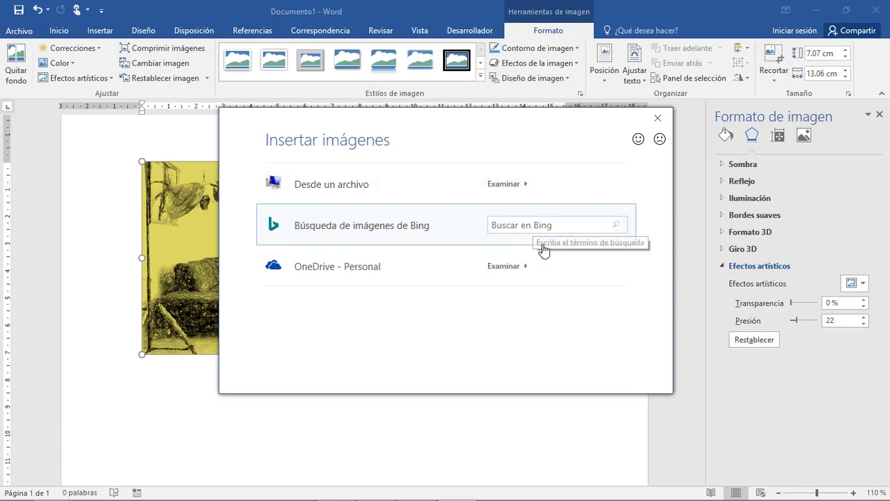
Cancel the picture replacement and reset the photo, removing the yellow pencil sketch
click(657, 118)
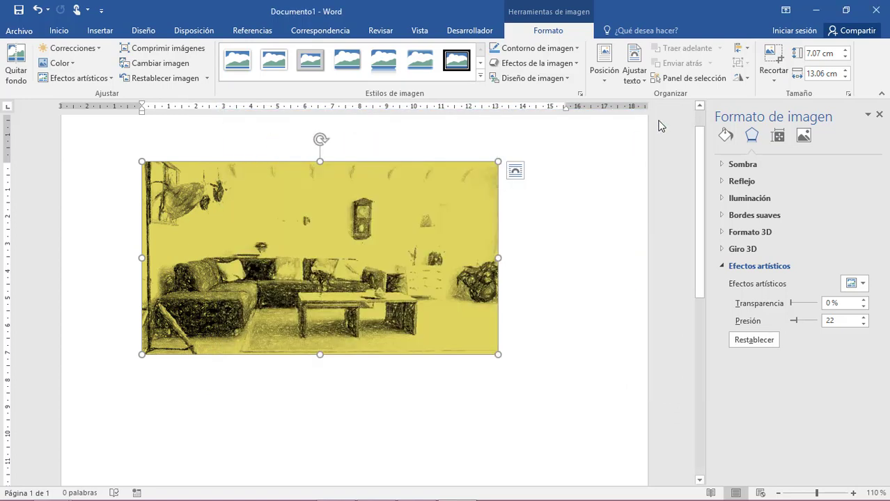
click(165, 80)
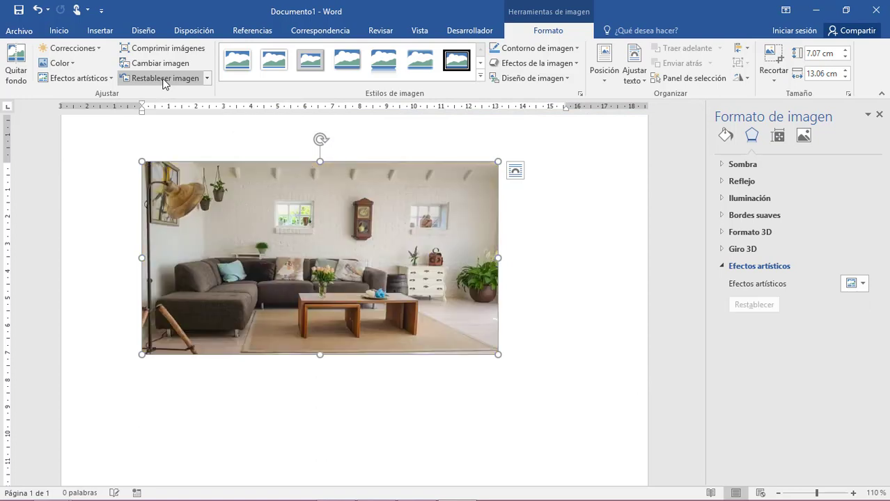
click(878, 114)
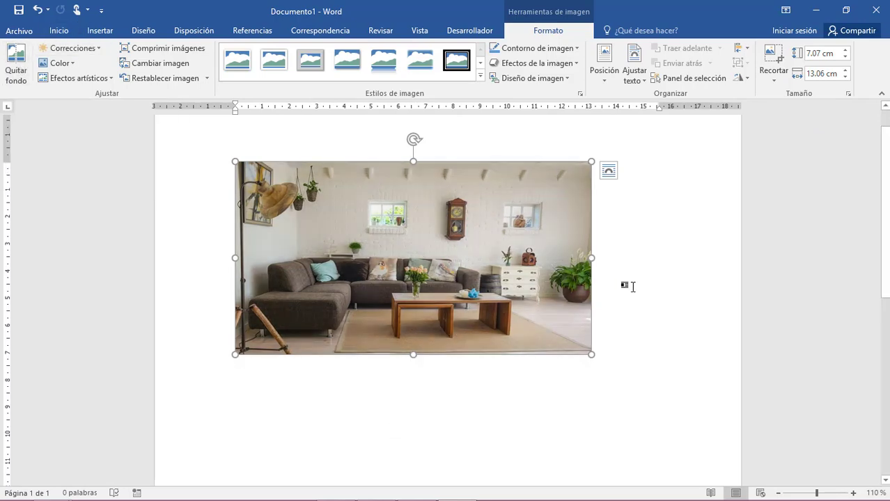
Add two blank lines below the living-room photo and insert the logo.png picture there
click(627, 286)
key(Return)
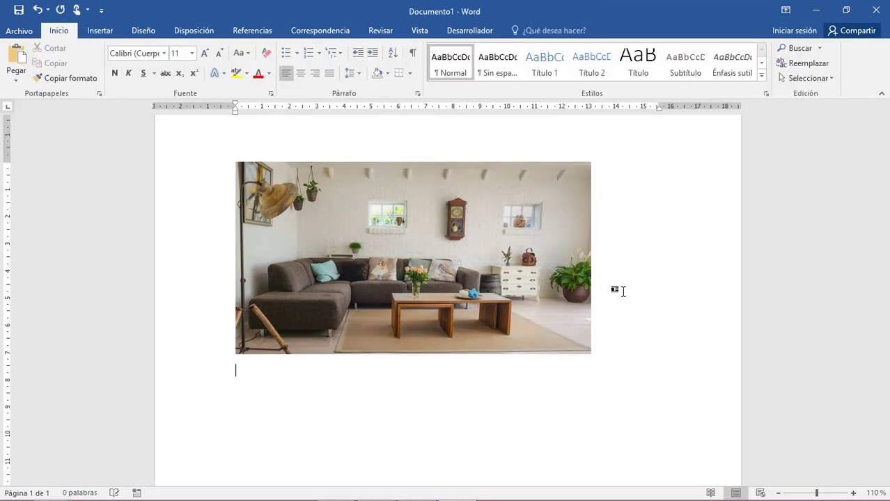
key(Return)
click(100, 31)
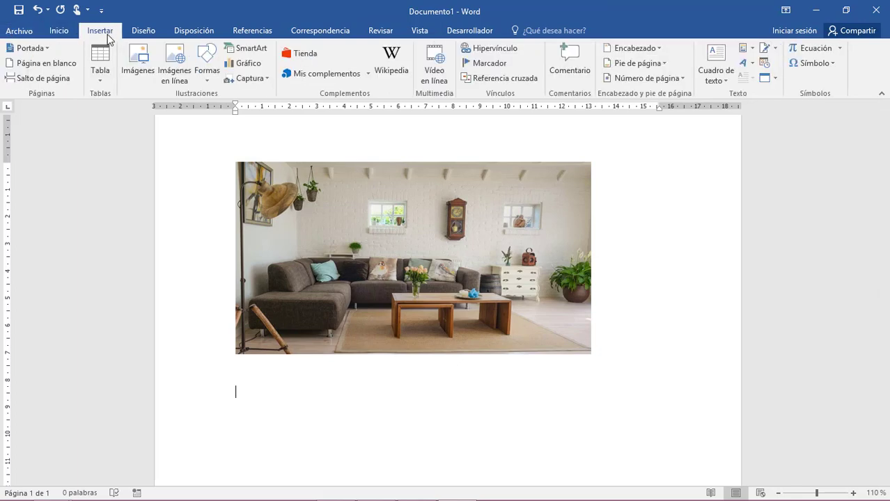
click(61, 33)
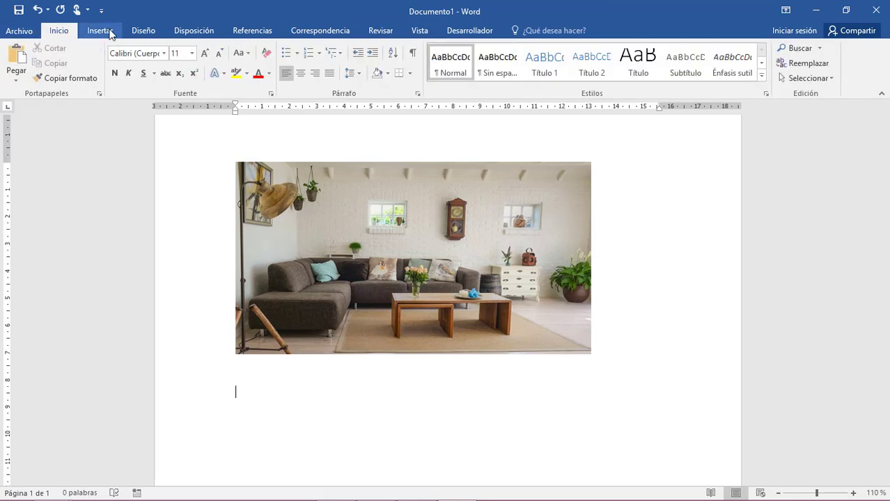
click(108, 32)
click(139, 72)
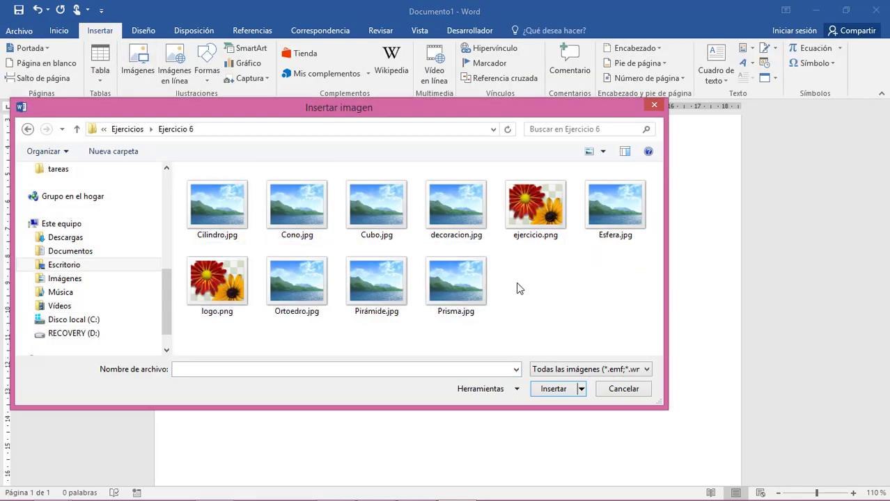
double_click(216, 282)
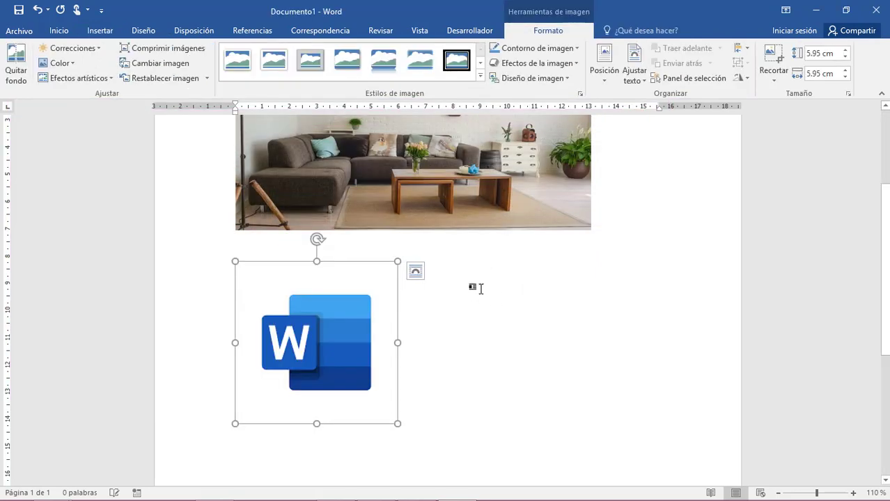
click(538, 325)
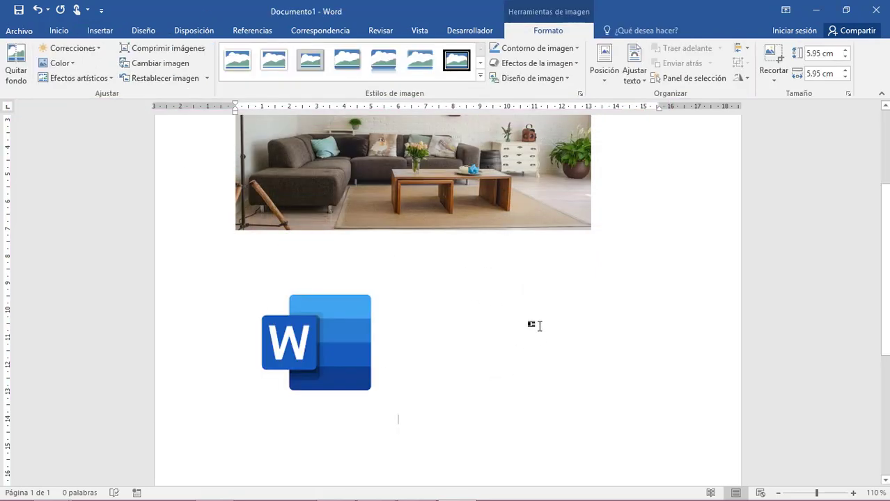
Set the page colour to black from the Diseño tab's Color de página
click(144, 31)
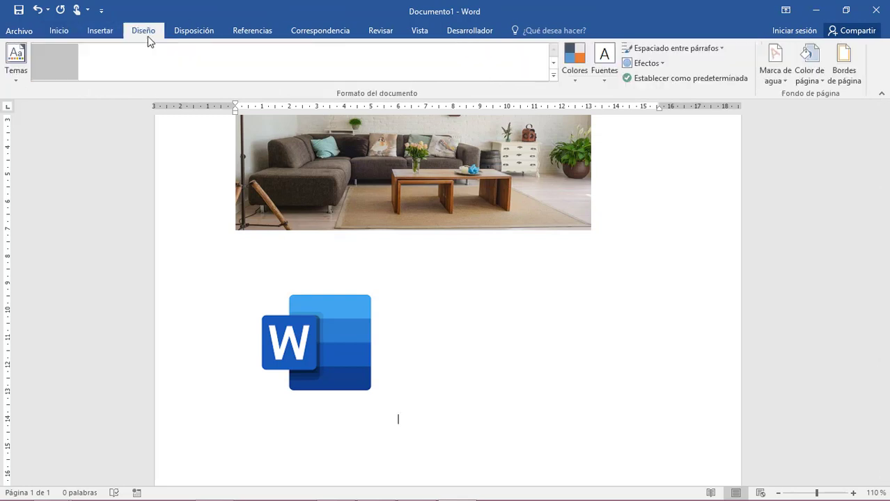
click(810, 78)
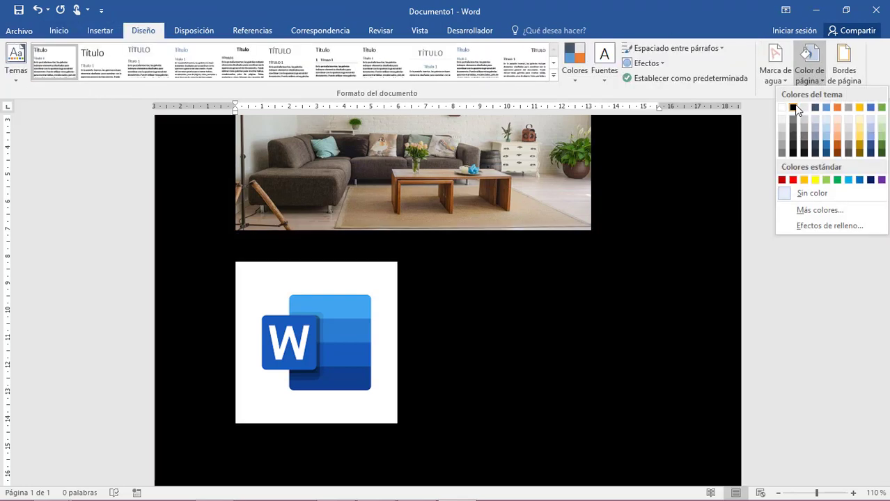
click(792, 109)
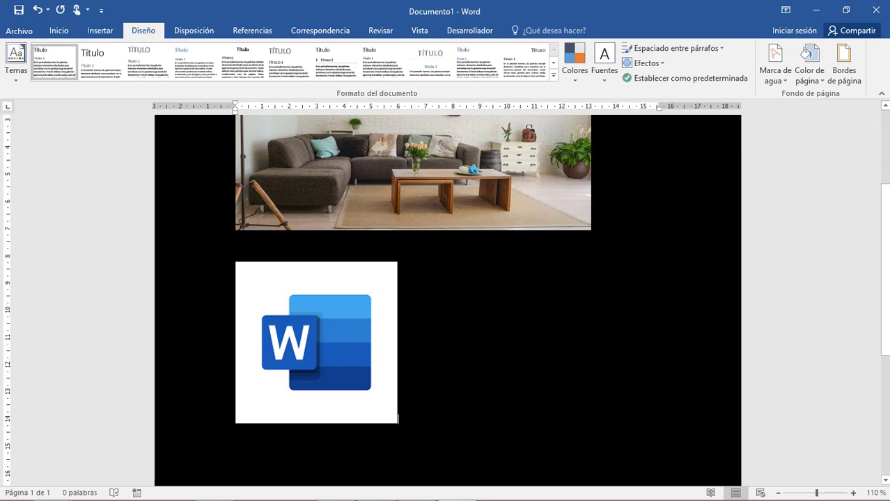
scroll(447, 300, up, 2)
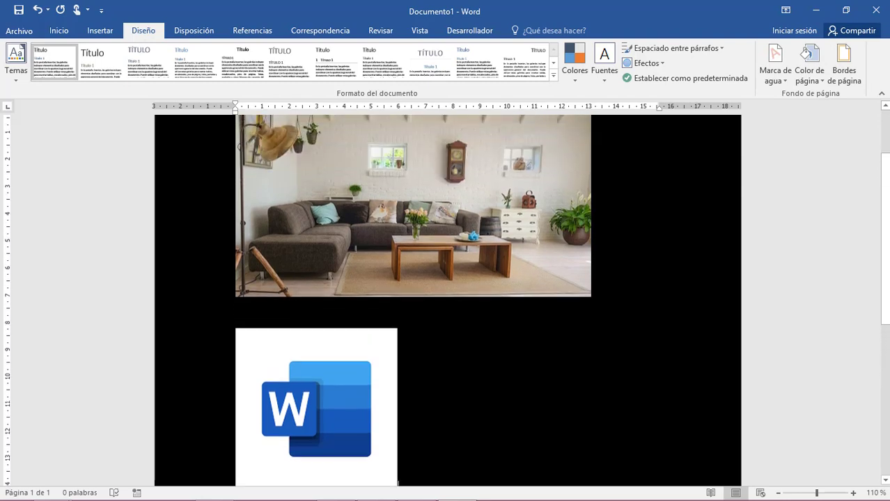
scroll(523, 312, up, 2)
scroll(524, 312, down, 1)
scroll(523, 312, down, 3)
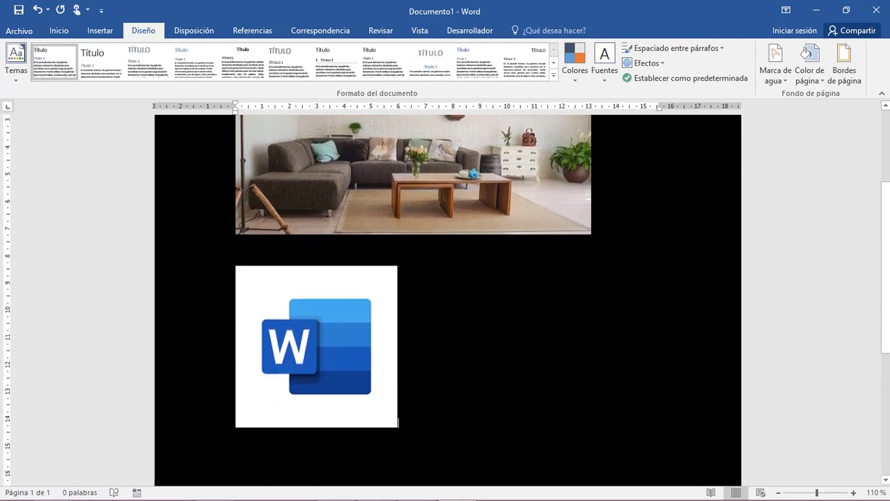
click(336, 345)
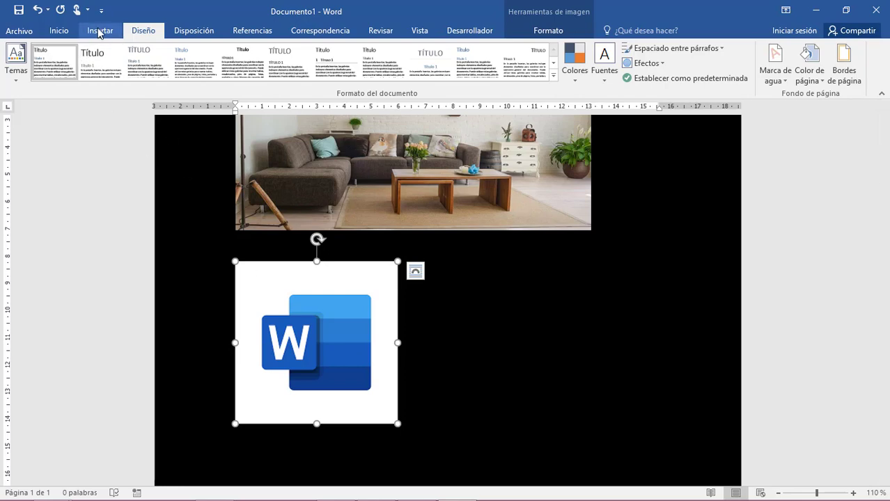
Apply Definir color transparente to the Word logo's white background
click(552, 32)
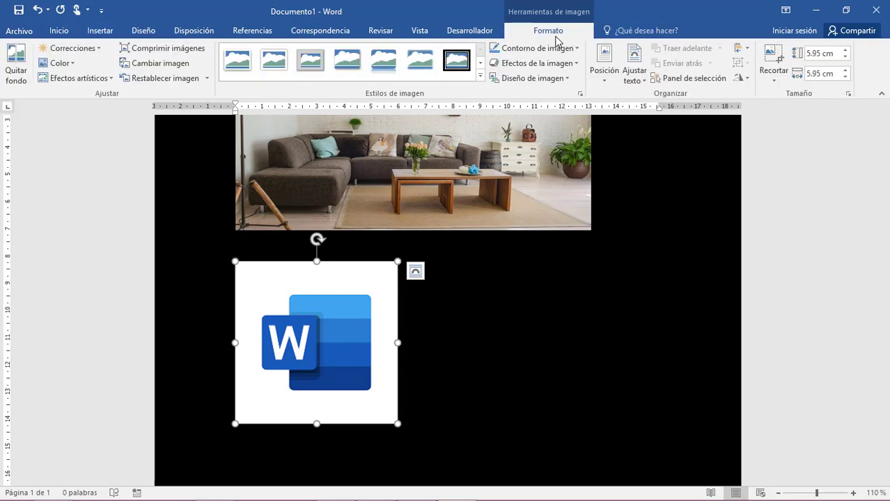
click(97, 79)
click(60, 62)
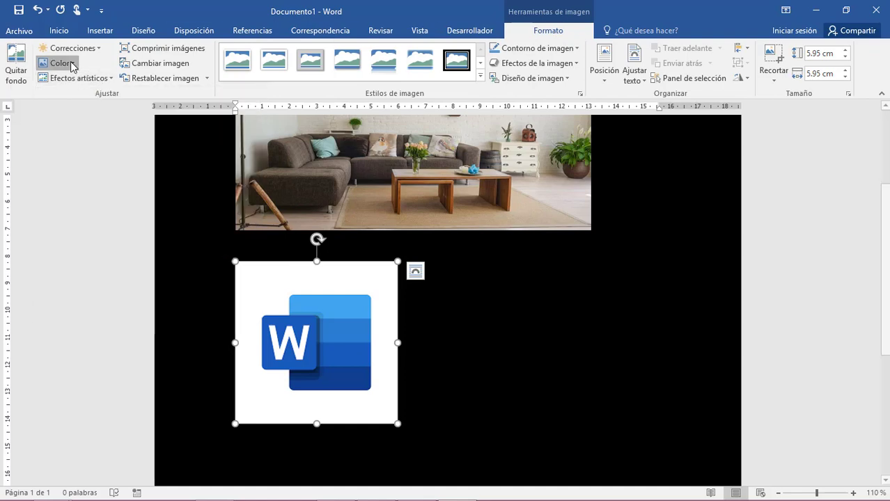
click(108, 364)
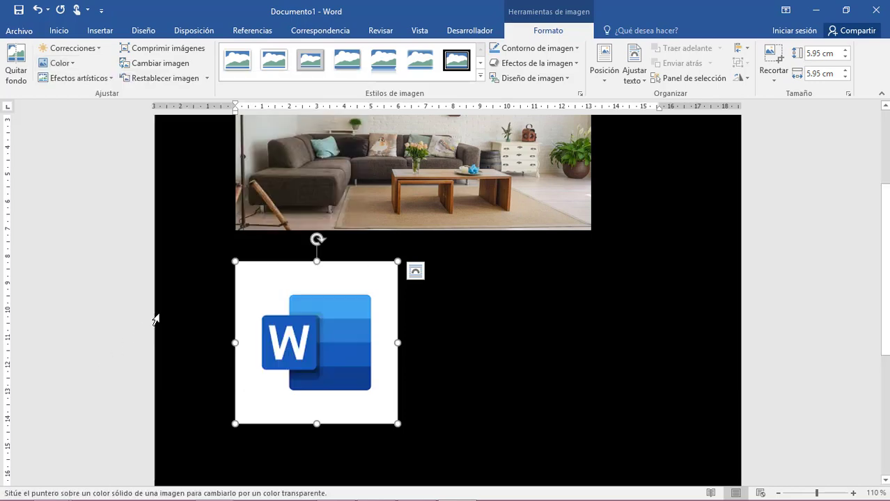
click(273, 276)
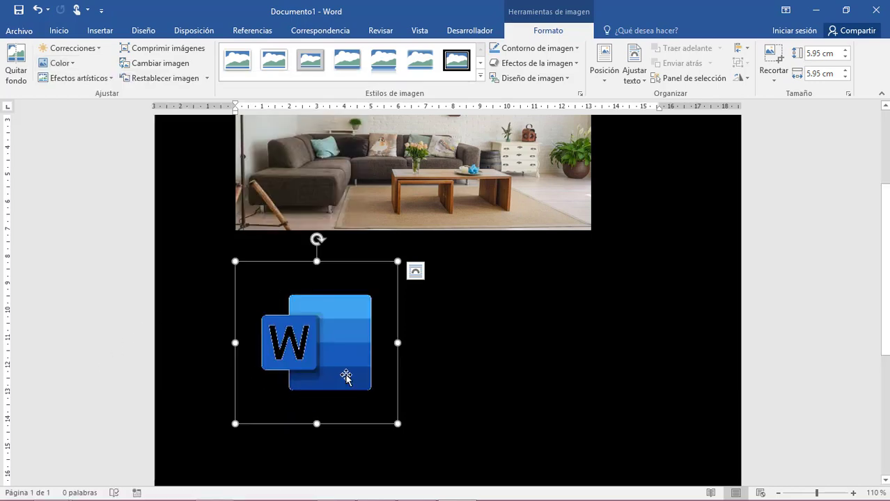
click(388, 327)
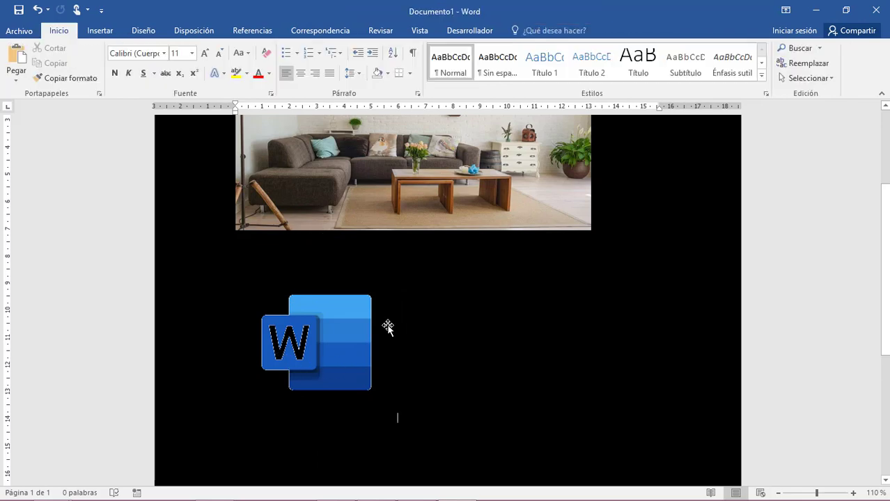
click(327, 326)
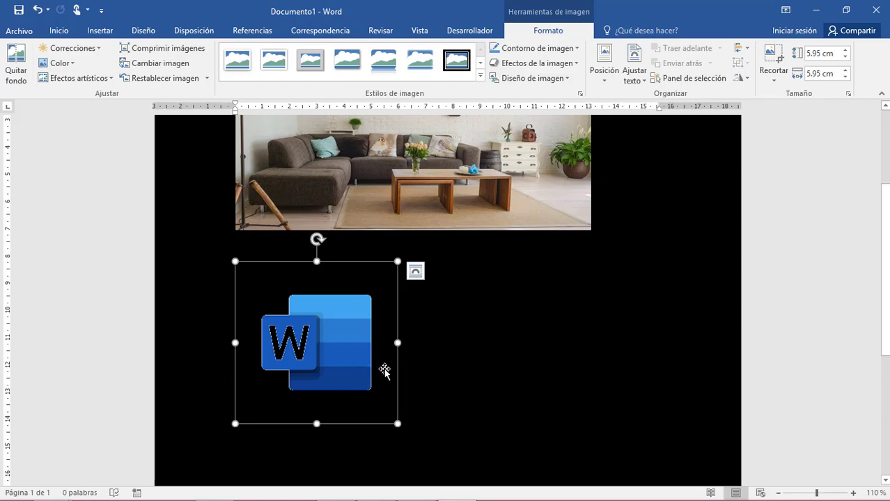
Start Quitar fondo on the living-room photo
click(403, 418)
scroll(415, 313, up, 3)
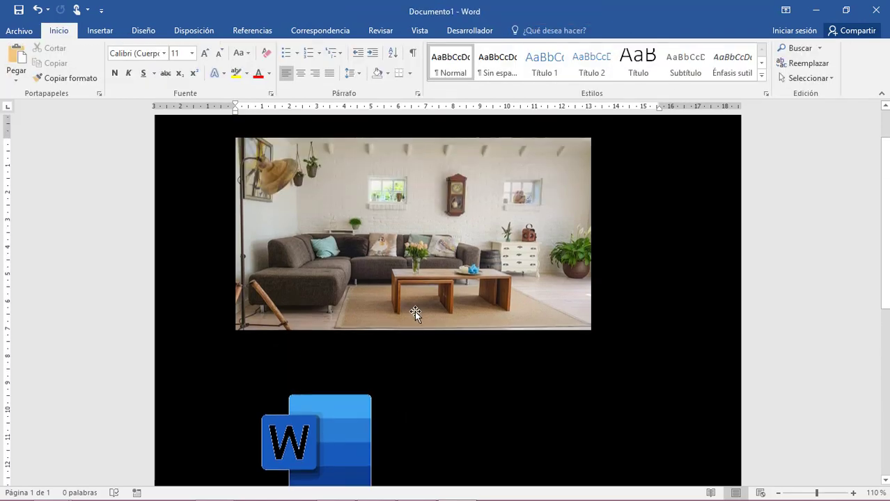
click(412, 238)
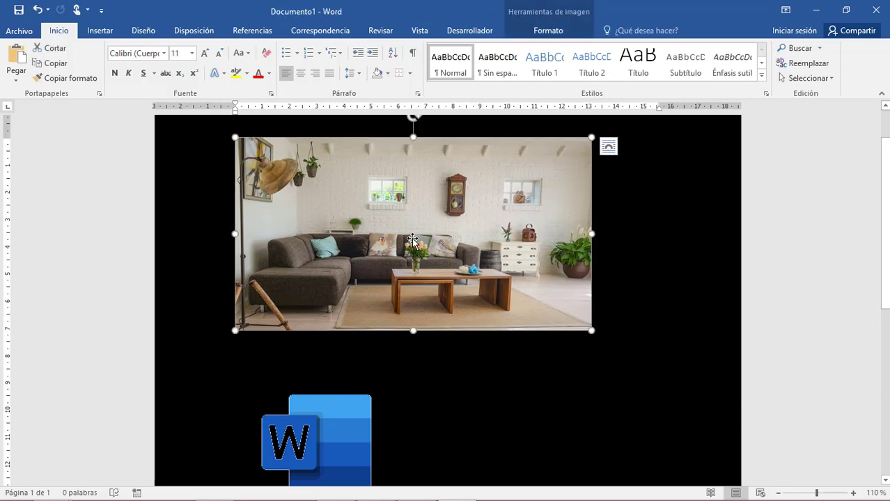
click(527, 37)
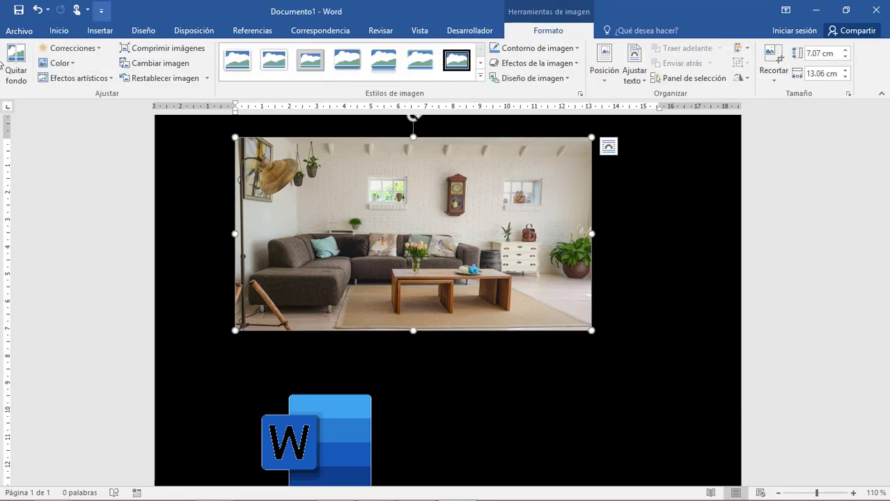
click(20, 70)
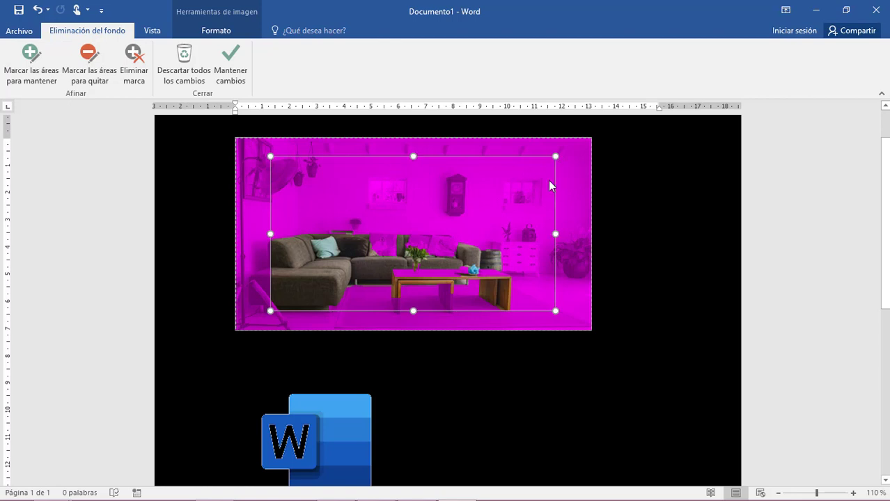
Resize the background-removal marquee to enclose the sofa and coffee table
drag(414, 156, 413, 215)
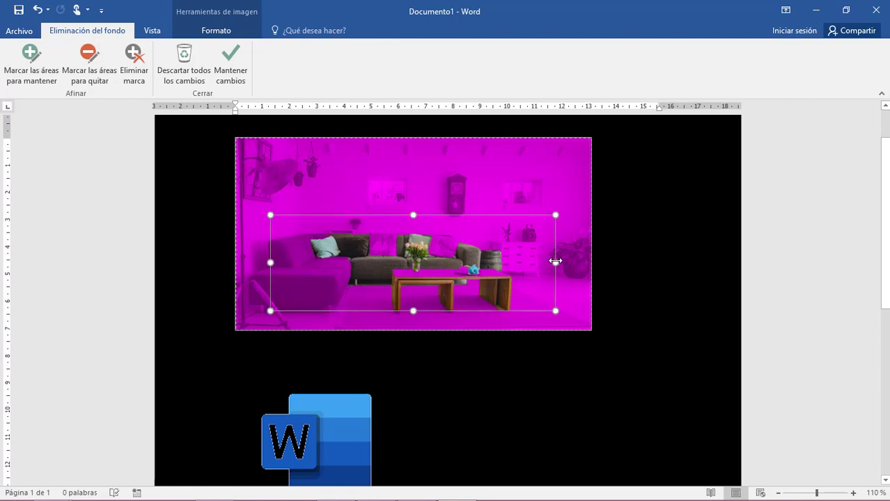
drag(554, 262, 530, 263)
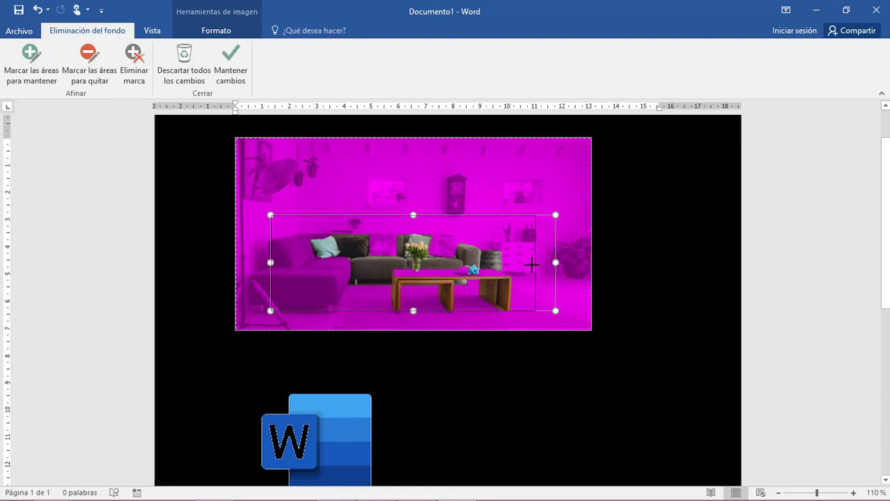
drag(270, 261, 241, 261)
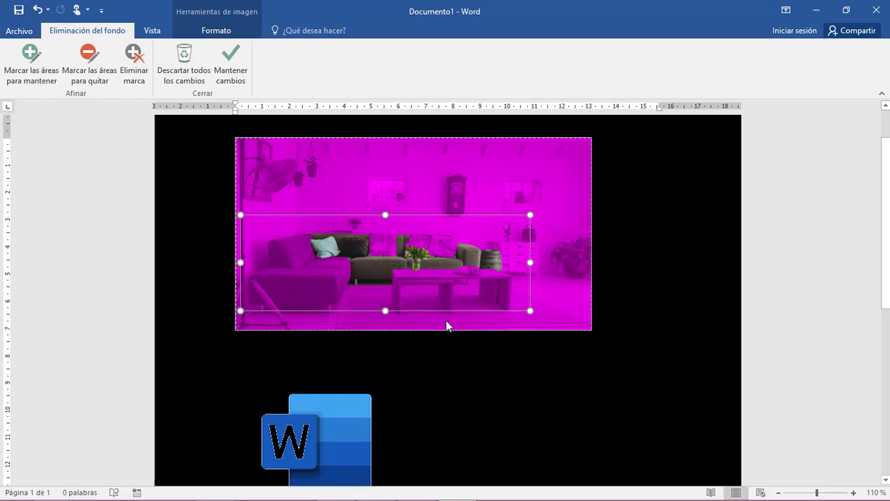
drag(384, 312, 388, 321)
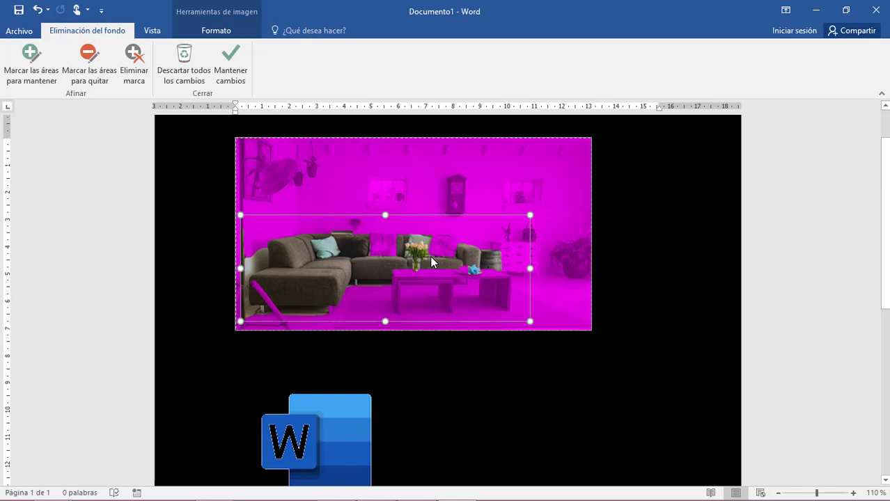
Mark the sofa cushions and the coffee table's top, right end and legs as areas to keep
click(44, 73)
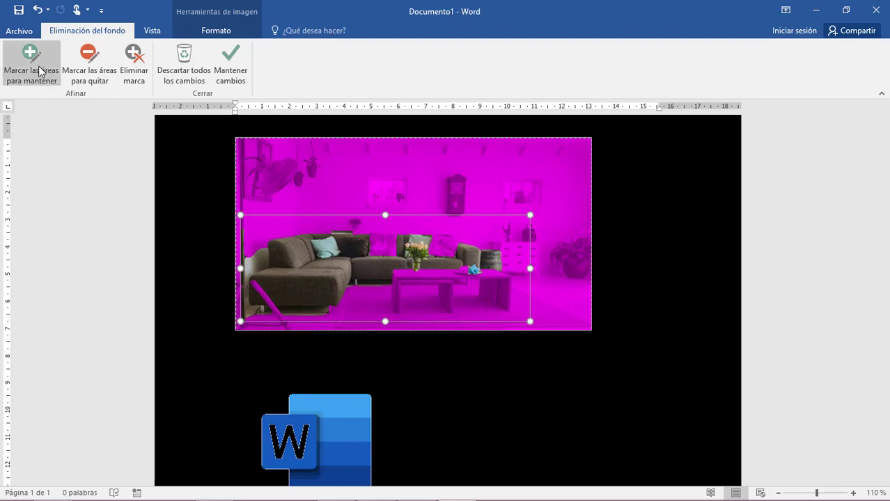
click(387, 248)
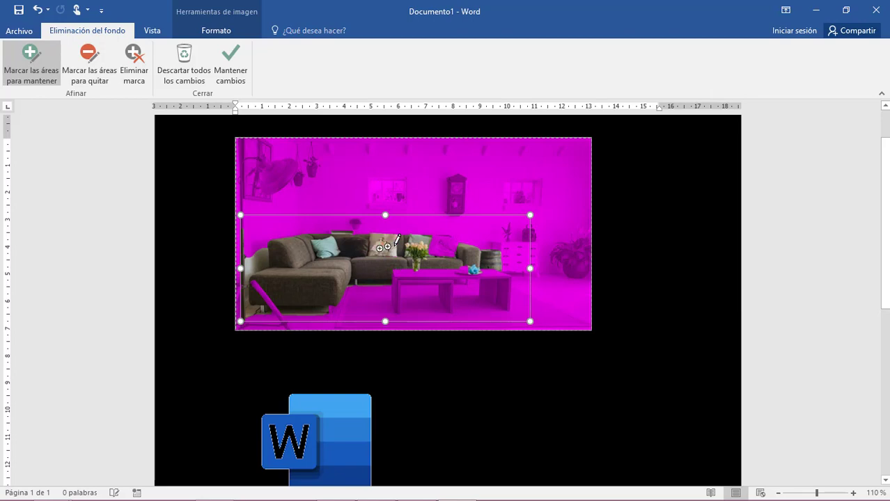
click(436, 244)
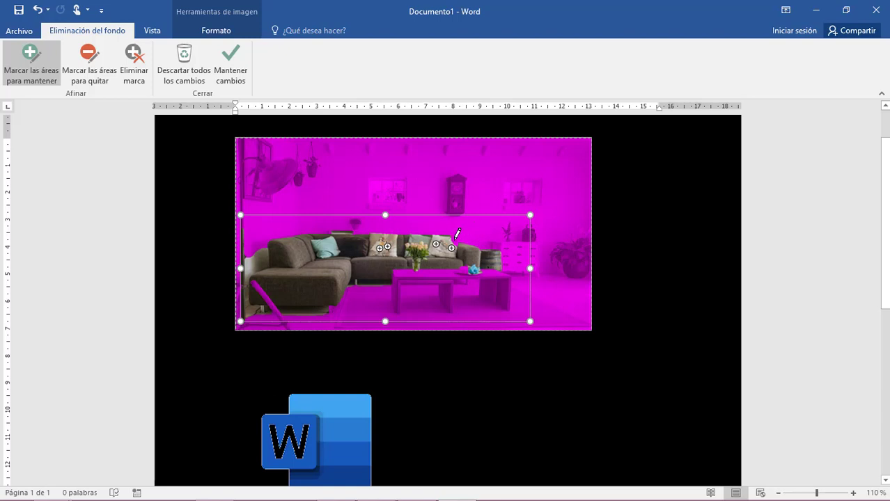
click(454, 239)
click(457, 236)
mouse_move(413, 273)
mouse_down()
mouse_move(477, 273)
mouse_move(499, 290)
mouse_up()
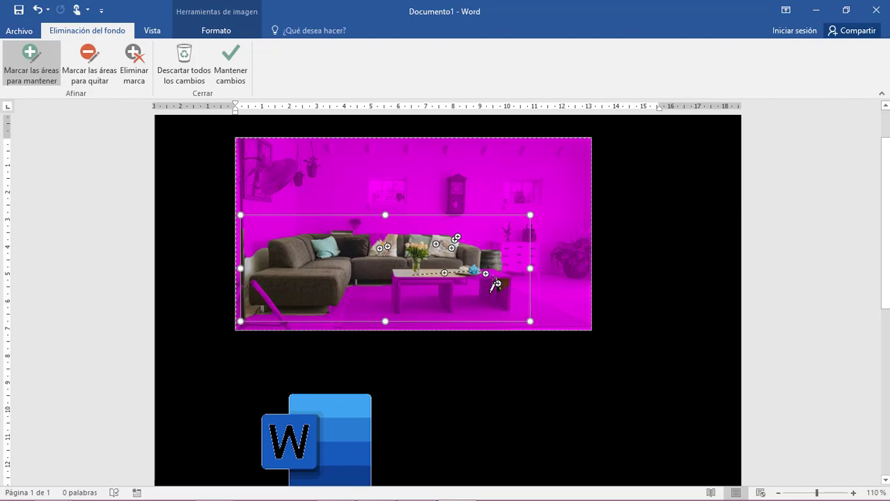
click(493, 284)
click(496, 300)
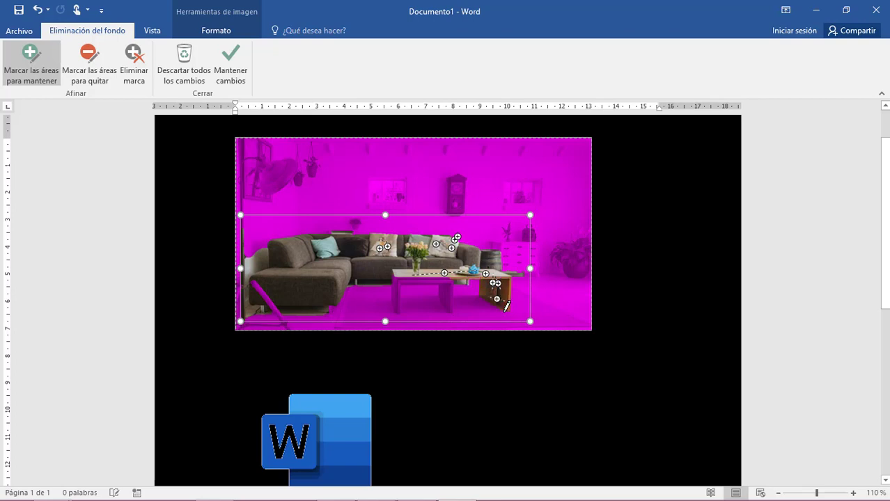
drag(393, 284, 395, 307)
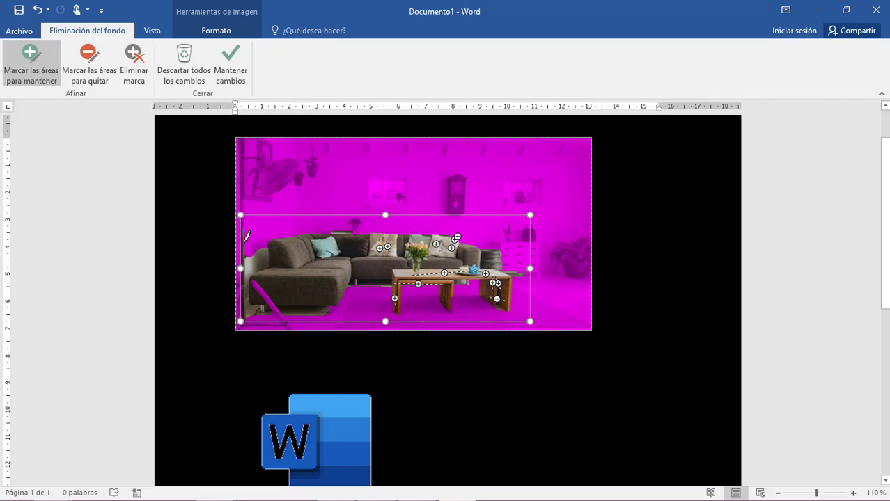
Mark the stand and strip along the photo's left edge as areas to remove
click(100, 73)
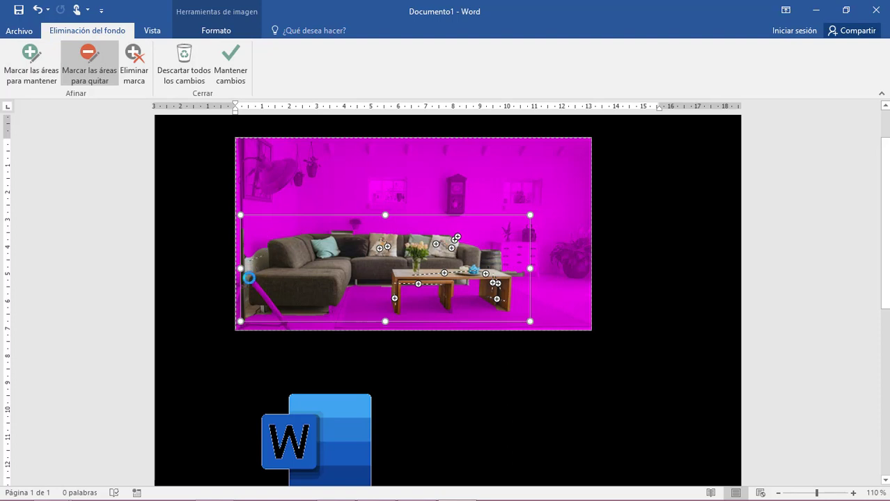
drag(248, 260, 263, 256)
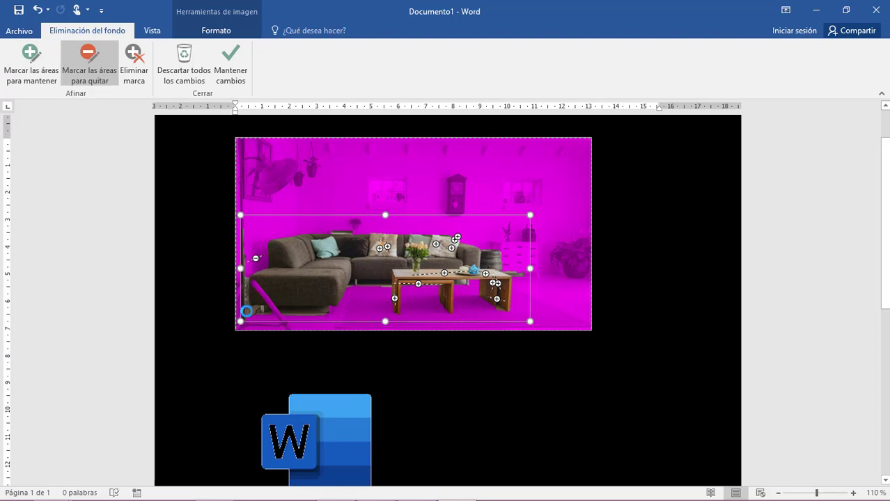
drag(245, 309, 245, 273)
drag(258, 304, 253, 320)
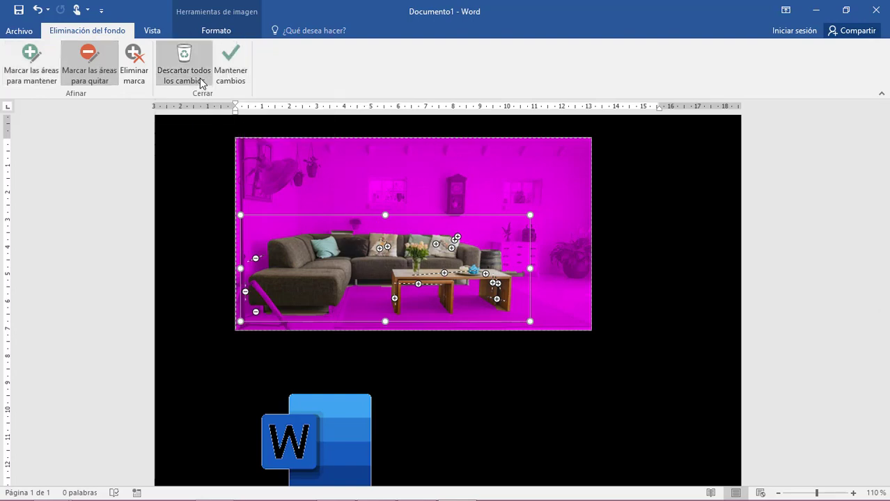
Keep the background-removal changes so only the sofa and coffee table remain
click(232, 78)
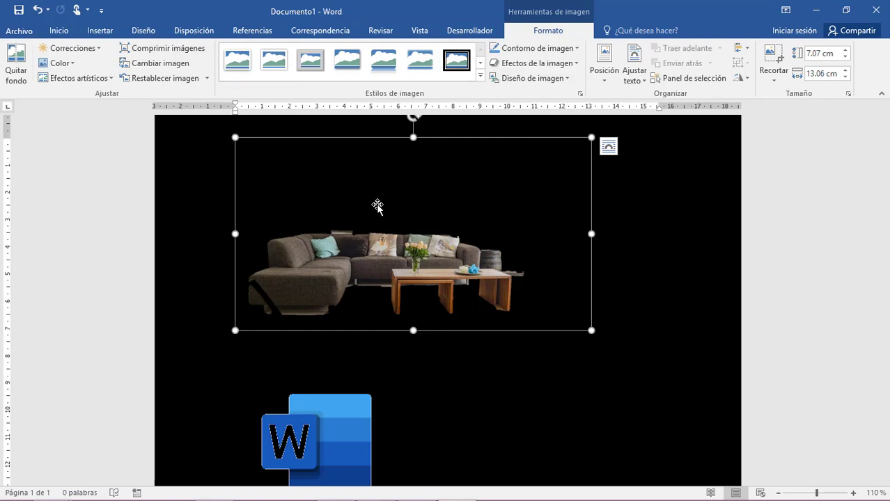
click(252, 319)
click(480, 233)
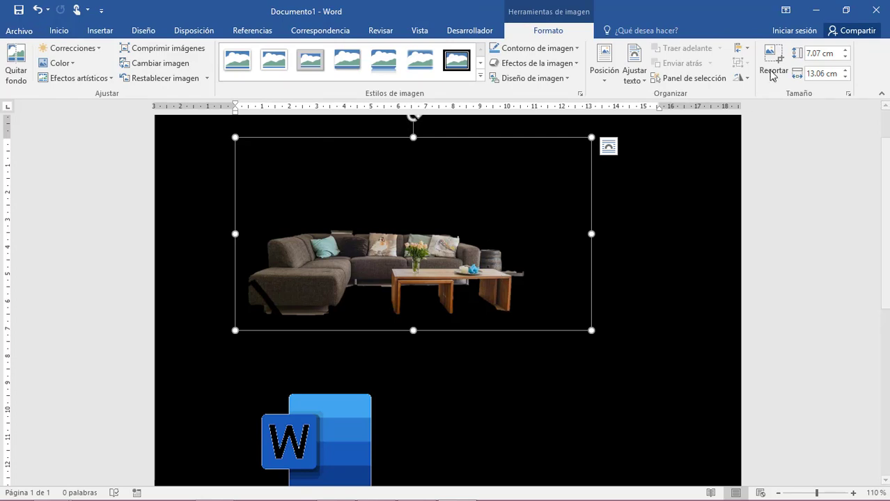
Crop the empty top and right space off the sofa picture, leaving 4.17 × 11.02 cm
click(771, 57)
drag(413, 139, 441, 224)
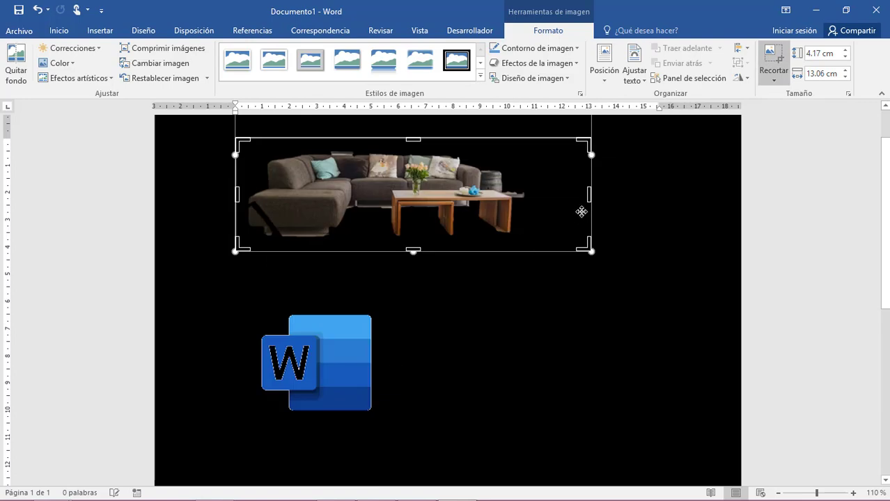
drag(591, 194, 536, 193)
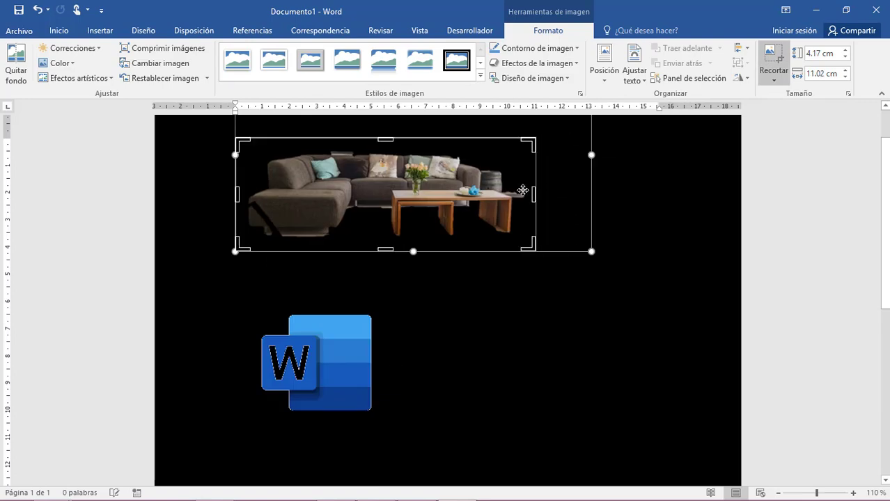
click(535, 246)
click(433, 193)
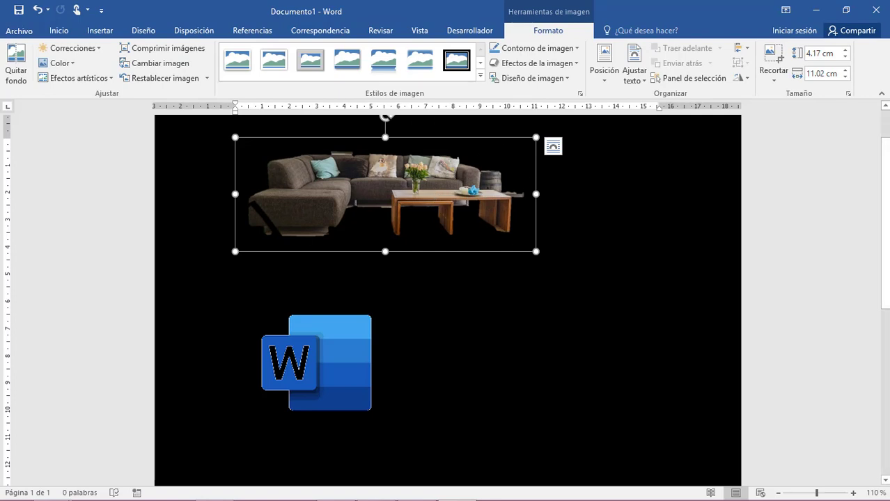
Save the sofa picture as the PNG 'Sillon sin fondo' in the Ejercicio 6 folder
right_click(401, 172)
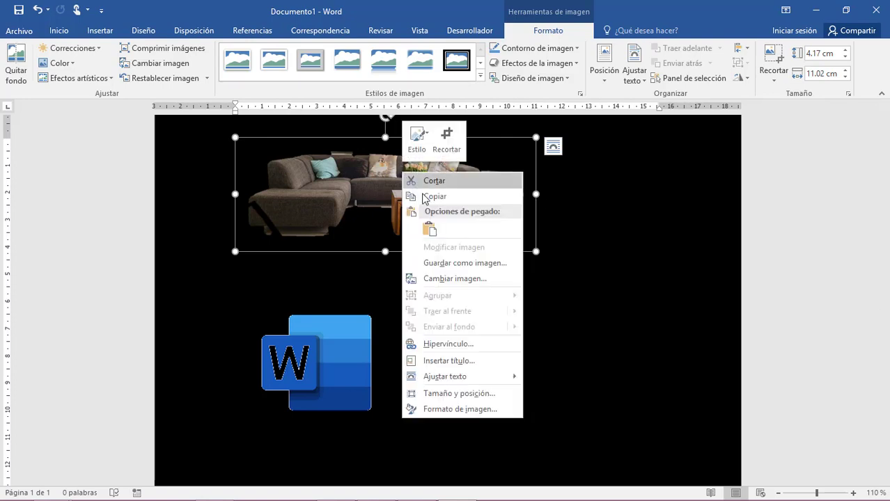
click(481, 263)
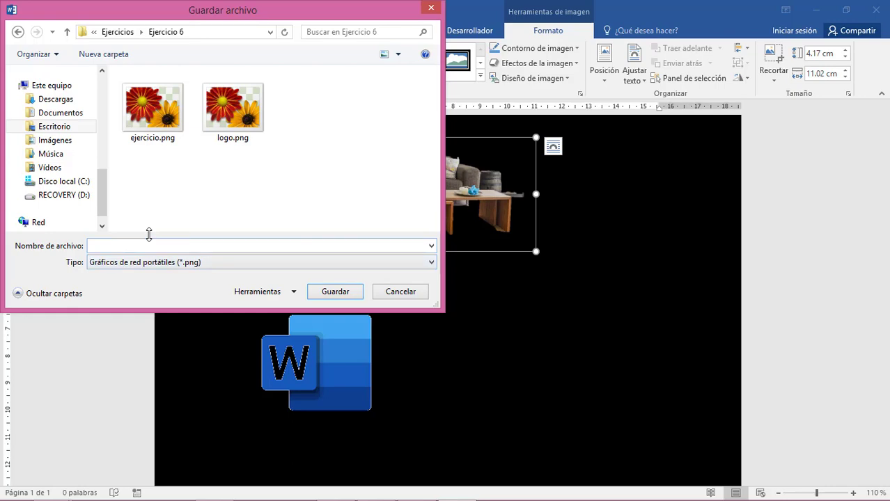
click(163, 243)
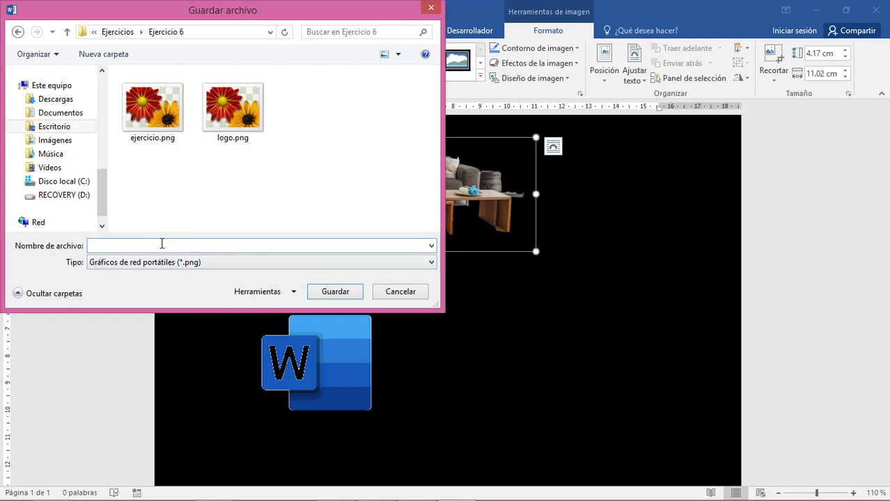
text(SalaSala sin fondo)
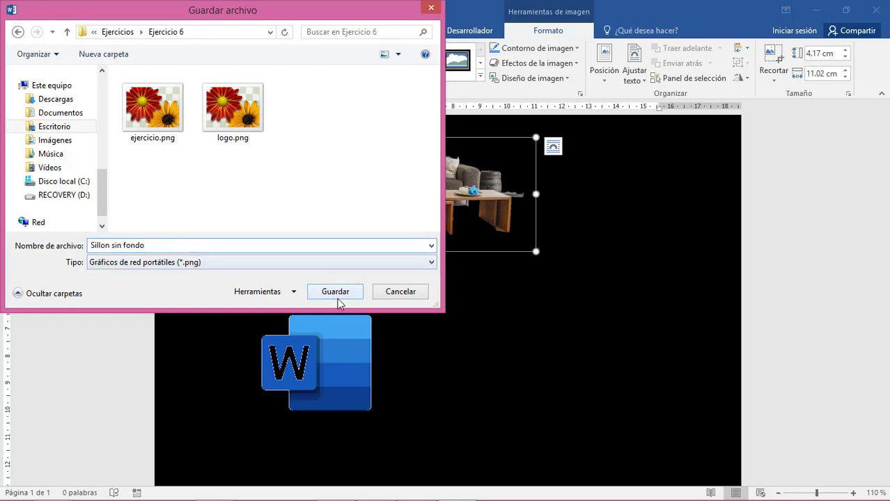
click(336, 295)
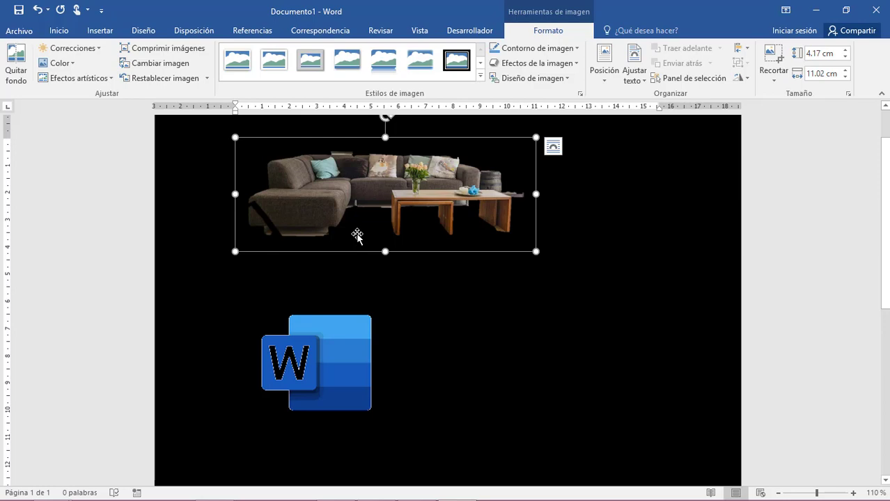
key(alt+Tab)
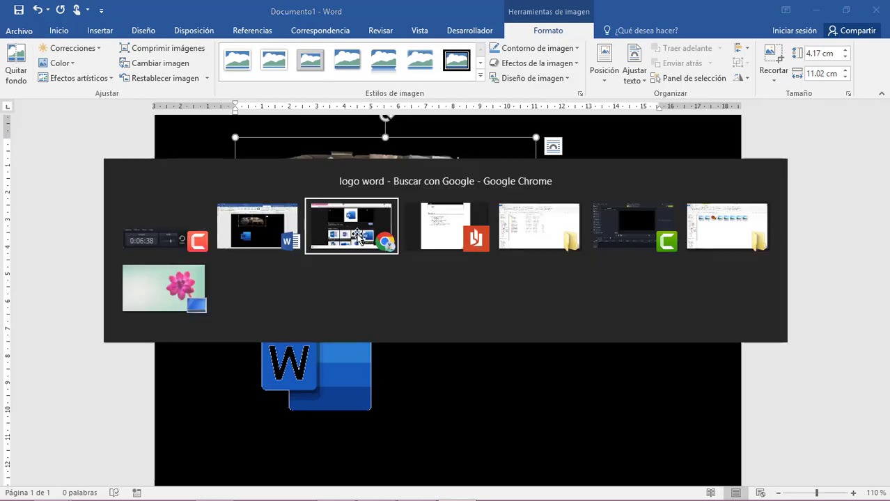
click(855, 186)
double_click(856, 185)
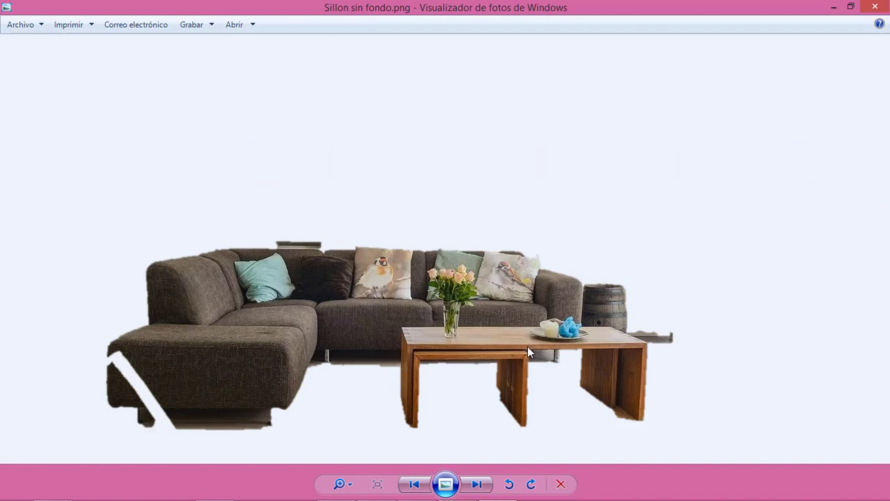
click(874, 7)
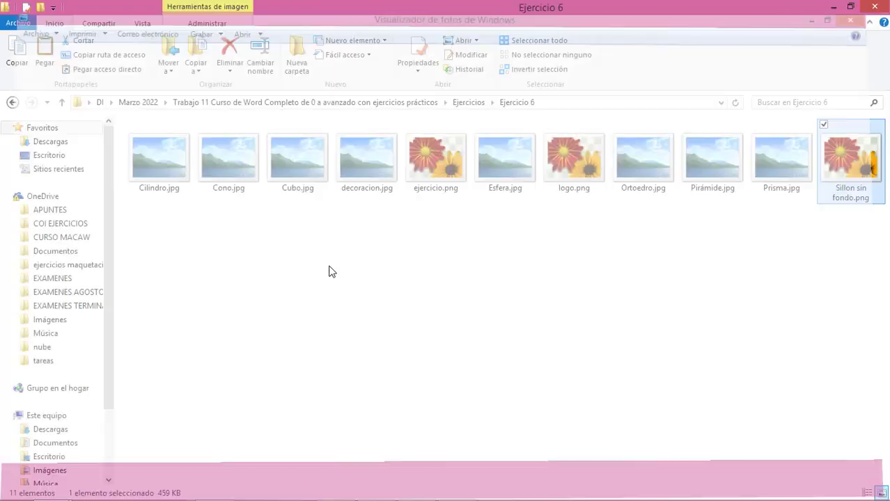
key(alt+Tab)
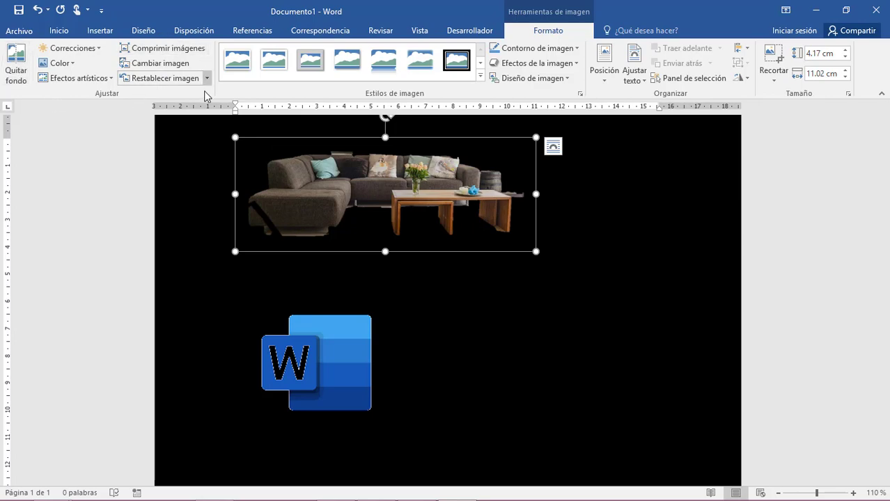
Delete the Word logo and the sofa picture from the page
click(396, 435)
click(344, 360)
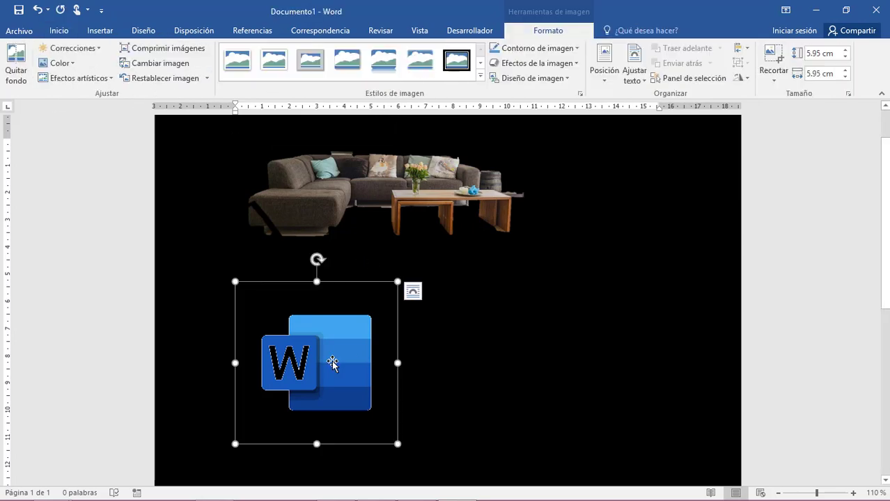
key(Delete)
click(401, 209)
key(Delete)
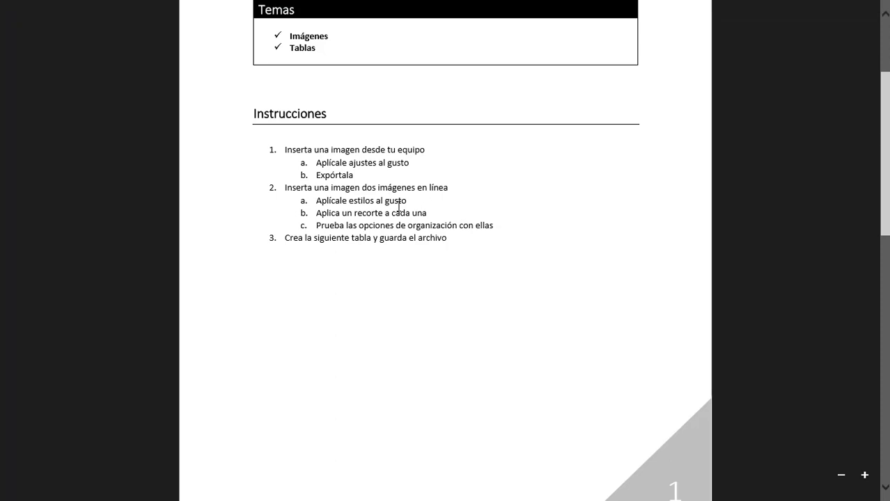
Minimize the Lector PDF window and show Word's Insertar tab on the empty page
mouse_move(853, 11)
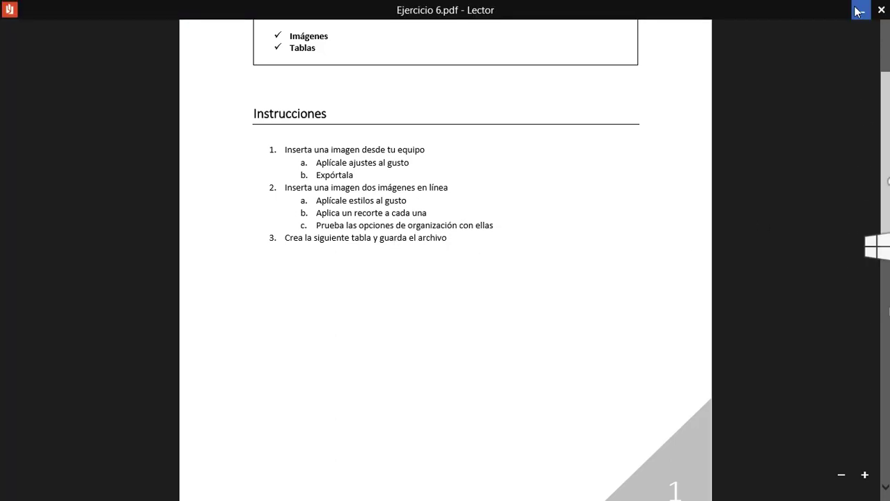
click(857, 10)
click(107, 31)
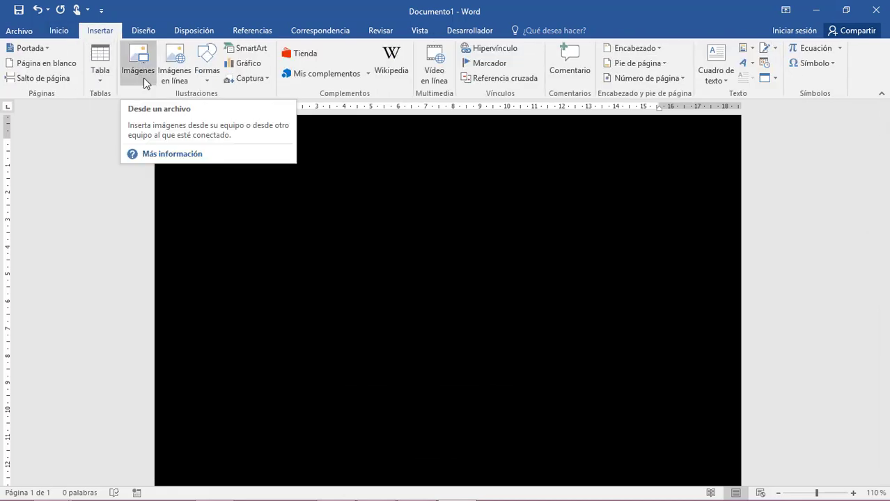
Insert the blue-haired Goku picture from a Bing online picture search for 'goku'
click(170, 77)
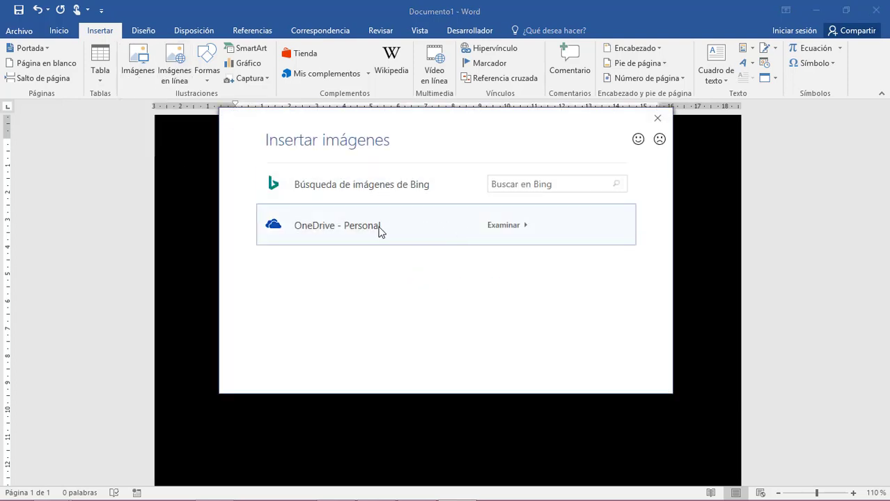
click(541, 185)
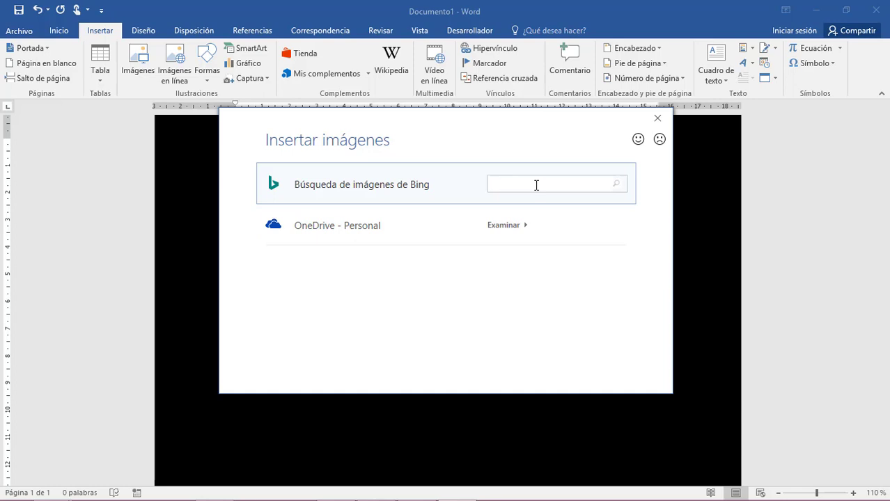
text(goku)
key(Return)
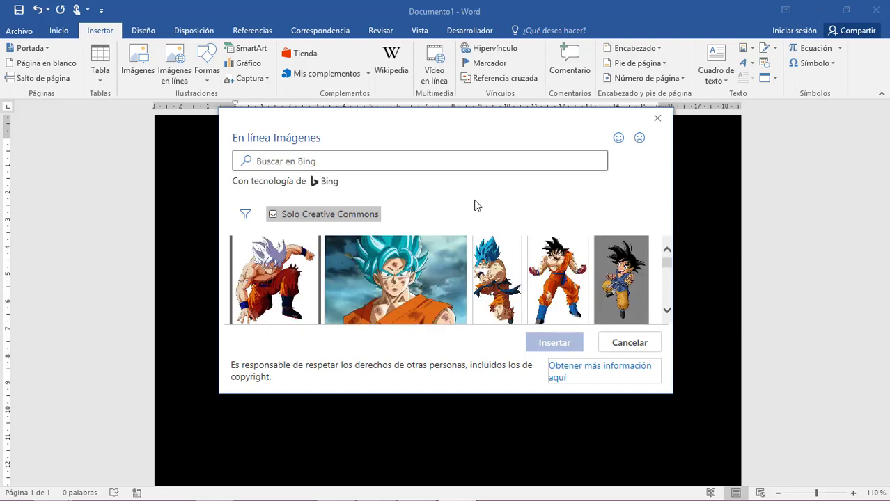
scroll(543, 268, down, 1)
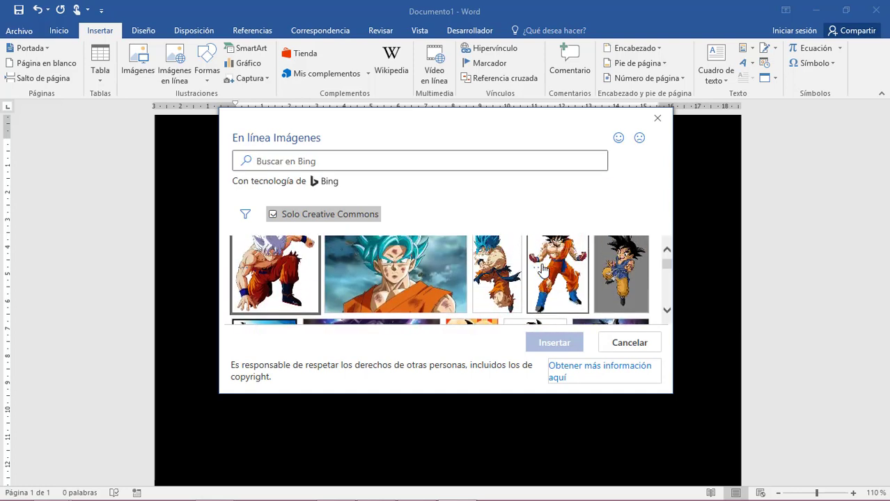
click(425, 289)
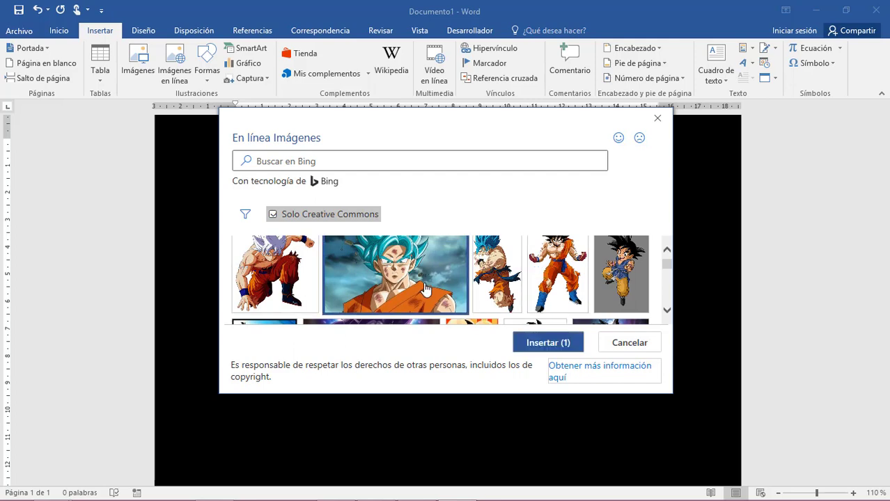
click(537, 343)
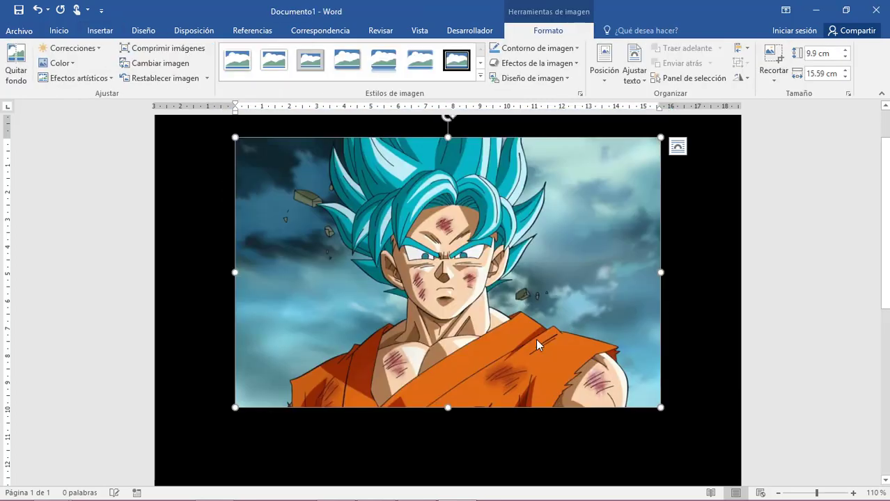
Shrink the Goku picture to about half its width
click(665, 379)
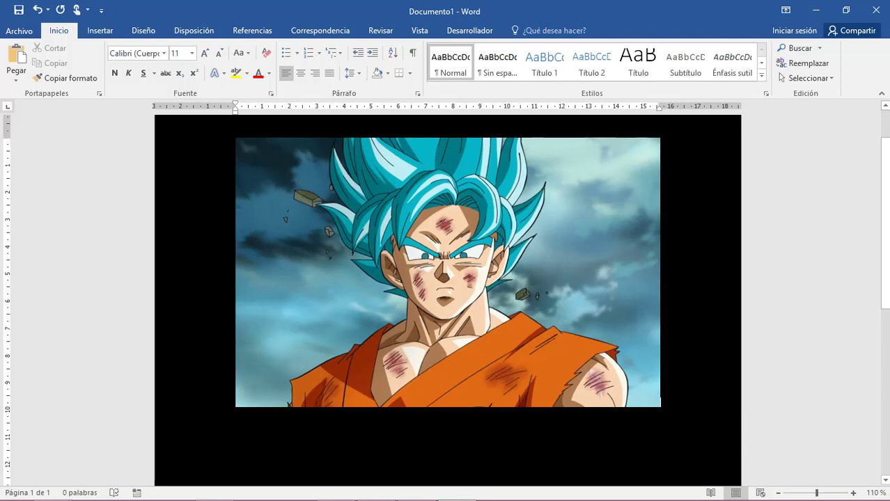
click(655, 401)
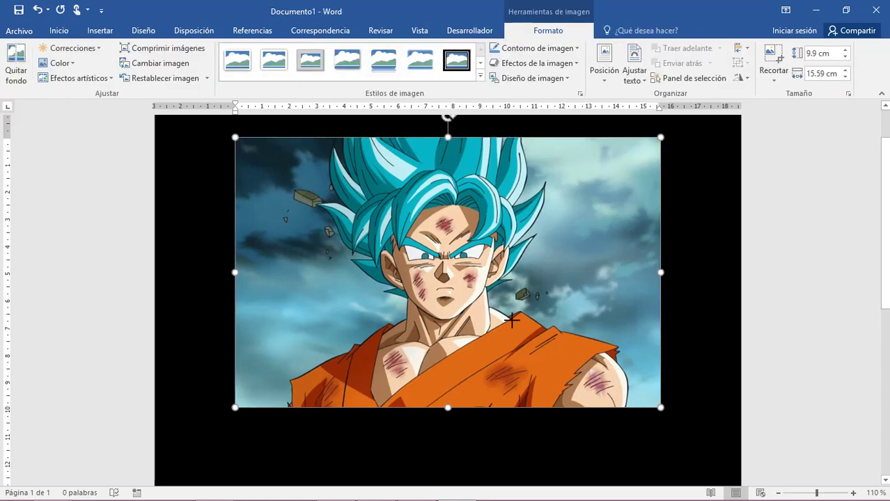
drag(660, 407, 431, 262)
click(487, 334)
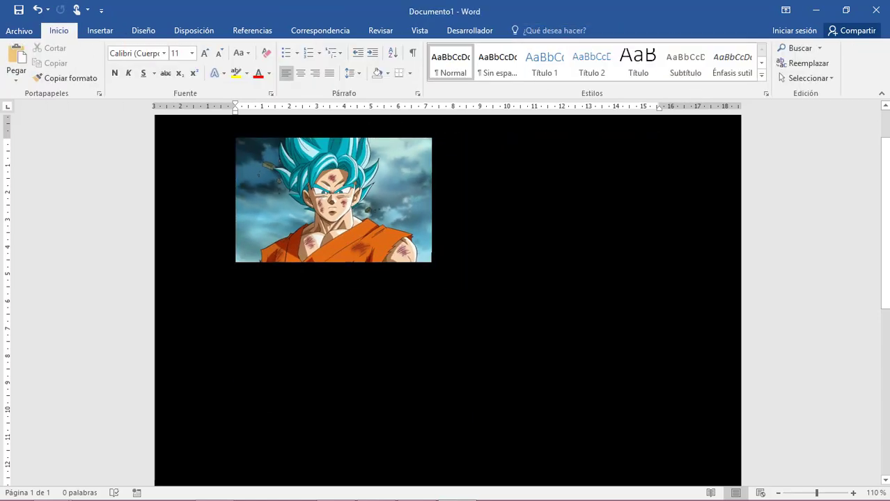
Insert a Vegeta picture from a Bing online picture search for vegeta
click(112, 29)
click(179, 70)
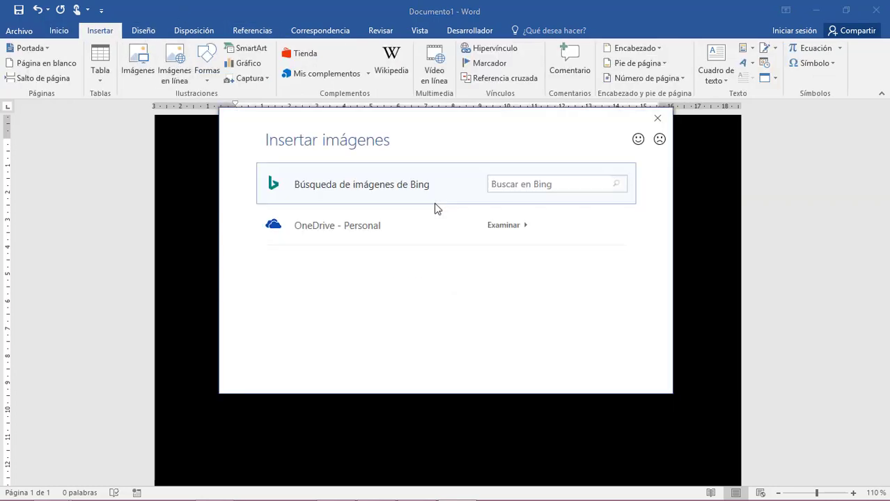
click(511, 185)
text(vegeta)
key(Return)
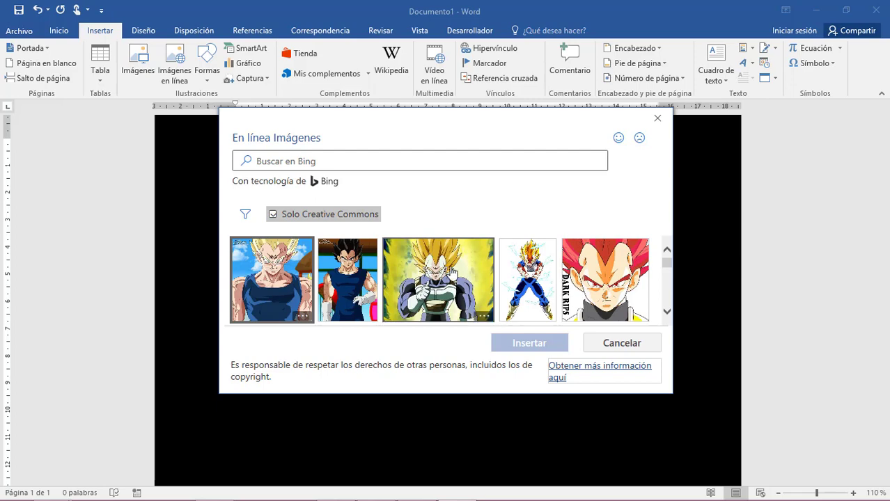
click(359, 285)
click(563, 342)
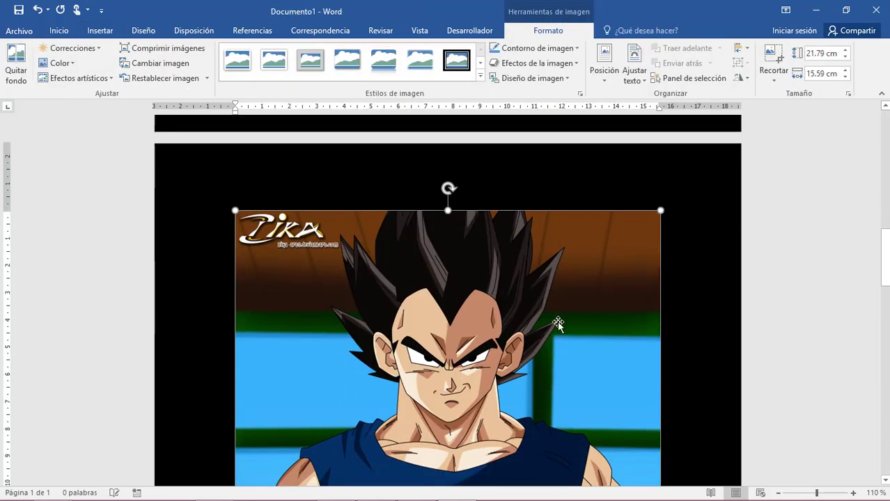
Shrink the Vegeta picture to about 11.46 × 8.2 cm and remove the gap above it
drag(644, 217, 346, 373)
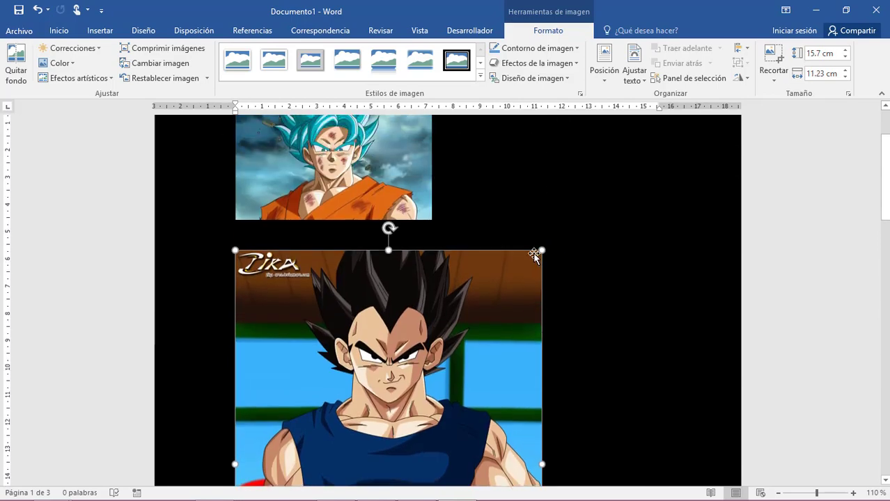
drag(541, 250, 434, 355)
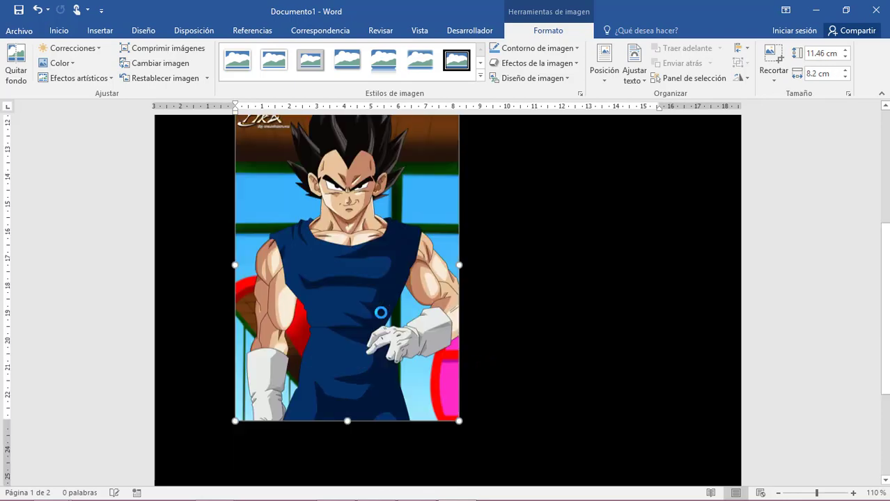
key(ctrl+z)
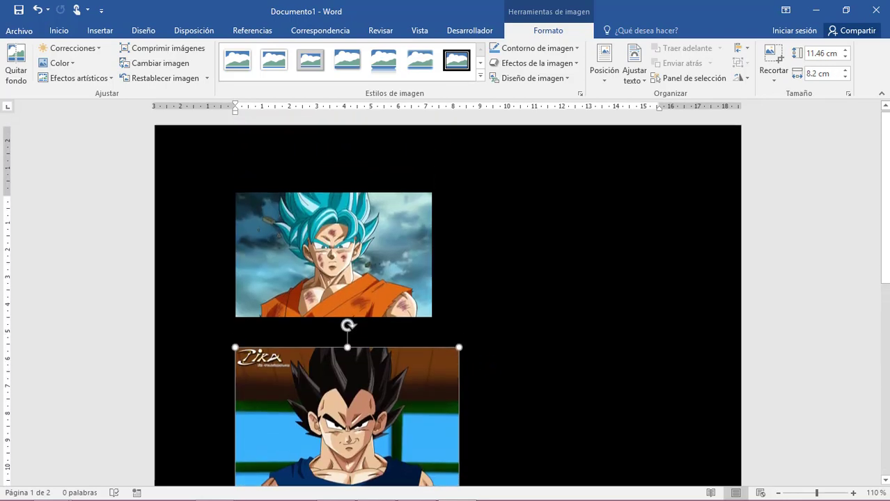
key(ctrl+z)
key(ctrl+z)
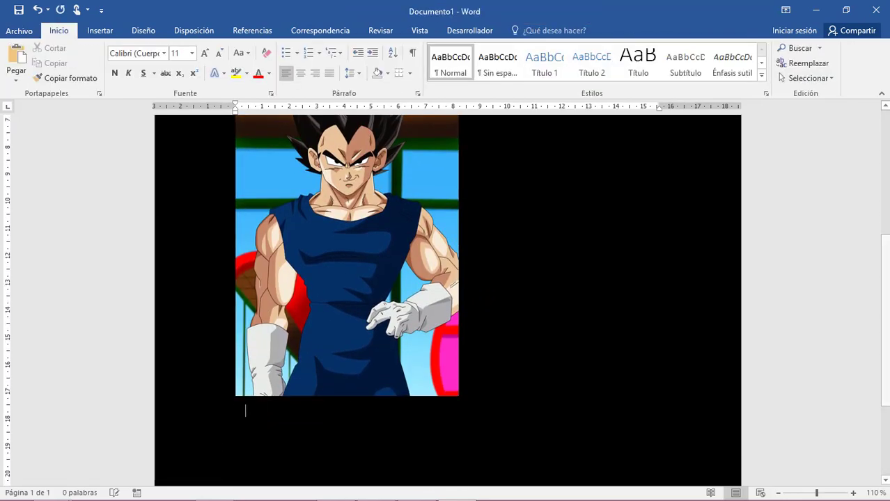
Search Bing online pictures for 'computadora personal' and browse the results
click(102, 30)
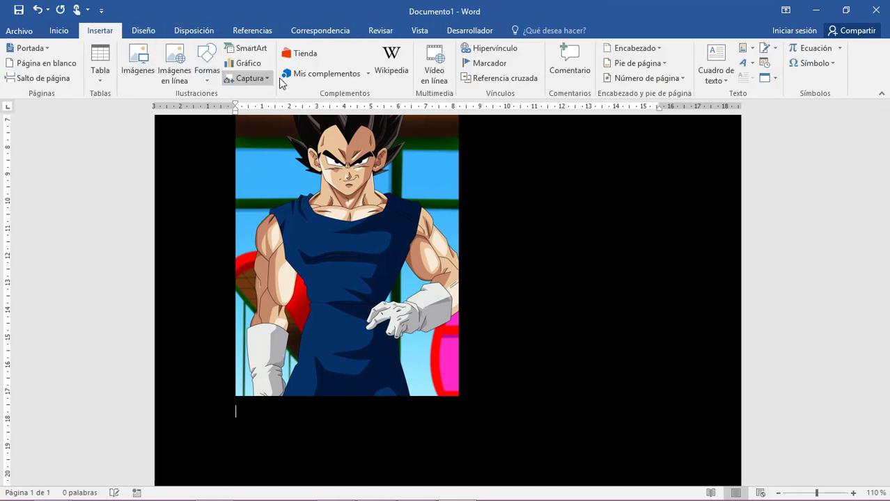
click(170, 64)
text(computadora ersonal)
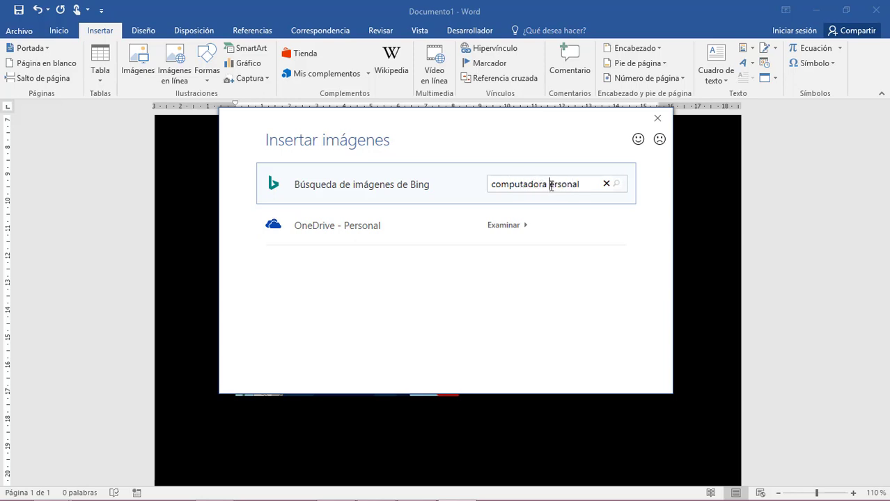
text(p)
key(Return)
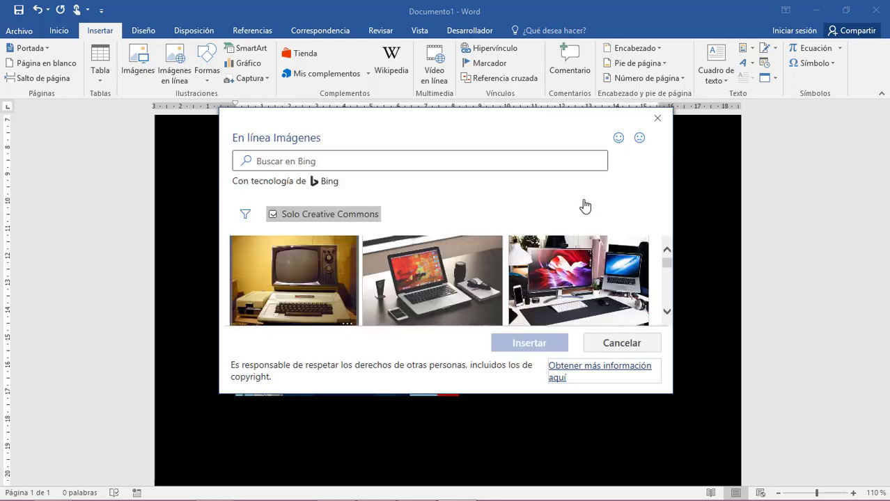
scroll(582, 273, down, 3)
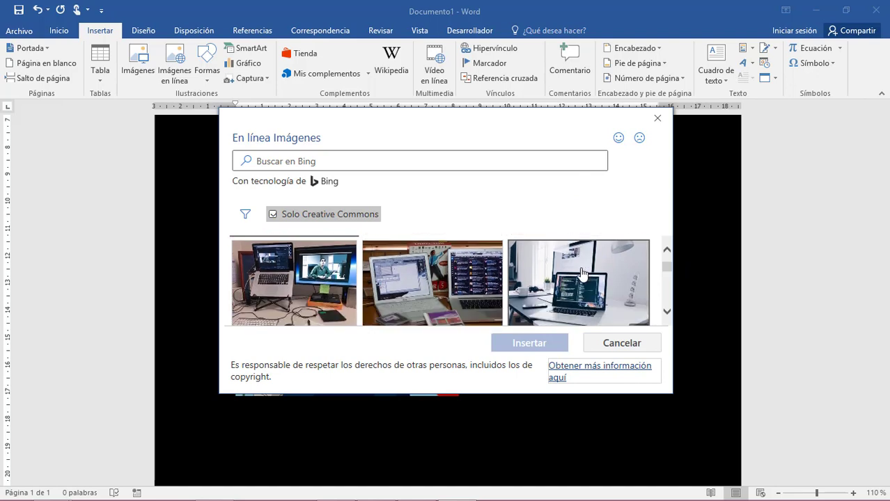
scroll(582, 273, down, 3)
scroll(583, 273, down, 2)
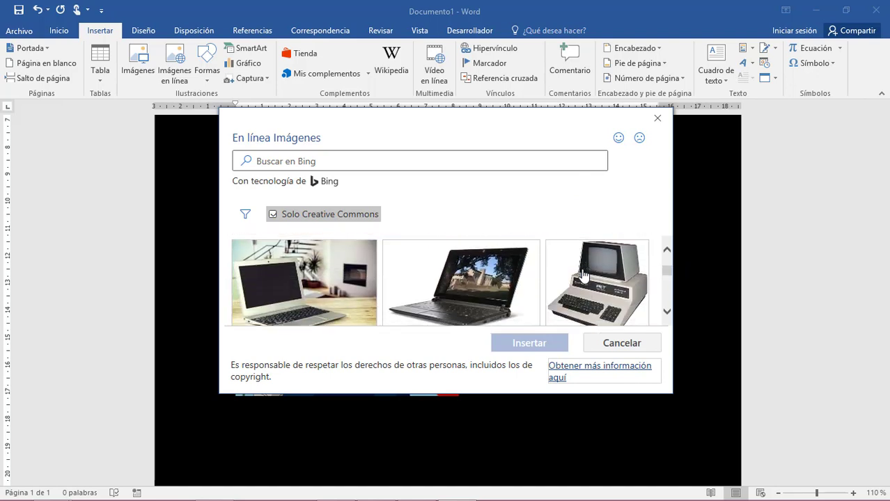
scroll(584, 275, down, 1)
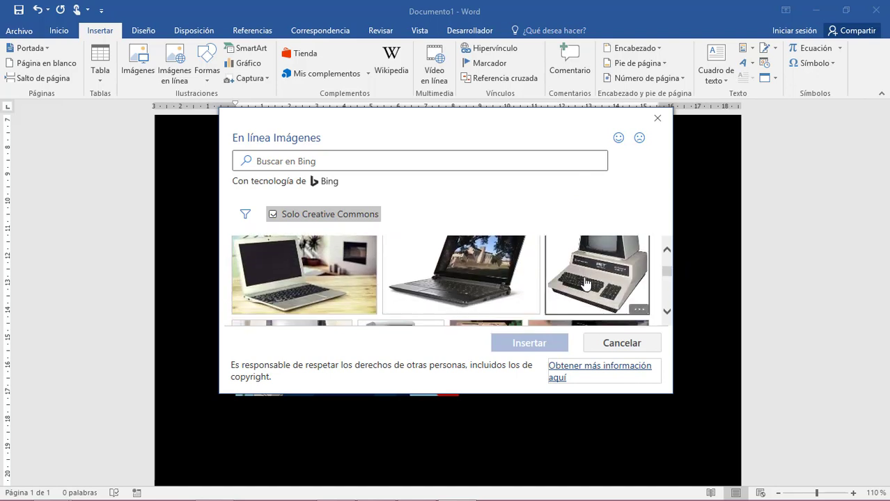
Try inserting a laptop picture, dismiss the import error, and reopen the online picture search
click(485, 287)
click(555, 343)
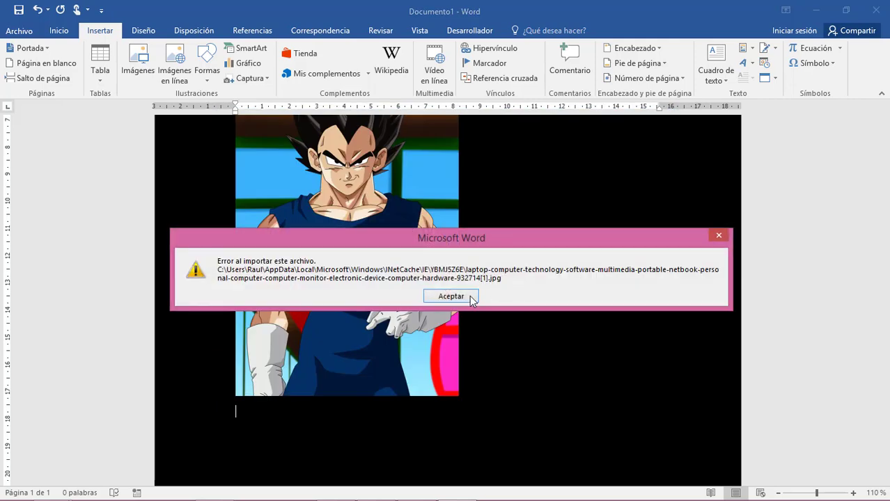
click(456, 297)
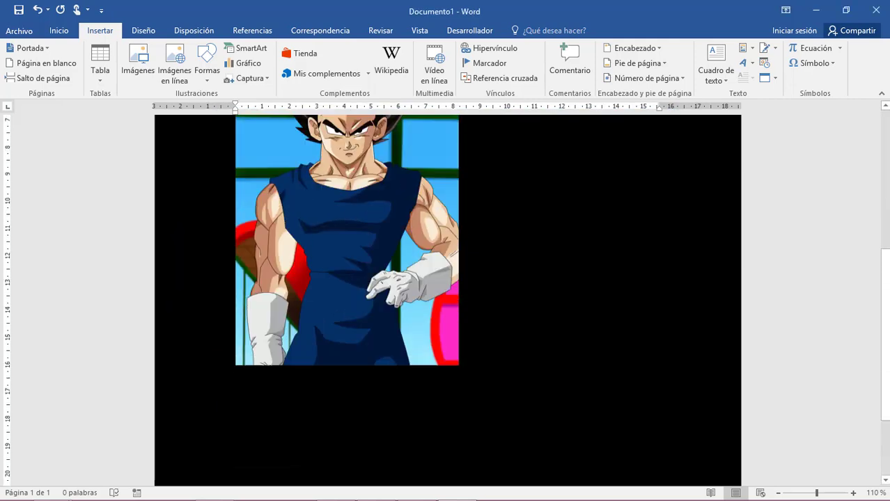
click(174, 70)
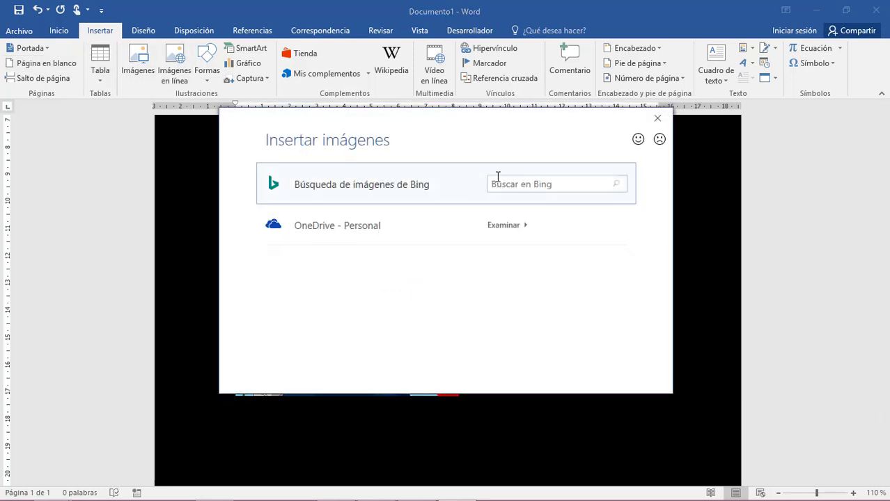
Insert the first Gohan result from a Bing online picture search
click(503, 179)
key(Return)
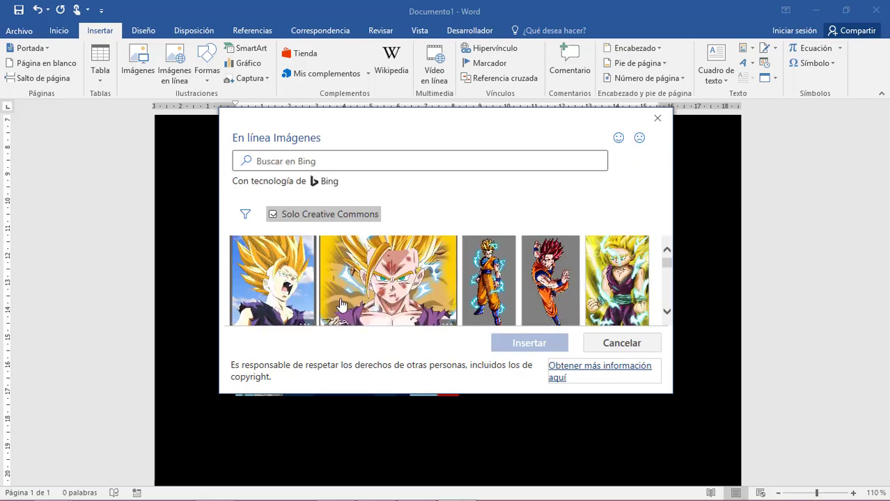
click(289, 297)
click(542, 352)
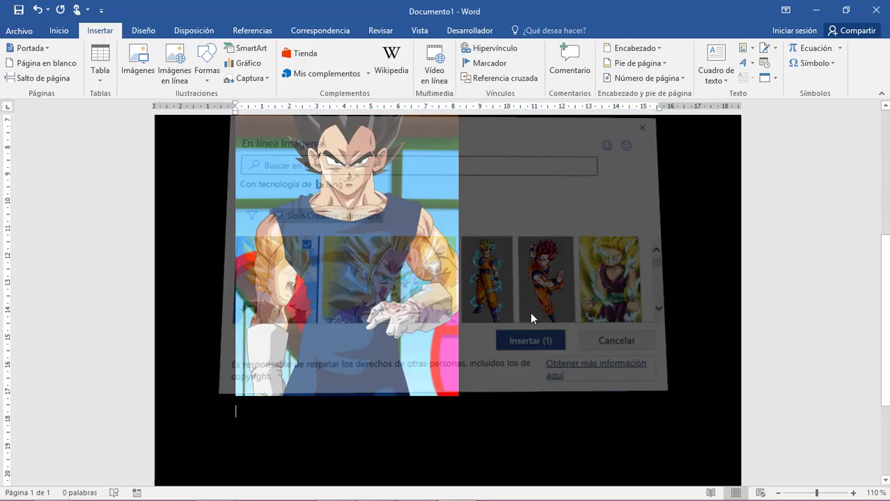
Shrink the Gohan picture to about 7.59 × 6.63 cm
scroll(530, 312, down, 6)
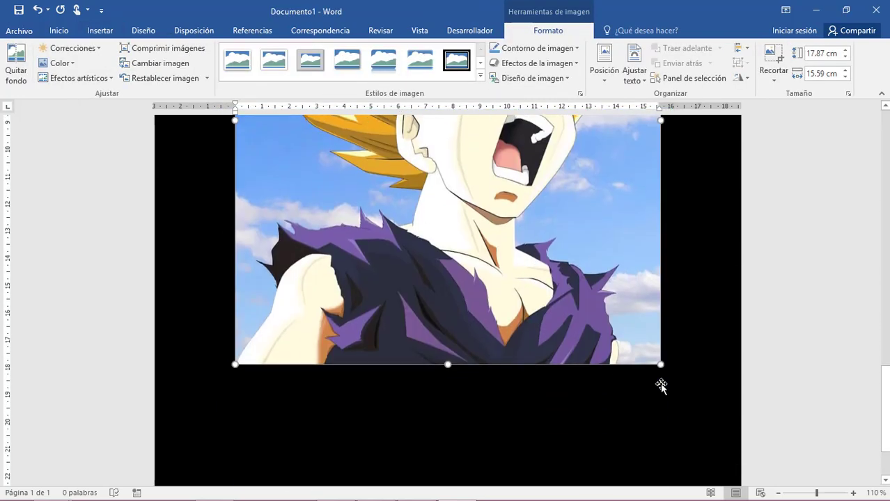
scroll(661, 367, up, 3)
scroll(661, 368, down, 2)
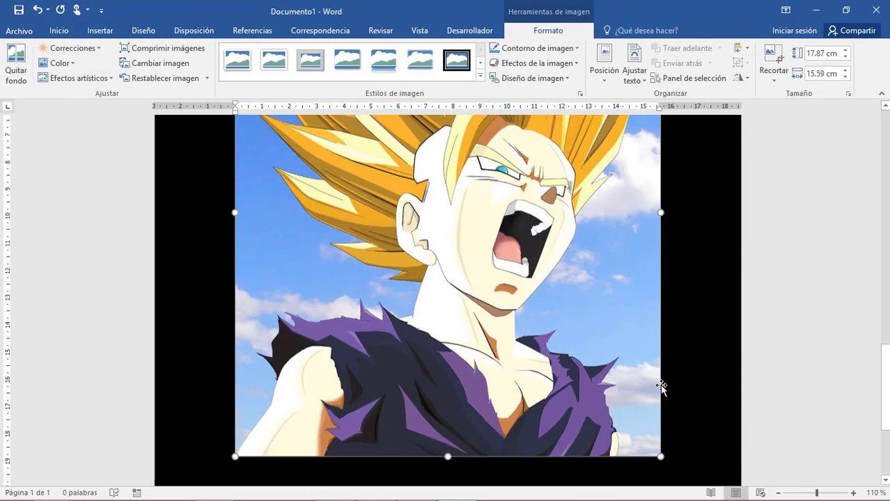
mouse_move(653, 422)
mouse_down()
mouse_move(476, 231)
mouse_move(436, 237)
mouse_up()
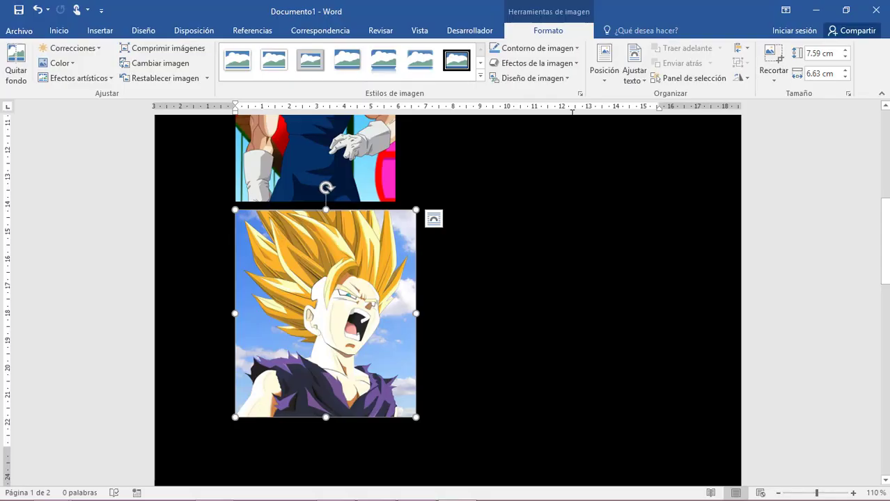
scroll(459, 112, up, 3)
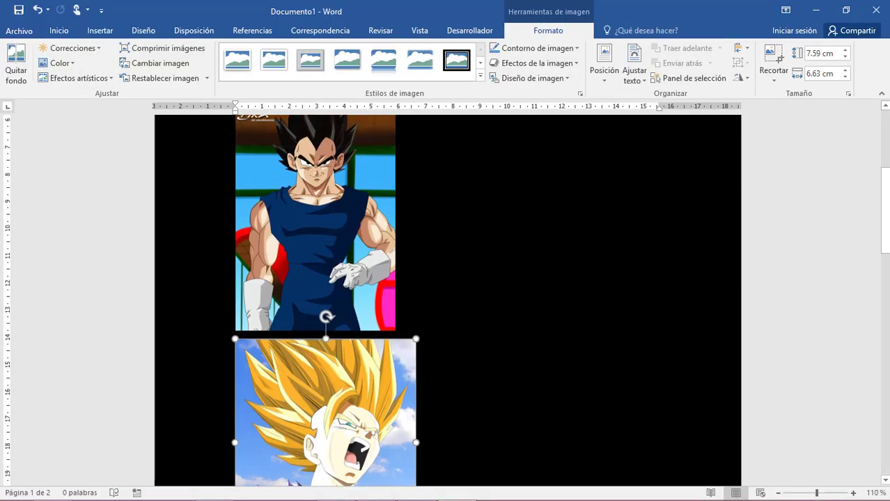
scroll(394, 237, up, 5)
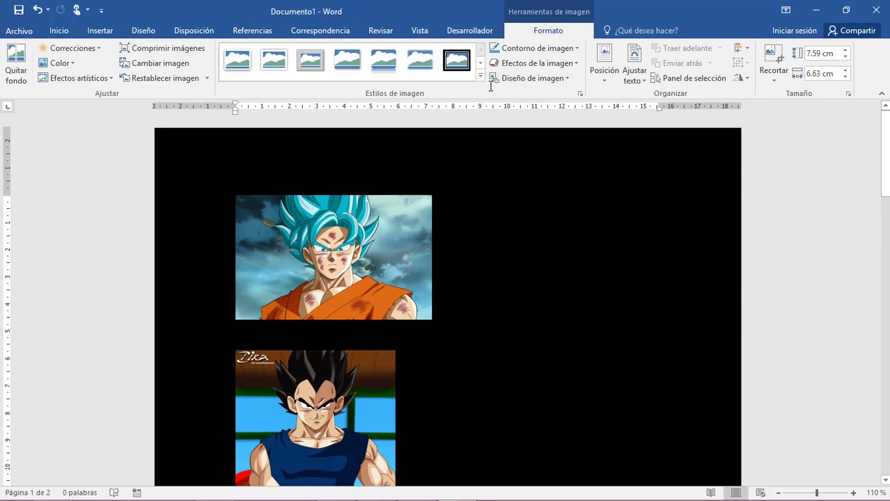
Apply the oval framed style from the Estilos de imagen gallery to the Goku picture
click(480, 75)
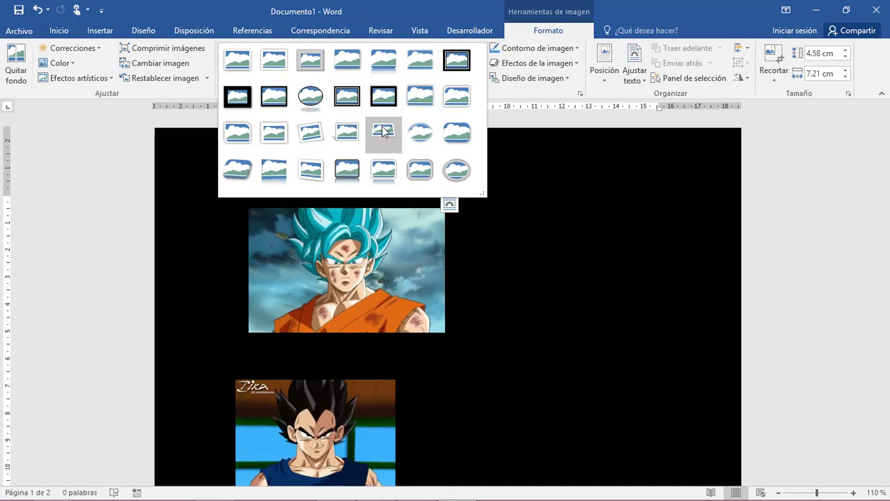
click(304, 97)
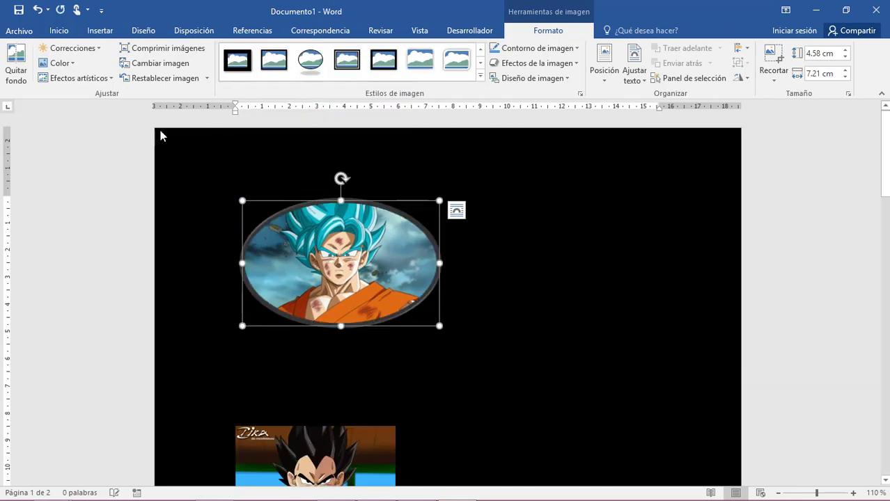
click(97, 78)
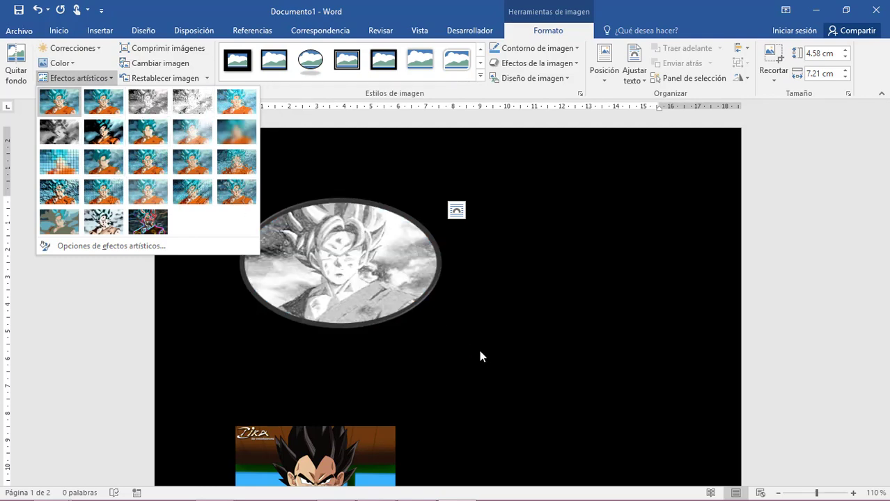
Close artistic effects unapplied and give Vegeta the rounded white-frame picture style
click(485, 301)
scroll(486, 301, down, 2)
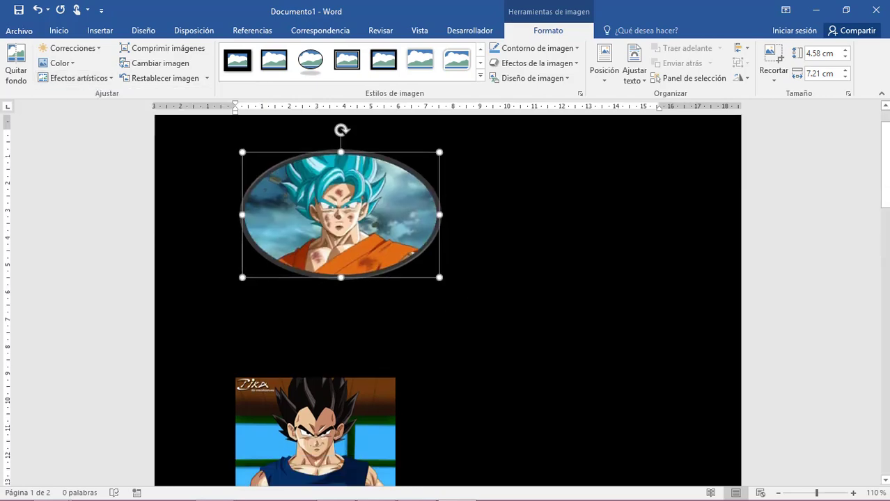
click(350, 404)
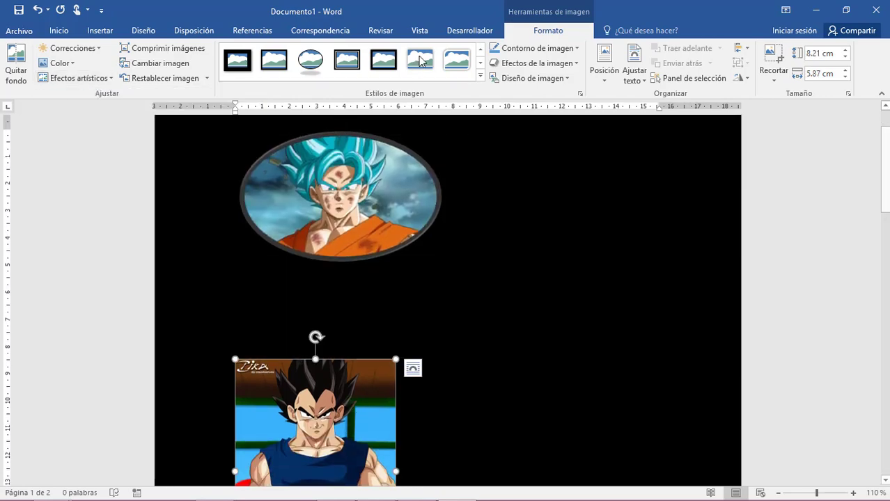
click(480, 76)
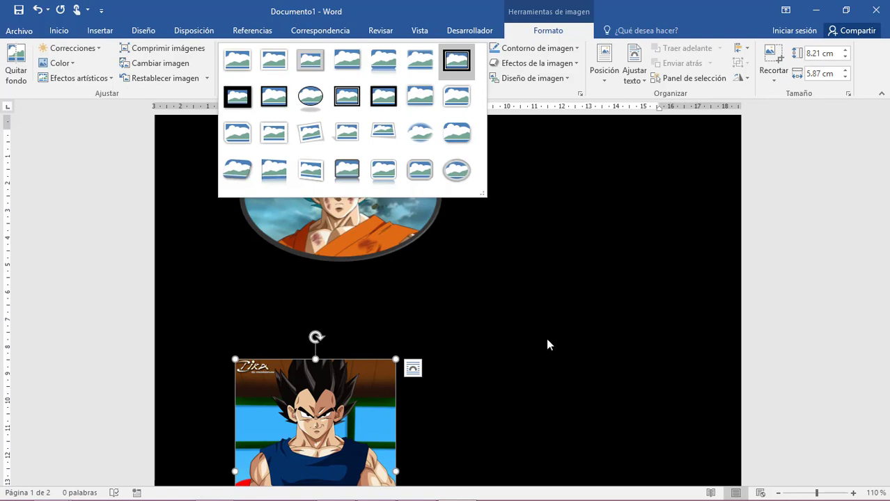
click(528, 311)
Narrow the Vegeta picture to about 6.18 × 4.42 cm
scroll(528, 310, down, 3)
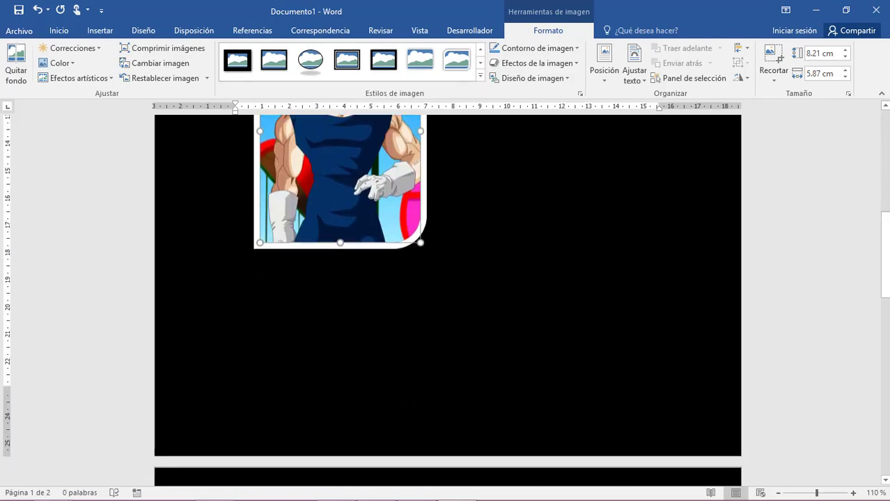
scroll(435, 257, down, 2)
scroll(434, 257, up, 2)
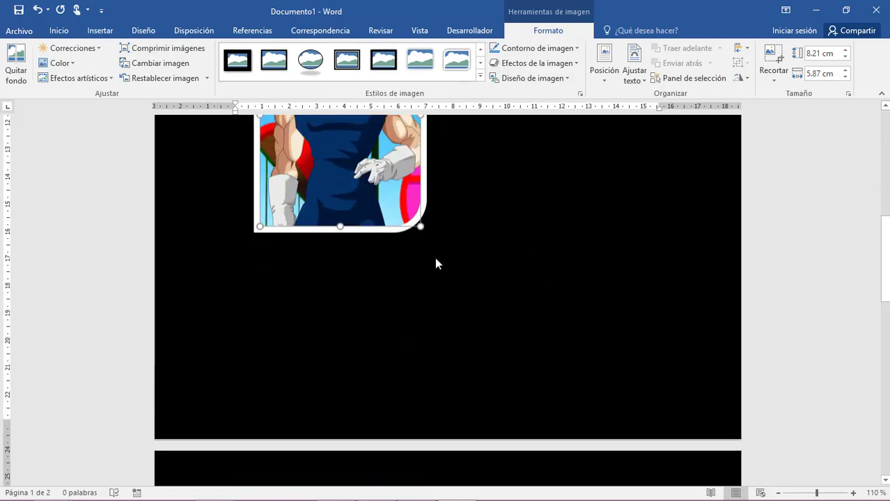
scroll(404, 251, up, 1)
mouse_move(389, 246)
mouse_down()
mouse_move(375, 221)
mouse_move(385, 225)
mouse_up()
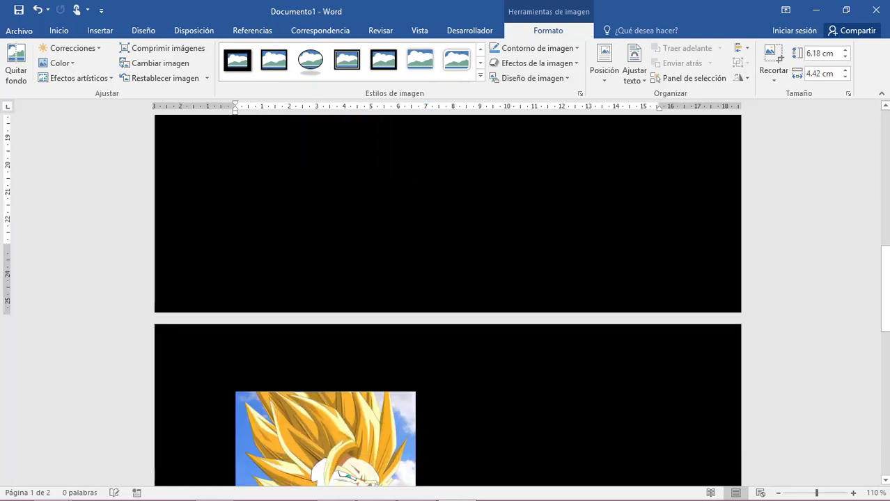
Shrink Gohan to about 4.6 × 4.01 cm and apply the tilted rounded 3D picture style
scroll(448, 300, down, 5)
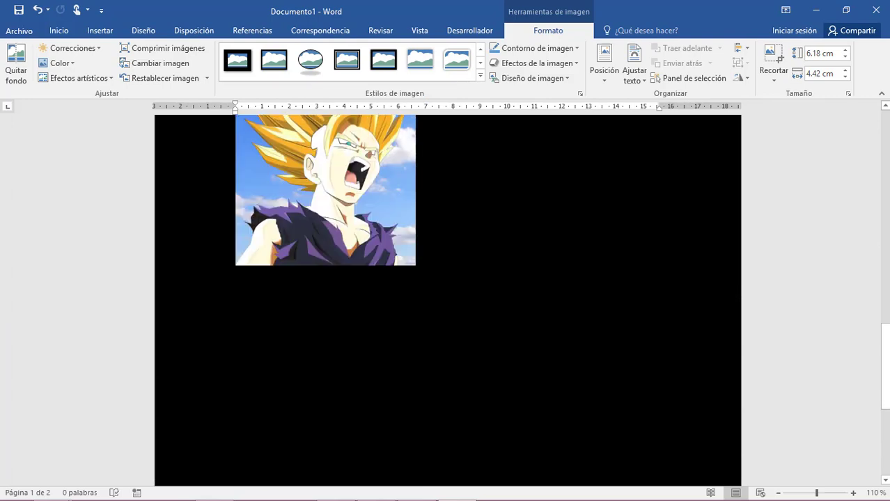
click(401, 257)
mouse_move(415, 266)
mouse_down()
mouse_move(325, 160)
mouse_move(344, 185)
mouse_up()
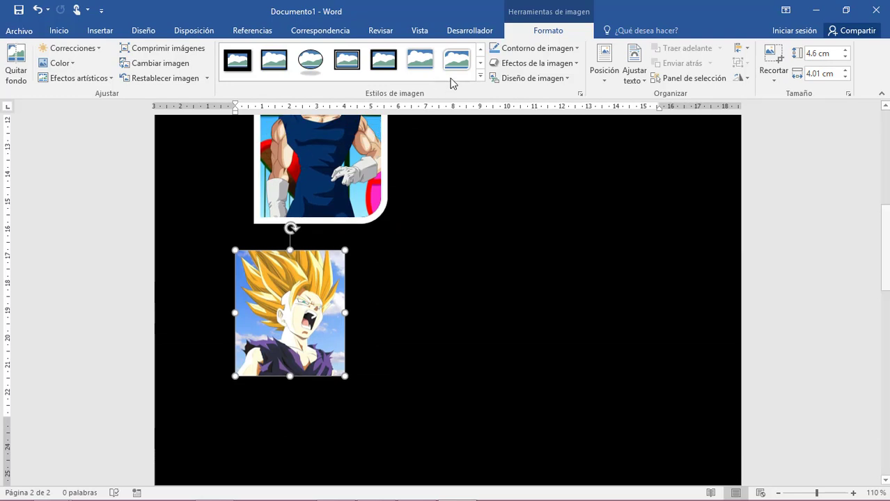
click(480, 75)
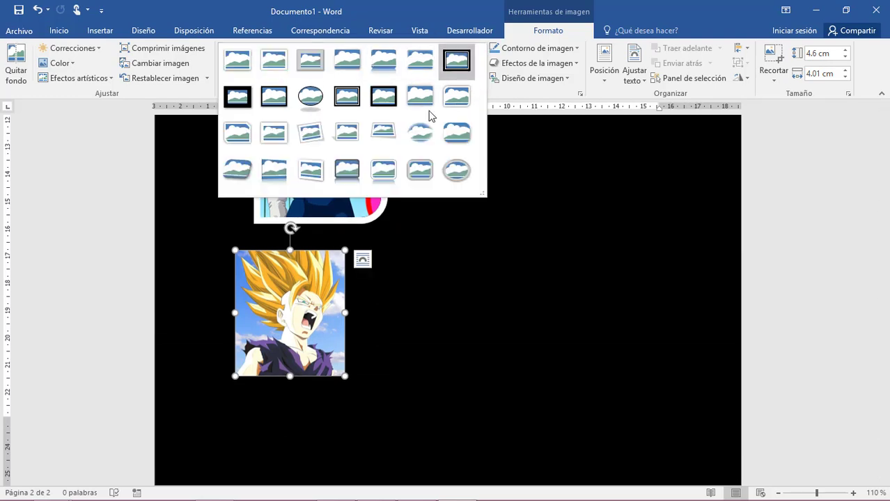
click(240, 172)
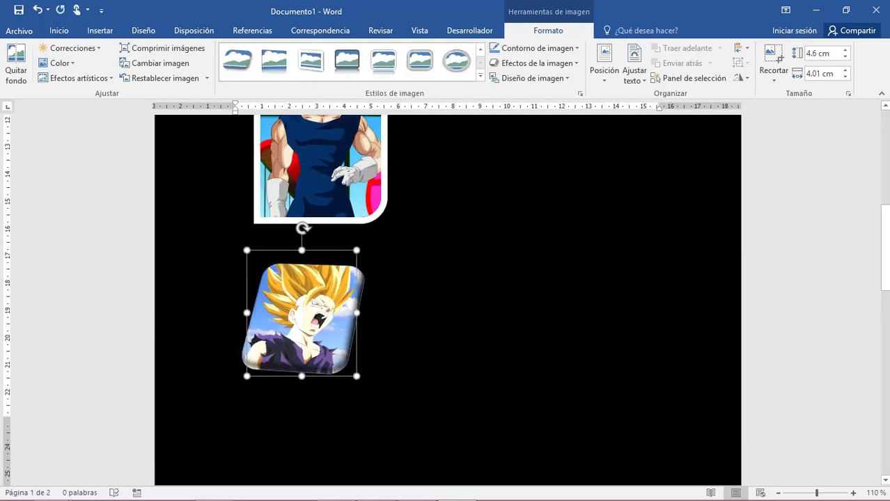
scroll(448, 300, up, 10)
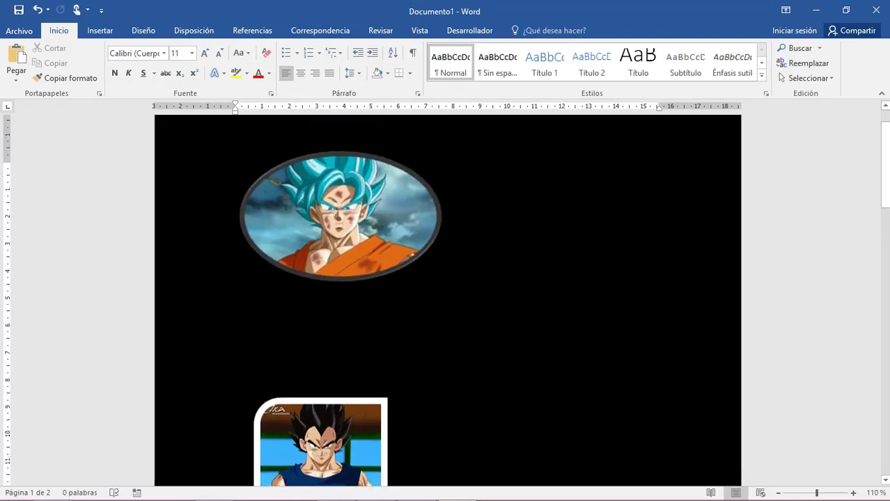
click(358, 228)
click(548, 30)
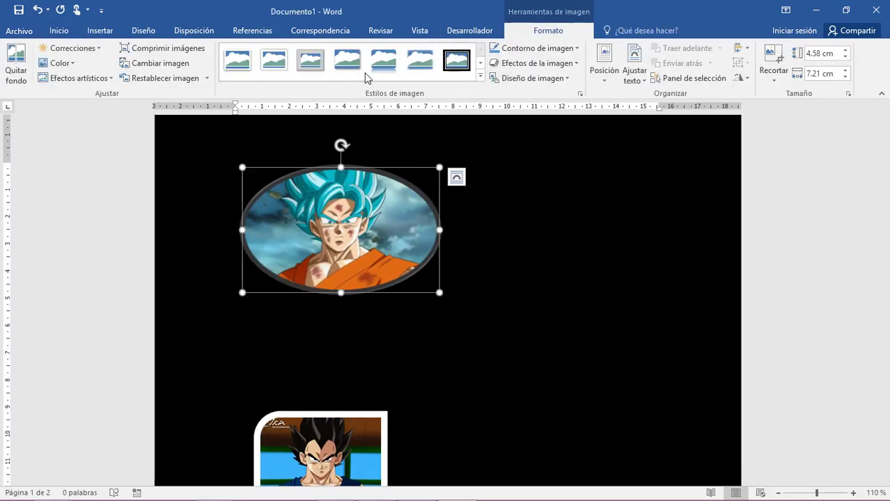
click(480, 75)
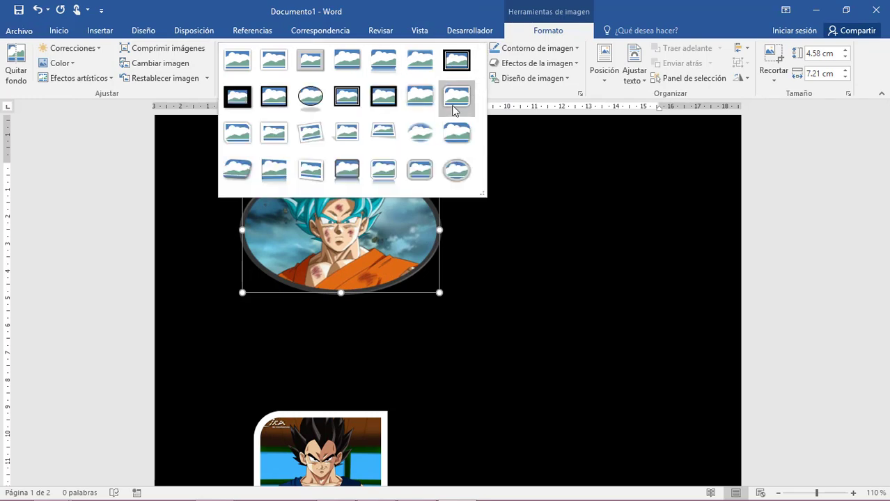
click(557, 94)
click(575, 49)
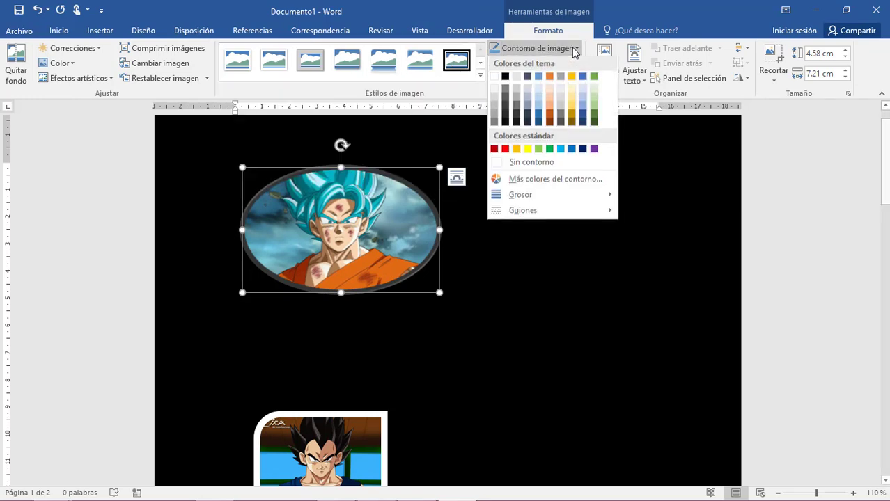
click(568, 105)
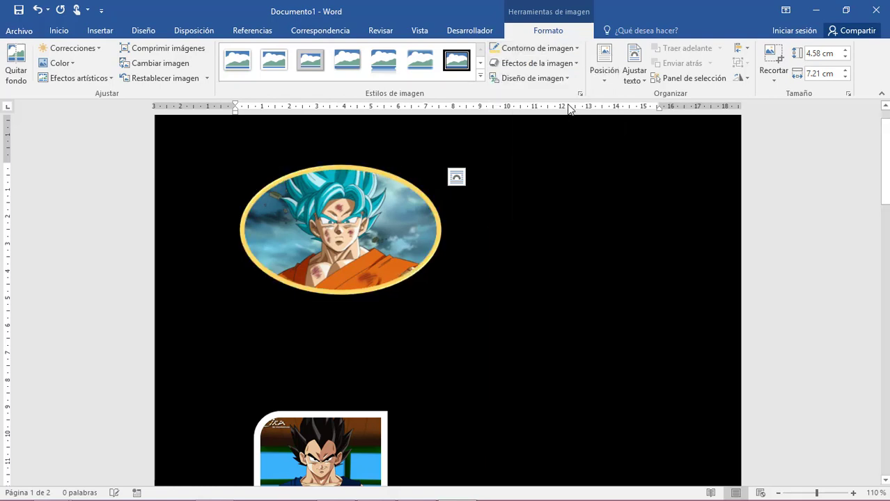
click(567, 67)
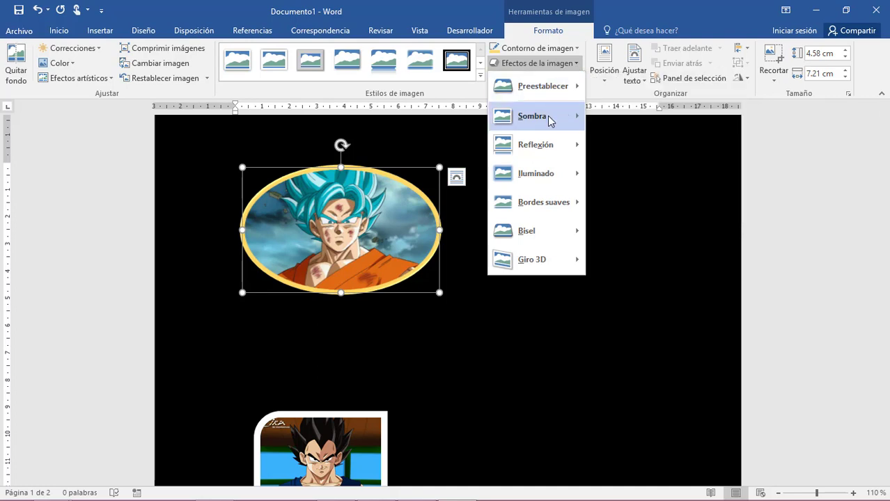
mouse_move(549, 121)
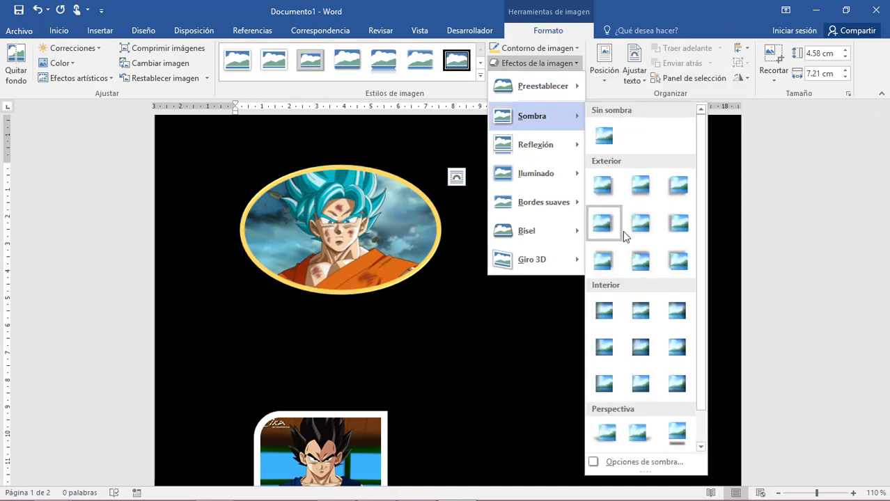
mouse_move(579, 145)
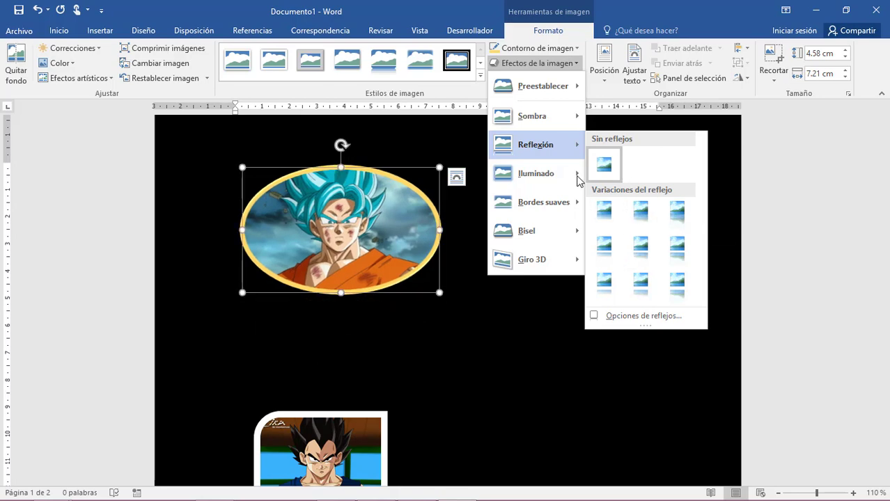
mouse_move(577, 179)
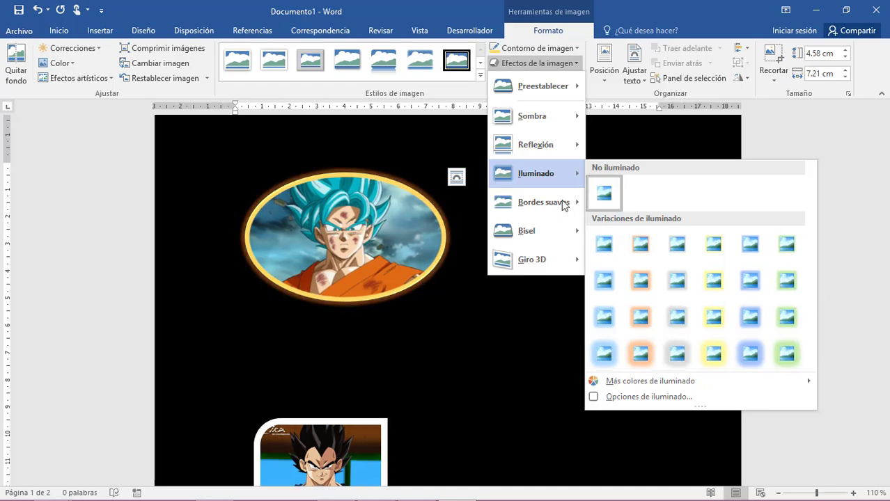
mouse_move(570, 230)
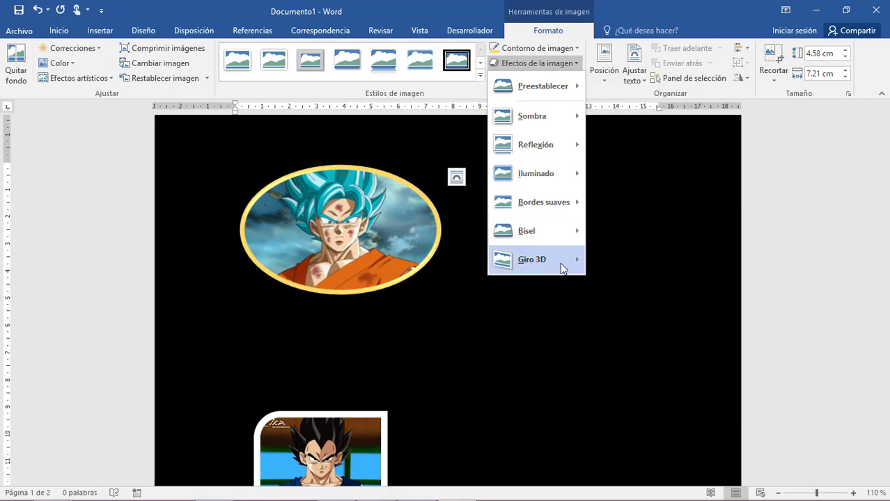
mouse_move(560, 262)
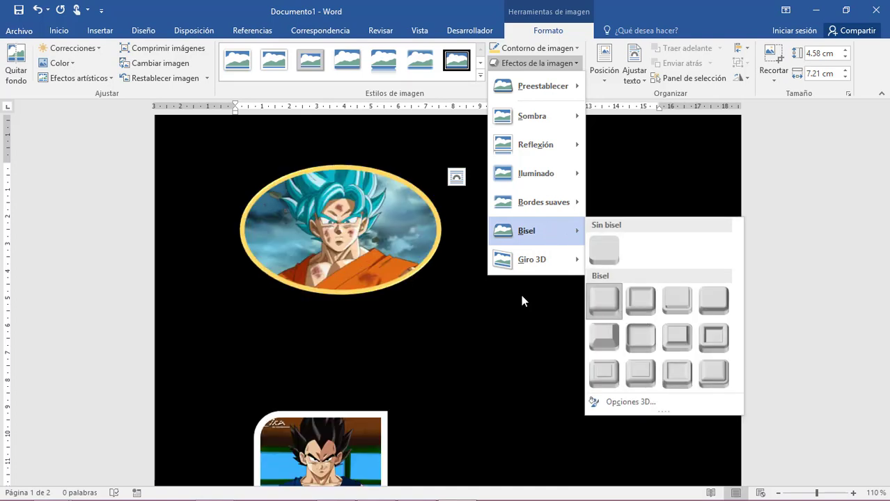
click(360, 300)
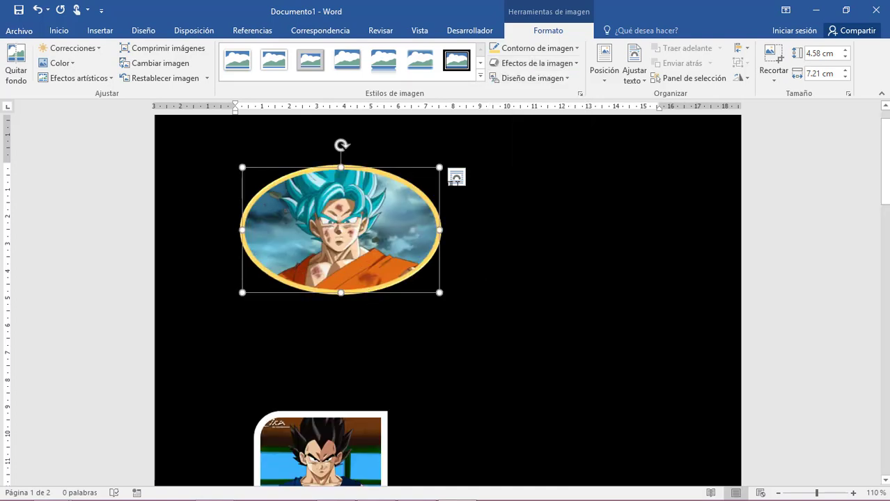
click(563, 78)
key(alt+Tab)
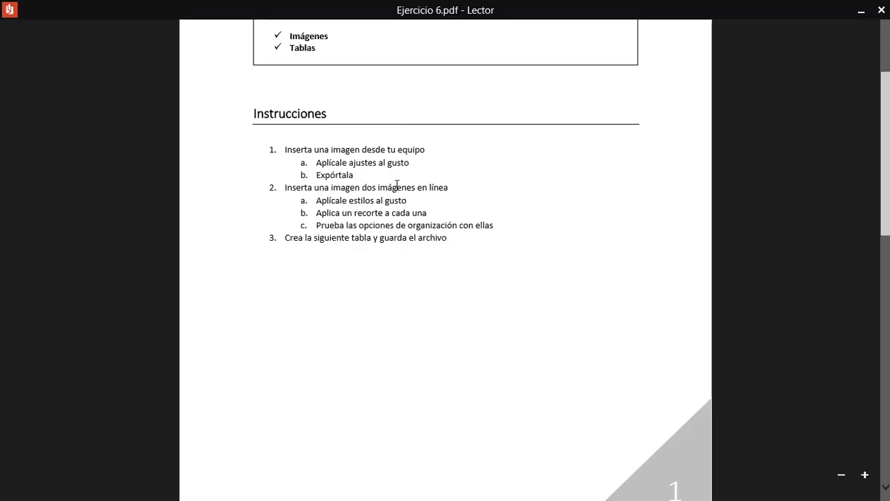
Back in Word, undo the oval crop so the Goku picture regains its arrow shape
key(alt+Tab)
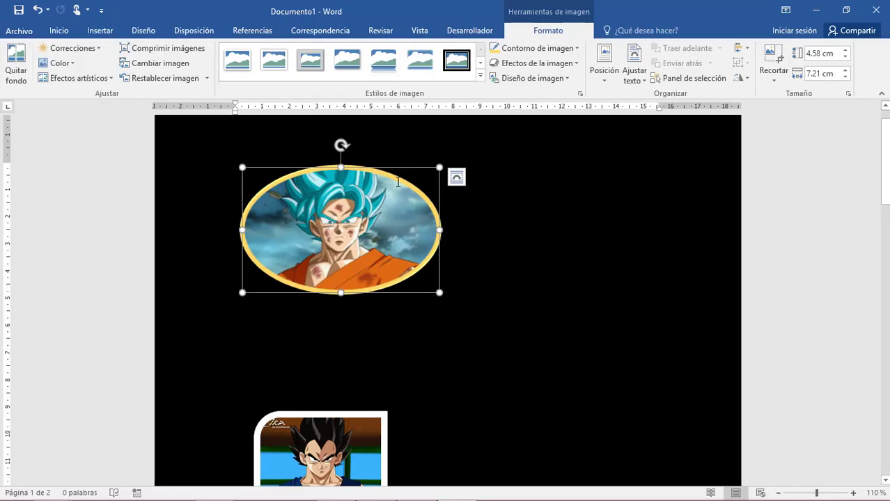
scroll(448, 299, down, 1)
scroll(448, 300, up, 2)
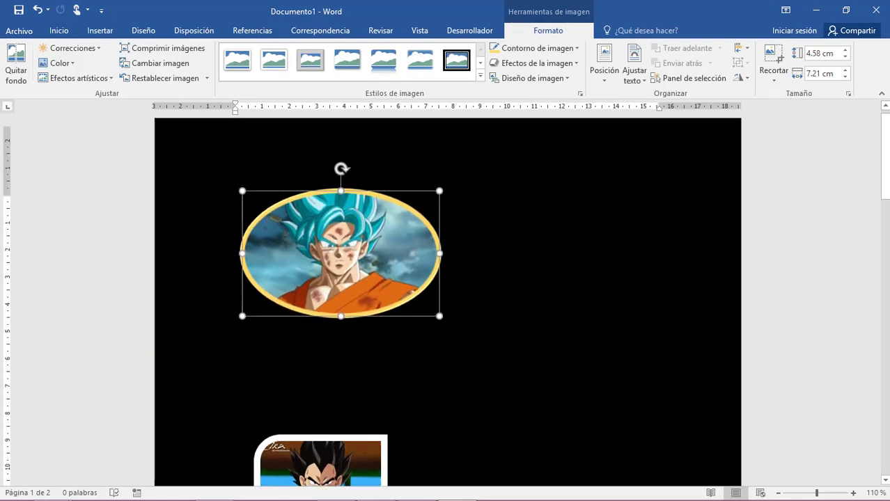
click(773, 77)
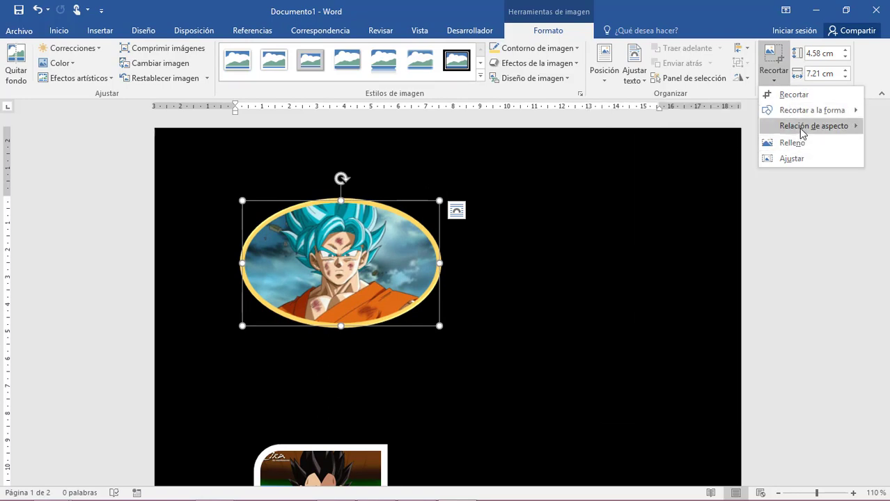
mouse_move(802, 133)
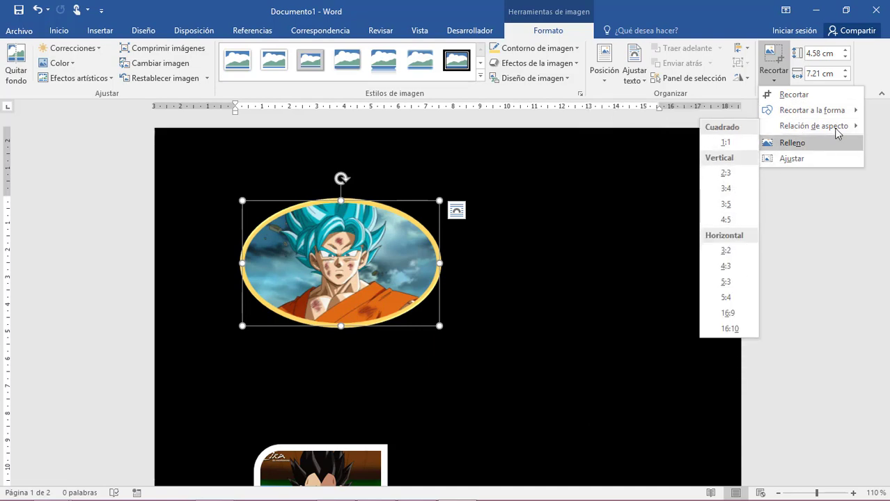
mouse_move(838, 115)
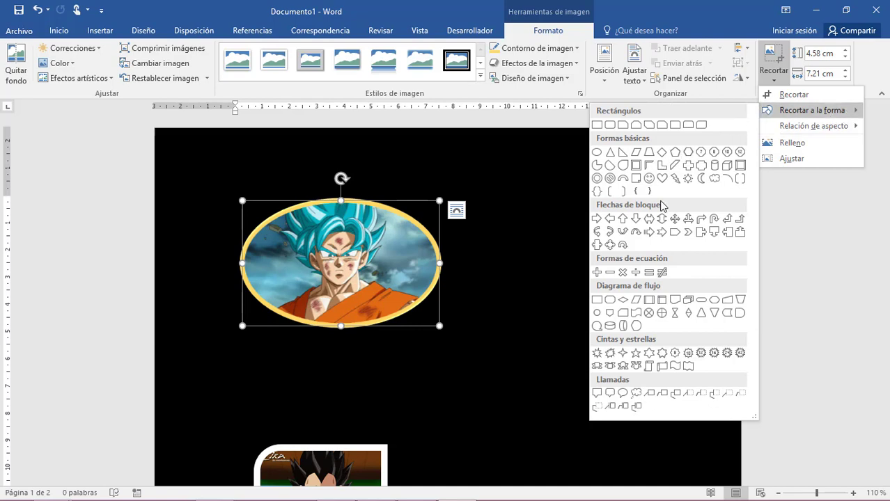
click(594, 224)
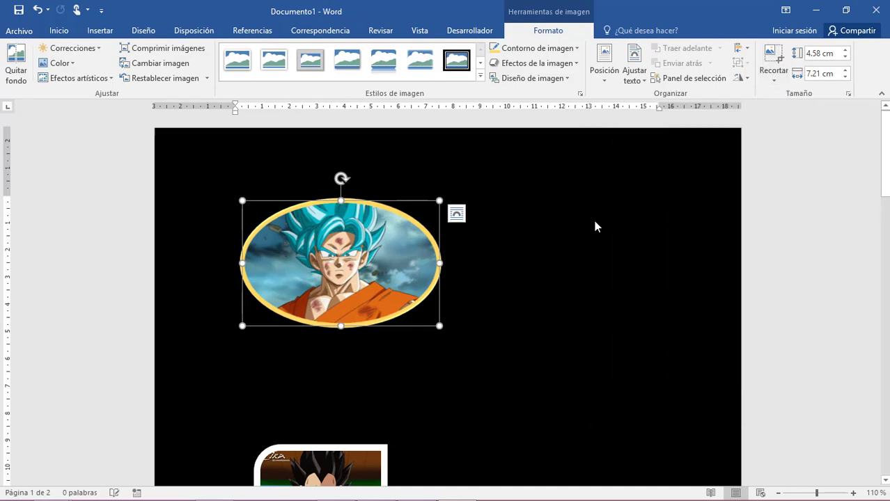
key(ctrl+z)
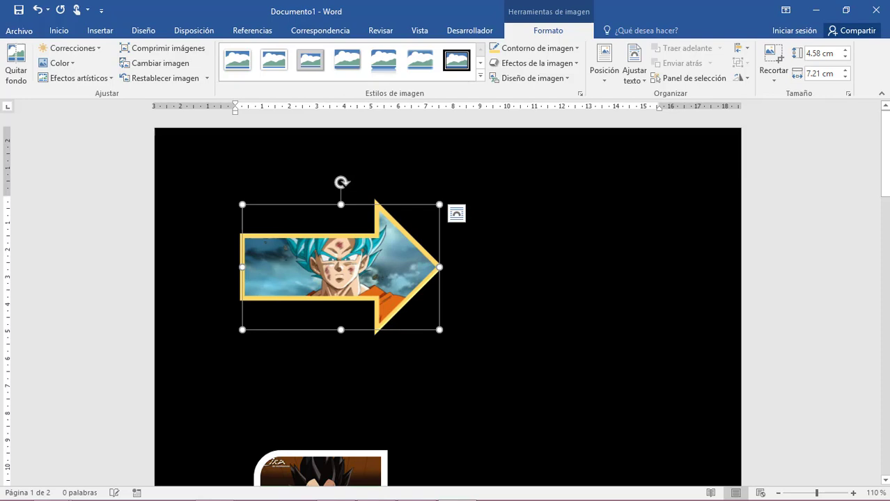
Crop the Vegeta picture to the Luna crescent-moon shape
scroll(422, 279, down, 3)
click(320, 396)
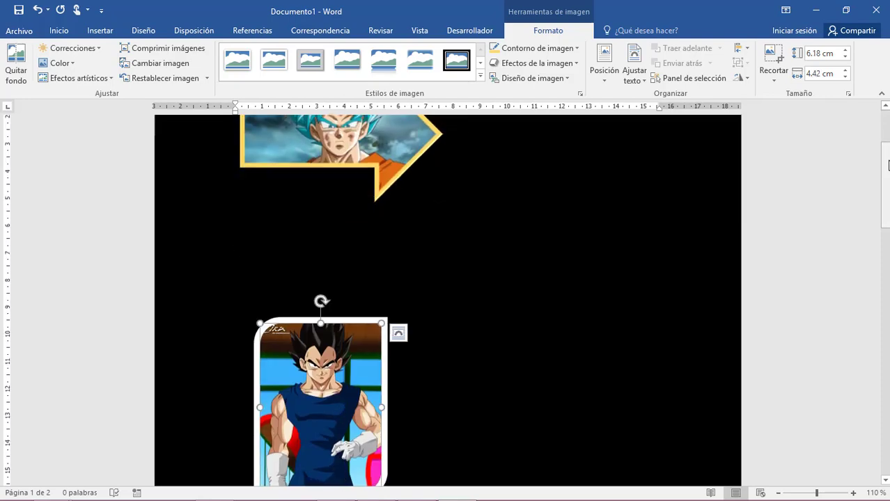
click(773, 79)
mouse_move(804, 120)
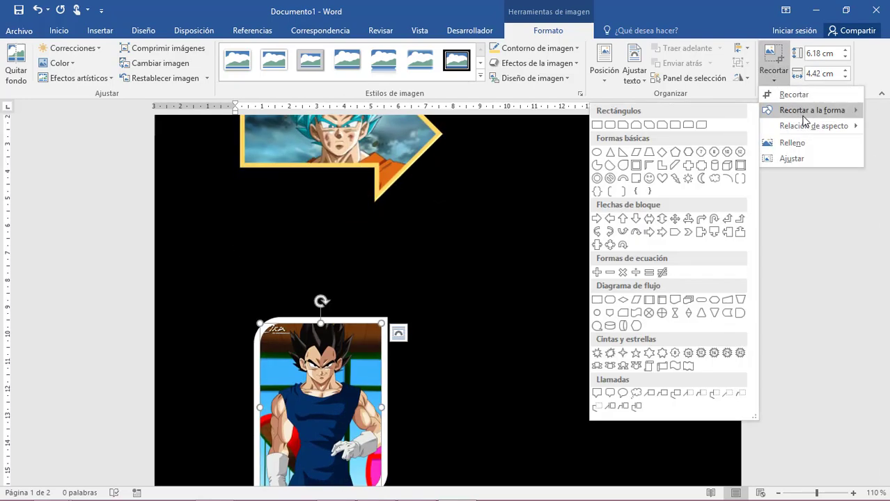
click(699, 180)
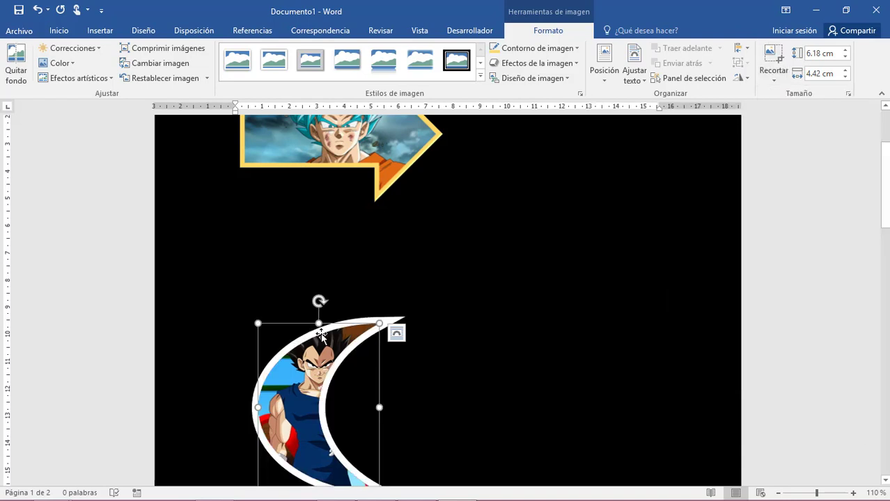
scroll(321, 336, down, 4)
scroll(337, 288, down, 3)
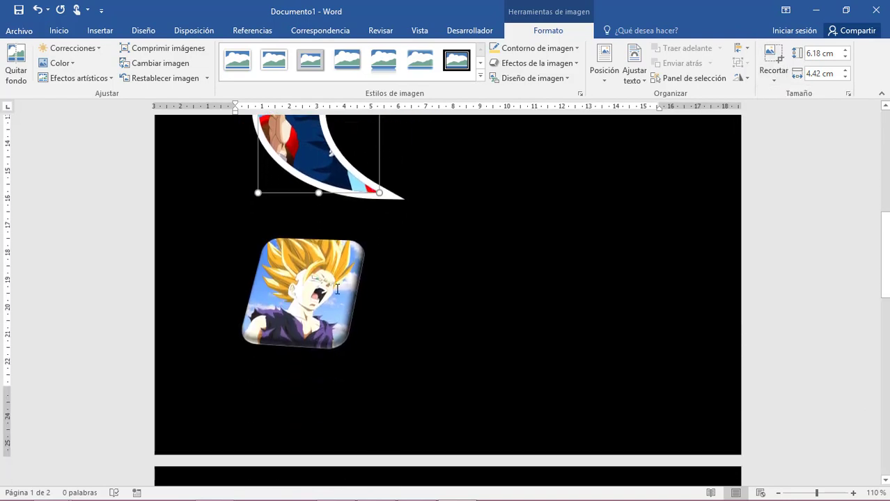
key(Tab)
click(772, 80)
Crop Gohan to the Cilindro shape, trying Ajustar before settling on Relleno
mouse_move(800, 112)
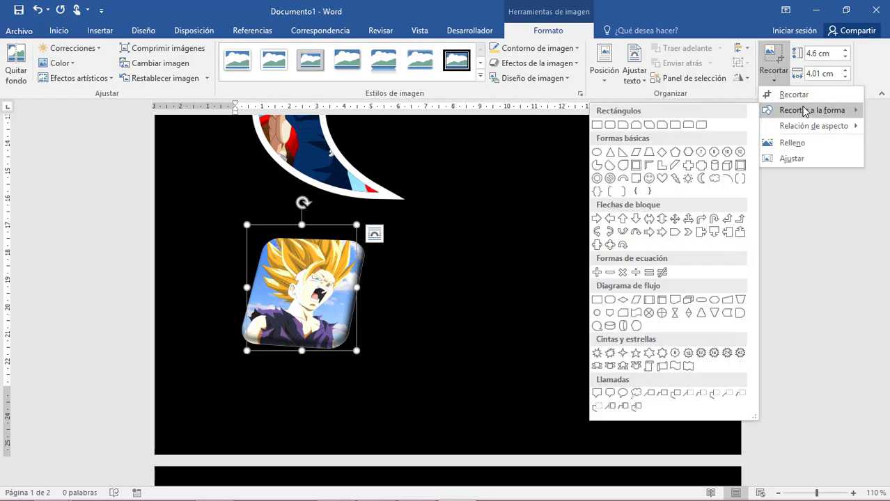
click(707, 163)
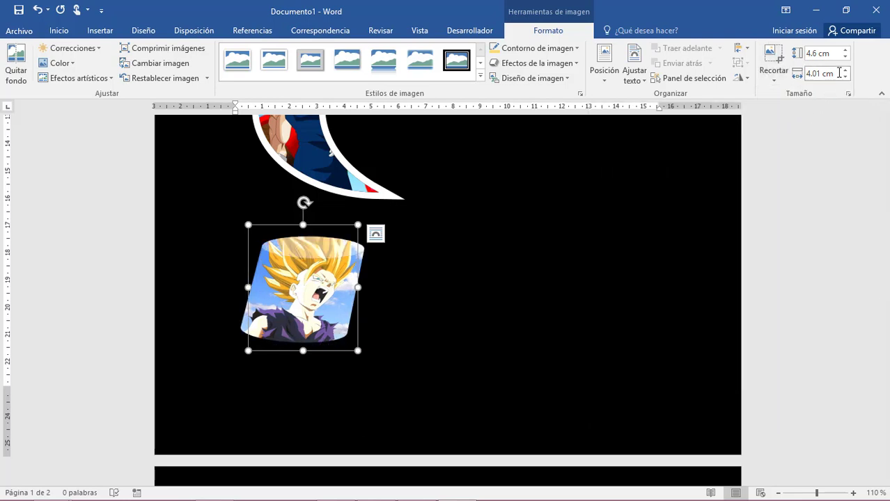
click(773, 75)
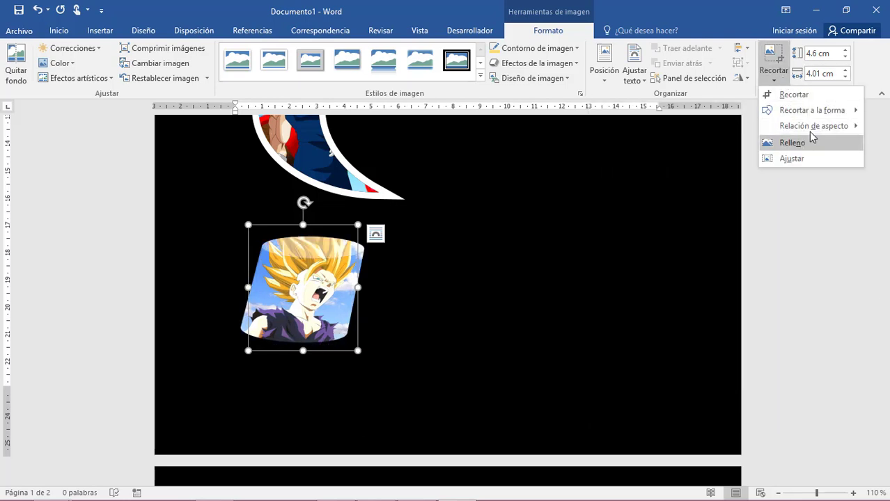
click(781, 145)
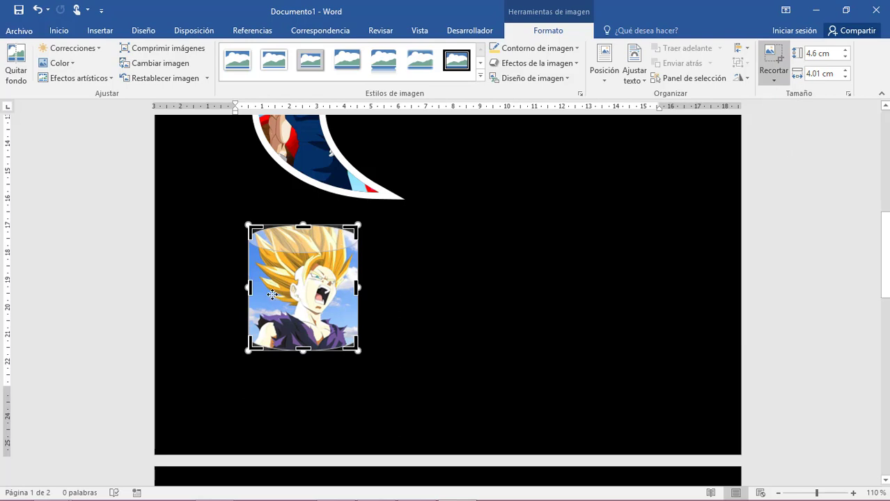
click(775, 77)
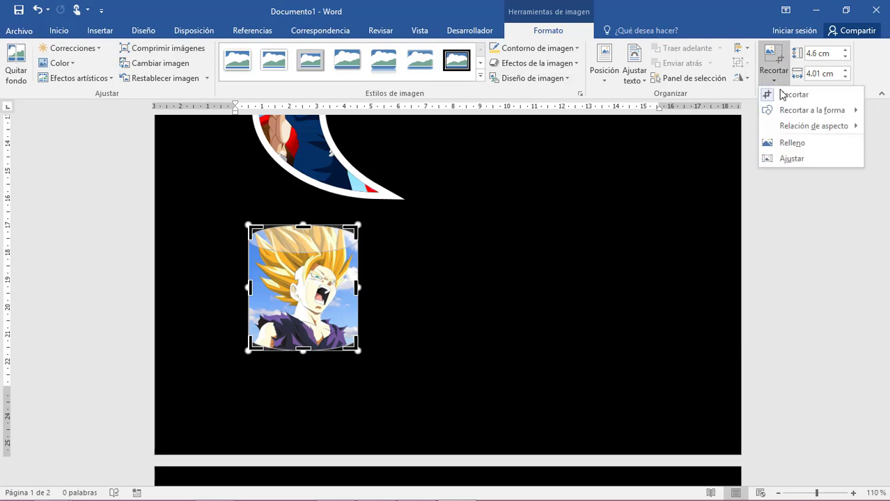
click(797, 159)
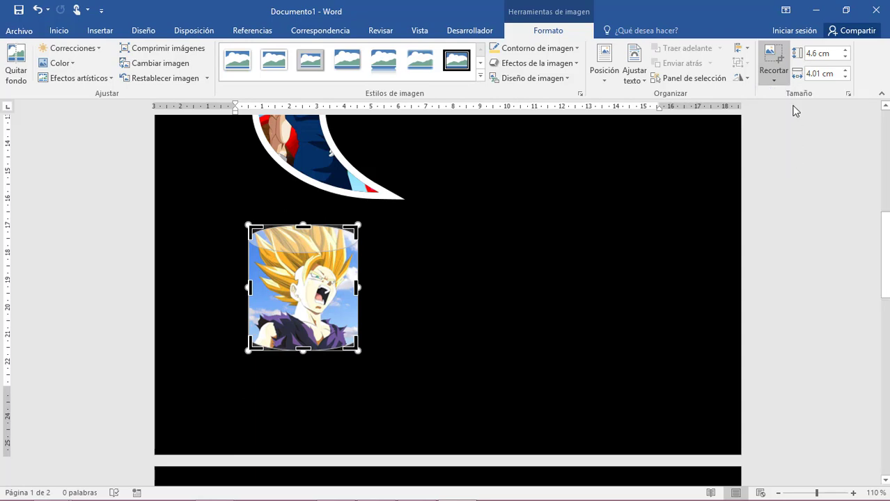
click(773, 80)
click(801, 143)
Finish cropping, reselect Gohan, and switch to the Ejercicio 6.pdf instructions in Lector
click(374, 349)
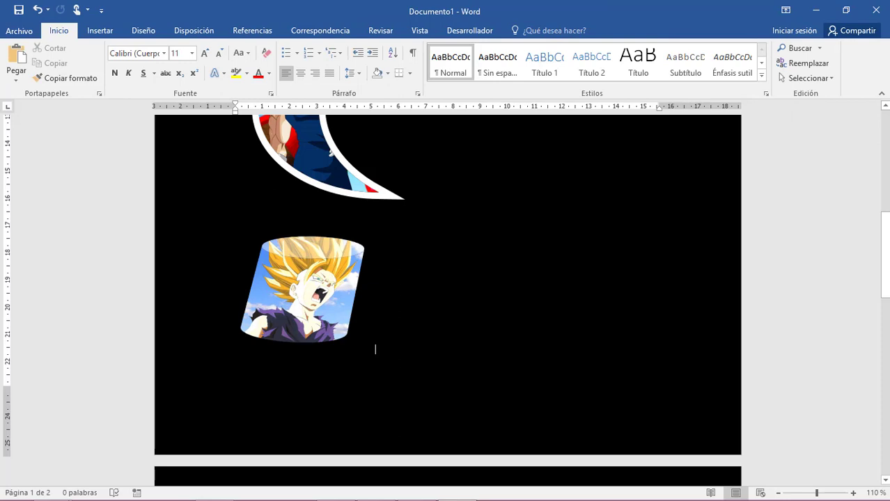
click(302, 282)
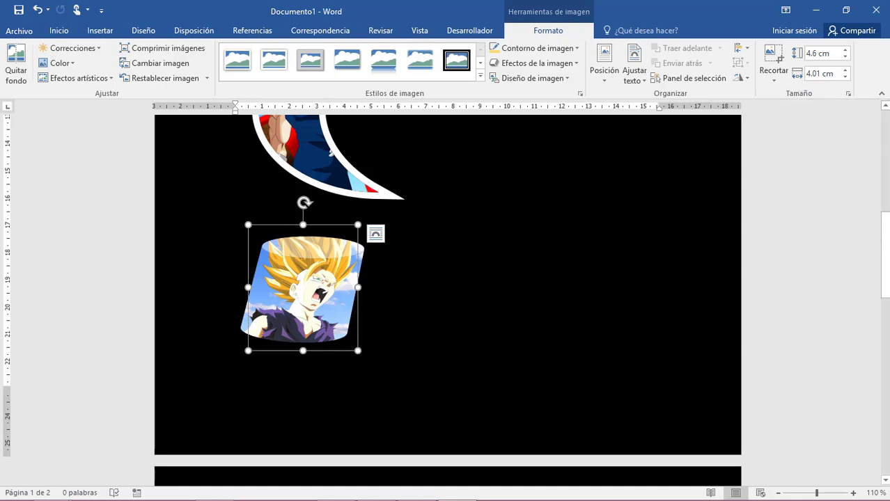
key(alt+Tab)
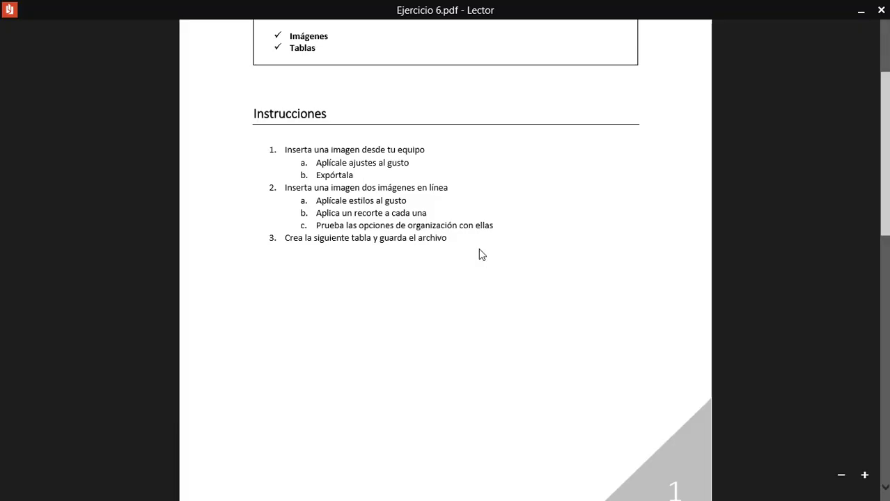
Scroll through Ejercicio 6.pdf in Lector, then switch back to Word
scroll(479, 261, down, 3)
scroll(479, 261, up, 5)
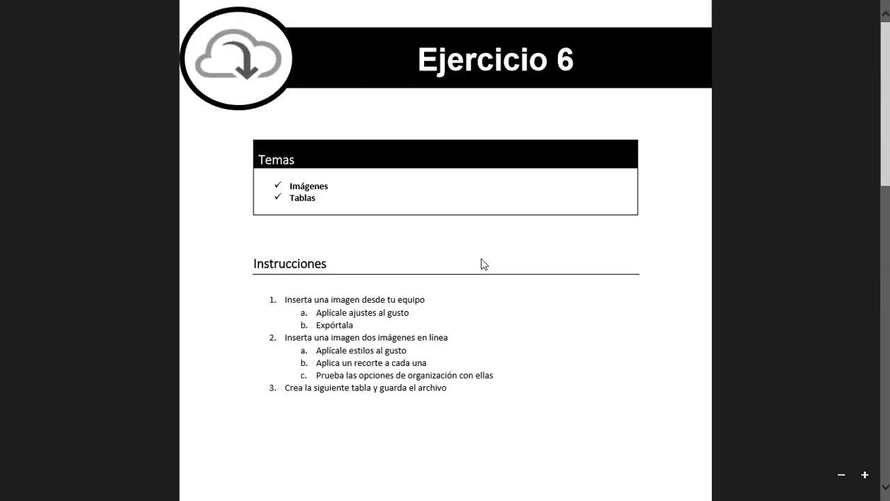
scroll(484, 264, down, 2)
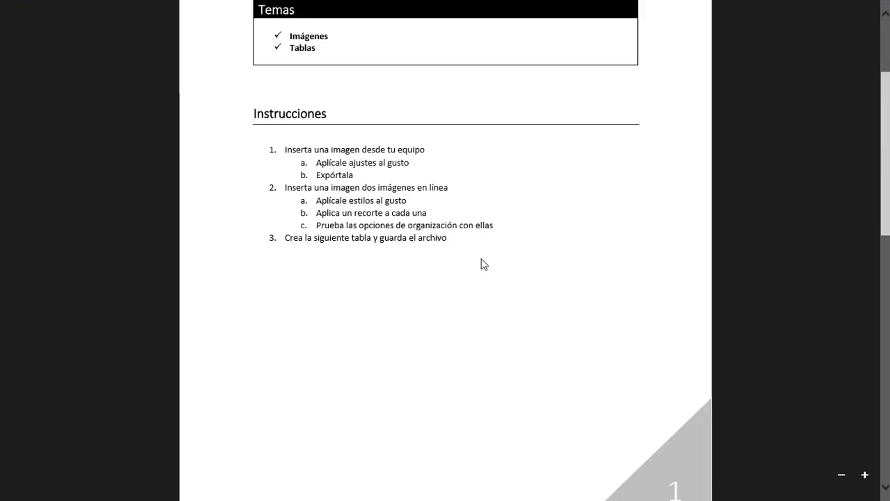
key(alt+Tab)
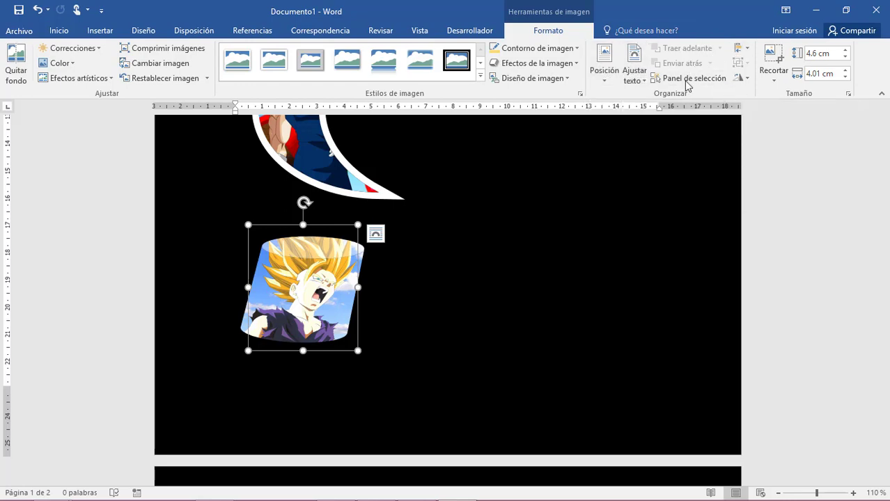
Change the page colour from black back to white via Diseño > Color de página
scroll(487, 292, up, 3)
scroll(448, 299, up, 5)
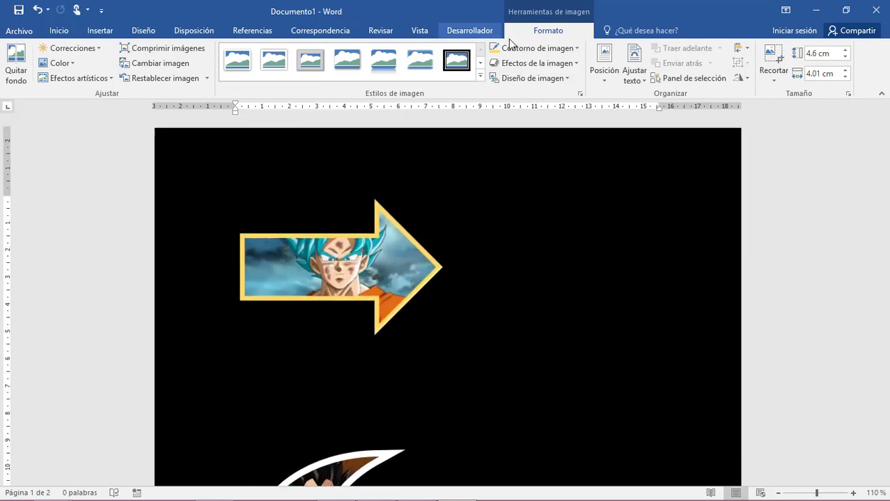
click(144, 31)
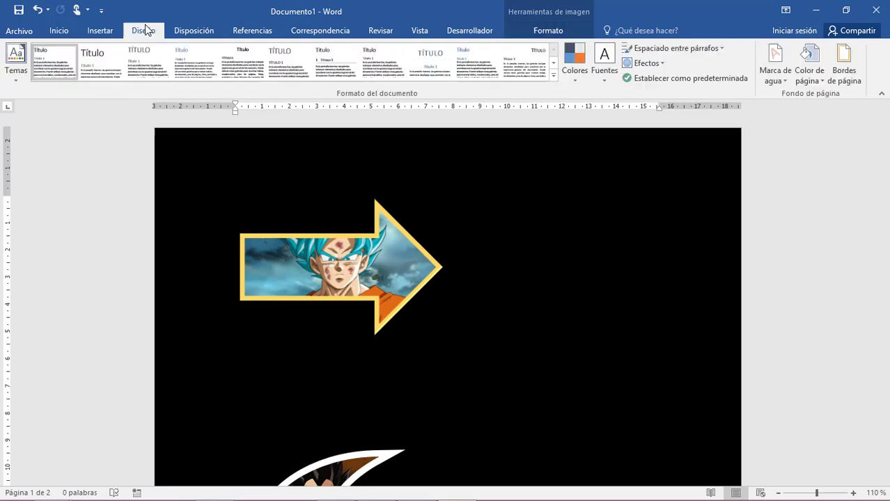
click(810, 78)
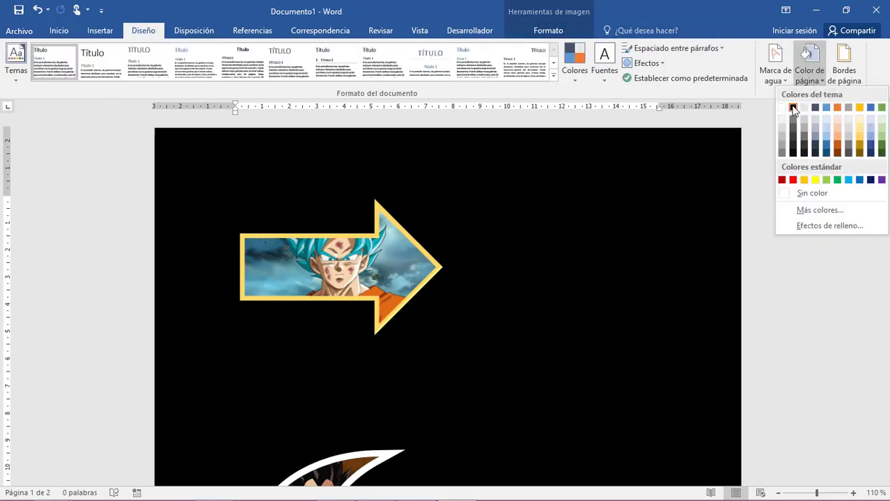
click(586, 189)
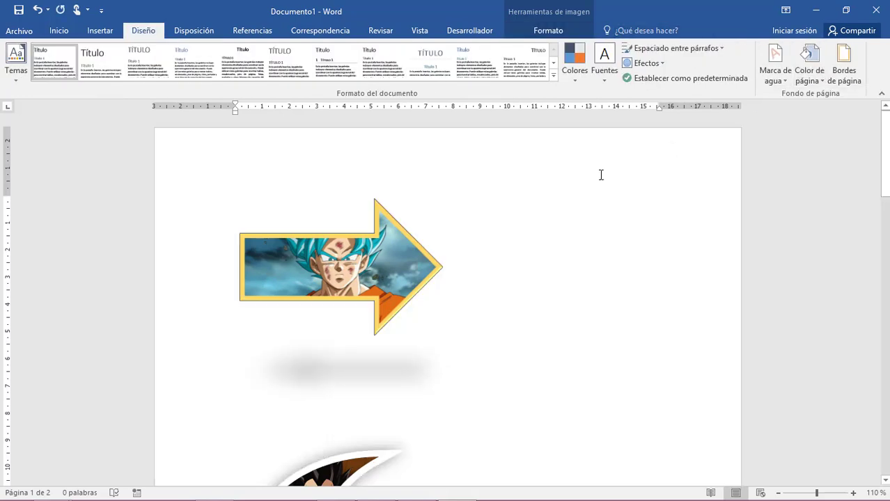
click(383, 216)
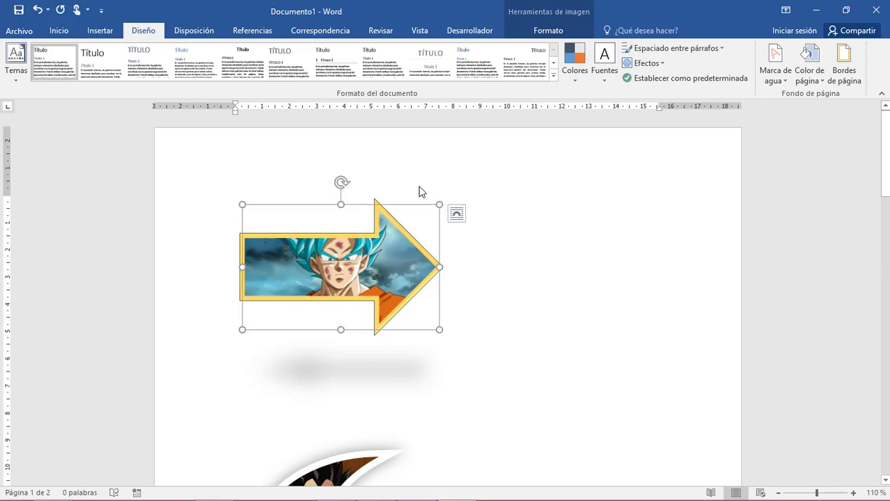
click(229, 240)
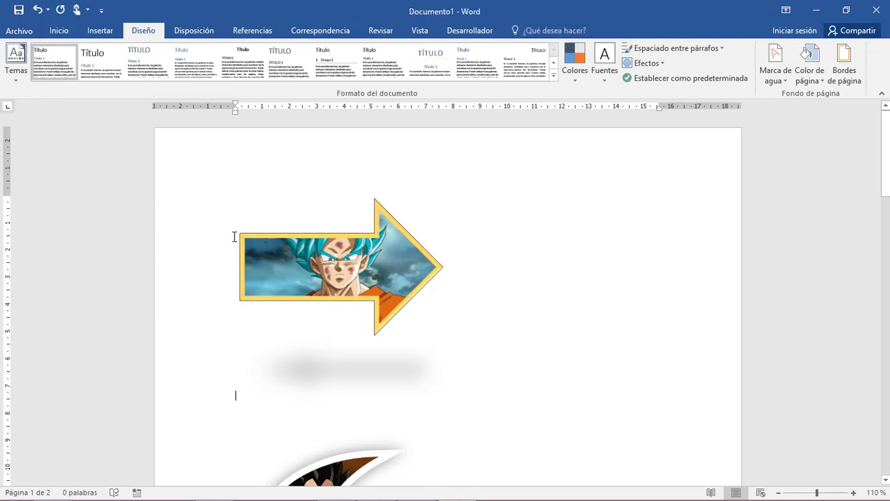
click(272, 166)
Add a line above the Goku arrow picture and expand =Rand() into five sample paragraphs
click(318, 183)
key(Return)
text(=Rand())
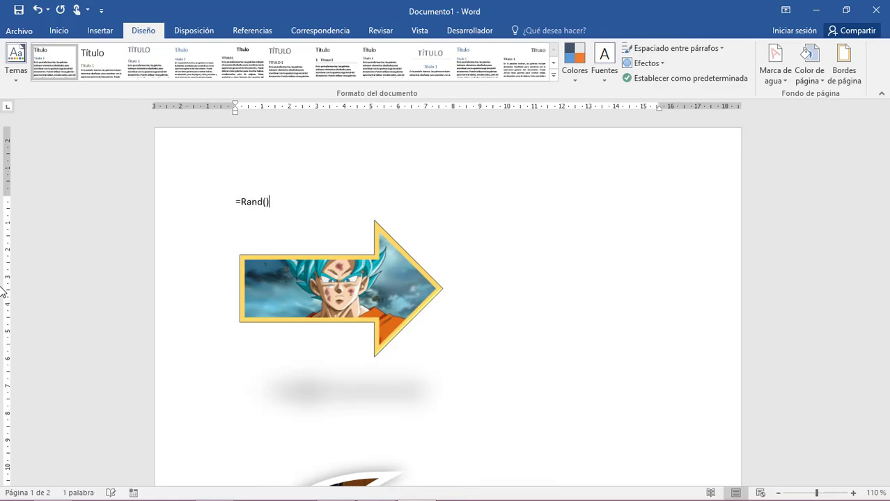
key(Return)
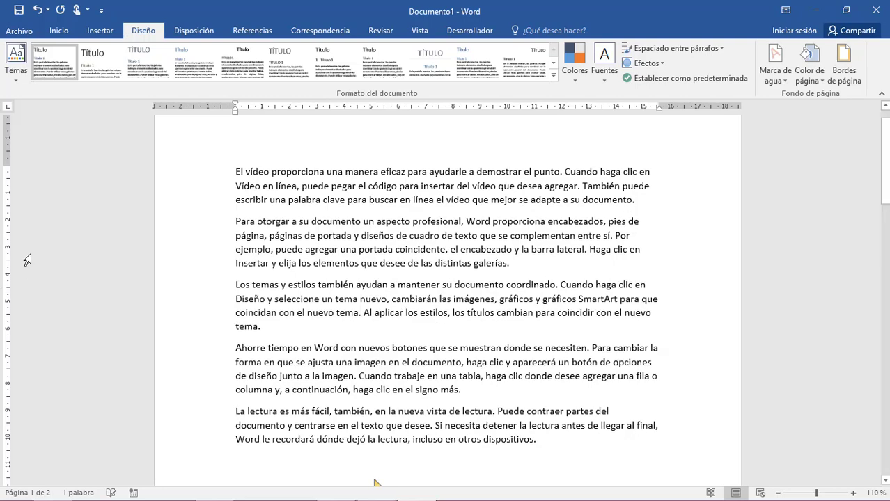
scroll(28, 264, down, 3)
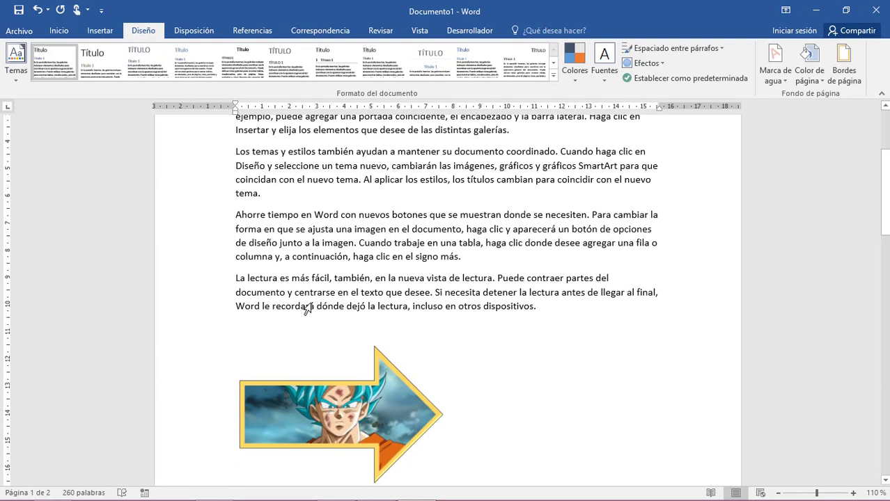
scroll(308, 311, up, 3)
scroll(380, 403, down, 2)
click(379, 402)
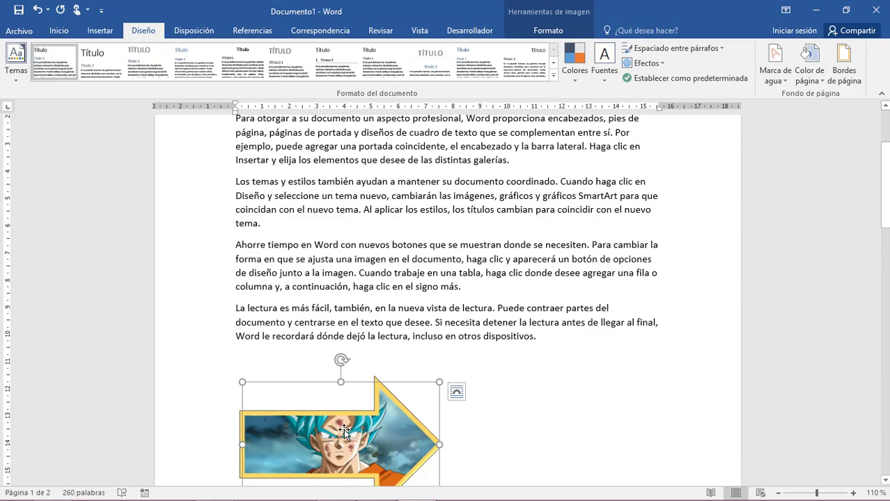
Move the Goku picture below the second paragraph and apply the thick black-frame picture style
mouse_move(343, 429)
mouse_down()
mouse_move(485, 187)
mouse_move(547, 170)
mouse_up()
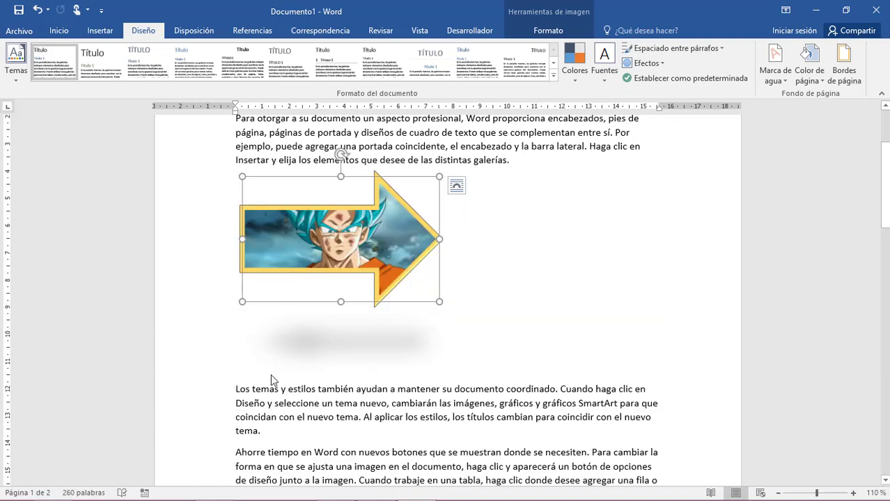
scroll(371, 359, up, 1)
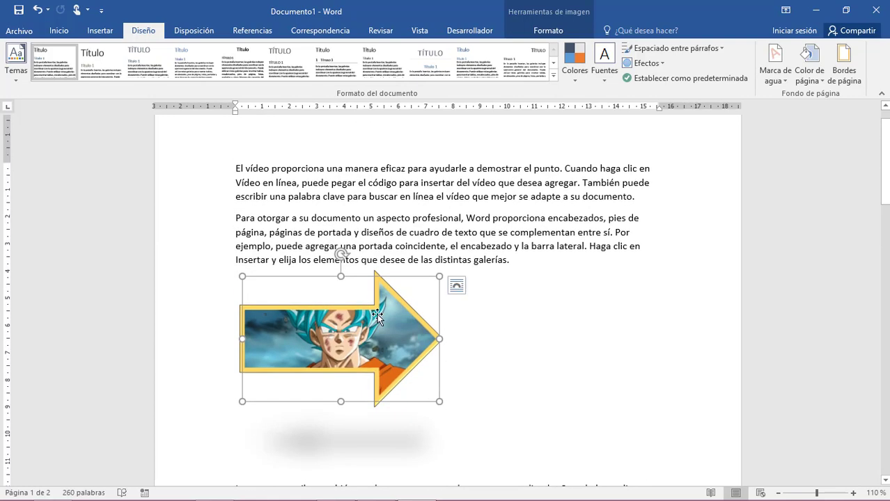
scroll(582, 204, down, 1)
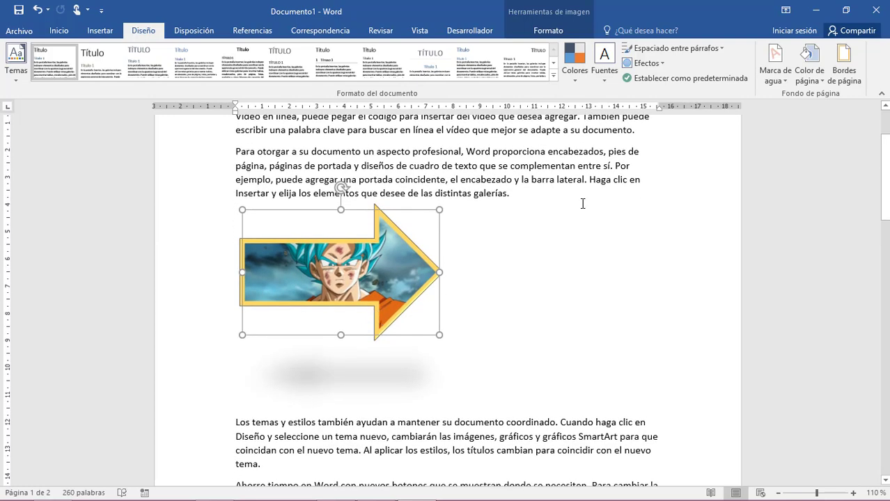
click(547, 30)
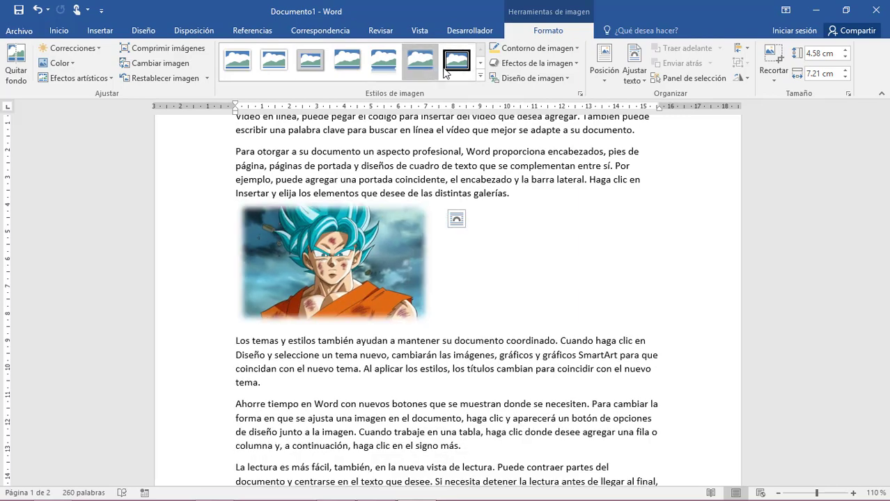
click(459, 66)
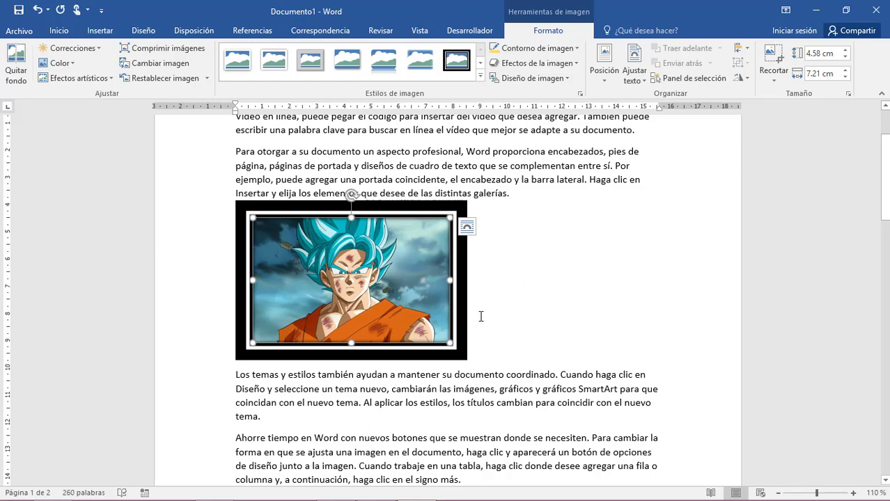
scroll(590, 274, up, 2)
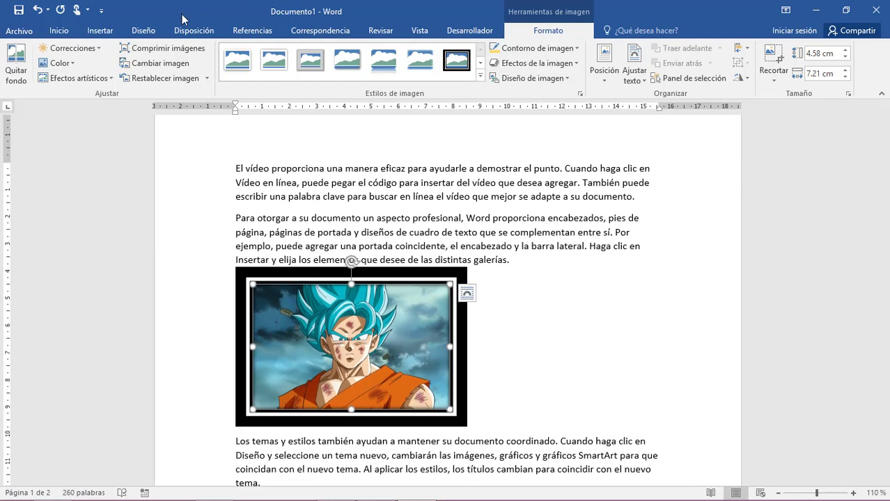
Centre the framed picture, keeping the Para otorgar paragraph left-aligned
click(68, 35)
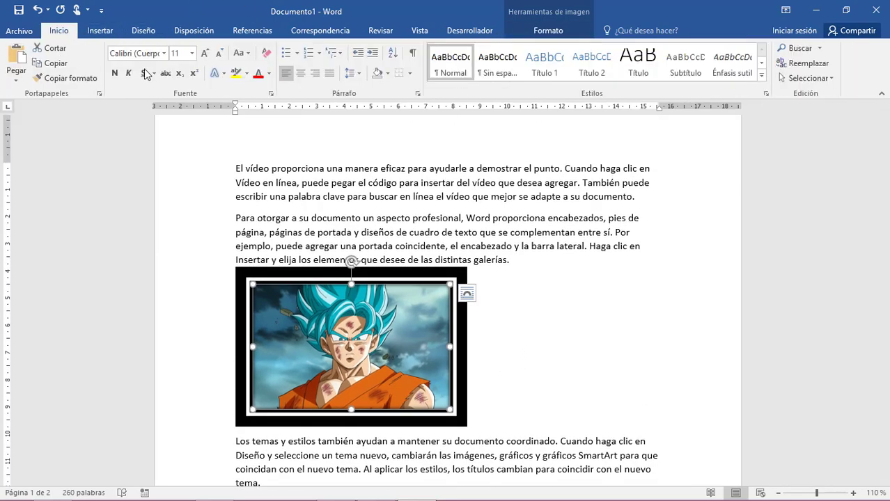
click(300, 73)
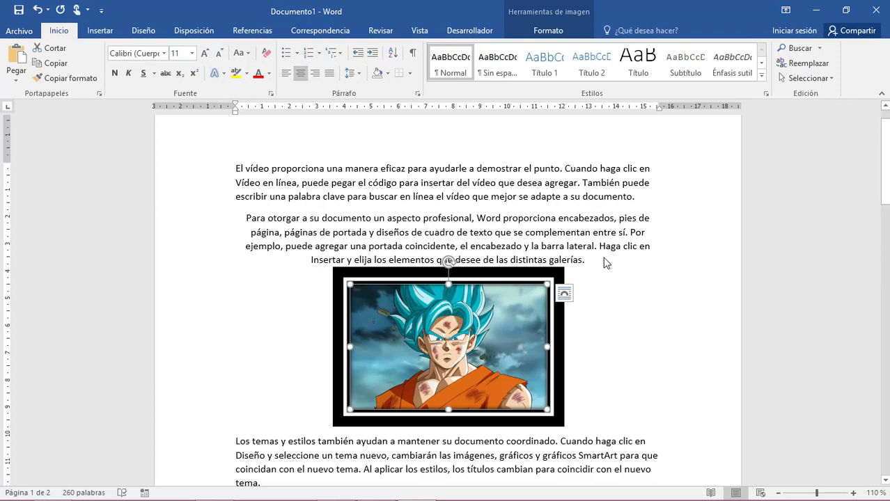
click(580, 275)
key(ctrl+q)
click(472, 328)
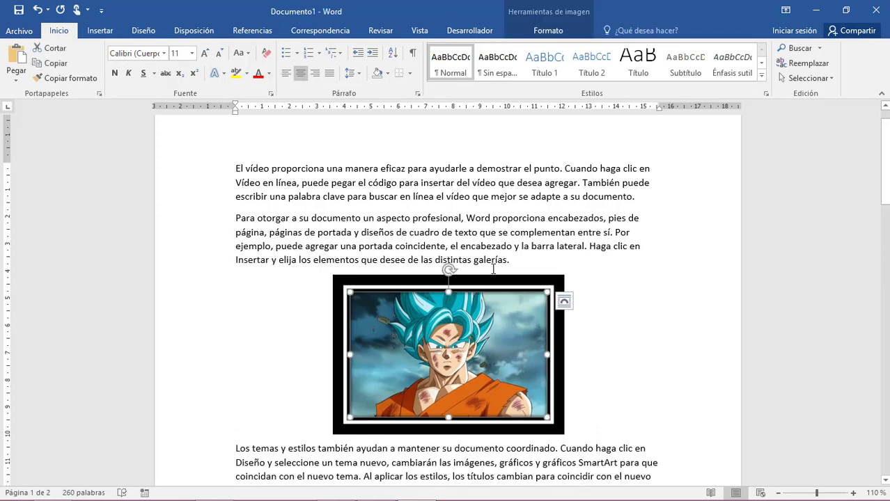
click(548, 31)
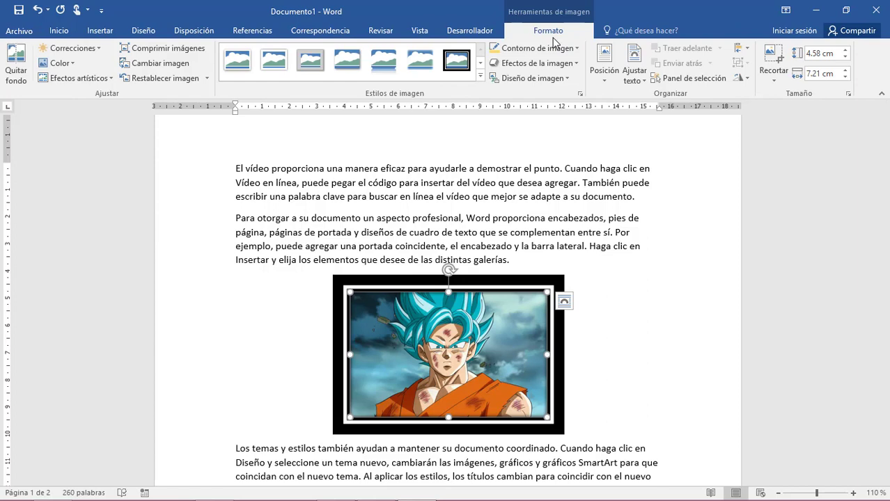
Position the framed Goku picture at the top-left with square text wrapping
click(603, 77)
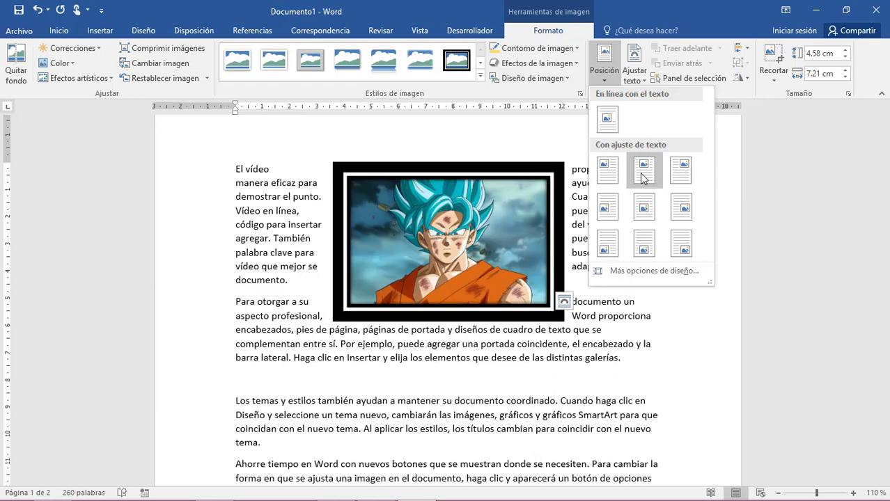
click(610, 179)
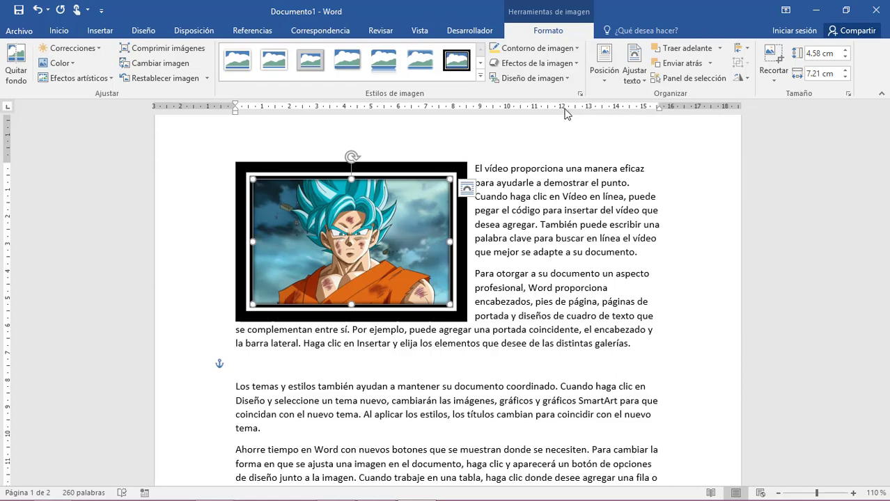
key(ctrl+z)
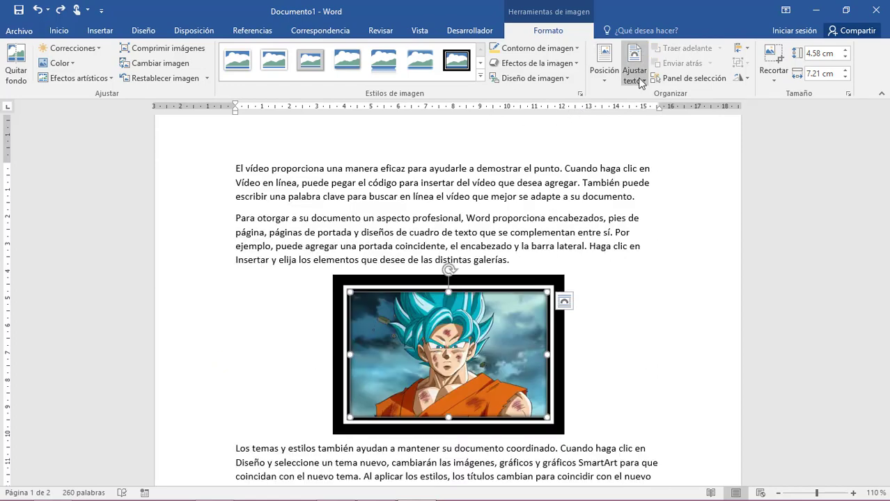
click(637, 77)
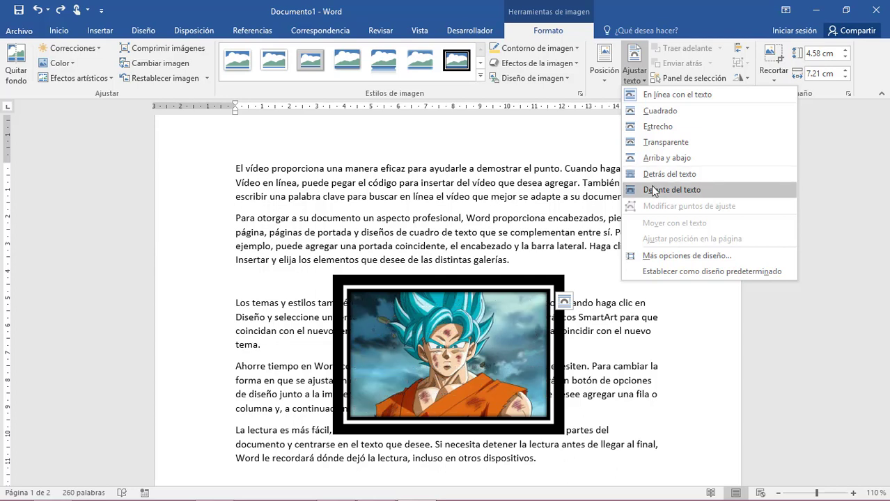
click(602, 82)
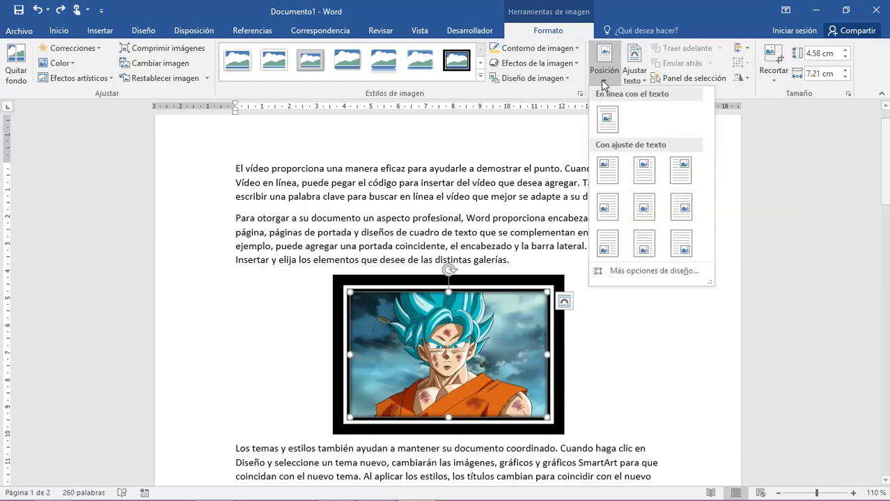
click(607, 170)
Select the crescent Vegeta picture, undoing an accidental new line along the way
scroll(553, 263, down, 10)
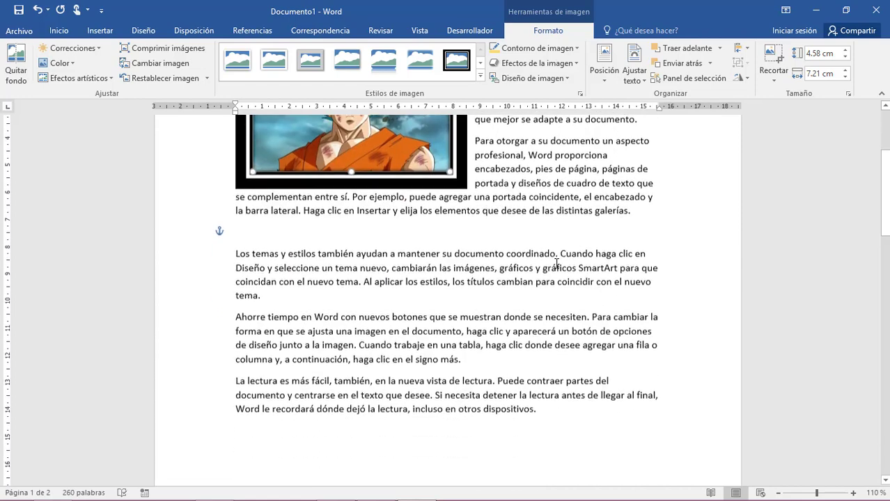
scroll(559, 264, down, 3)
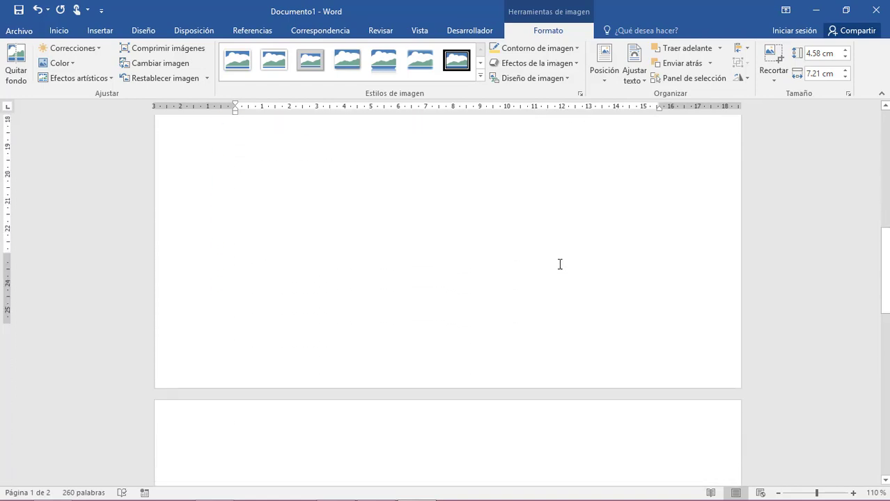
scroll(559, 259, down, 3)
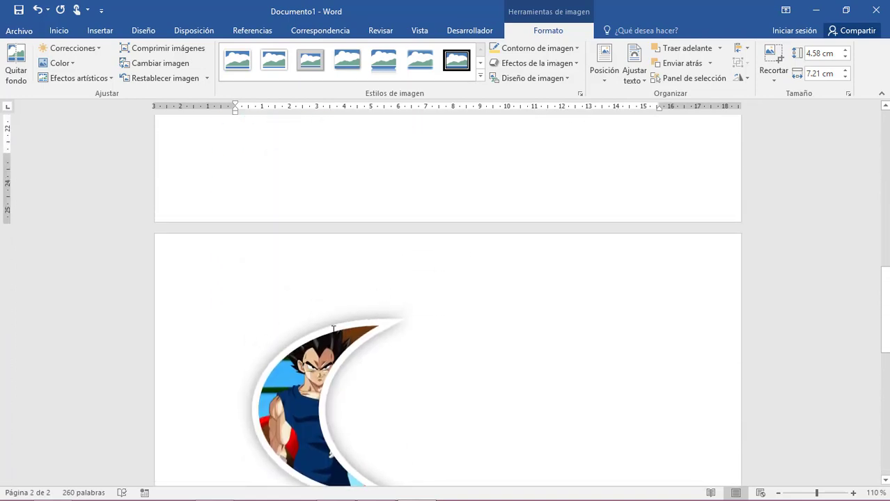
click(333, 328)
scroll(339, 294, up, 3)
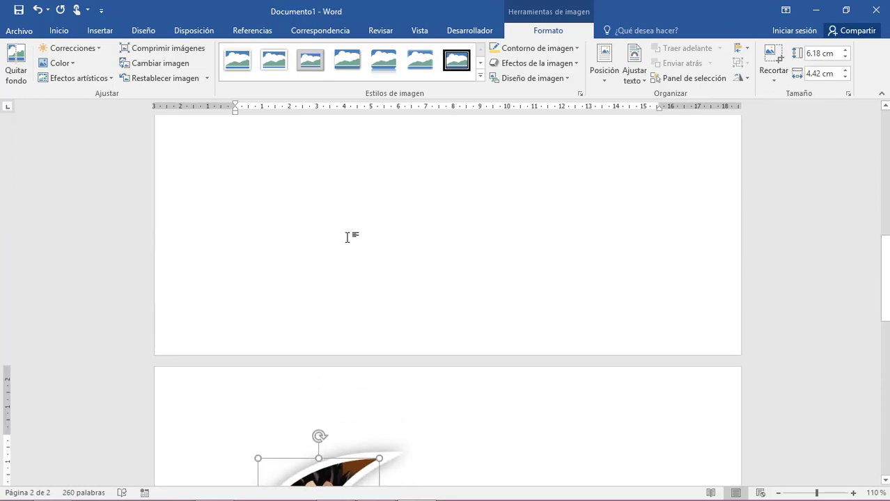
scroll(347, 237, up, 2)
click(332, 284)
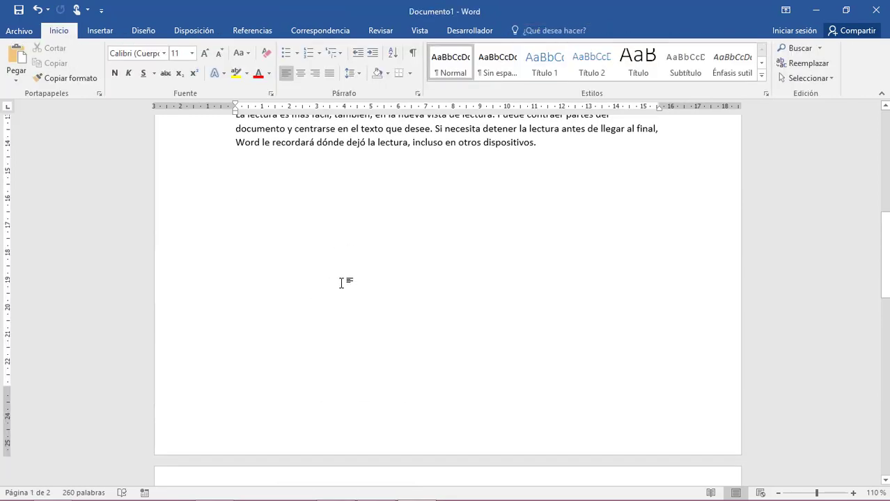
key(Return)
key(ctrl+z)
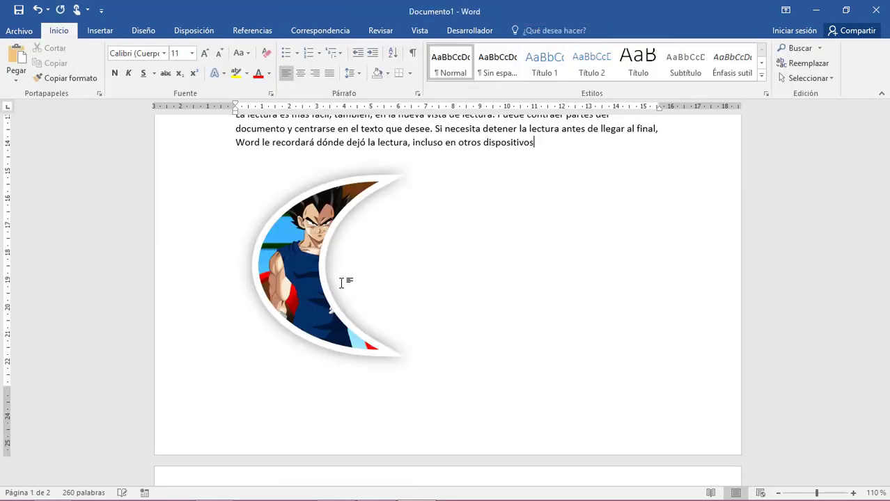
click(299, 282)
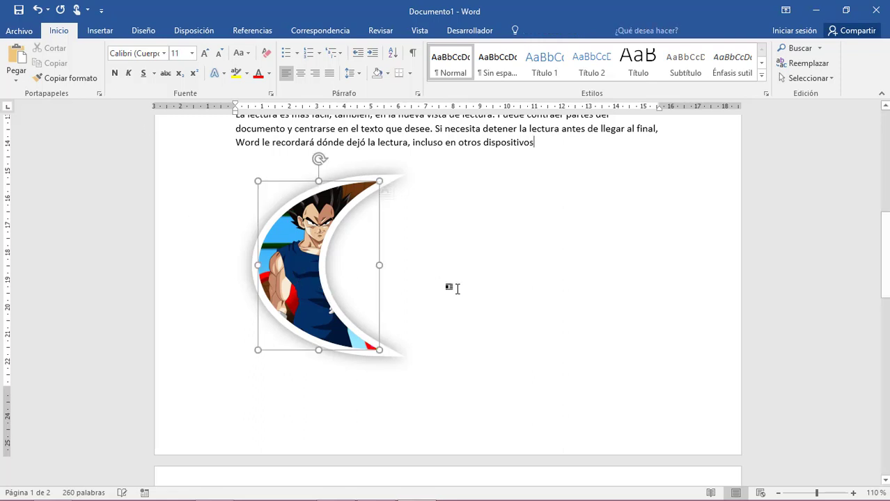
click(600, 266)
click(354, 258)
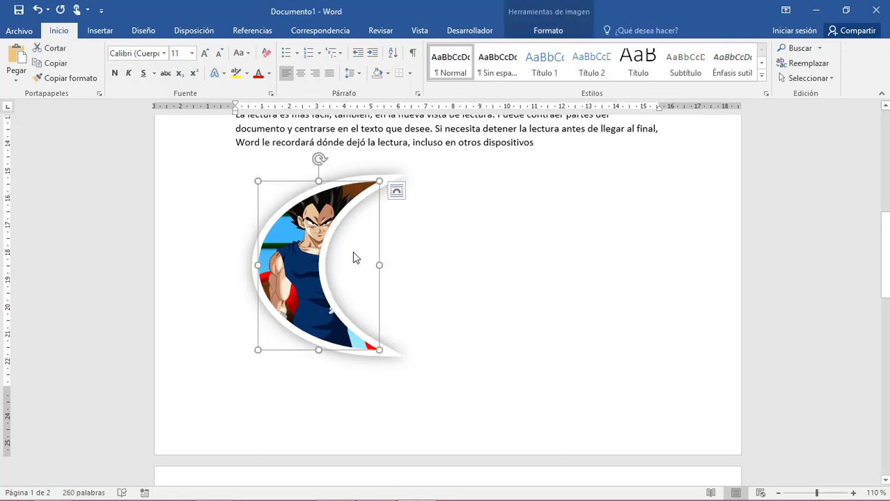
Try centring the Vegeta picture, then return it to left alignment
click(557, 35)
click(58, 30)
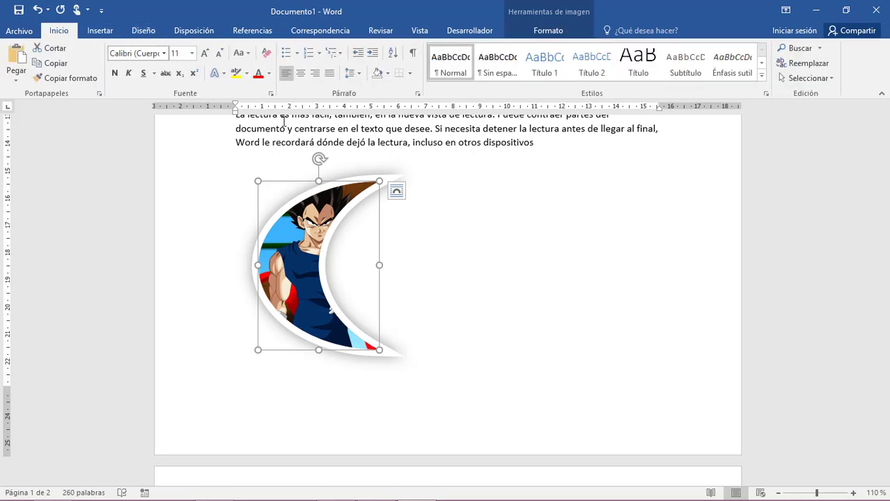
click(303, 74)
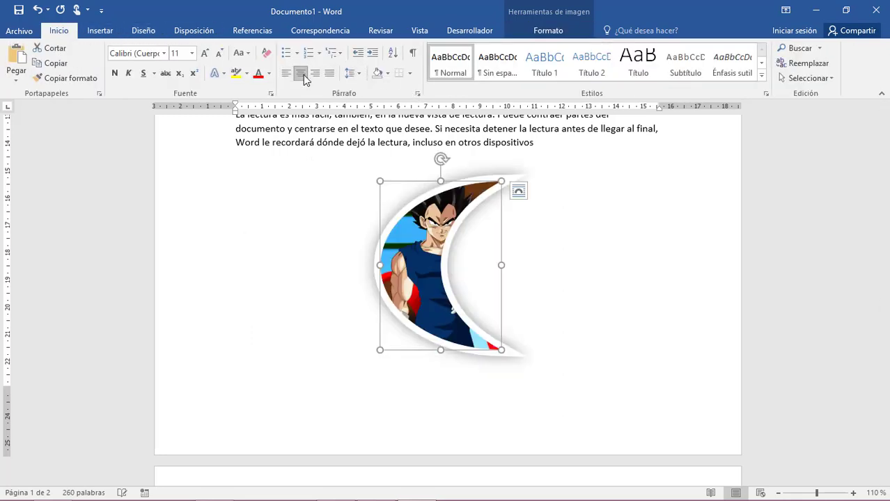
click(288, 74)
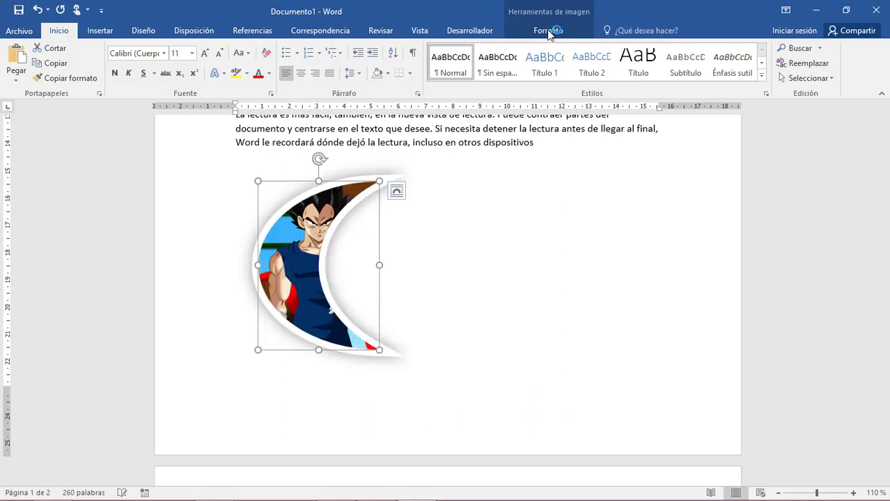
Float the Vegeta picture in front of text and drag it up into the paragraphs
click(548, 31)
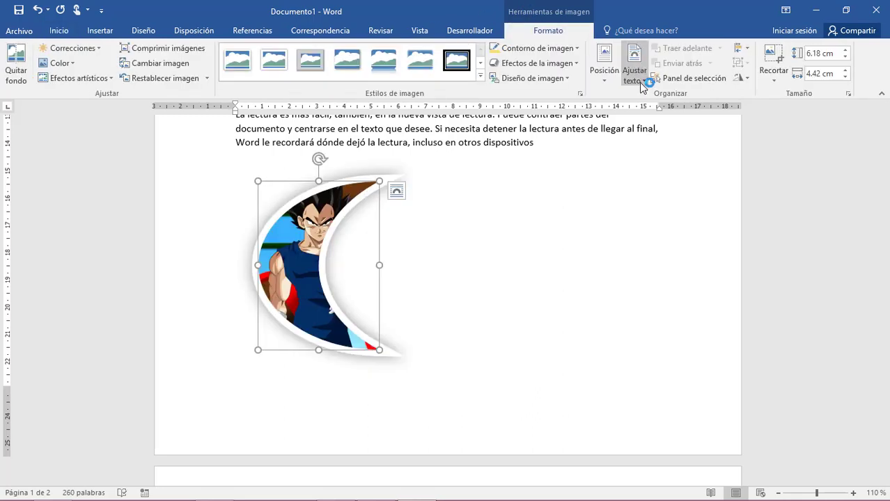
click(641, 87)
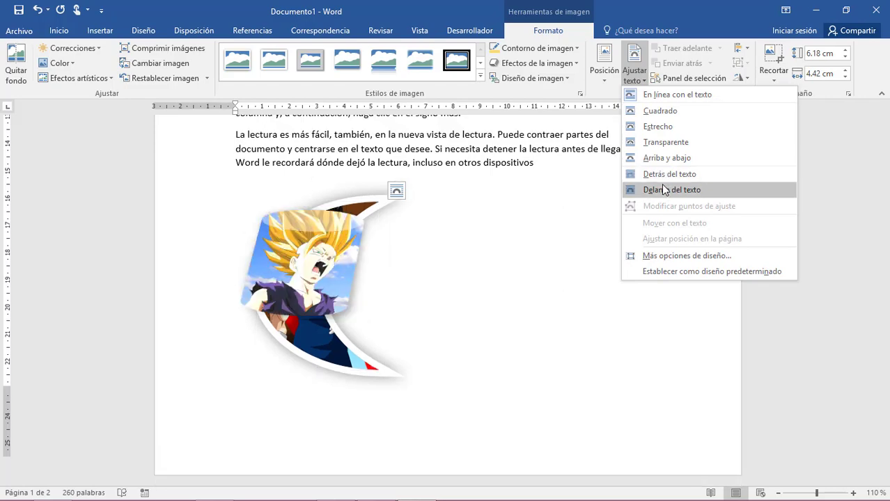
click(663, 188)
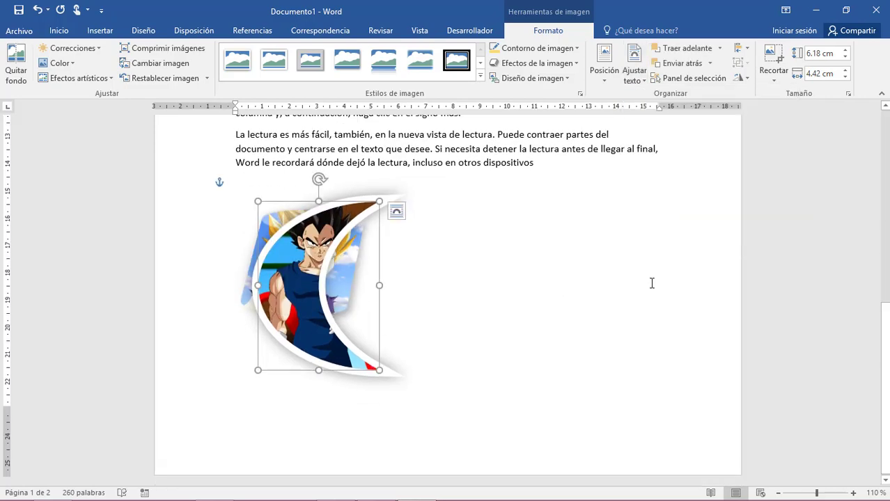
scroll(650, 278, up, 5)
mouse_move(305, 406)
mouse_down()
mouse_move(416, 216)
mouse_move(430, 215)
mouse_up()
Position Vegeta middle-centre with square wrapping and nudge it slightly right
click(604, 78)
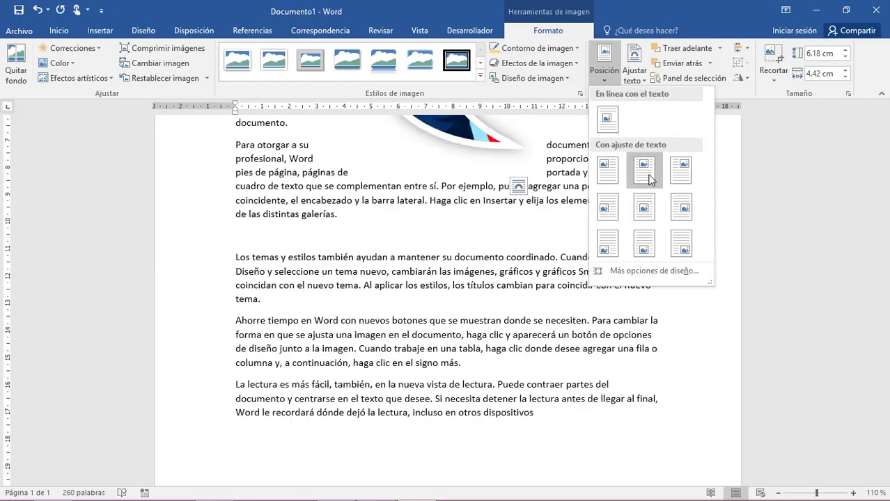
click(648, 216)
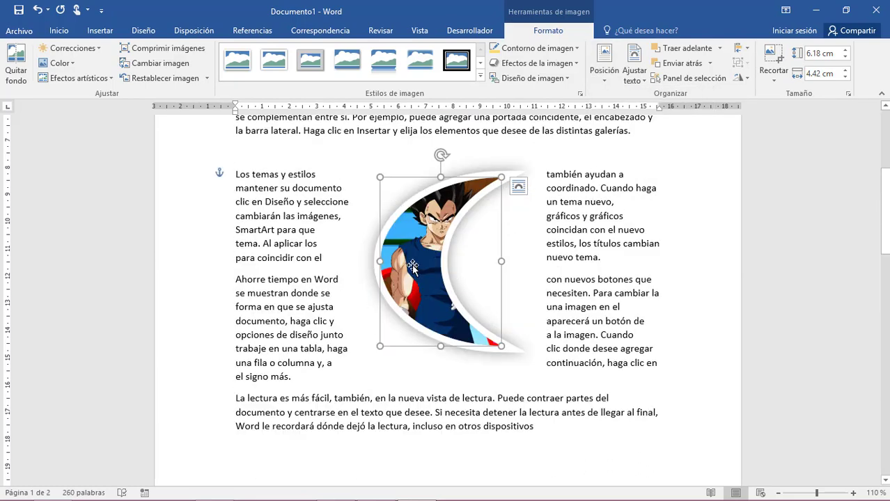
drag(412, 266, 435, 261)
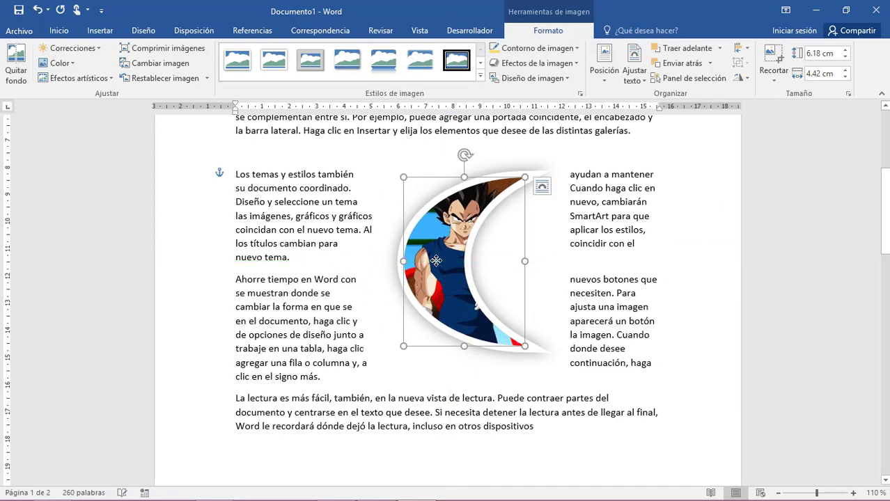
click(634, 71)
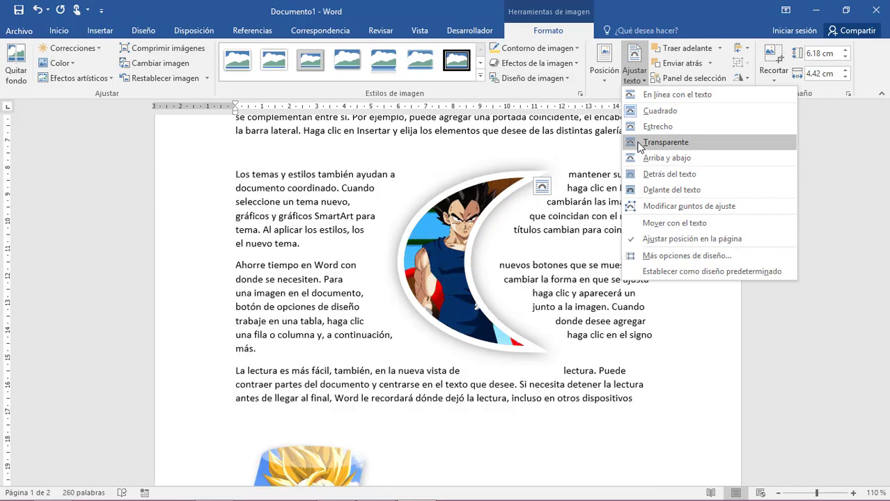
click(424, 445)
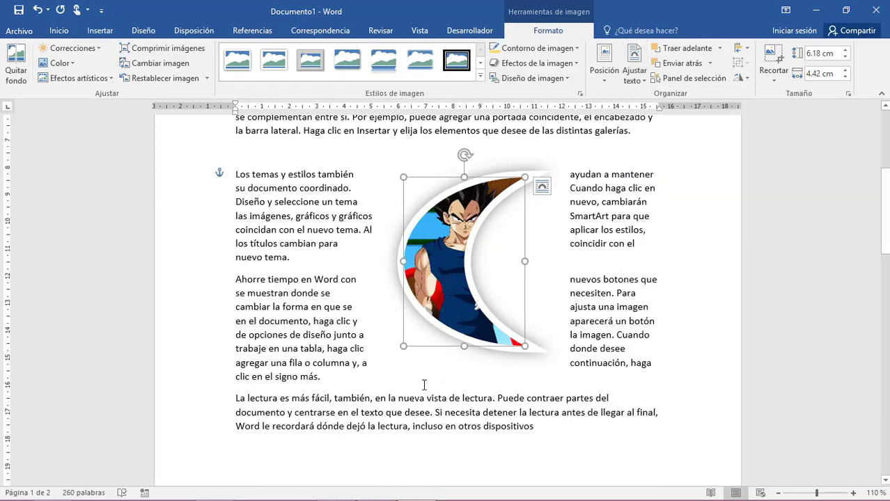
Scroll down to page 2 and select the Gohan picture
scroll(425, 375, down, 3)
scroll(425, 366, down, 12)
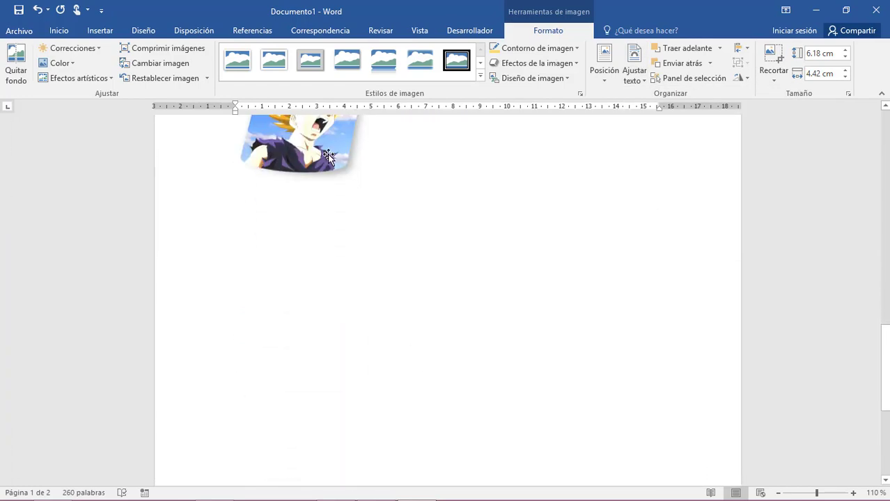
click(302, 147)
scroll(363, 236, up, 3)
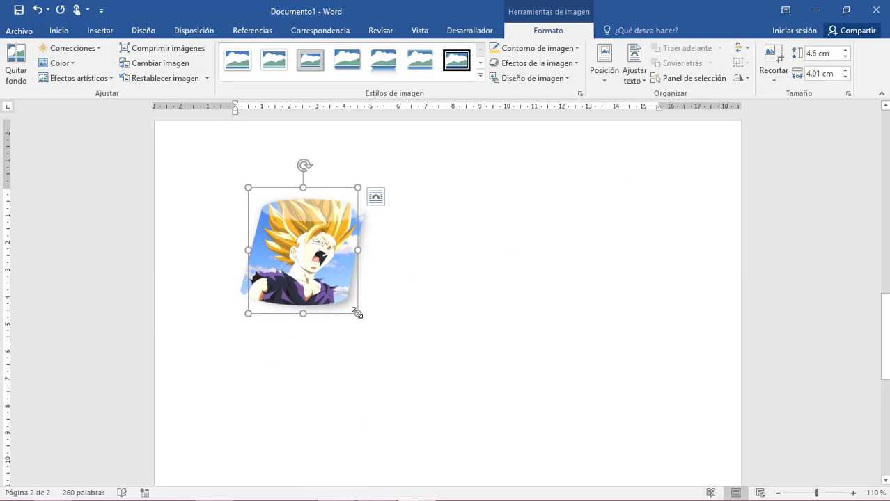
Resize Gohan to 6.4 × 5.58 cm, add a blank line below it, and open Imágenes en línea
drag(357, 313, 402, 362)
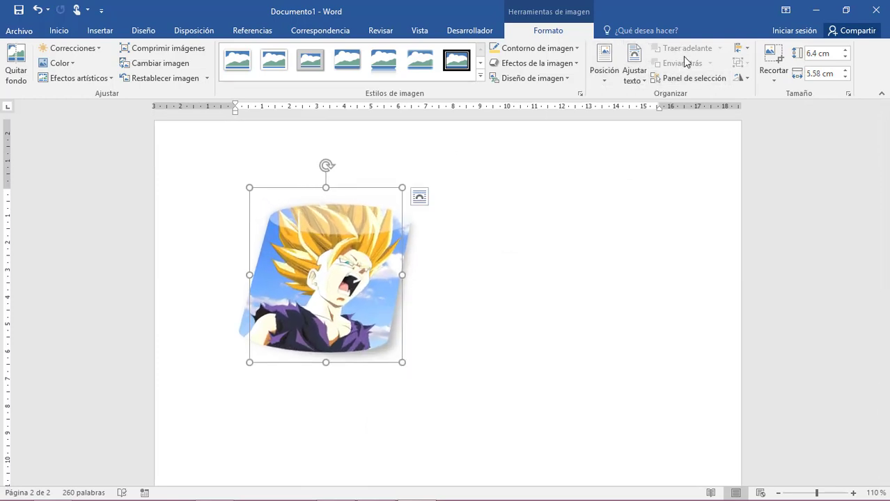
click(464, 300)
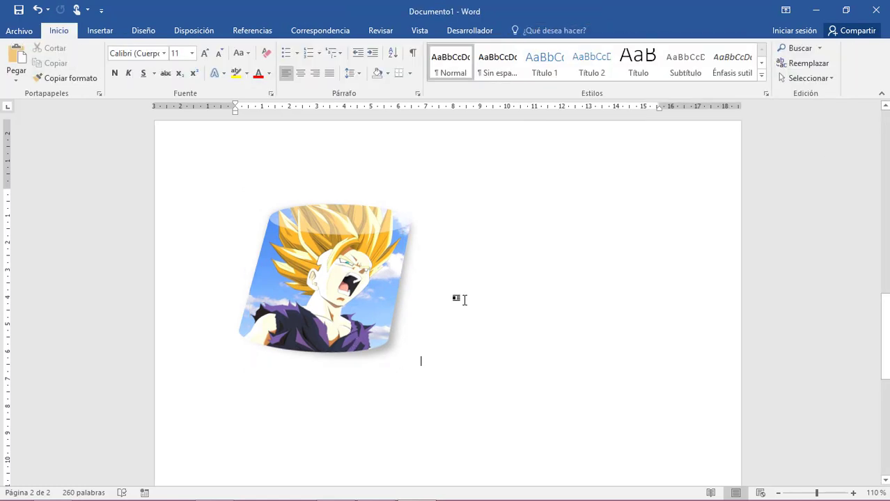
key(Return)
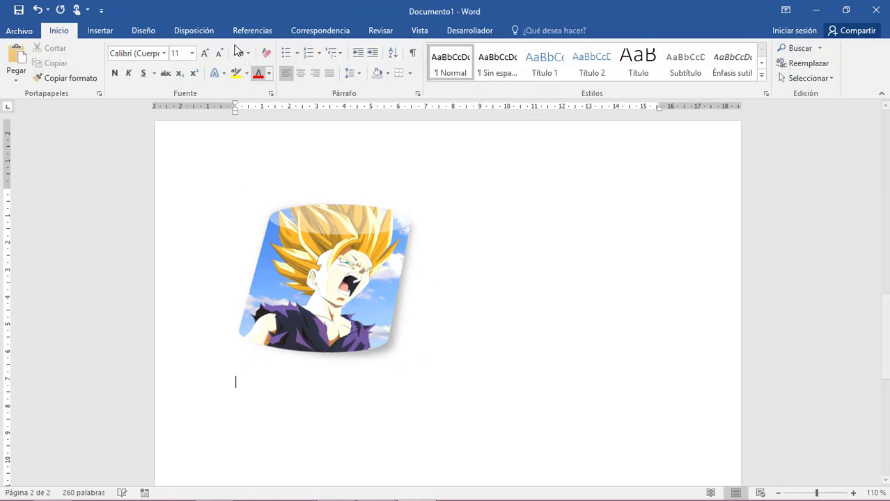
click(102, 30)
text(gothen)
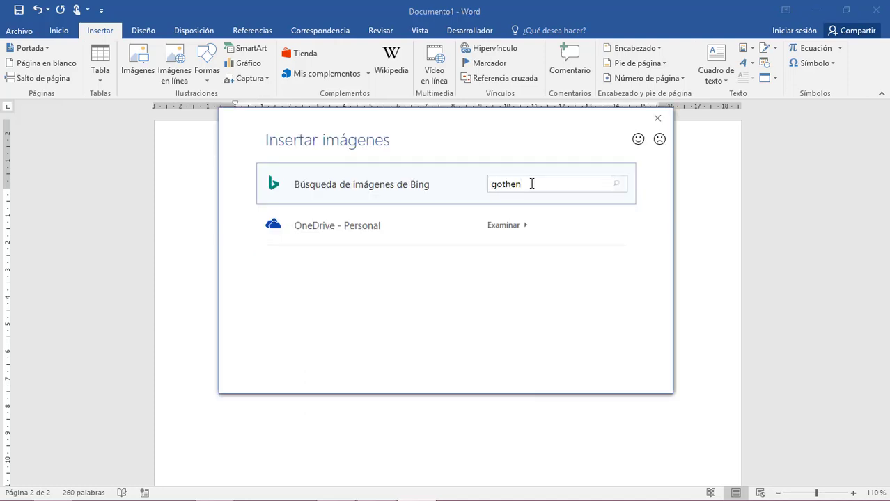
Search Bing for "gothen" and insert the second Goku result below Gohan
key(Return)
click(344, 279)
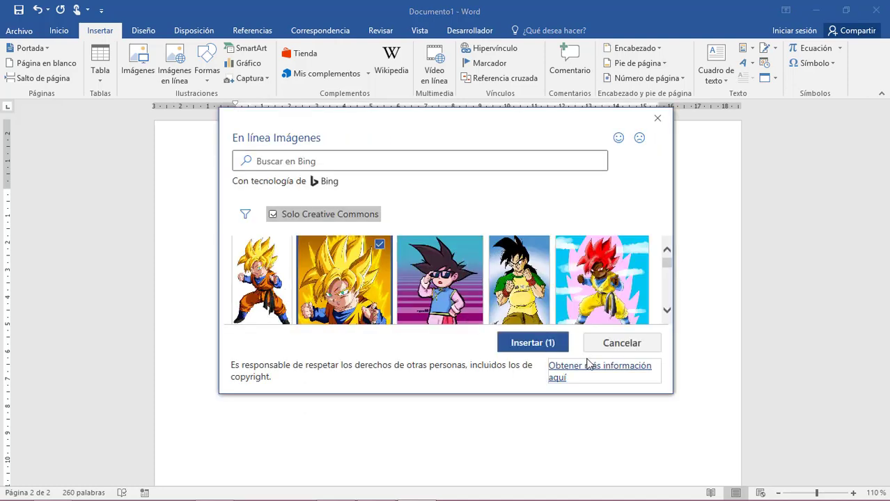
click(551, 344)
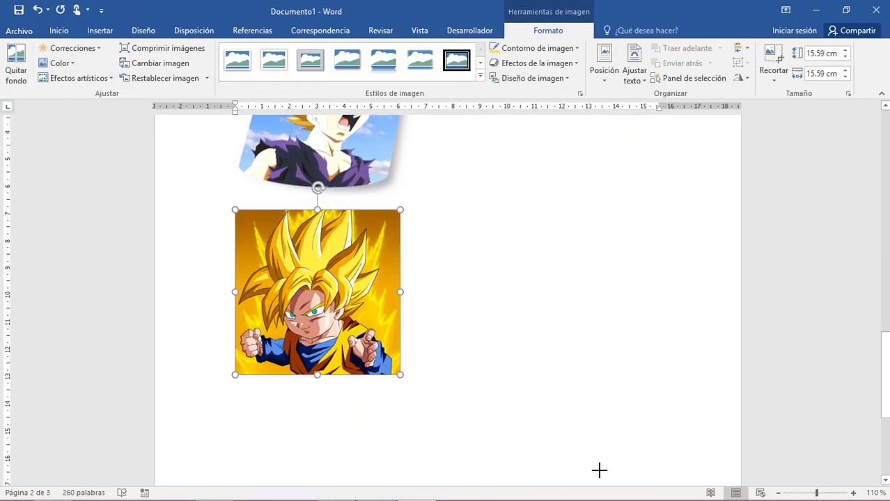
Enlarge the Gohan picture to 6.66 × 5.81 cm
click(354, 149)
scroll(410, 257, up, 3)
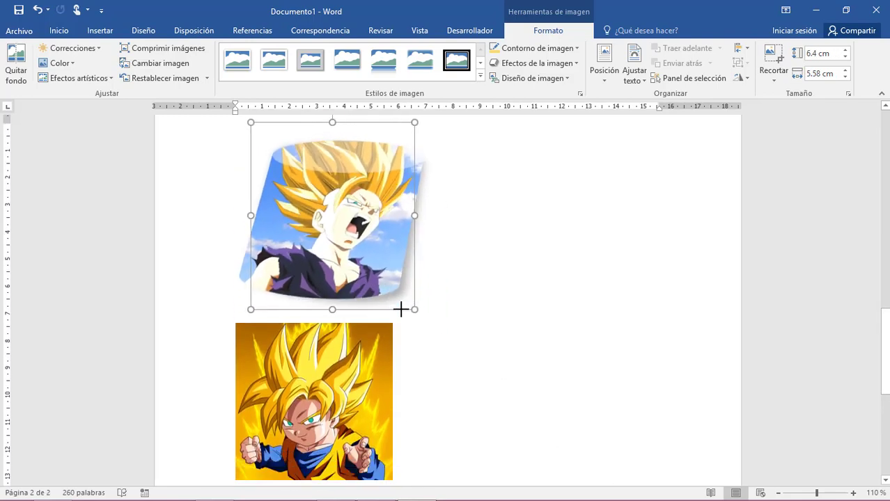
drag(431, 321, 410, 304)
click(634, 74)
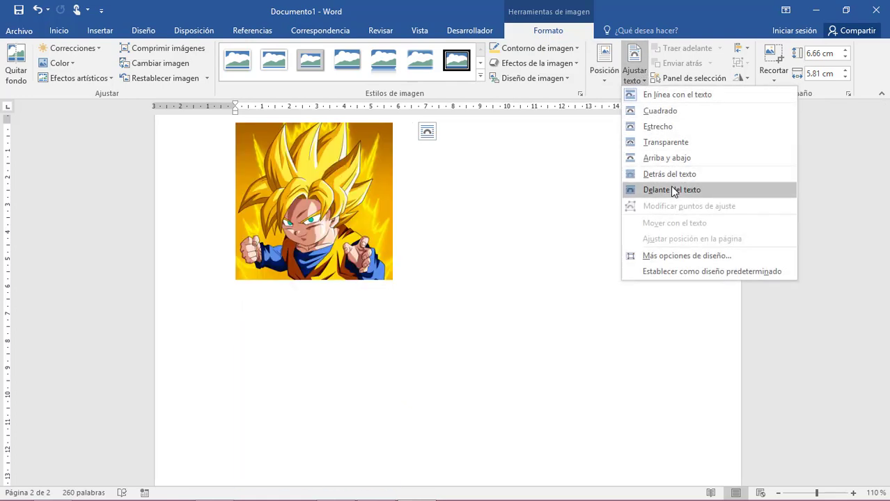
Set both the Gohan and Goku pictures to float in front of the text
click(671, 188)
click(349, 231)
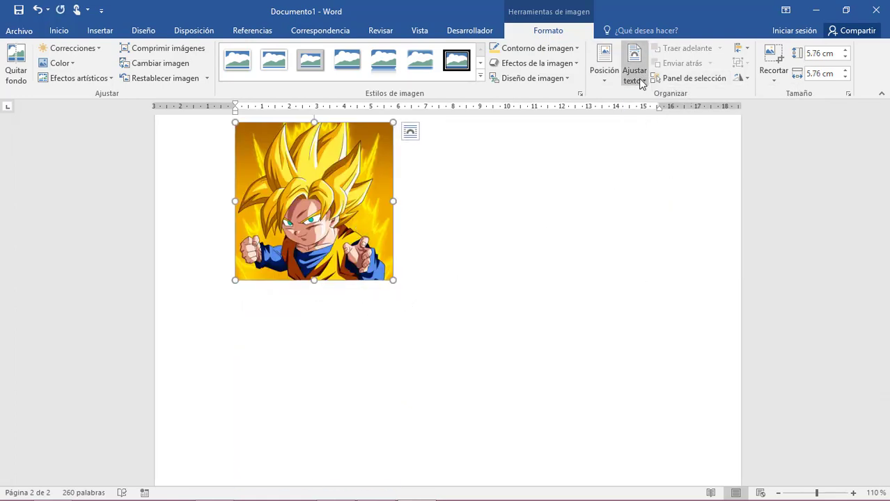
click(634, 74)
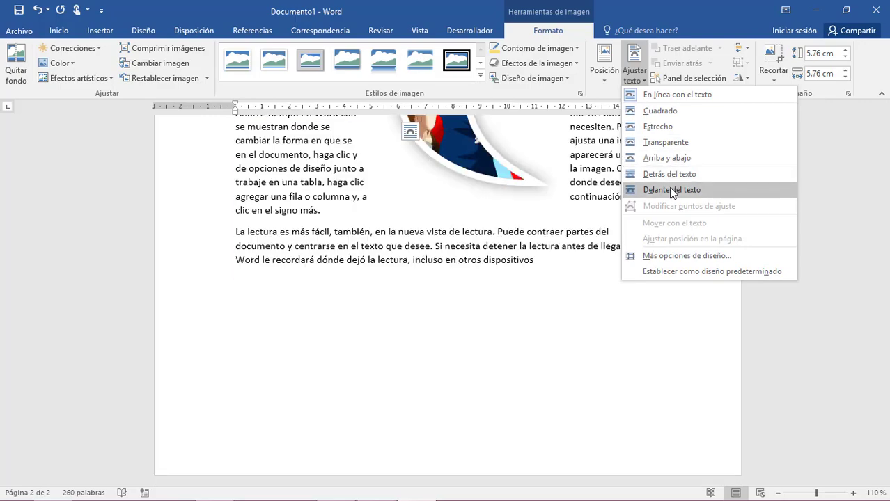
click(671, 190)
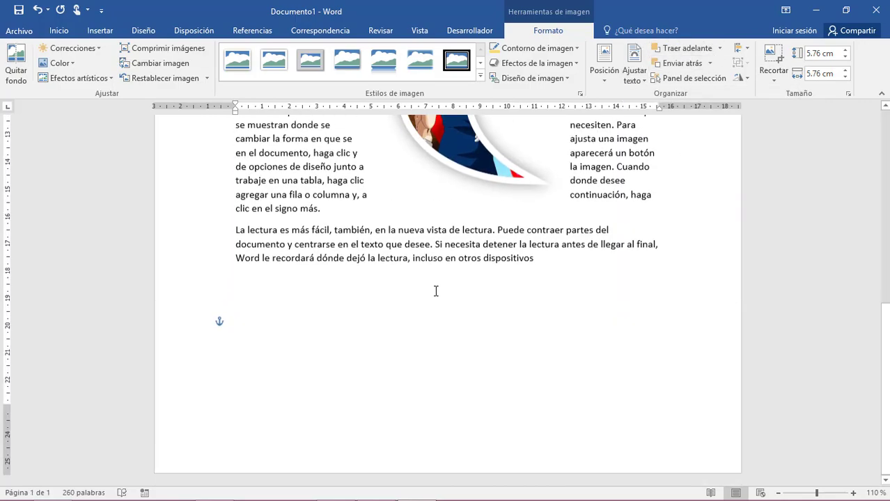
Drag the Goku picture below the last paragraph and add a new line creating page 2
scroll(473, 251, up, 5)
scroll(453, 182, down, 1)
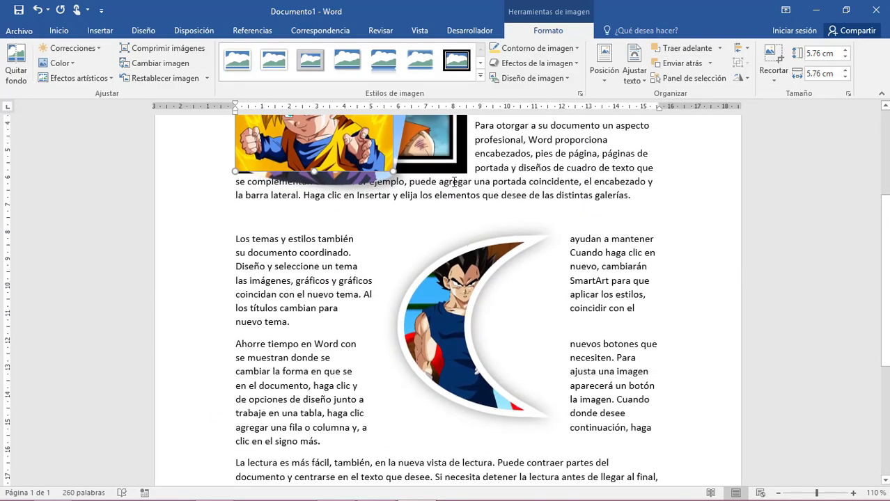
drag(349, 149, 418, 375)
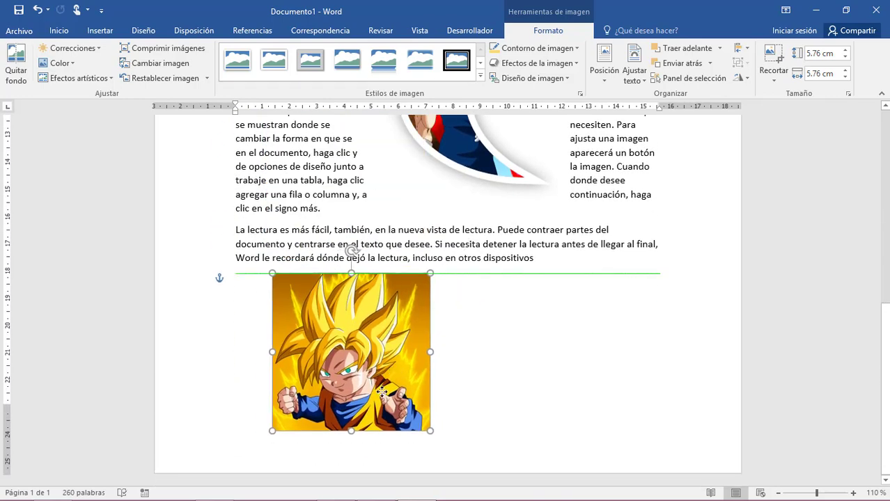
drag(418, 375, 382, 392)
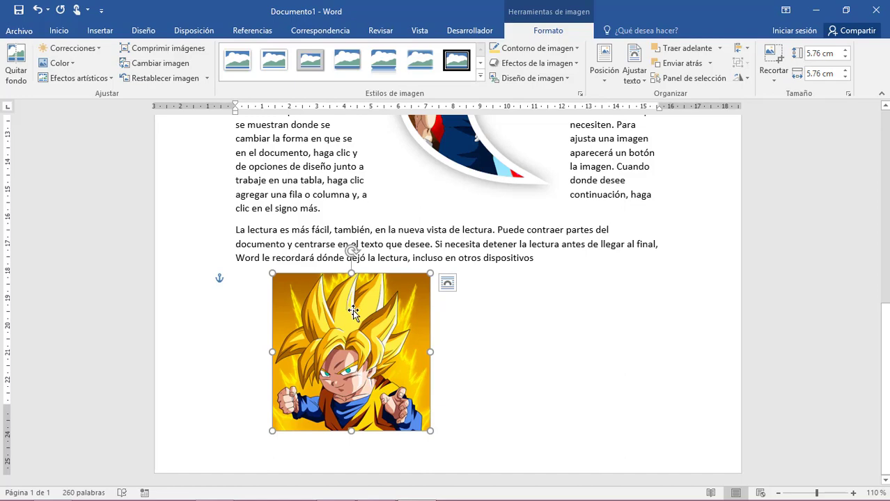
drag(353, 311, 325, 499)
drag(301, 406, 404, 355)
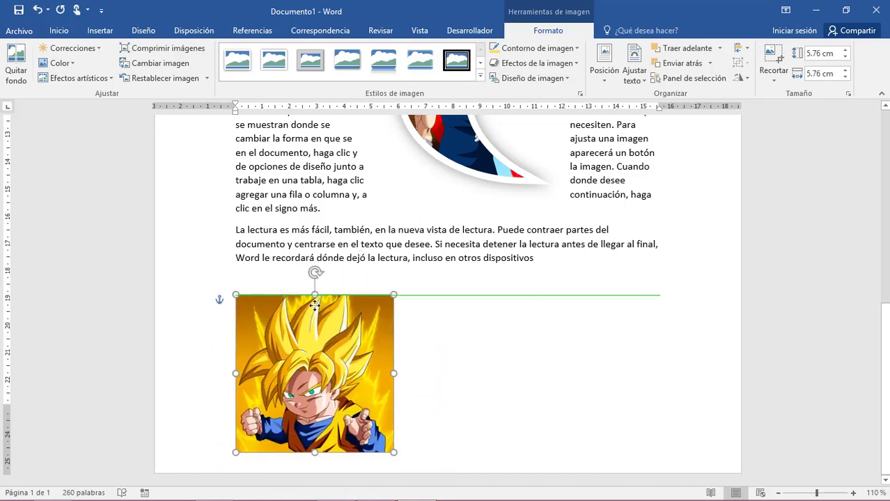
click(441, 414)
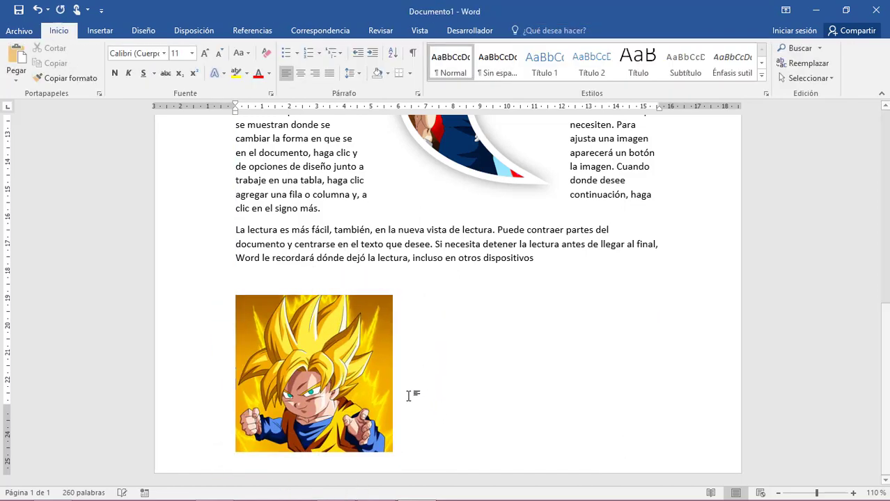
key(Return)
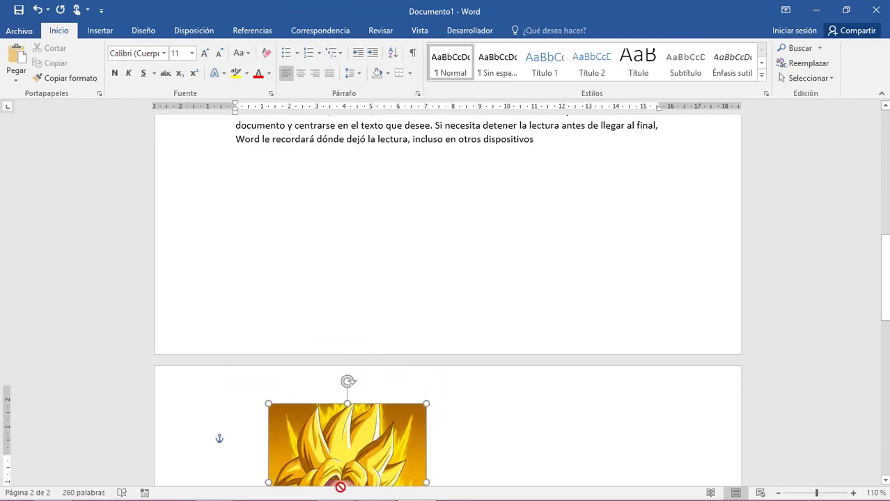
Drag the Gohan picture down onto page 2 below the Goku picture
drag(379, 426, 359, 291)
scroll(359, 290, up, 3)
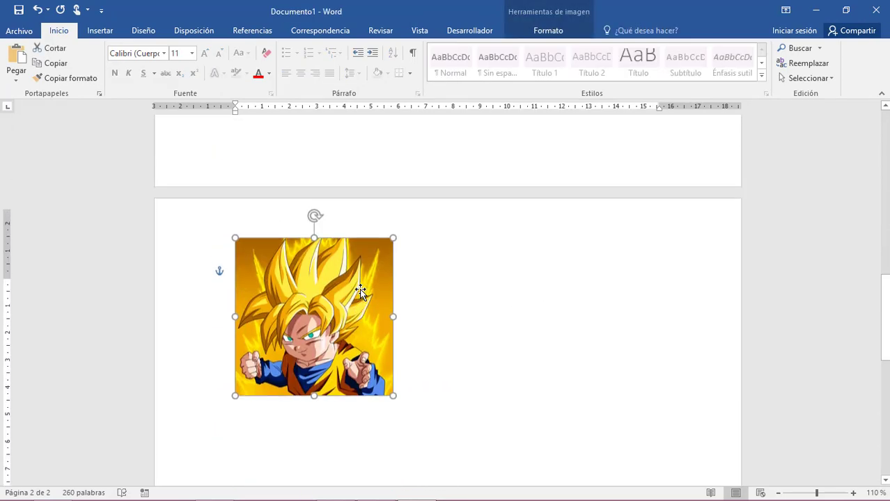
scroll(359, 290, up, 5)
scroll(359, 289, up, 5)
scroll(329, 155, up, 1)
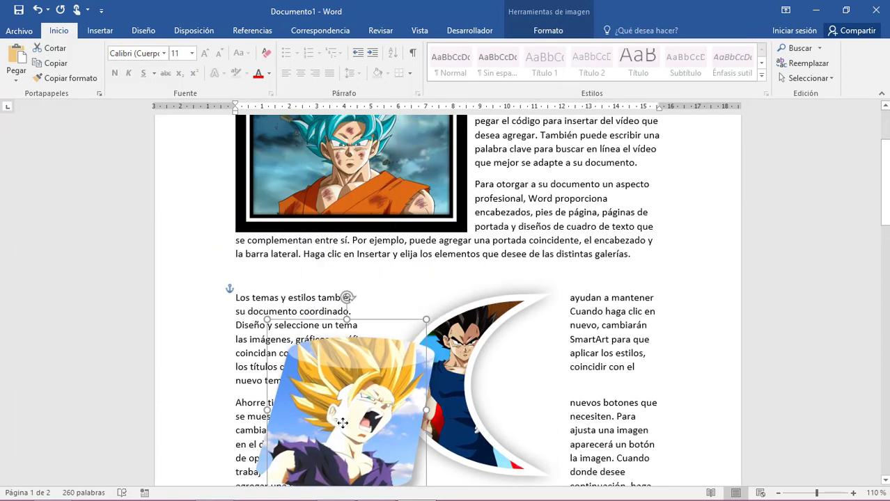
drag(329, 155, 379, 428)
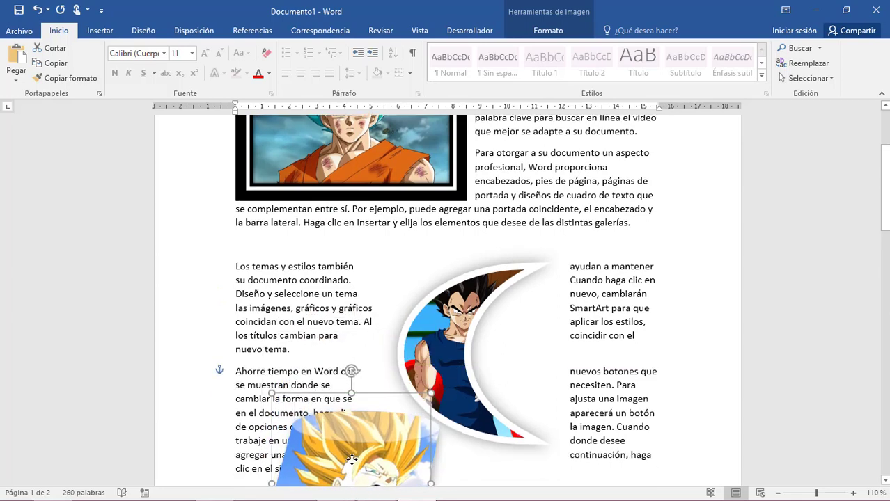
drag(350, 499, 344, 431)
scroll(350, 306, down, 4)
scroll(381, 217, up, 3)
mouse_move(381, 218)
mouse_down()
mouse_move(484, 498)
mouse_move(383, 374)
mouse_up()
scroll(418, 184, up, 2)
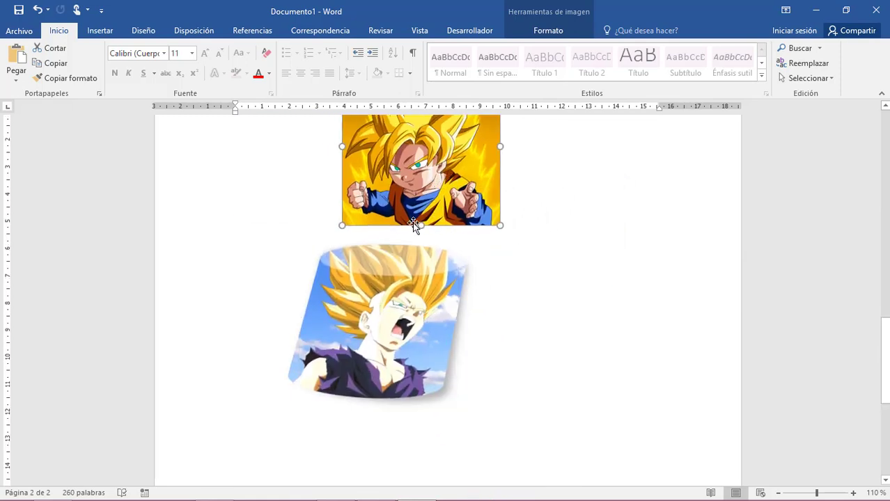
drag(361, 333, 328, 341)
Insert a "cell dragon ball" online picture and shrink it to 5.58 × 8.96 cm
click(257, 180)
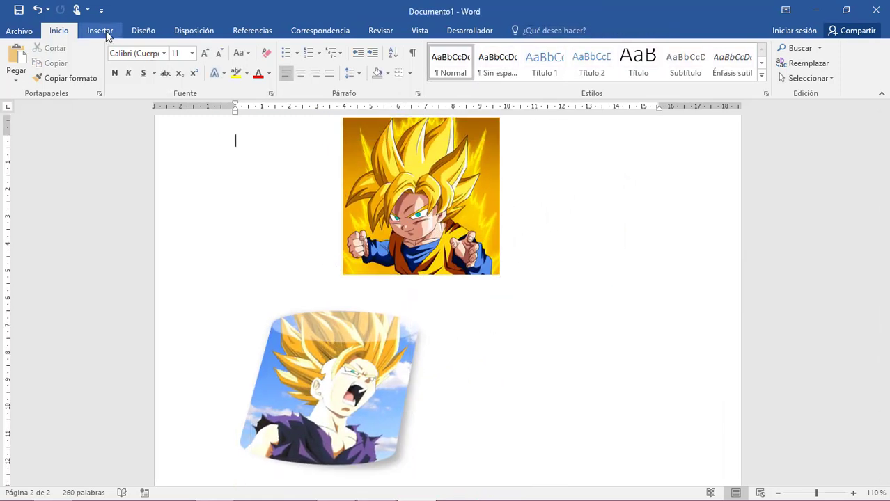
click(106, 30)
click(170, 73)
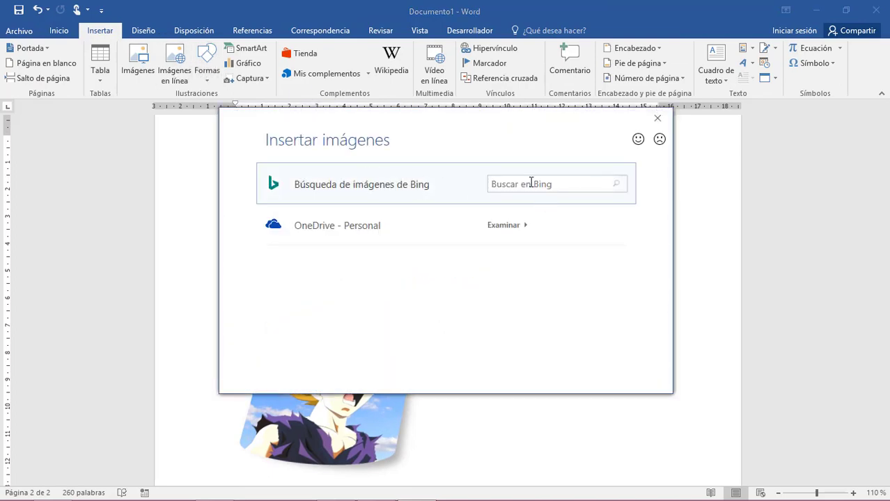
click(531, 183)
text(cell dragon ball)
key(Return)
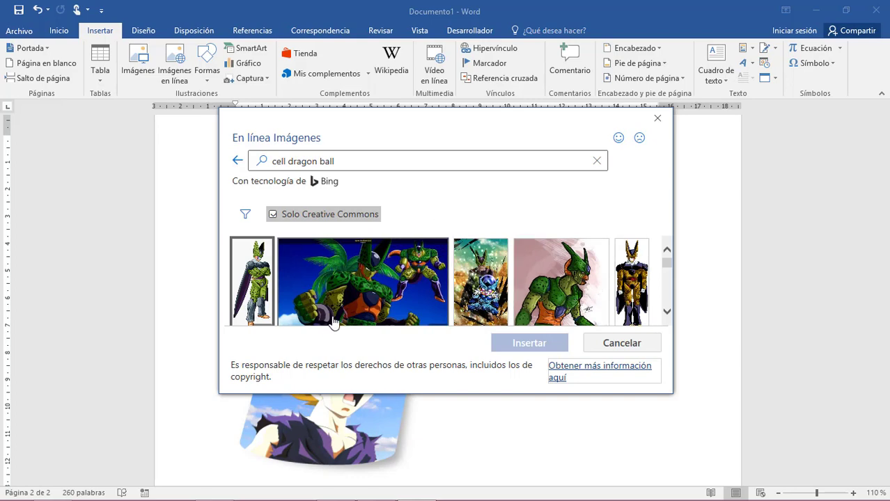
double_click(487, 277)
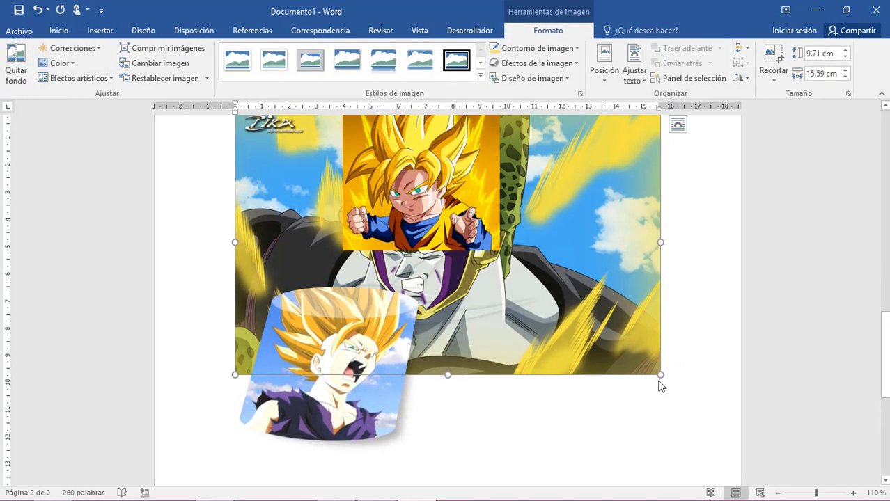
mouse_move(658, 373)
mouse_down()
mouse_move(472, 262)
mouse_move(479, 262)
mouse_up()
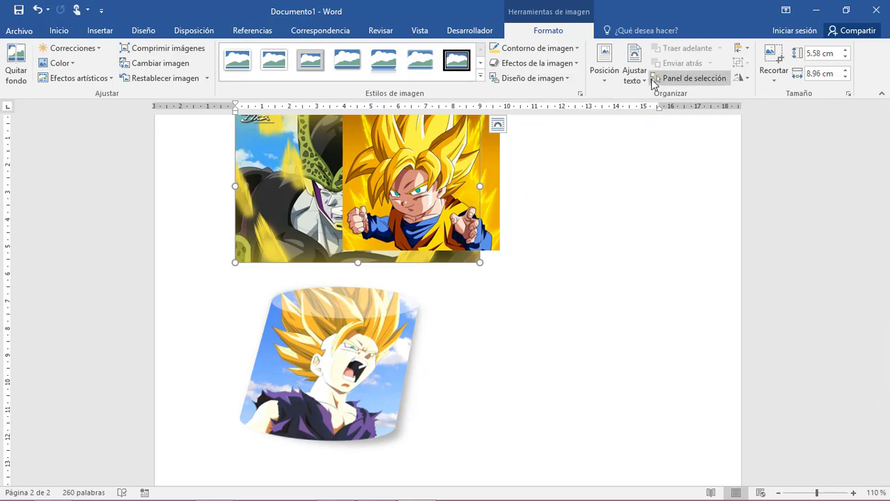
Set the Cell picture to Delante del texto and drag it to the right
click(635, 81)
click(651, 185)
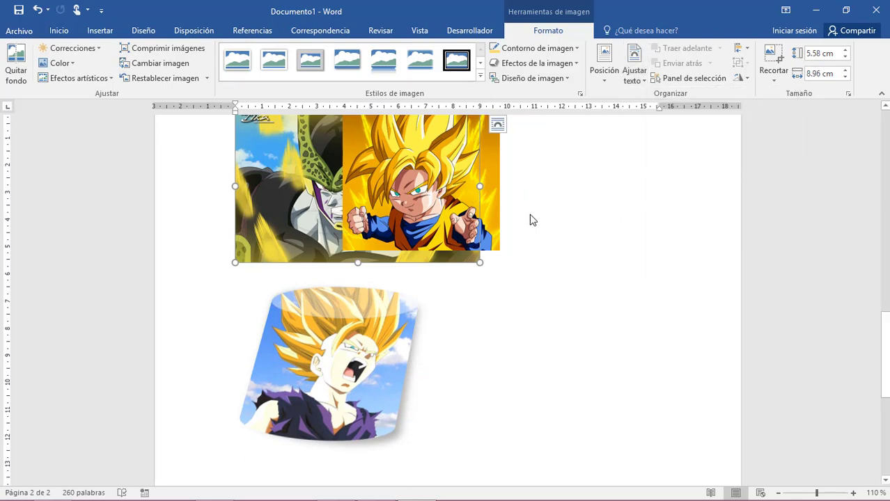
drag(391, 187, 615, 303)
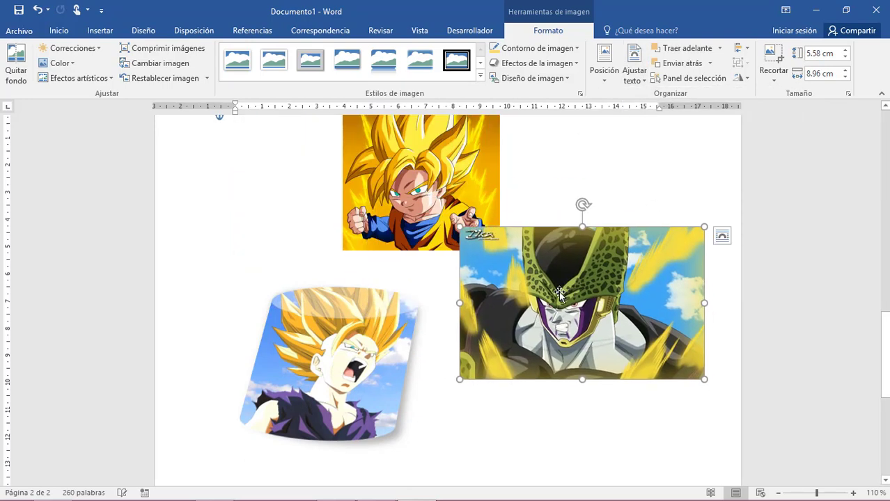
scroll(515, 244, up, 2)
scroll(516, 244, down, 2)
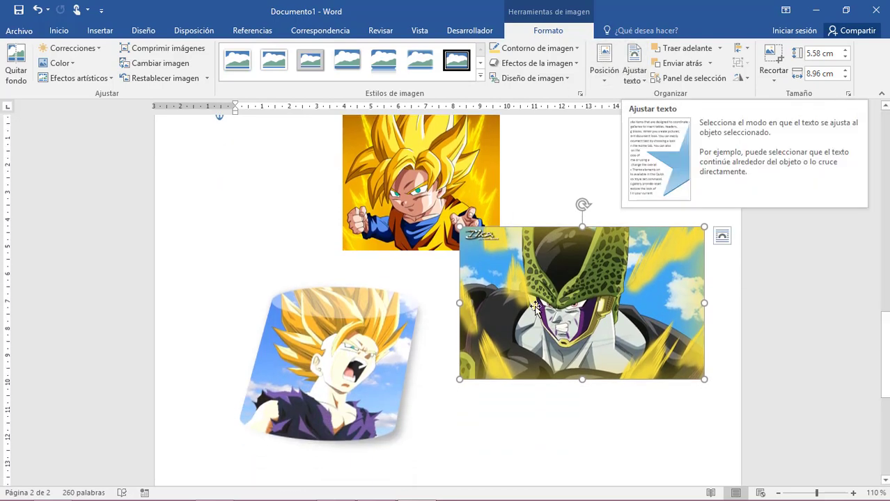
Rearrange Goku above Gohan and place Cell to the right of Goku
click(401, 190)
mouse_move(409, 175)
mouse_down()
mouse_move(343, 320)
mouse_move(547, 316)
mouse_up()
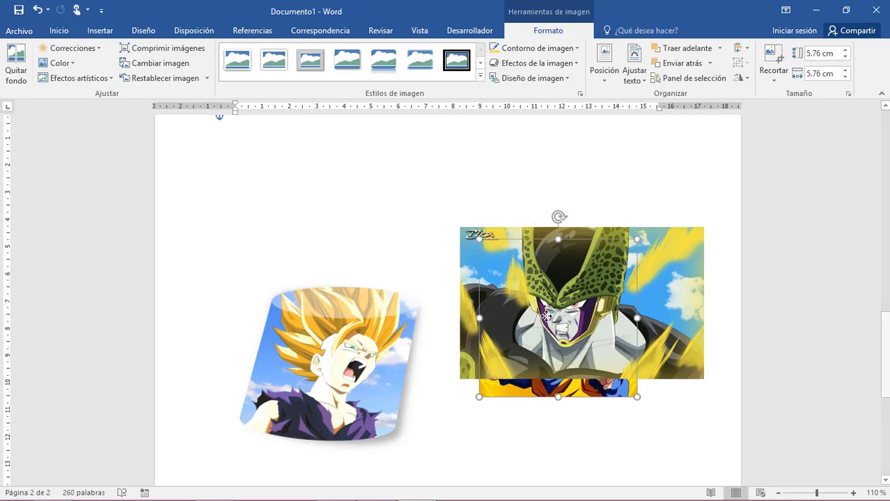
mouse_move(547, 317)
mouse_down()
mouse_move(368, 190)
mouse_move(388, 181)
mouse_up()
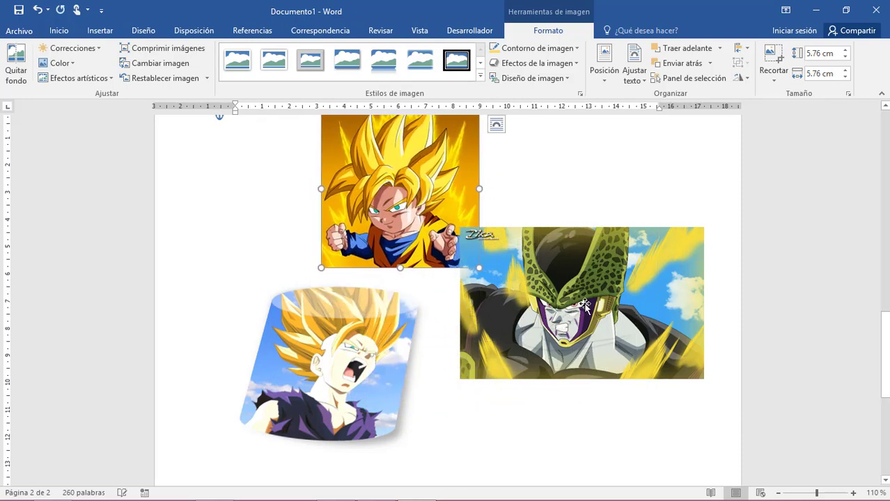
mouse_move(585, 307)
mouse_down()
mouse_move(524, 212)
mouse_move(636, 287)
mouse_move(631, 292)
mouse_up()
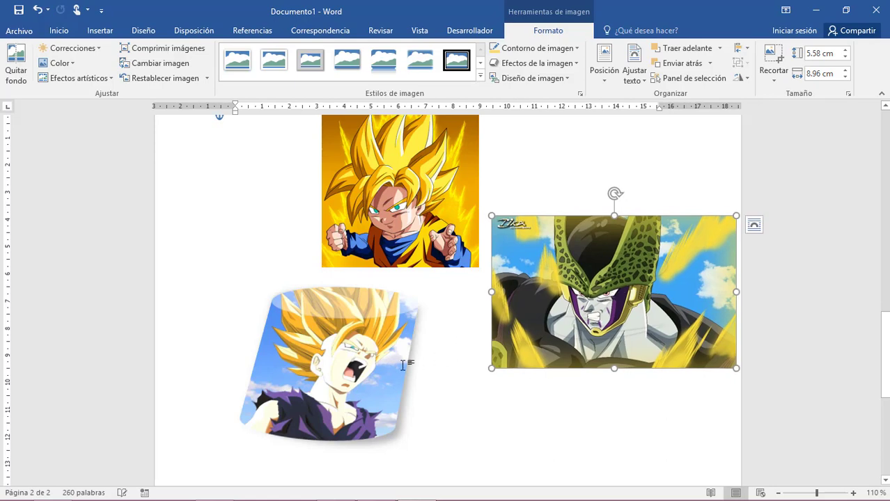
mouse_move(340, 360)
mouse_down()
mouse_move(403, 260)
mouse_move(335, 364)
mouse_up()
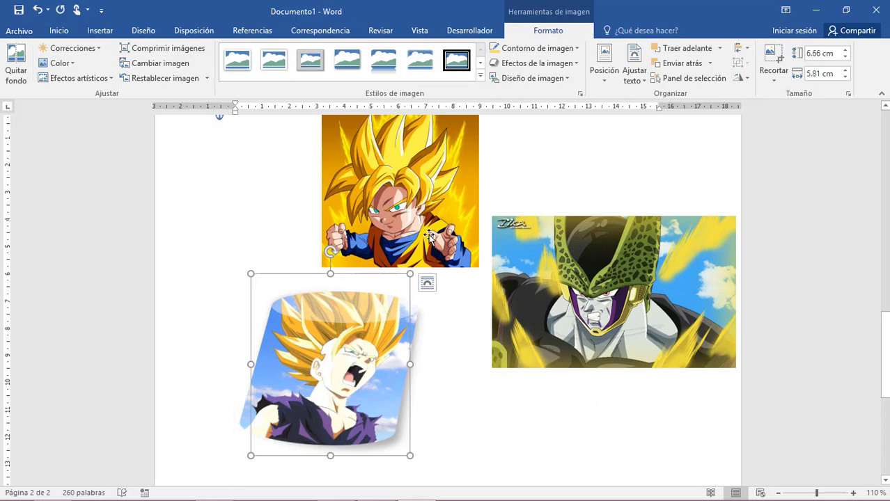
Move the Gohan picture to overlap Goku and Cell, bringing it one layer forward
click(689, 54)
drag(324, 340, 412, 208)
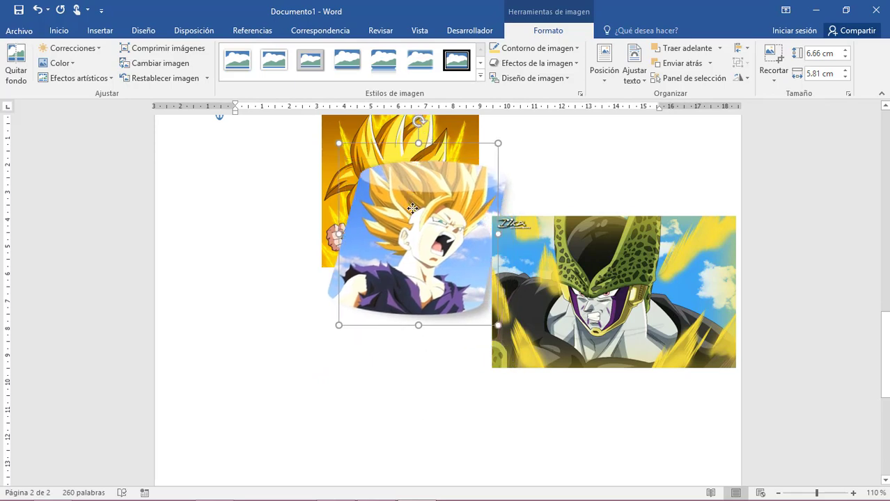
mouse_move(412, 208)
mouse_down()
mouse_move(515, 263)
mouse_move(380, 218)
mouse_move(416, 221)
mouse_up()
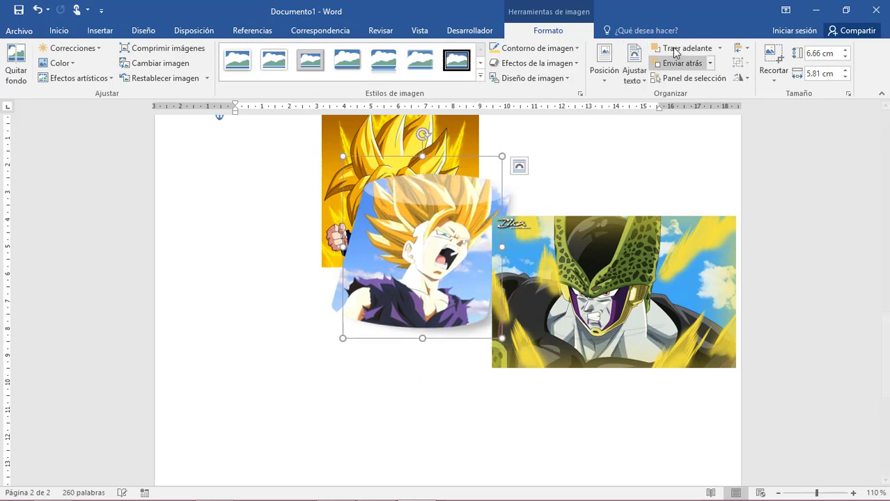
click(677, 49)
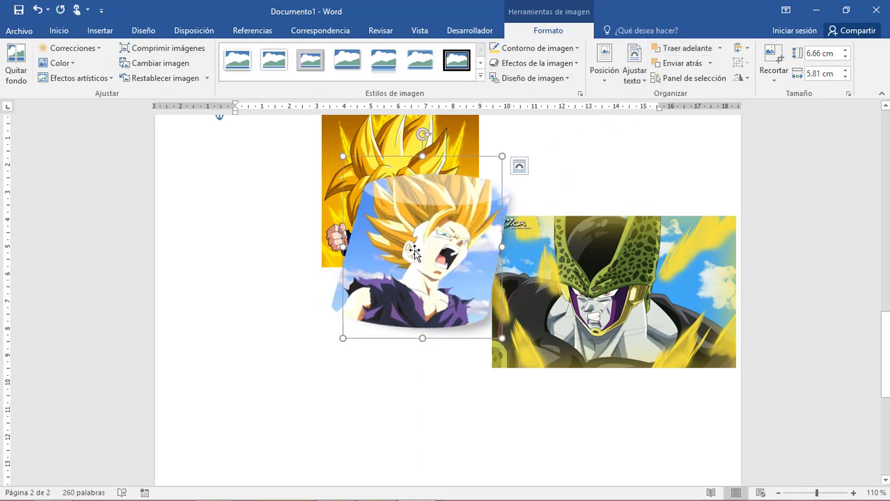
mouse_move(407, 271)
mouse_down()
mouse_move(546, 262)
mouse_move(424, 250)
mouse_up()
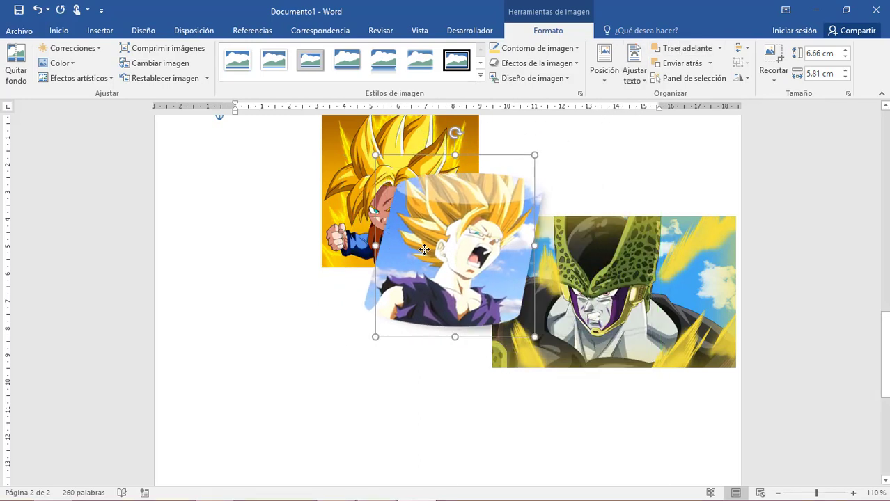
Move the Cell picture up-left over Goku and send it behind the Goku picture
click(594, 268)
drag(595, 273, 518, 183)
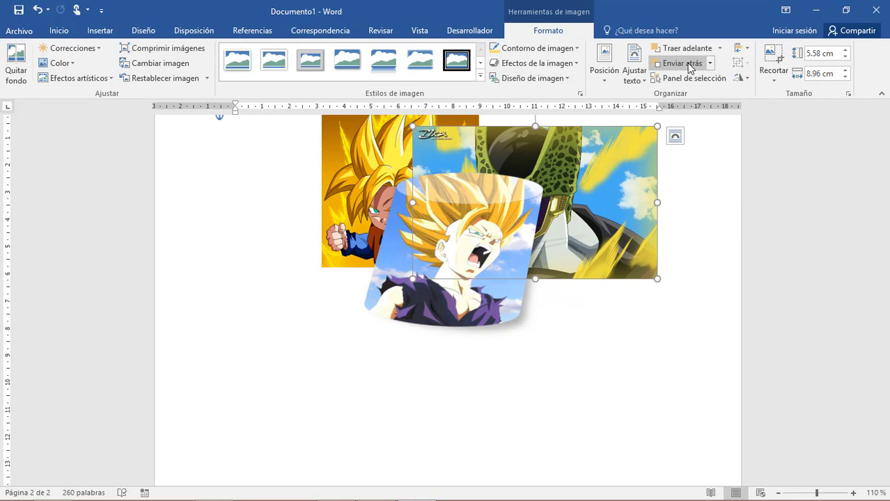
click(682, 63)
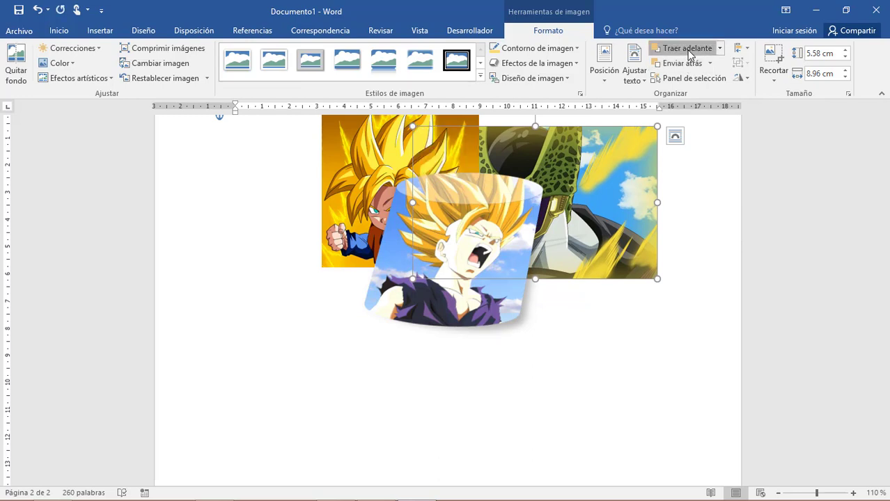
click(684, 48)
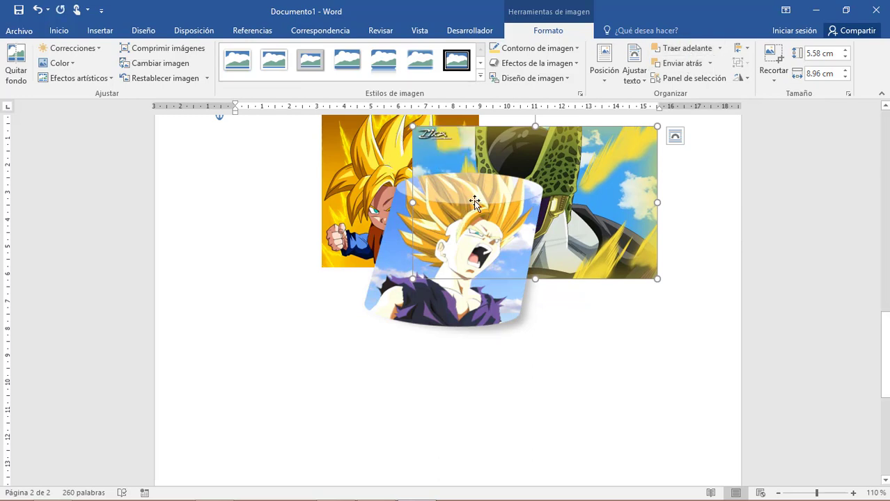
click(708, 64)
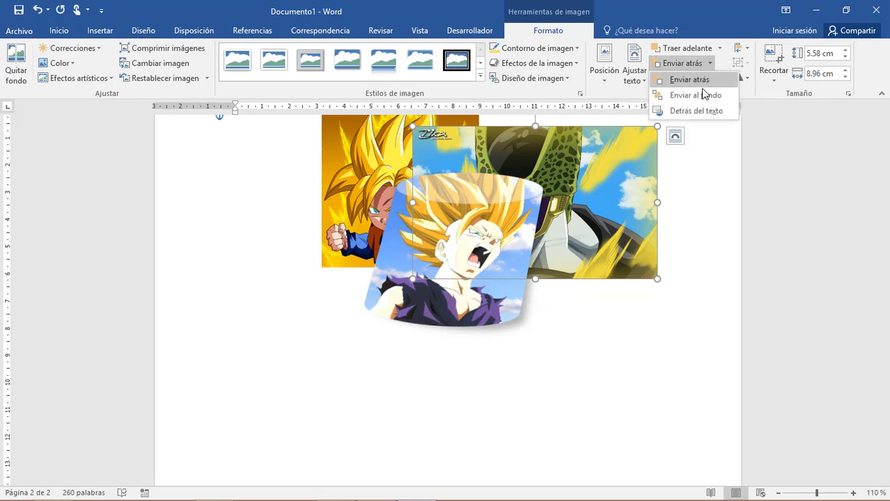
click(700, 92)
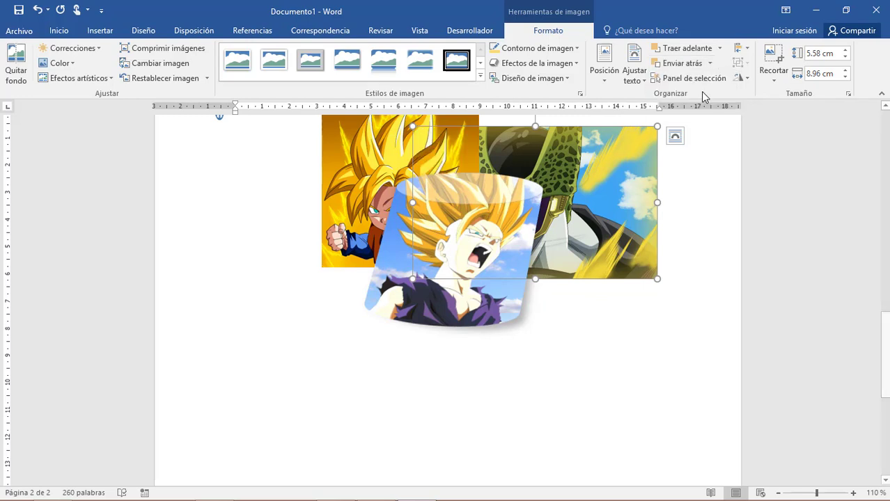
Bring the Goku picture to the front and move it down over Gohan's lower part
click(365, 151)
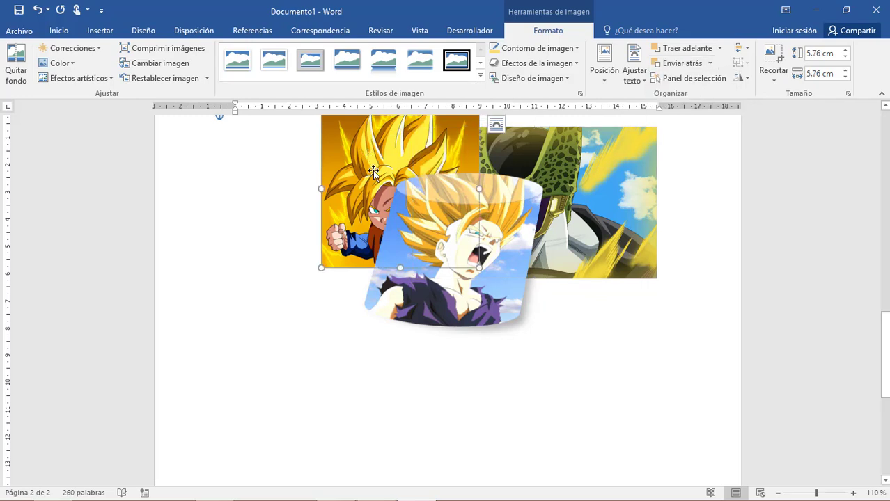
click(719, 48)
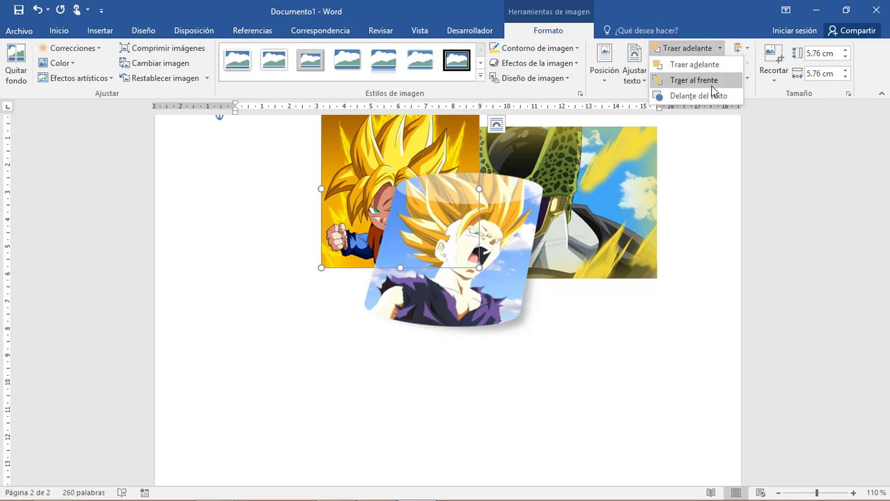
click(710, 80)
drag(411, 226, 395, 329)
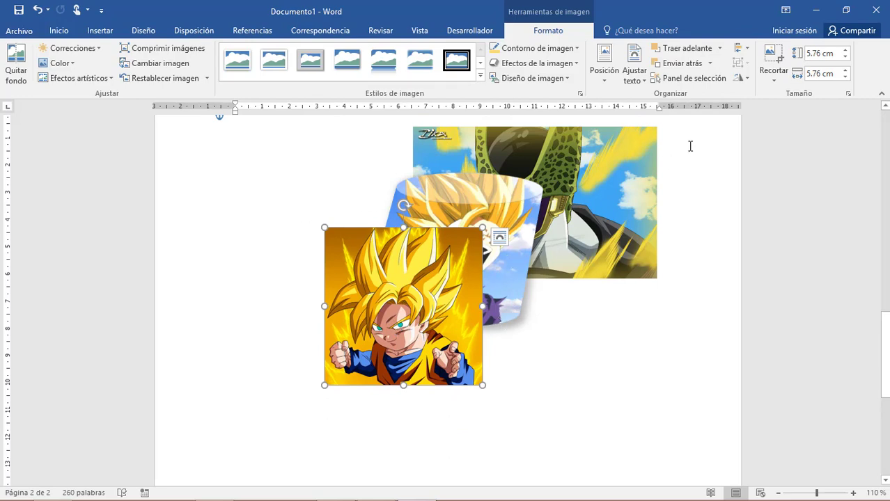
List the page's images and identify Imagen 8 (cup), Imagen 9 (Goku) and Imagen 10 (Cell)
click(691, 78)
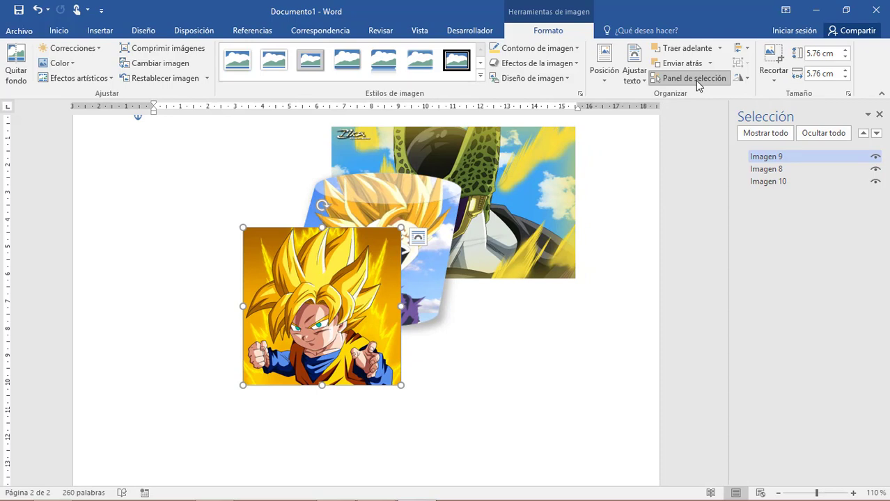
scroll(483, 232, up, 3)
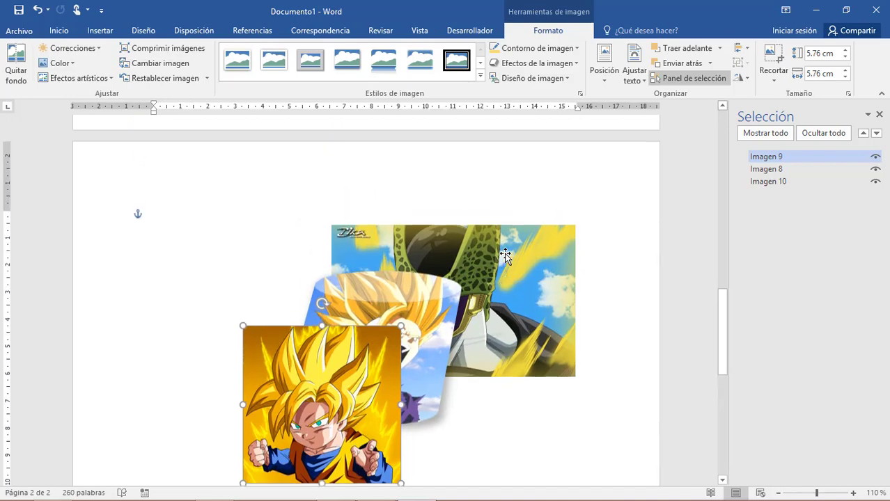
scroll(504, 253, down, 1)
scroll(445, 237, down, 3)
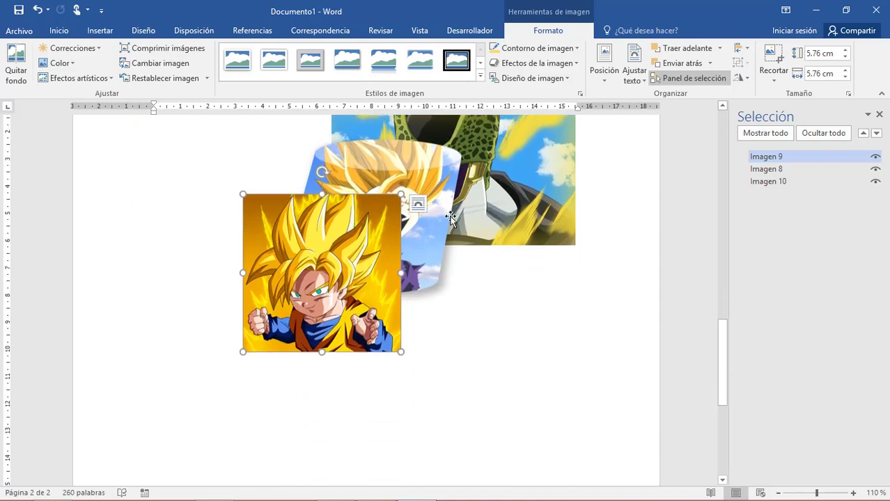
click(435, 179)
click(503, 332)
click(778, 169)
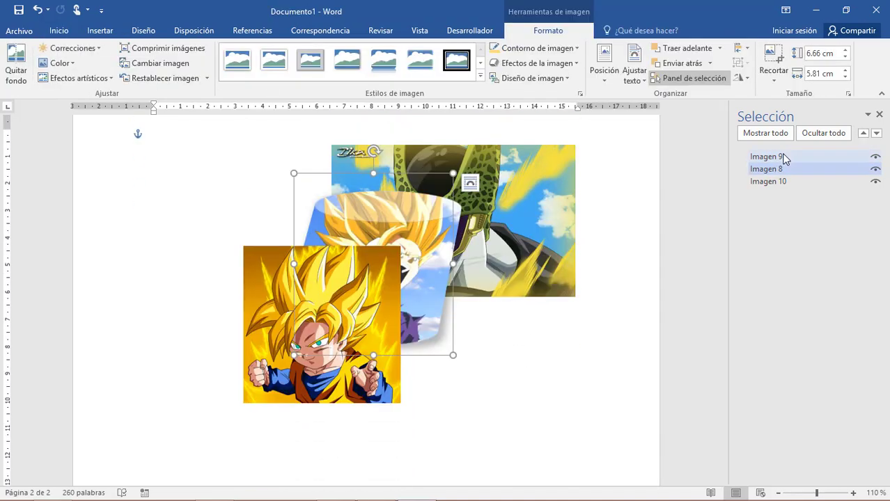
click(779, 157)
click(776, 182)
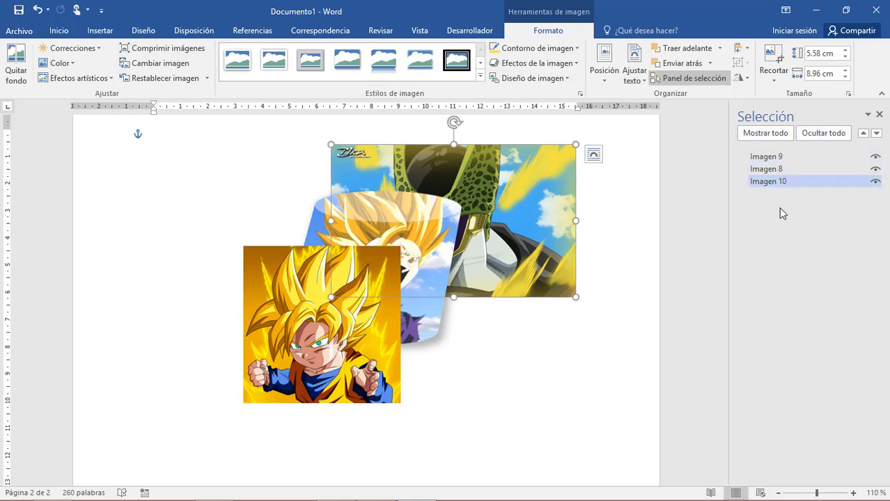
Hide the Goku image briefly, show it again, and close the objects list
click(317, 329)
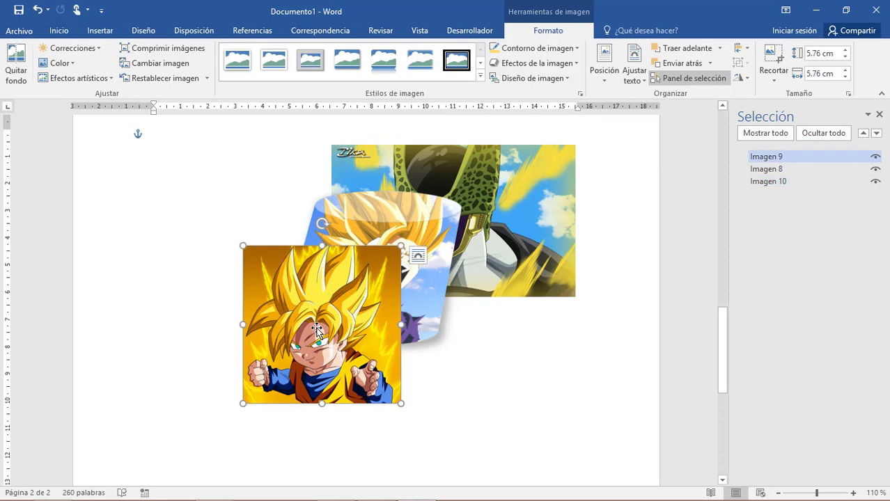
click(875, 159)
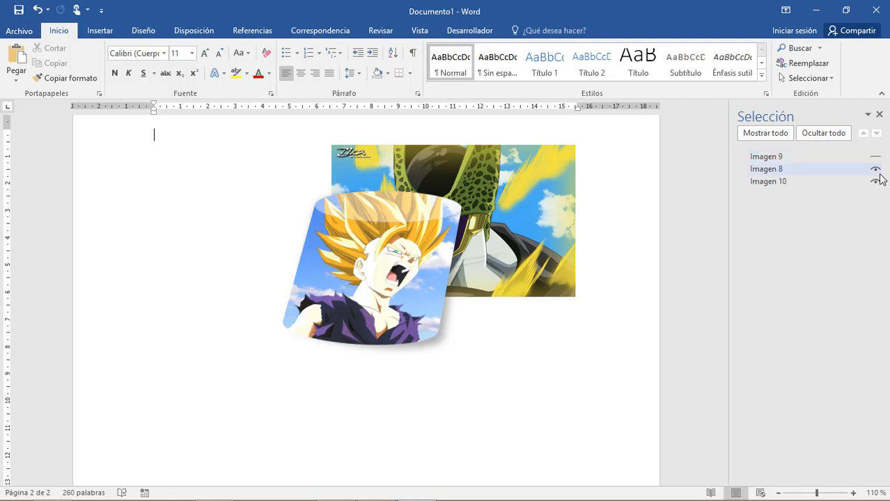
click(875, 157)
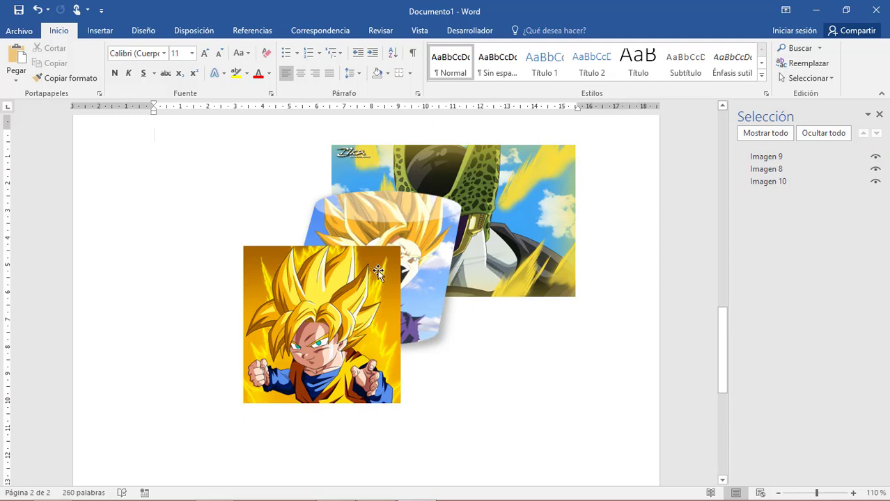
click(879, 115)
Select the pictures one by one and look over the alignment options without applying any
click(431, 311)
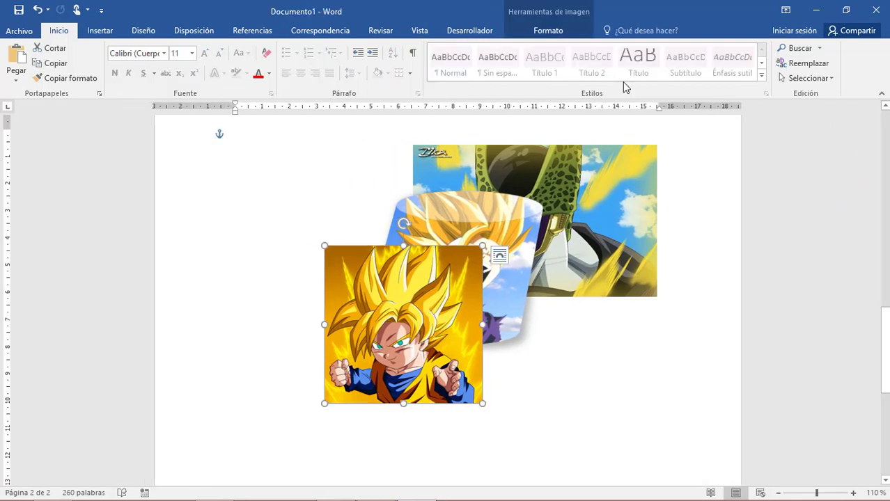
click(550, 31)
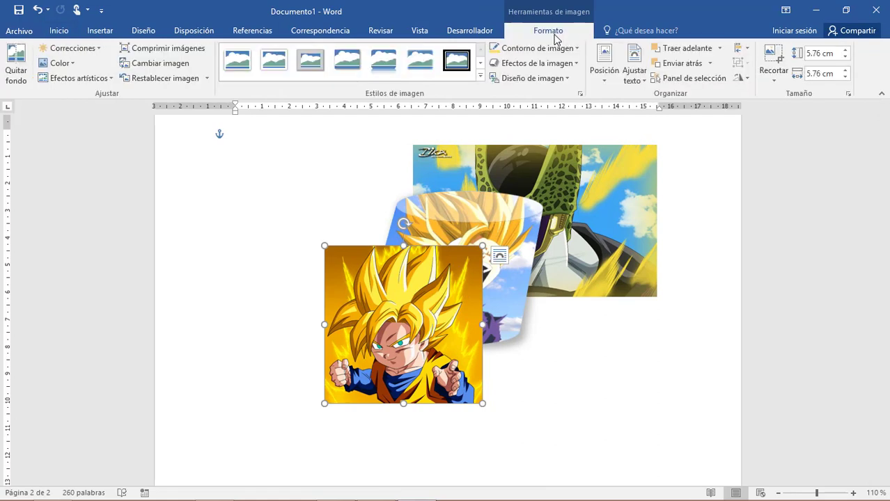
click(746, 48)
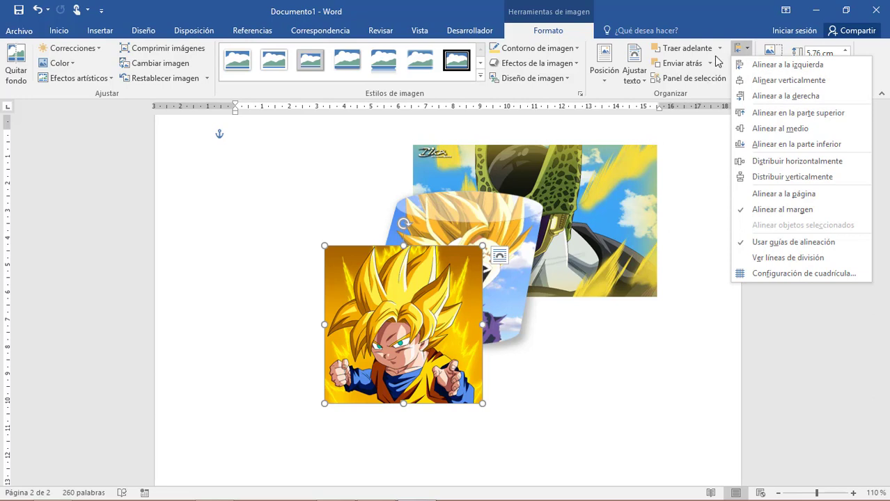
click(694, 186)
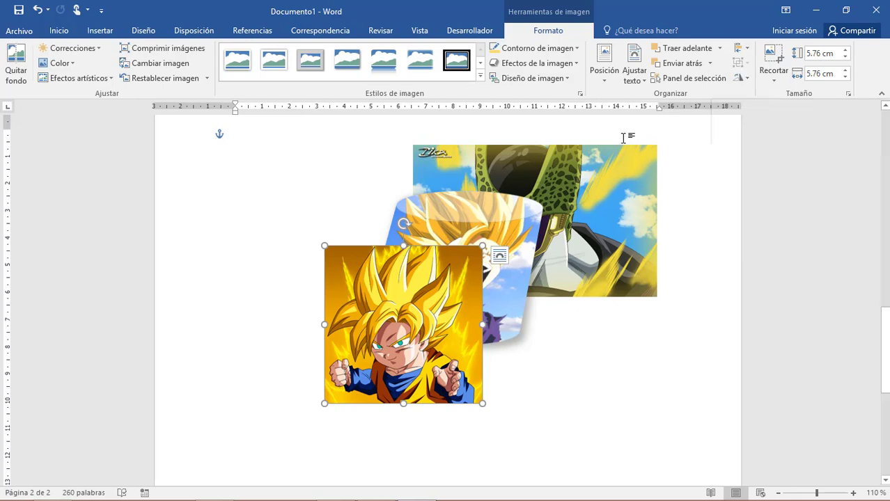
click(613, 221)
click(509, 312)
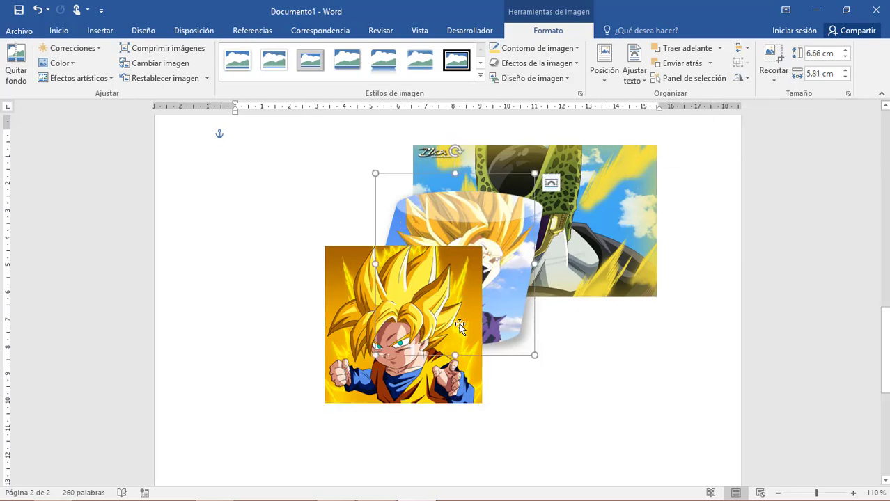
click(514, 381)
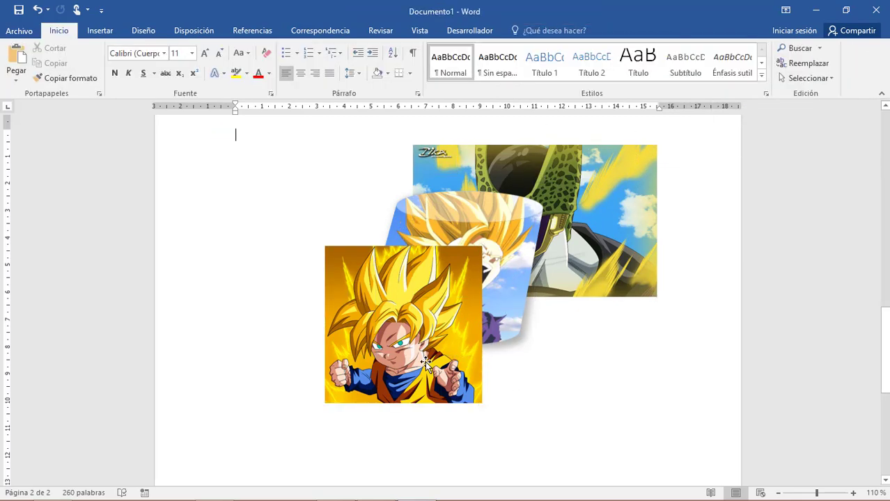
Group the Goku, cup and Cell images into a single object
click(476, 284)
ctrl+click(515, 237)
ctrl+click(562, 211)
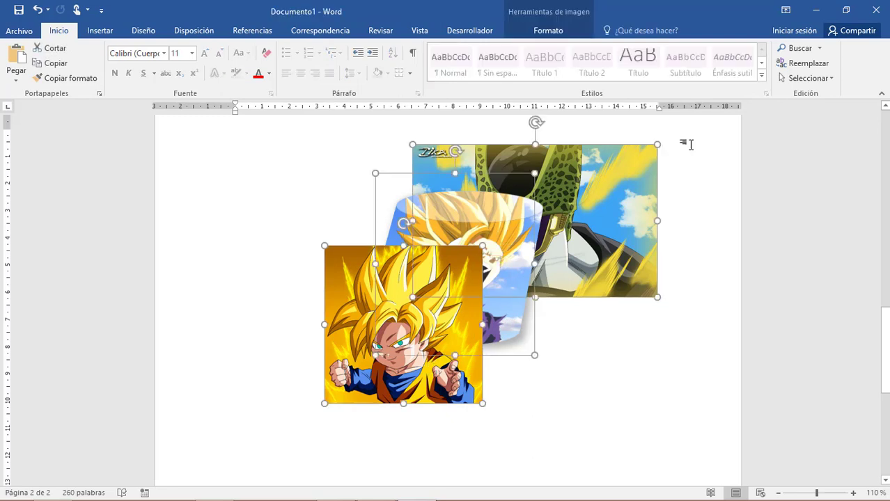
click(556, 30)
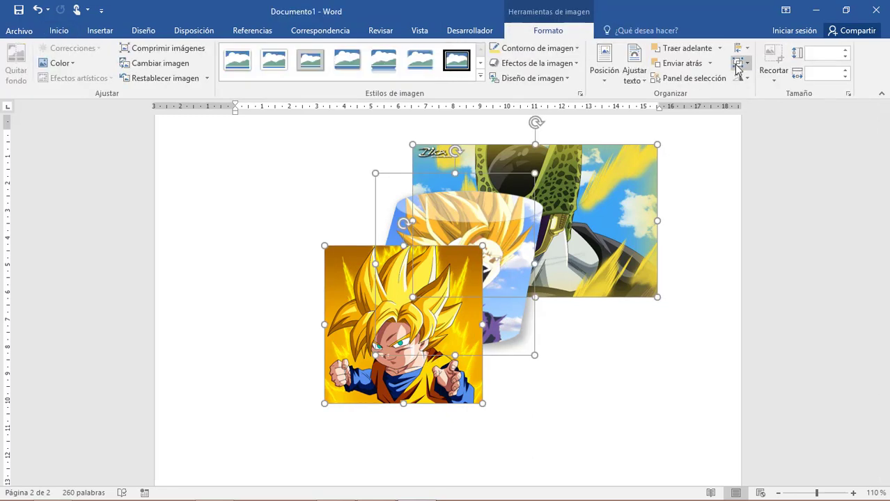
click(736, 67)
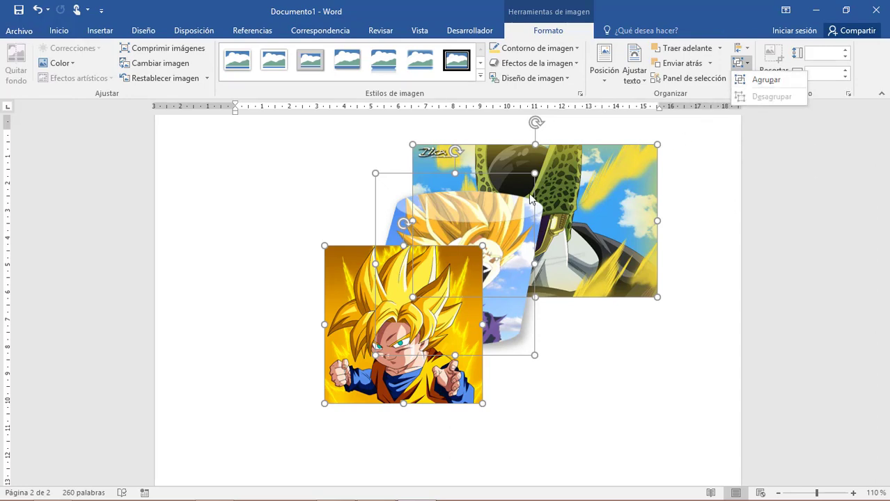
click(780, 81)
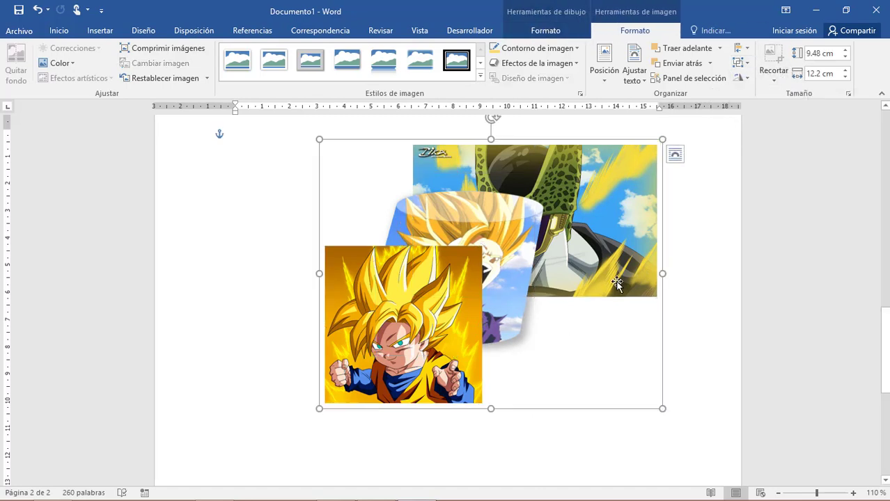
Drag the group left and down, then ungroup it into three separate pictures
click(560, 473)
mouse_move(526, 251)
mouse_down()
mouse_move(460, 271)
mouse_move(476, 272)
mouse_up()
click(739, 63)
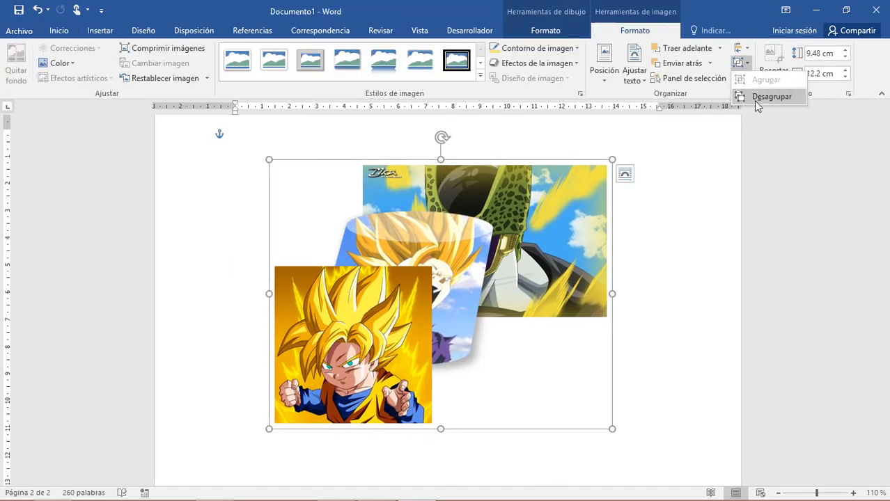
click(765, 96)
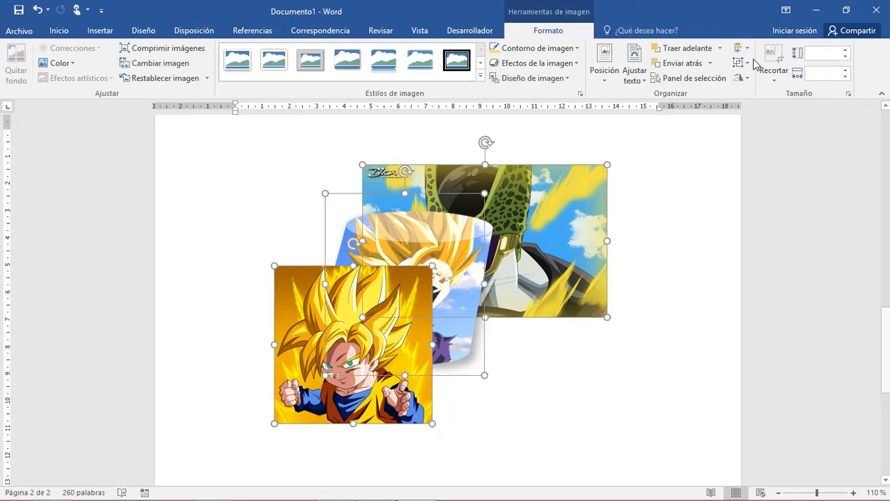
click(744, 78)
click(771, 97)
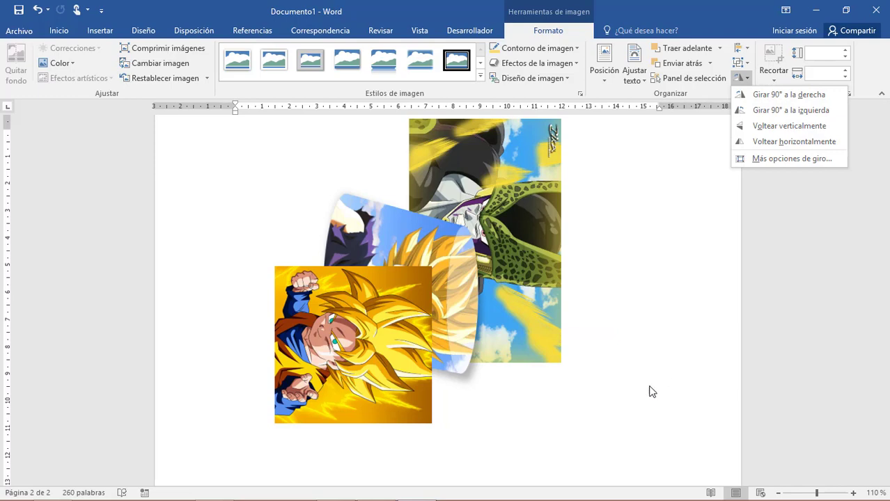
key(ctrl+z)
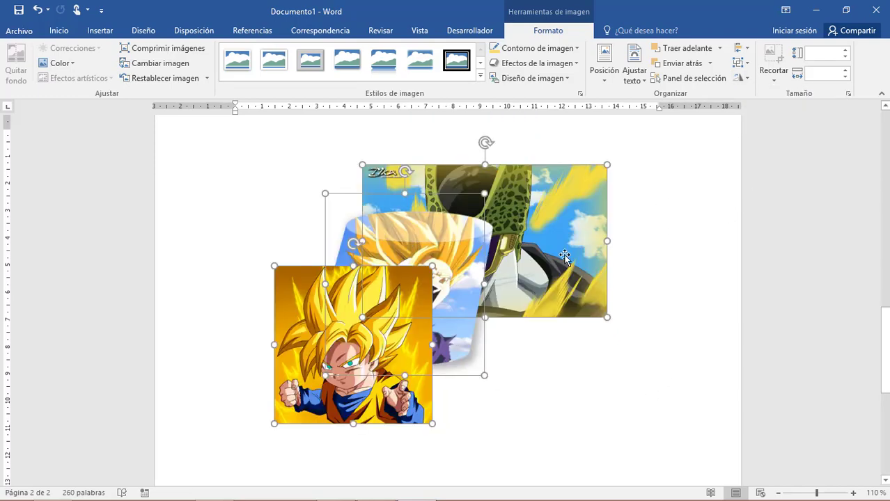
click(662, 248)
click(587, 245)
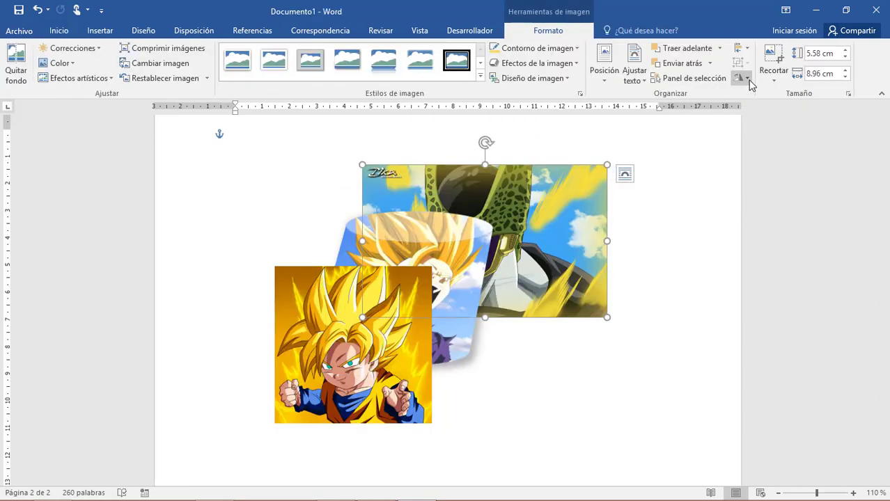
click(744, 77)
click(766, 96)
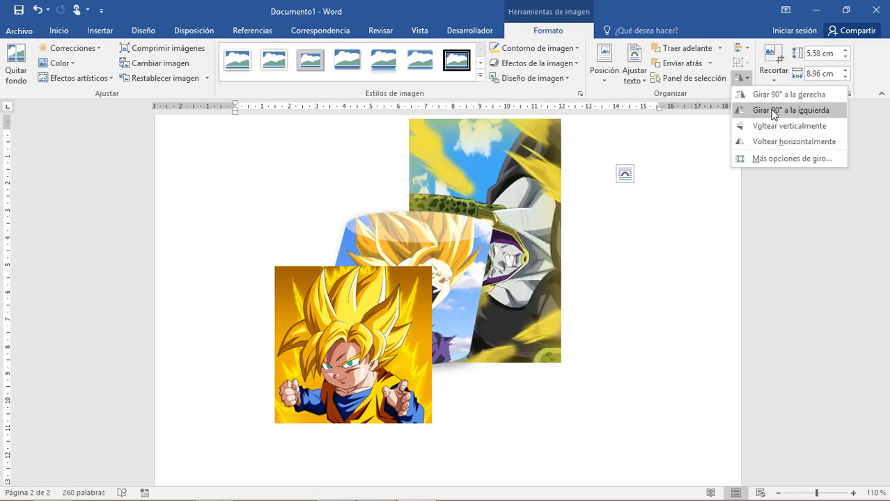
click(772, 110)
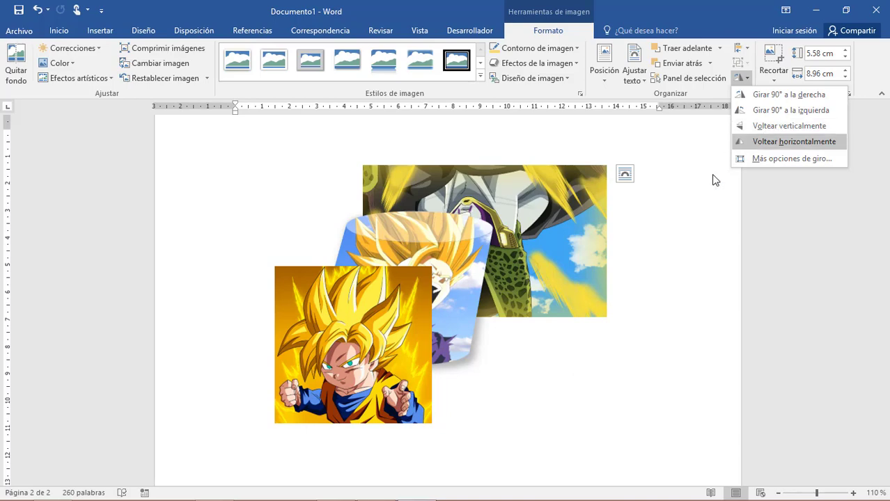
click(704, 239)
click(532, 334)
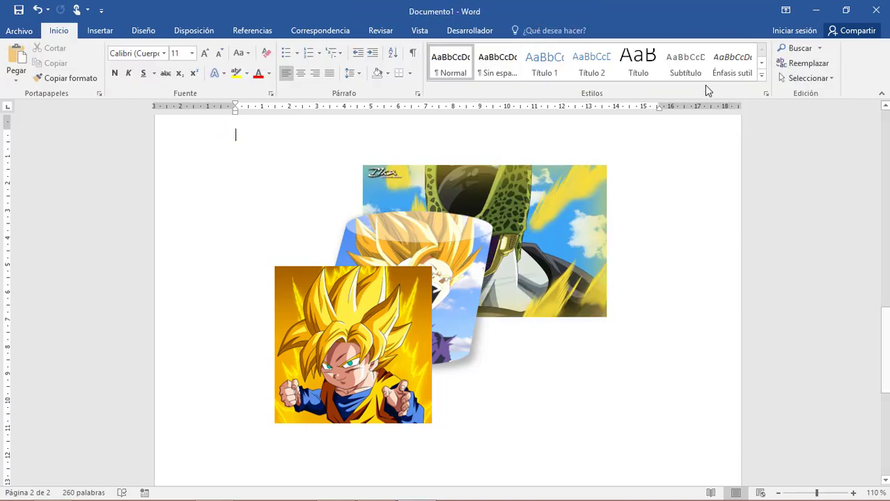
click(368, 323)
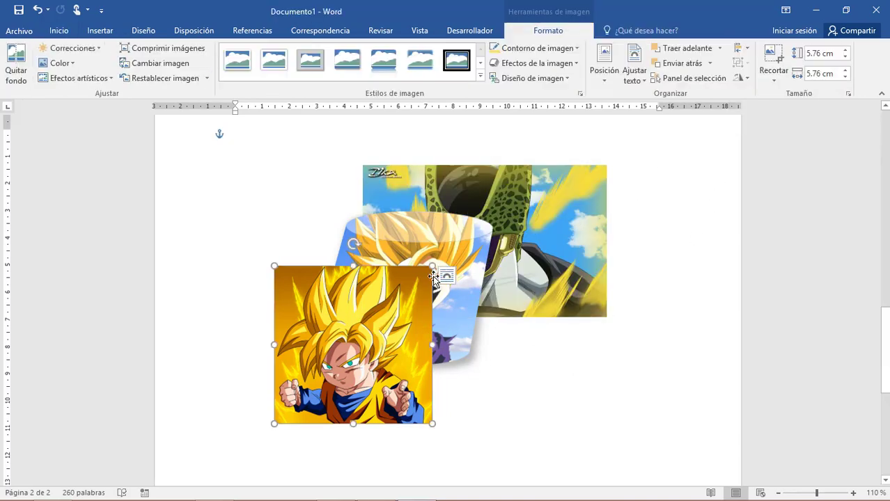
Select all three pictures and preview left, centre and right alignment, undoing each
ctrl+click(468, 243)
ctrl+click(535, 228)
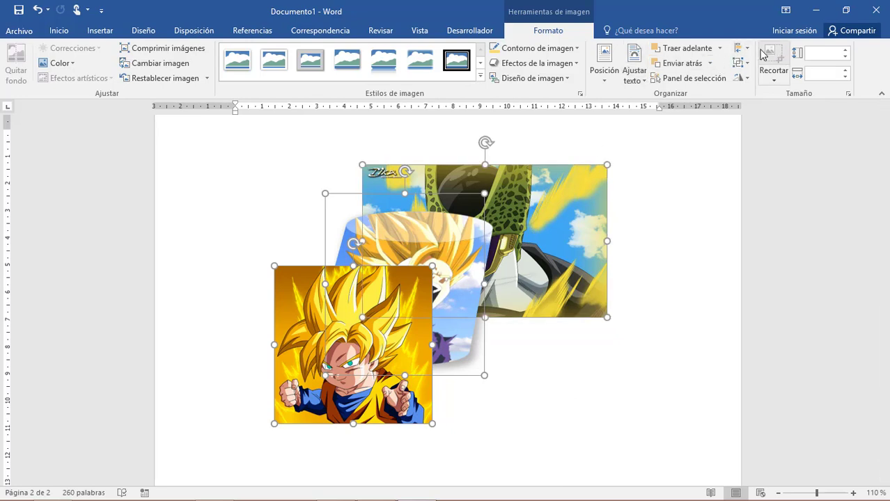
click(747, 50)
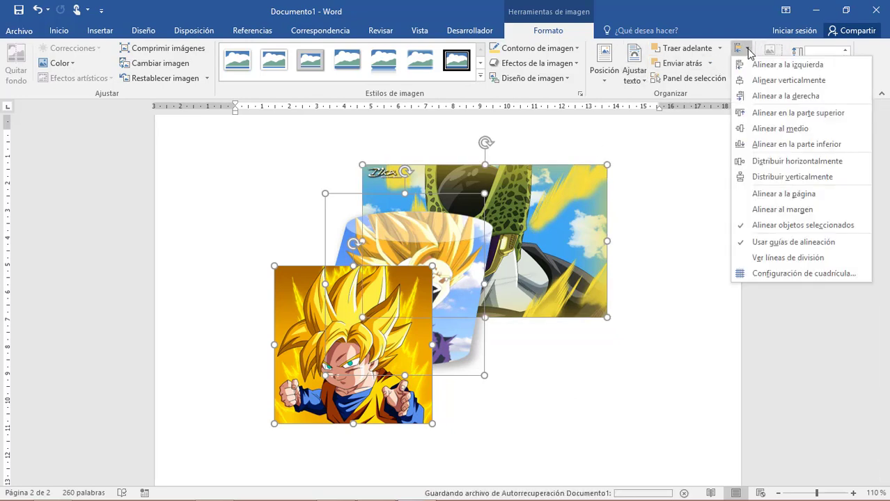
click(757, 68)
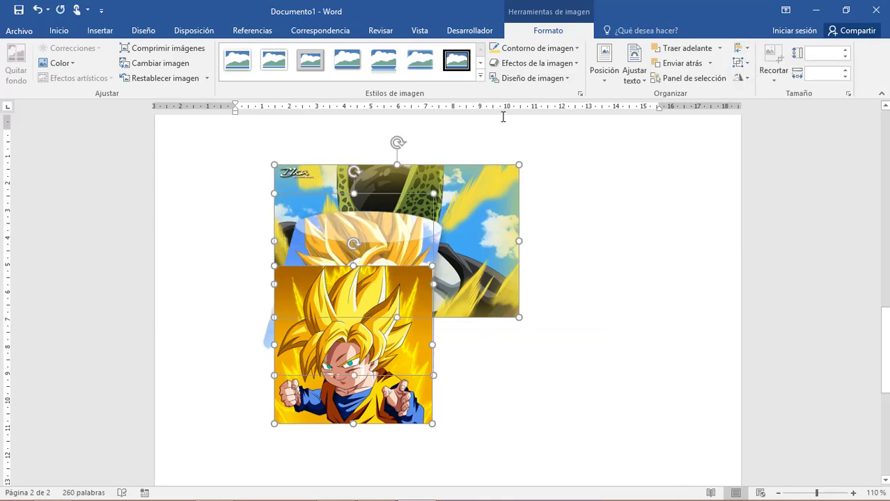
key(ctrl+z)
click(739, 48)
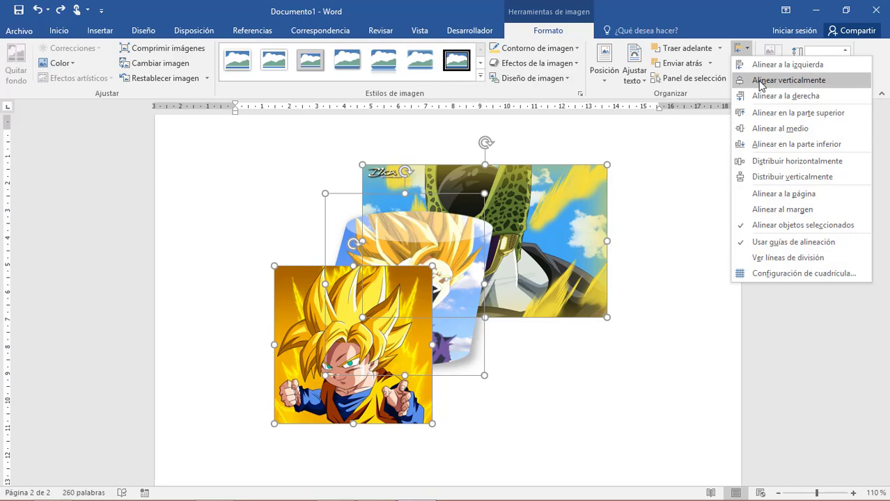
click(761, 82)
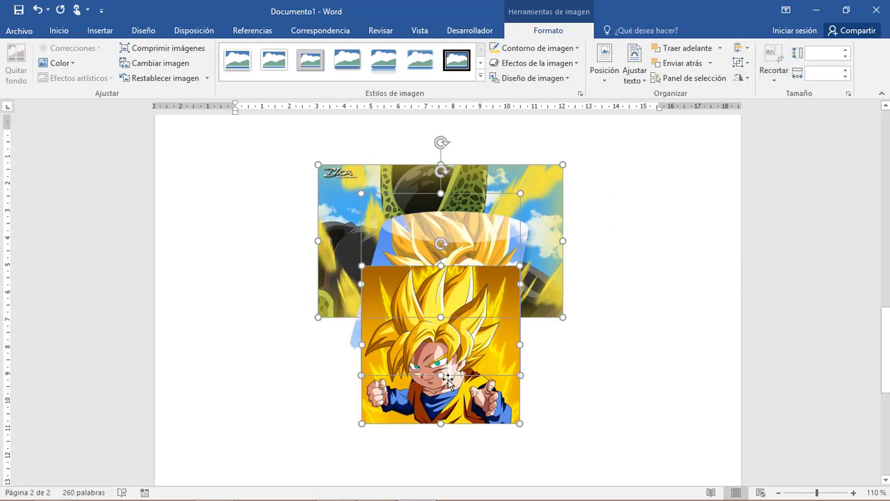
key(ctrl+z)
click(739, 48)
click(776, 96)
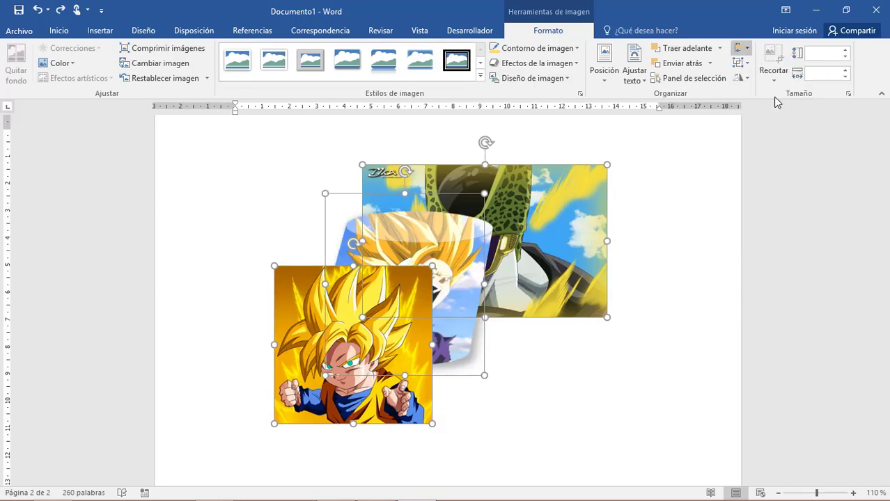
key(ctrl+z)
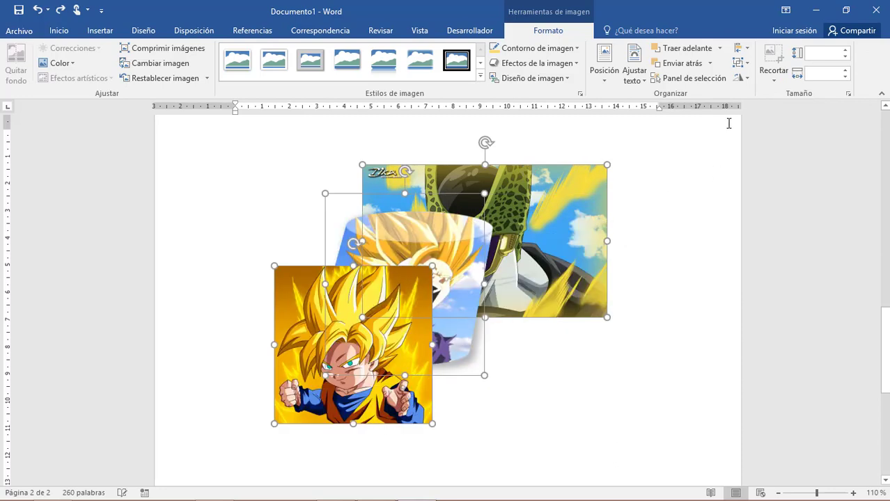
Preview top, middle and bottom alignment, undoing each and leaving the staggered layout
click(747, 49)
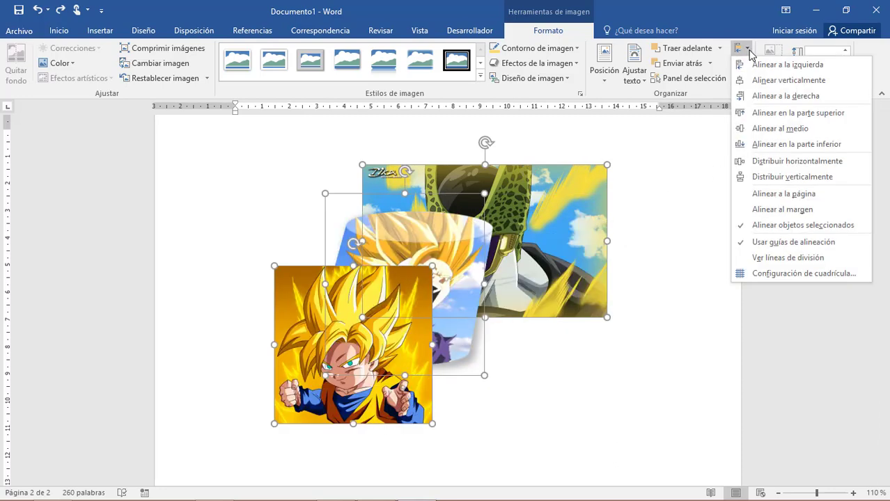
click(796, 114)
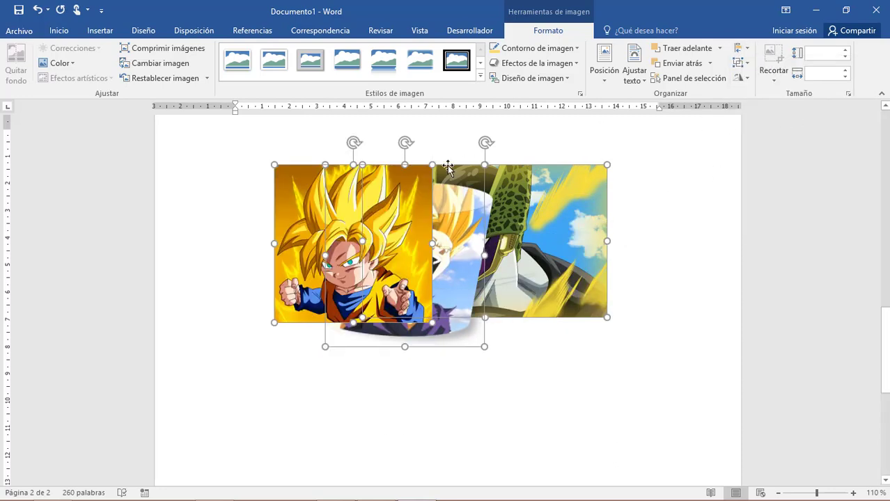
key(ctrl+z)
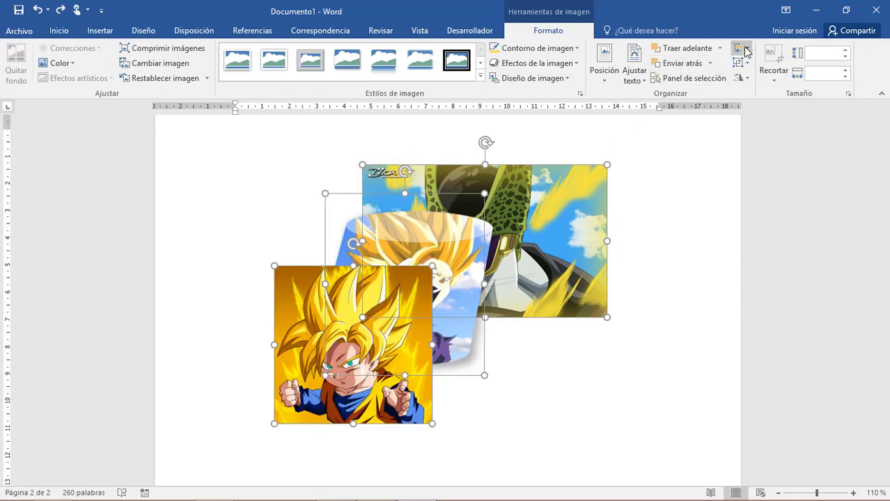
click(739, 48)
click(774, 129)
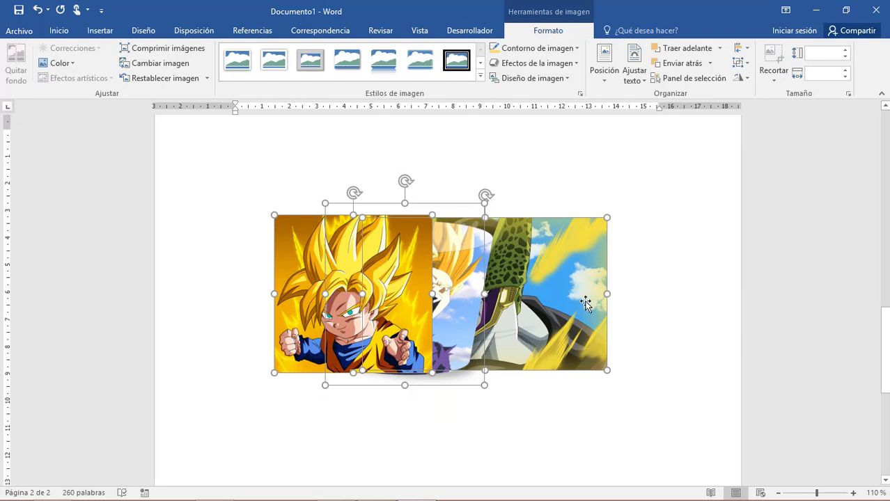
key(ctrl+z)
click(746, 50)
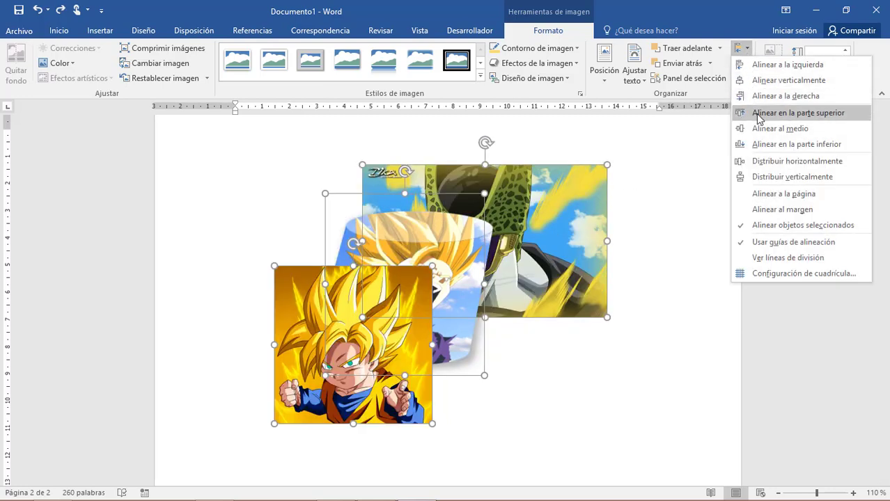
click(764, 145)
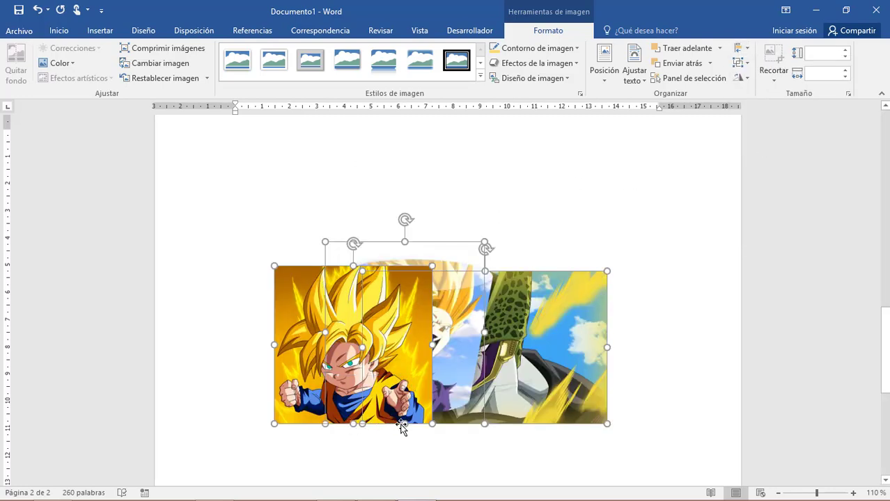
key(ctrl+z)
click(745, 50)
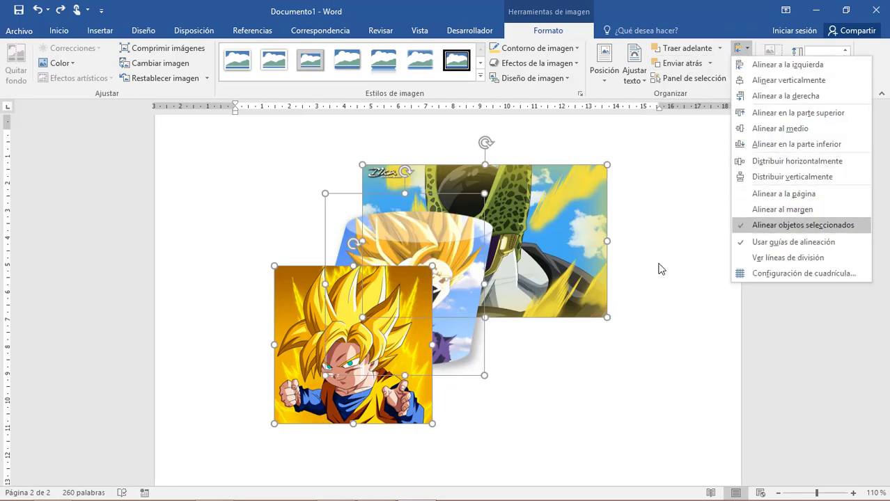
click(537, 392)
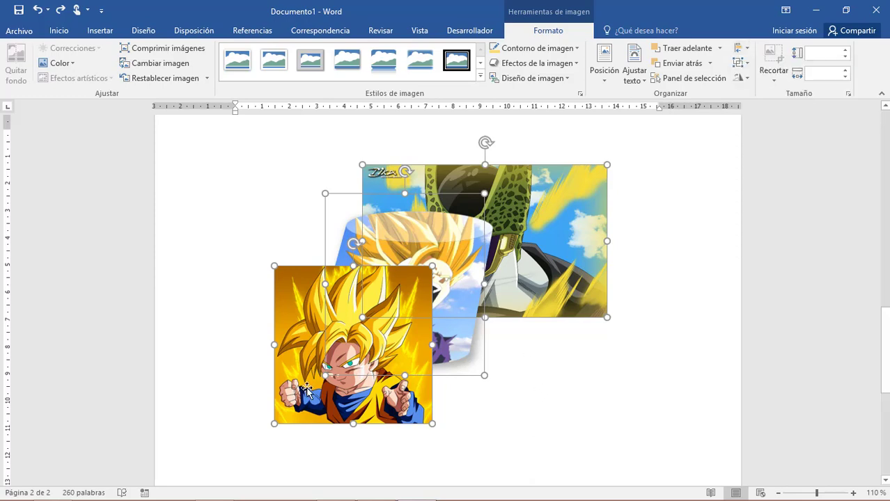
Shrink Goku, Gohan and Cell (3.14 × 5.04 cm) and spread them side by side
click(550, 379)
drag(369, 348, 299, 310)
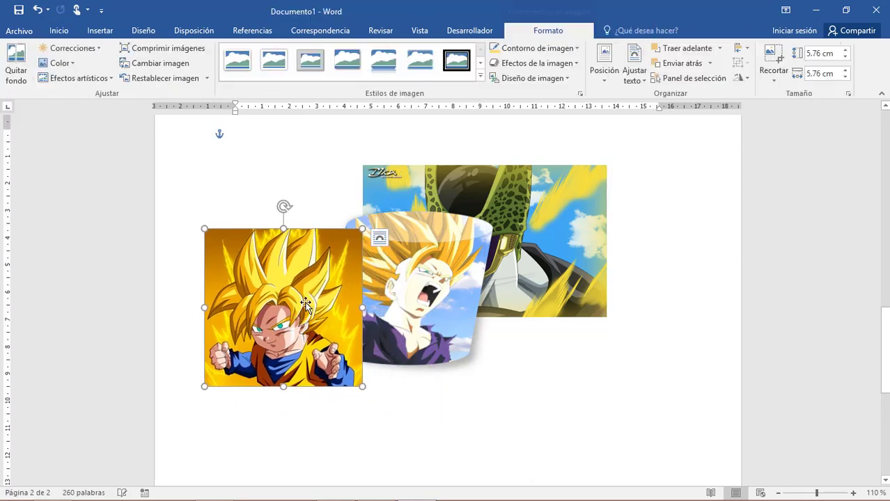
drag(363, 387, 302, 327)
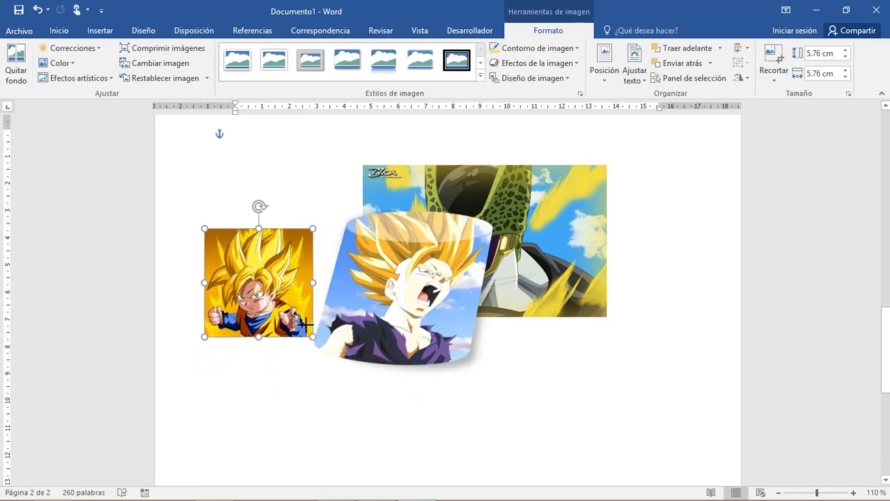
click(417, 307)
drag(485, 377, 441, 327)
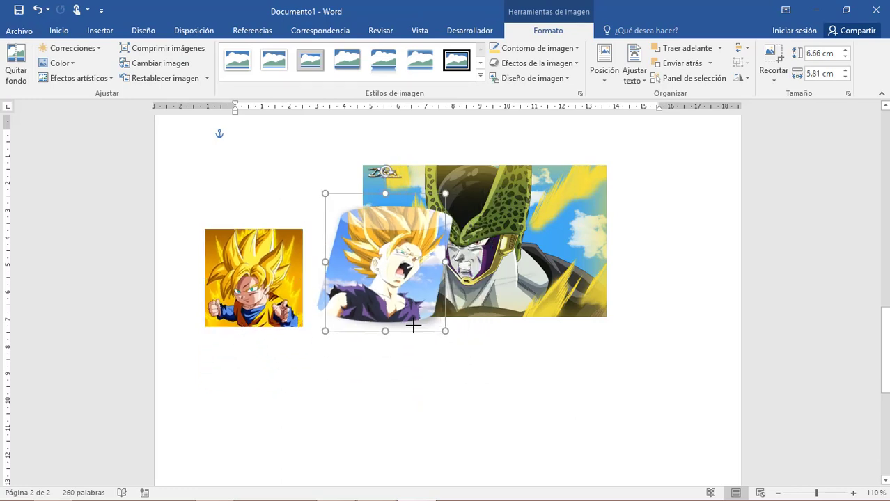
click(603, 313)
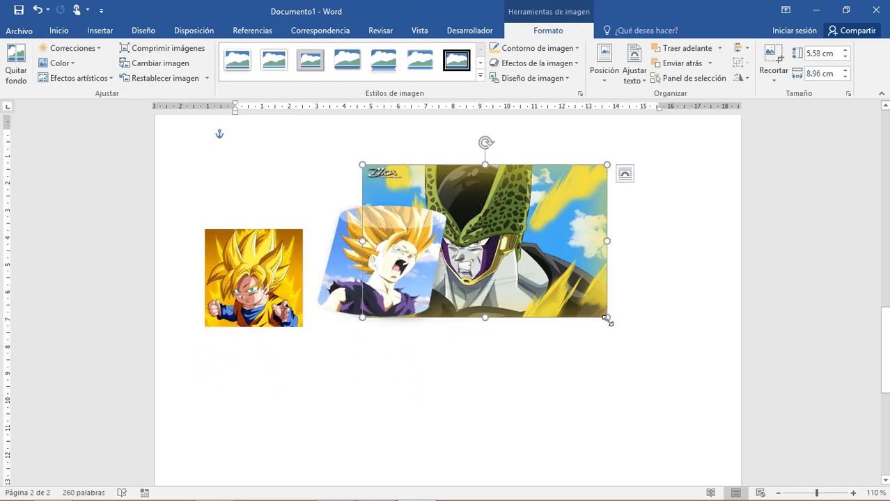
drag(606, 320, 499, 251)
mouse_move(450, 212)
mouse_down()
mouse_move(587, 282)
mouse_move(654, 270)
mouse_up()
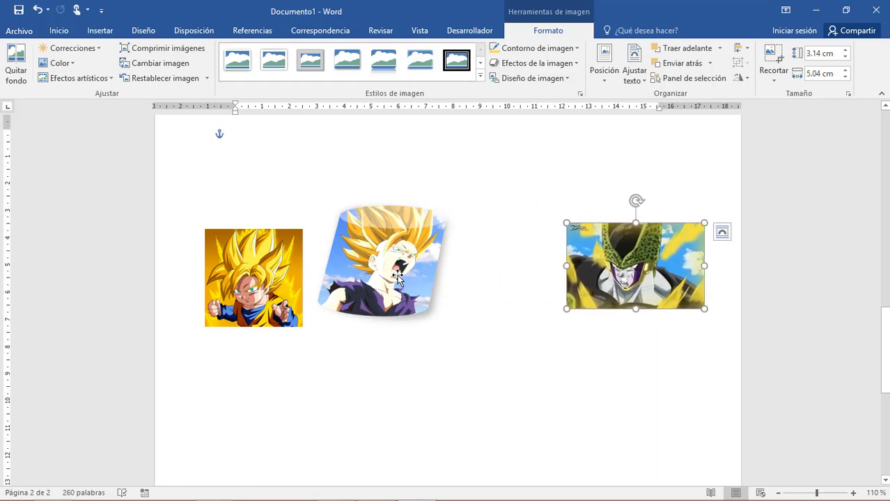
drag(398, 275, 408, 275)
Select the Cell, Gohan and Goku pictures together
click(264, 279)
click(610, 284)
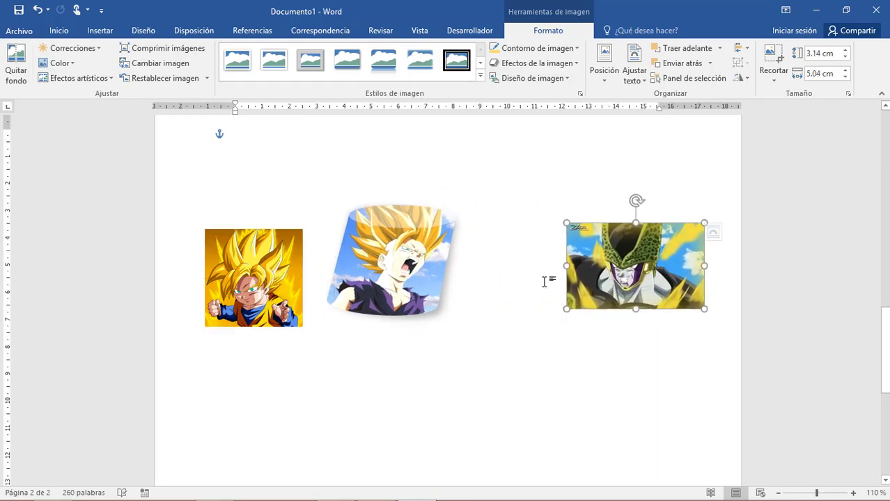
ctrl+click(395, 279)
ctrl+click(290, 282)
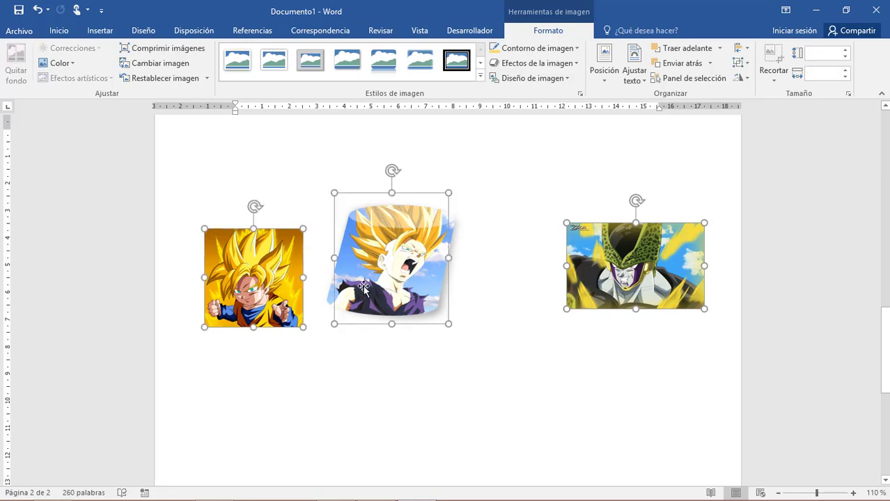
Try and undo horizontal distribution, then stack Gohan and Cell below Goku
click(748, 48)
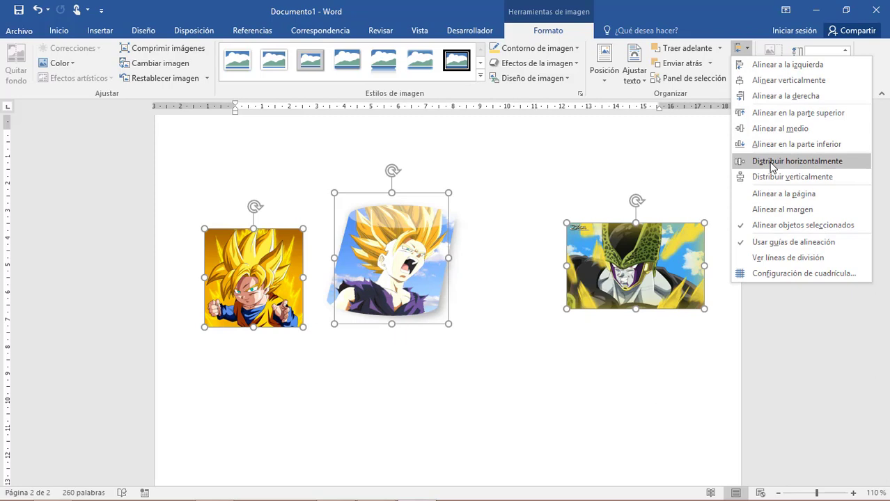
click(771, 163)
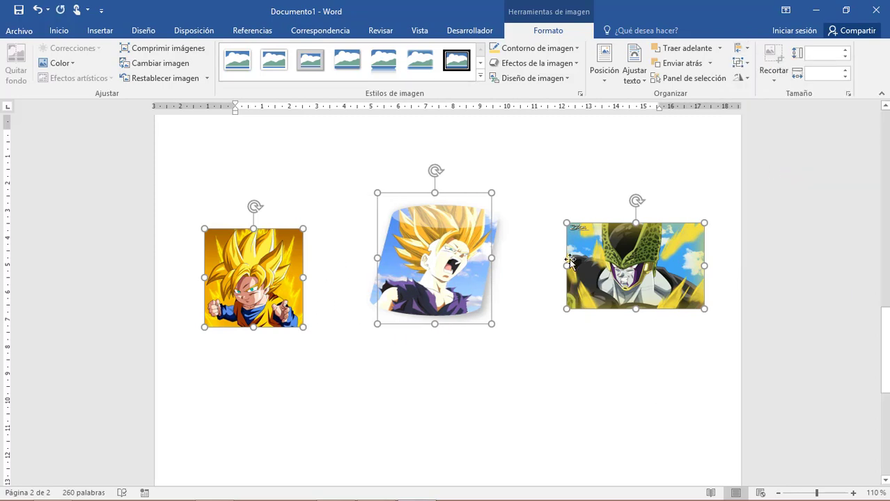
key(ctrl+z)
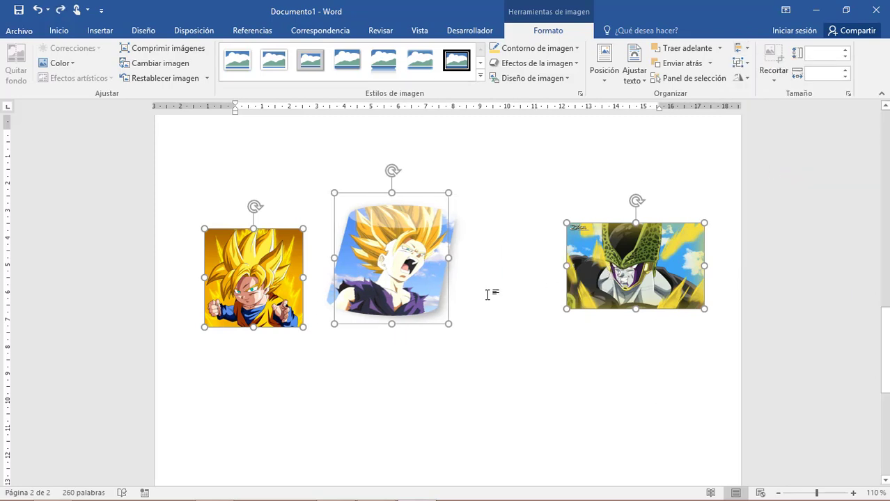
click(426, 341)
drag(352, 318, 216, 469)
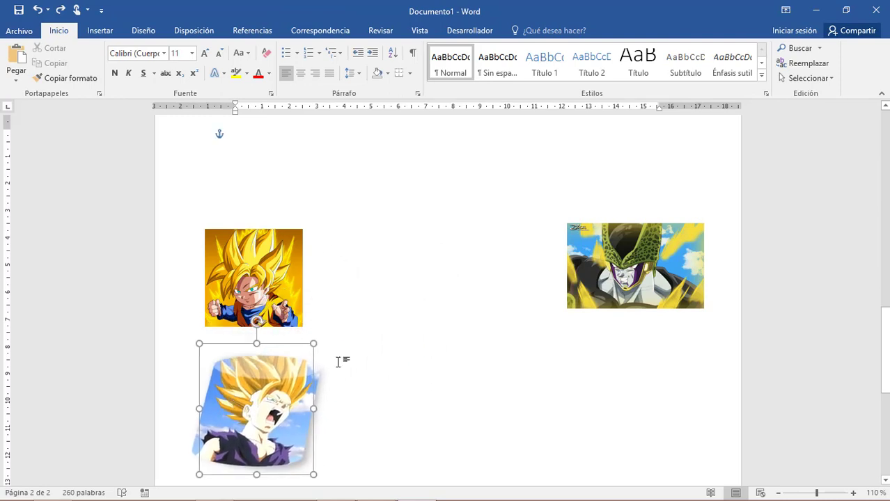
scroll(598, 296, down, 3)
scroll(622, 115, down, 2)
scroll(626, 223, up, 2)
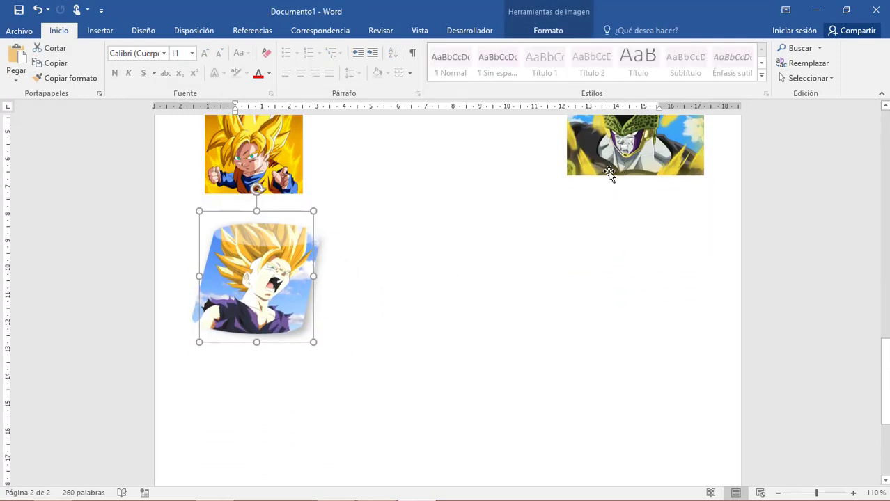
drag(608, 173, 205, 474)
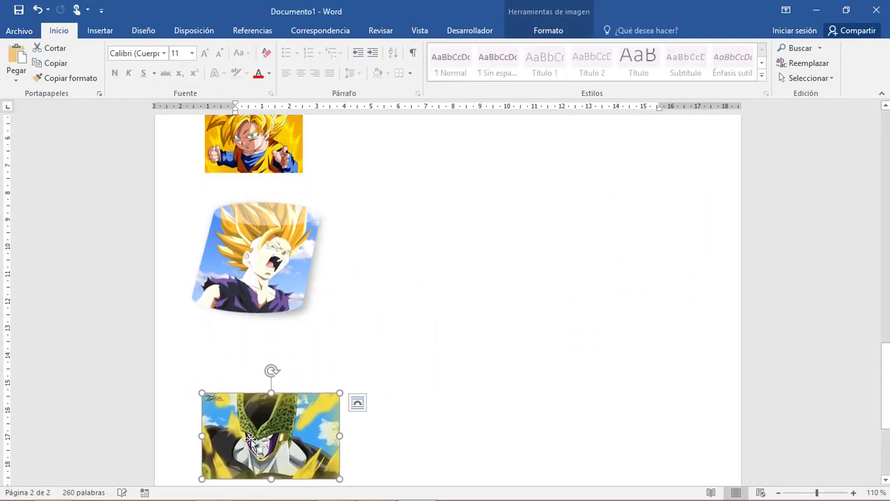
click(251, 325)
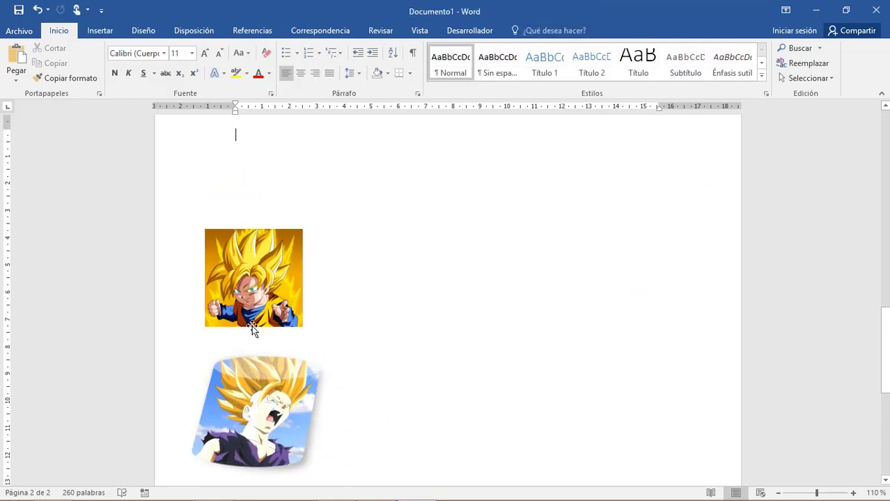
Select the three stacked pictures and distribute them evenly from top to bottom
click(251, 325)
ctrl+click(259, 371)
scroll(260, 371, down, 3)
ctrl+click(275, 448)
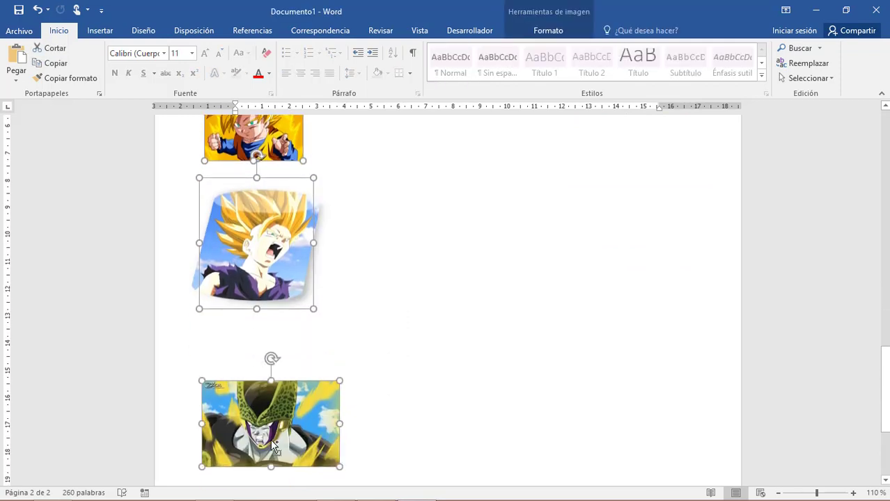
click(577, 30)
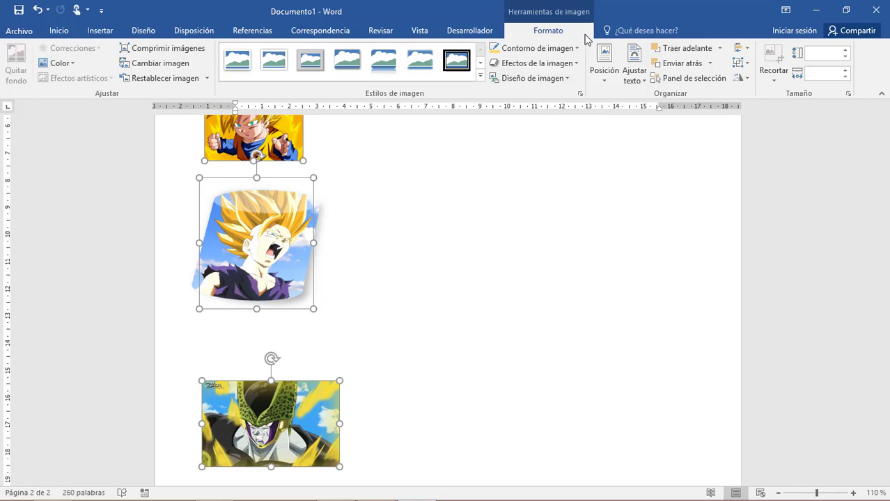
click(749, 63)
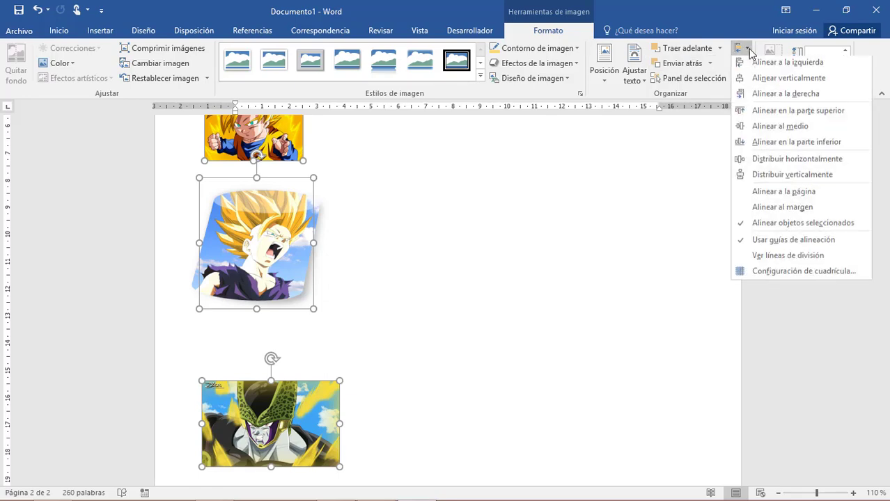
click(786, 174)
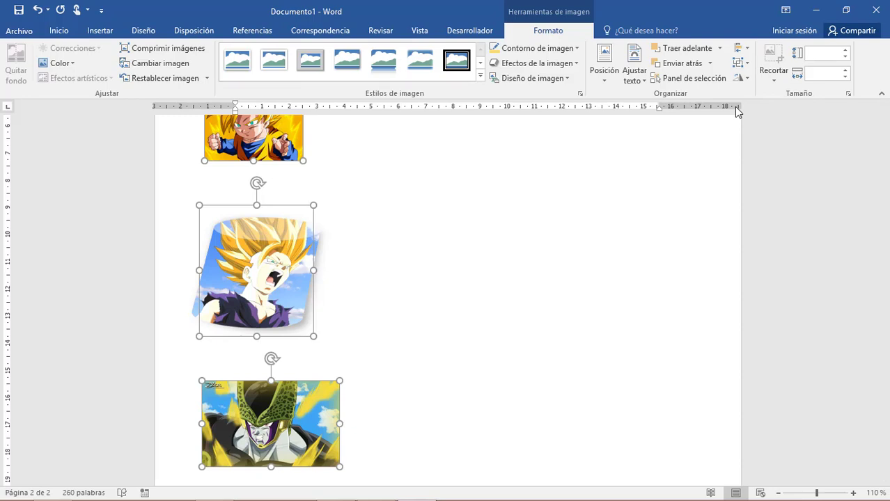
key(alt+Tab)
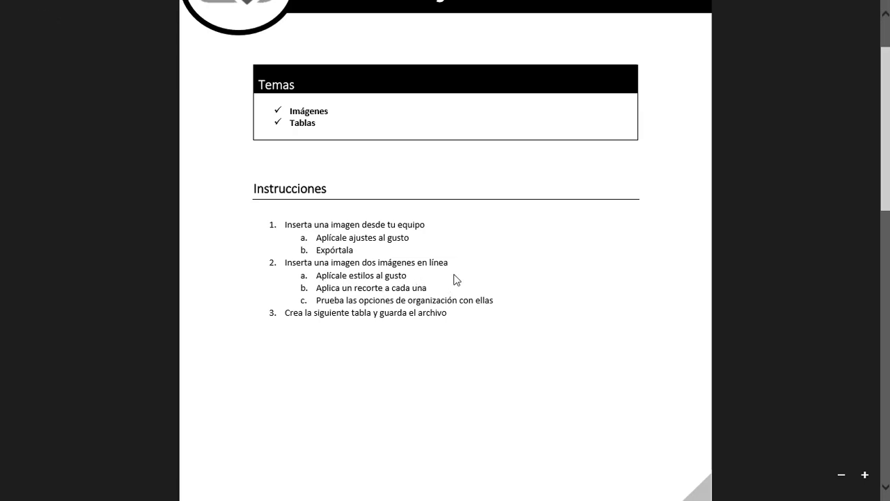
scroll(456, 279, down, 10)
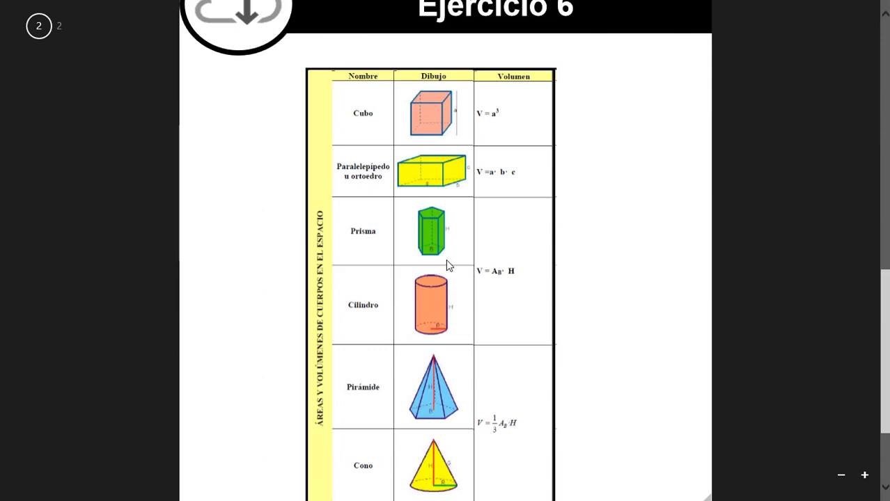
key(Escape)
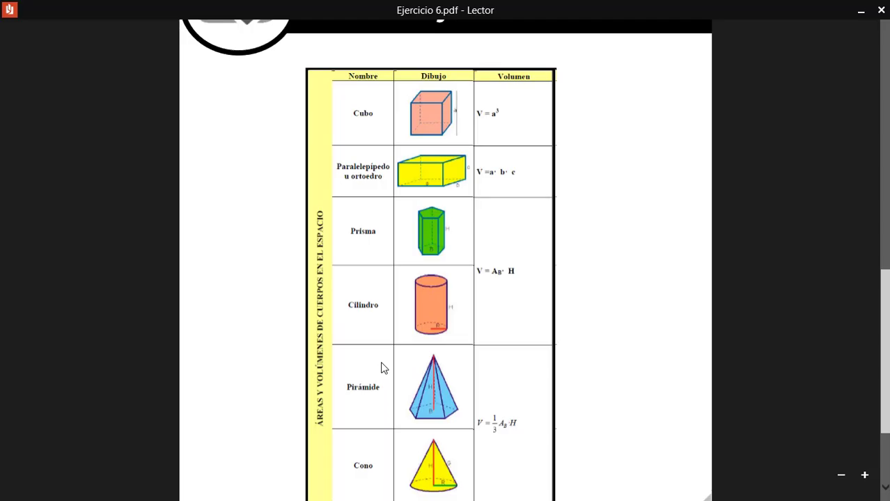
key(alt+Tab)
key(alt+Tab)
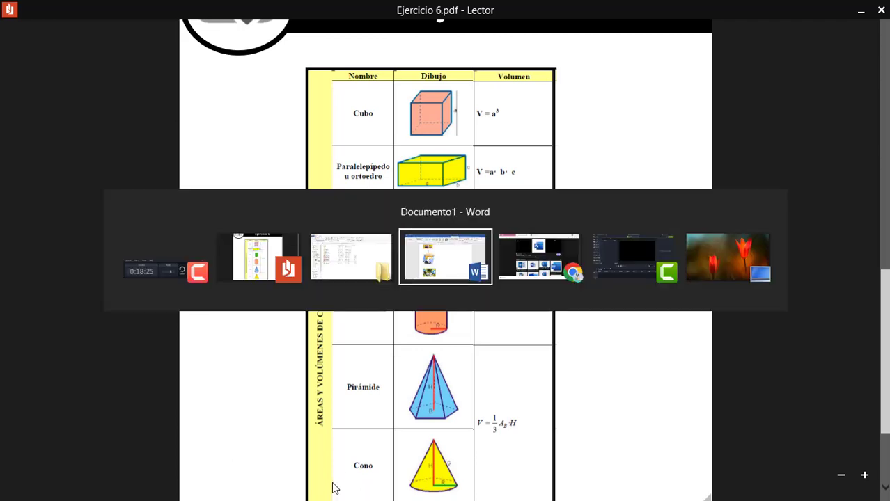
scroll(446, 362, down, 1)
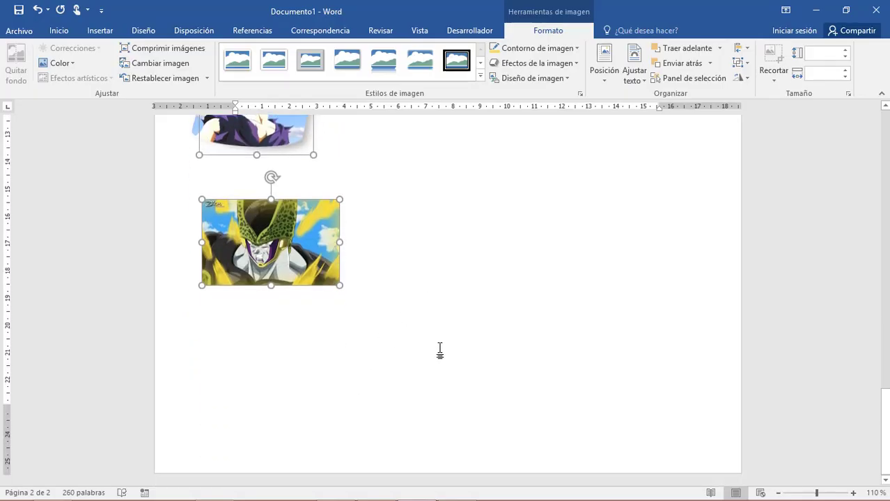
Insert a page break with Ctrl+Enter at the end of page 2 to create page 3
click(428, 278)
scroll(448, 315, up, 10)
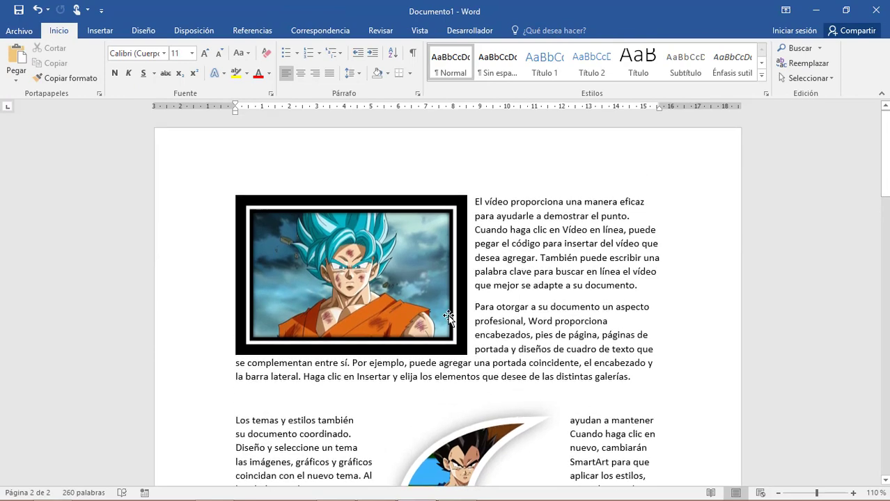
scroll(447, 314, down, 5)
scroll(447, 314, down, 7)
scroll(447, 314, down, 5)
scroll(448, 318, down, 3)
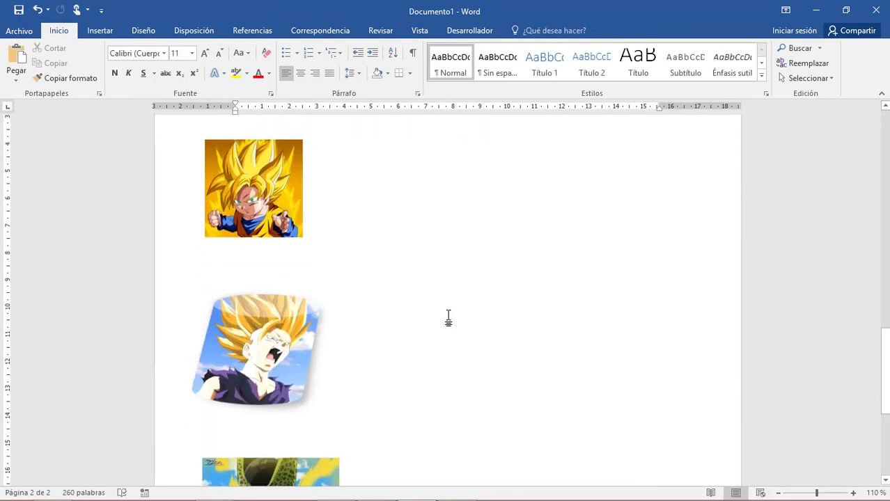
scroll(449, 318, down, 7)
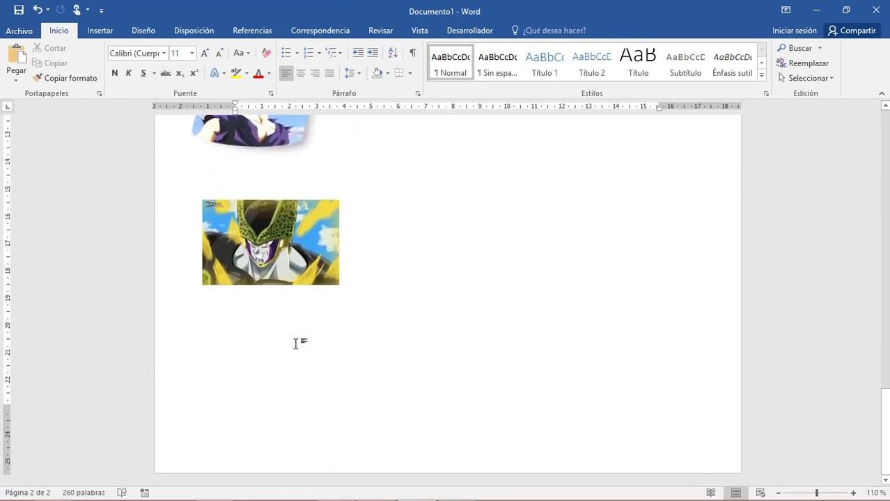
key(ctrl+Return)
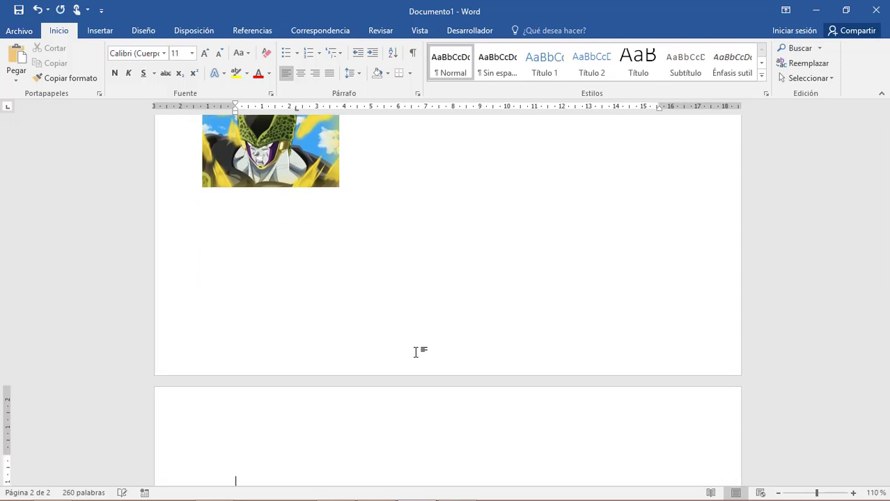
scroll(526, 364, down, 4)
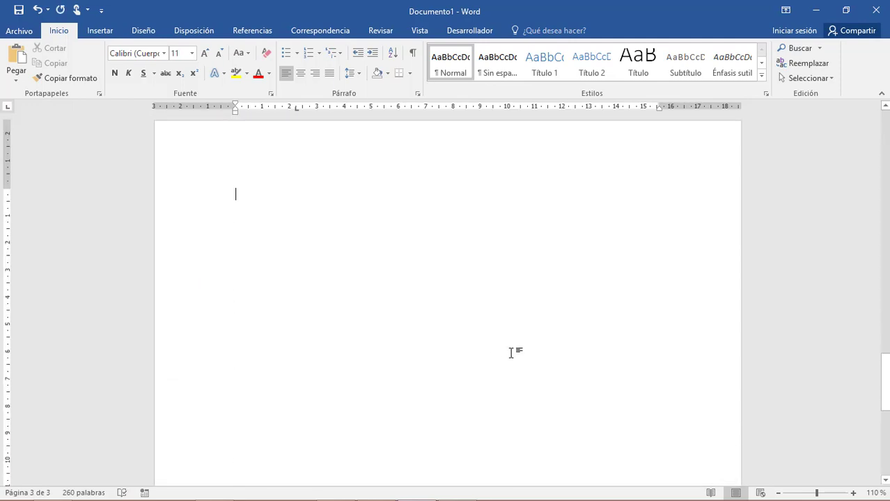
key(alt+Tab)
scroll(497, 284, down, 3)
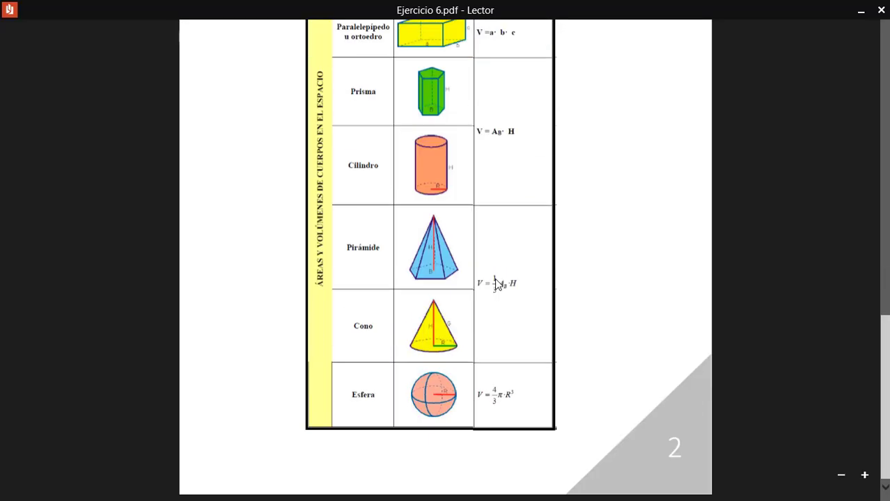
scroll(497, 284, up, 3)
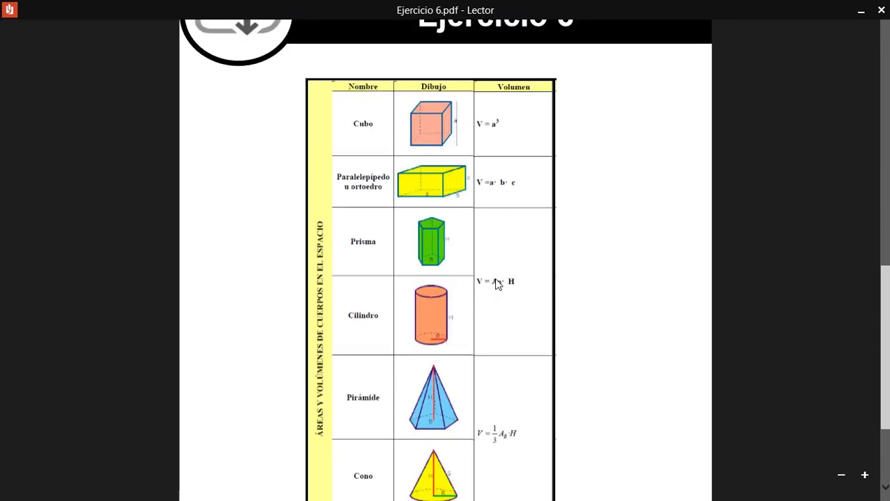
scroll(562, 125, down, 2)
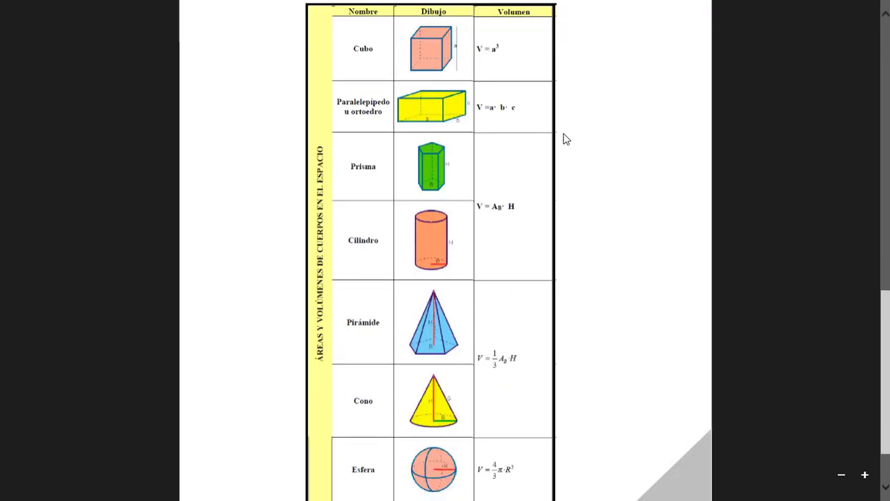
scroll(572, 149, down, 2)
scroll(571, 149, up, 4)
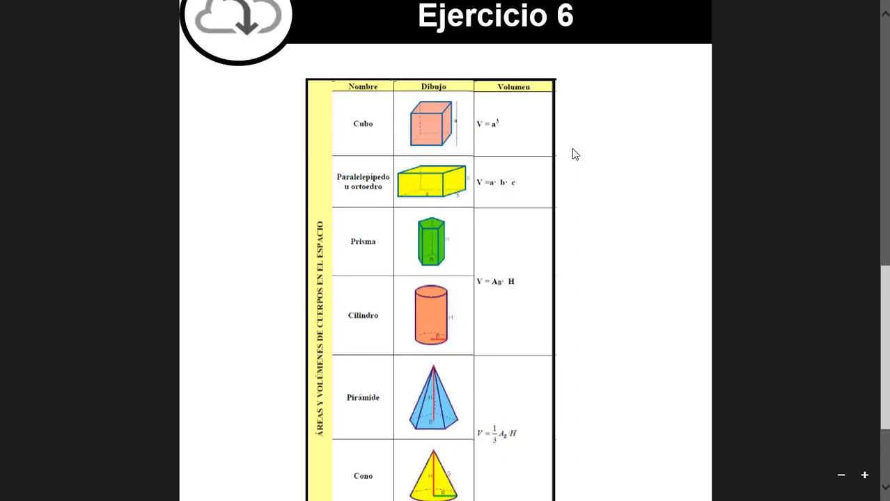
scroll(534, 129, up, 2)
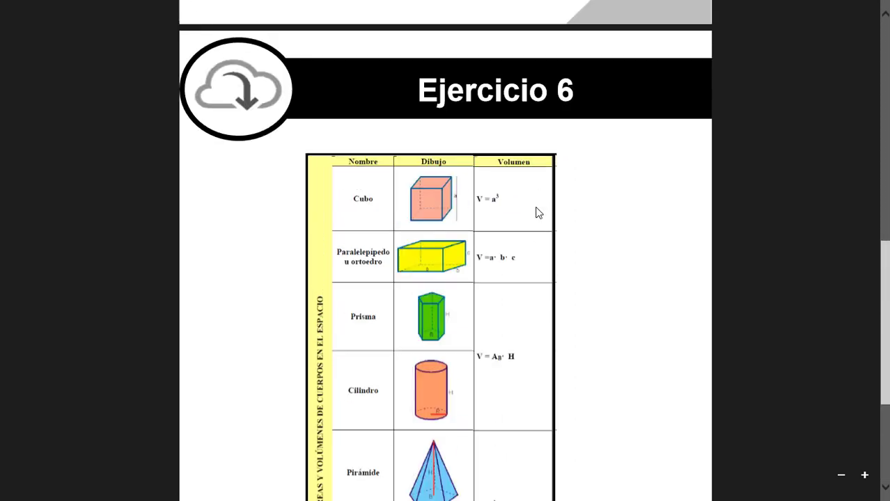
scroll(536, 212, down, 2)
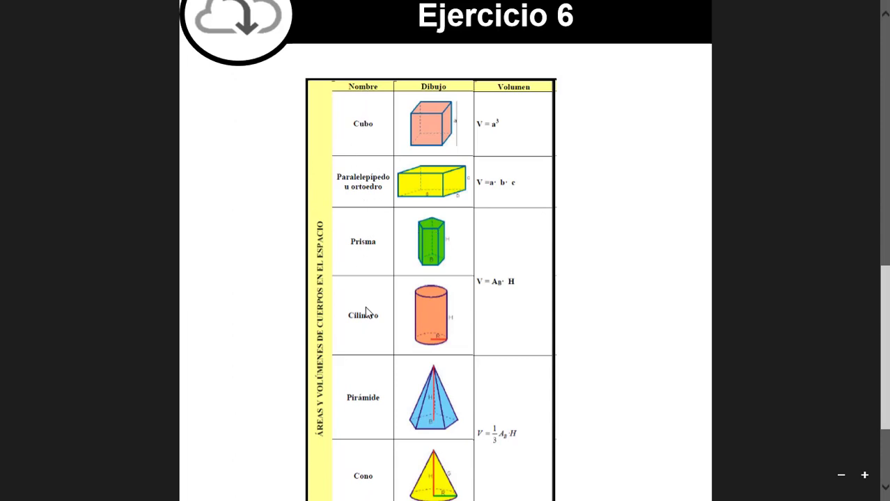
scroll(364, 392, down, 2)
scroll(403, 391, down, 2)
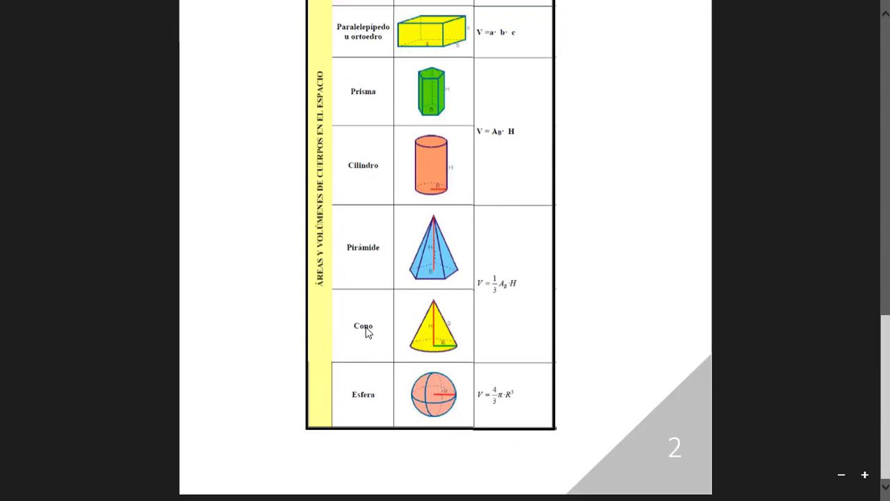
scroll(370, 399, up, 6)
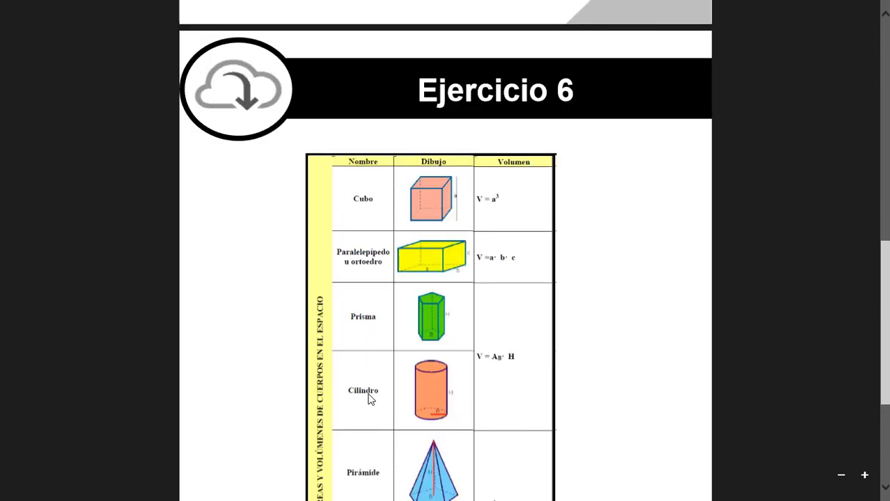
scroll(370, 396, down, 4)
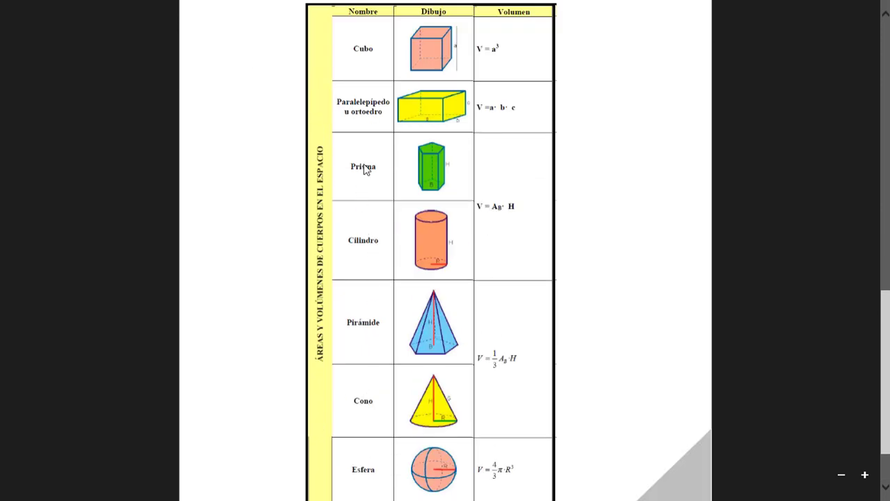
scroll(379, 93, up, 2)
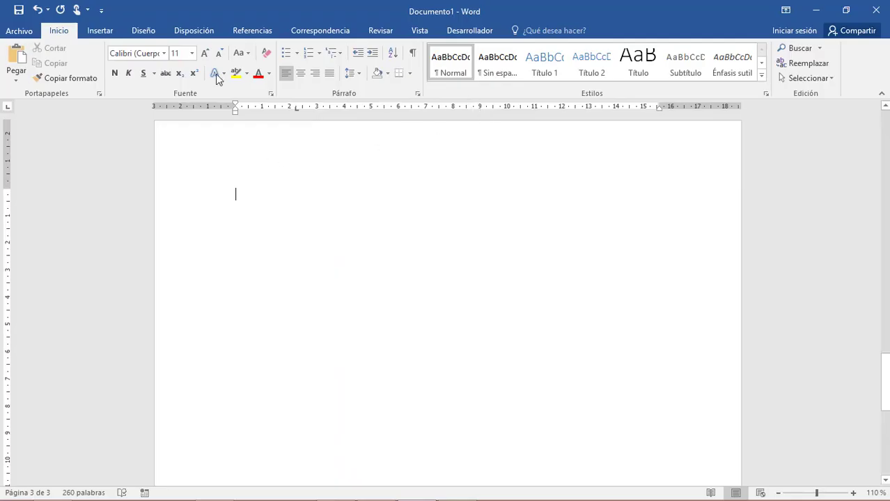
Insert a table of 4 columns and 8 rows on page 3
click(100, 30)
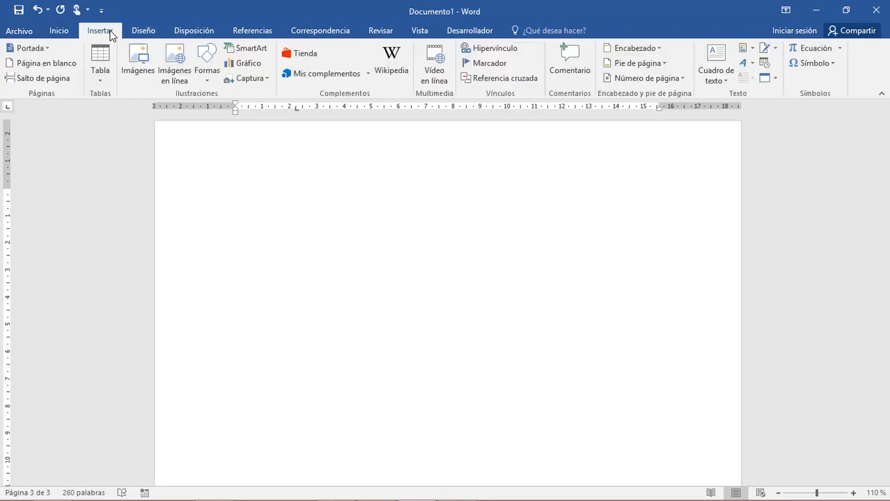
click(103, 82)
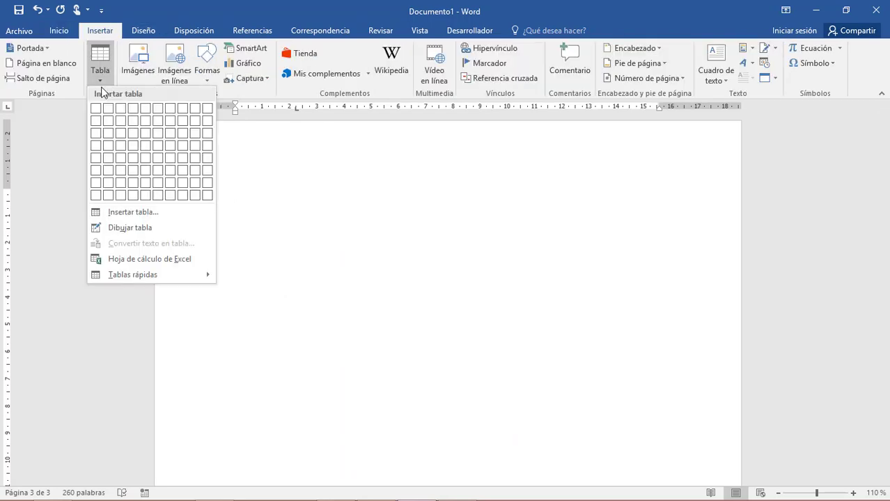
click(154, 208)
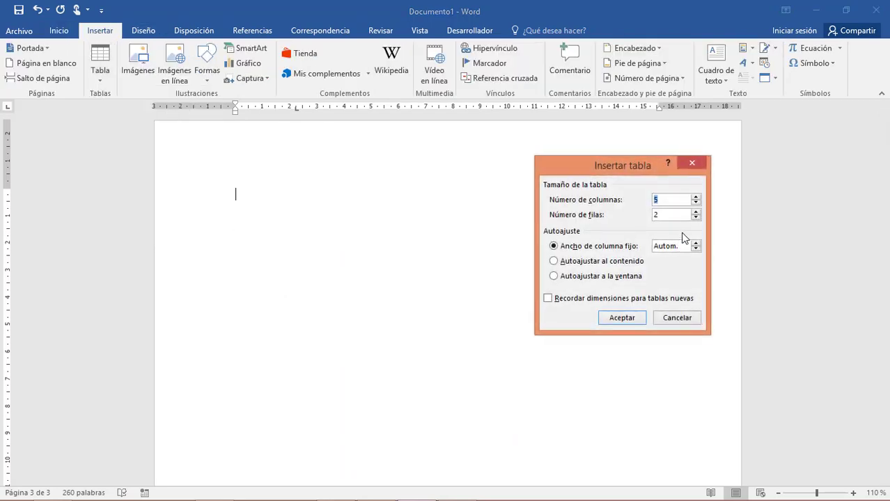
text(4)
click(633, 319)
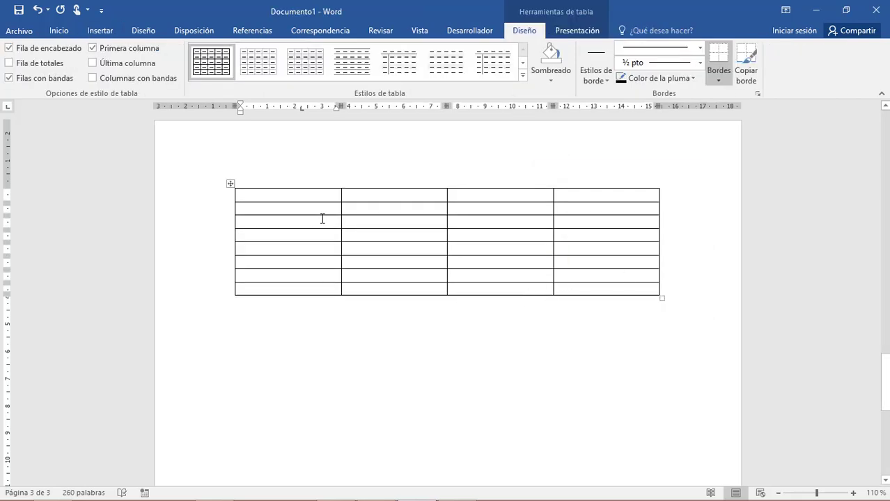
Narrow column 1 to a thin strip and column 2 across all rows, comparing with the PDF
drag(340, 212, 256, 221)
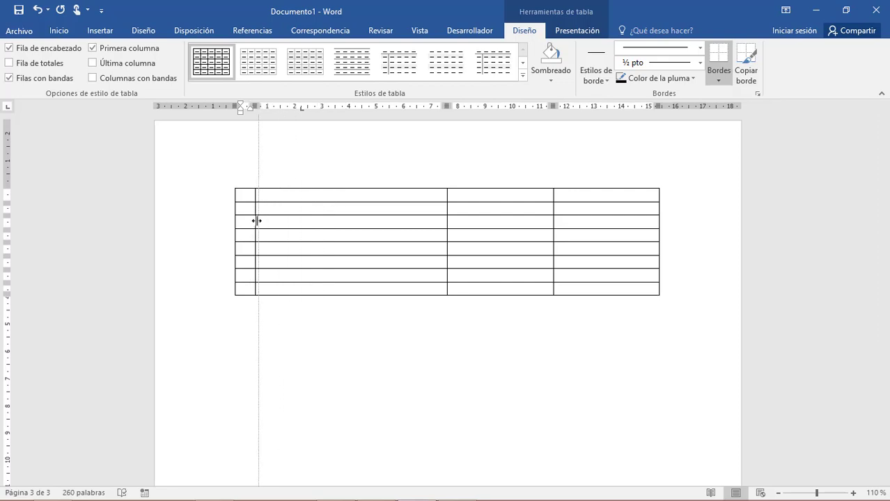
click(446, 213)
drag(447, 209, 381, 209)
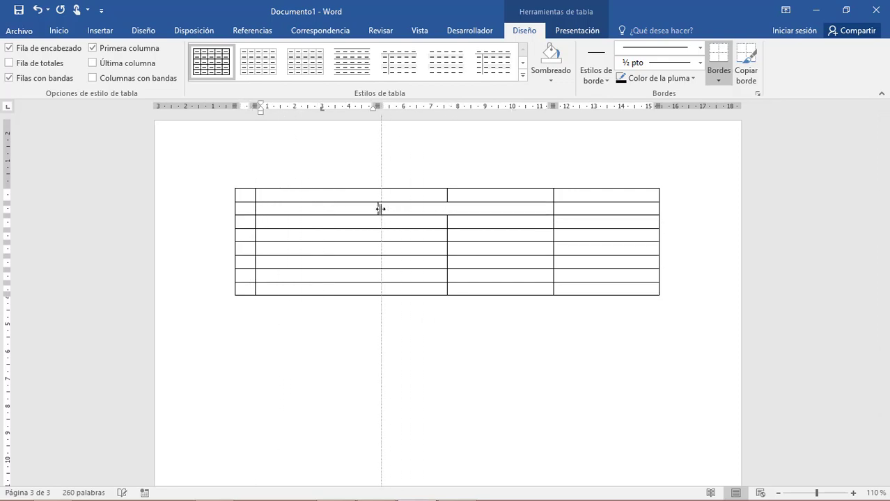
key(ctrl+z)
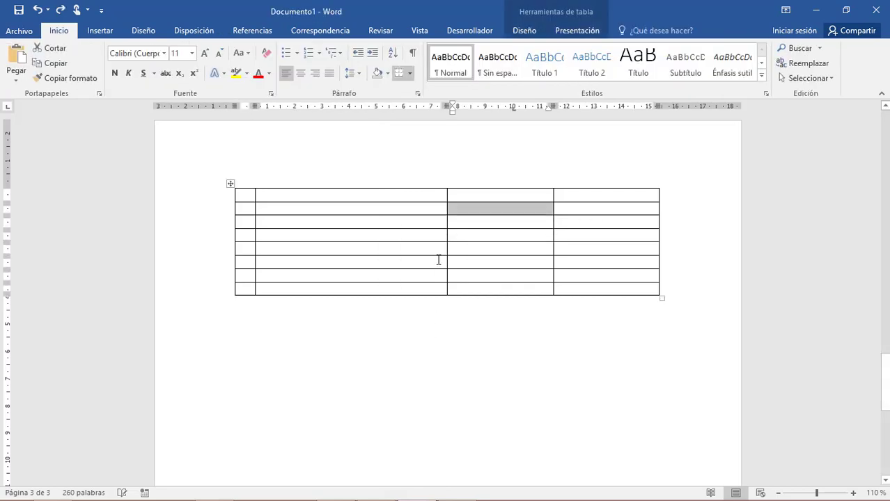
key(ctrl+a)
drag(405, 203, 391, 203)
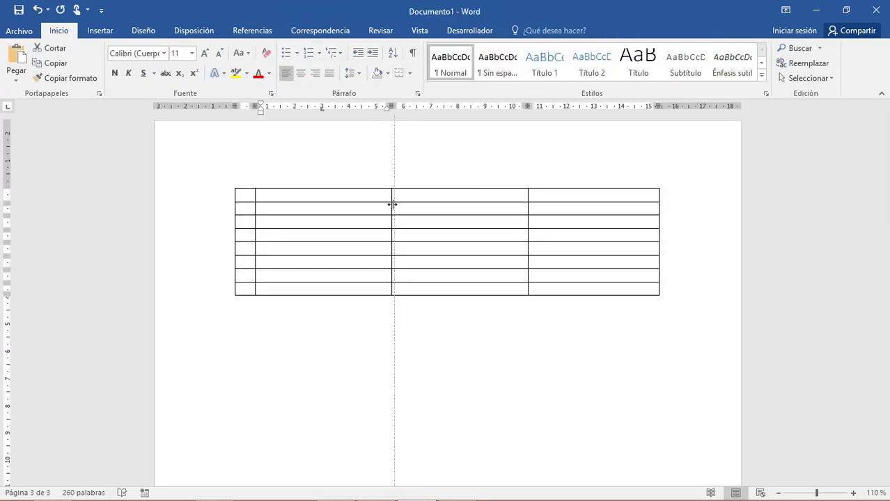
click(459, 380)
key(alt+Tab)
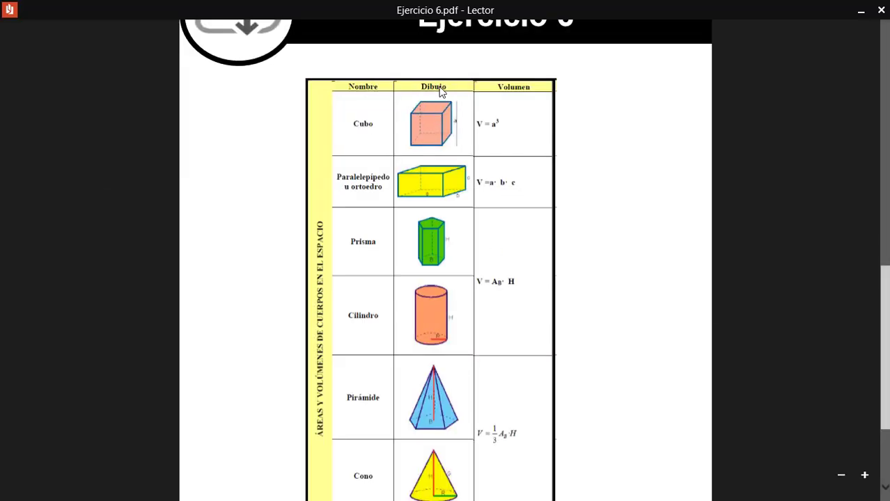
key(alt+Tab)
click(308, 198)
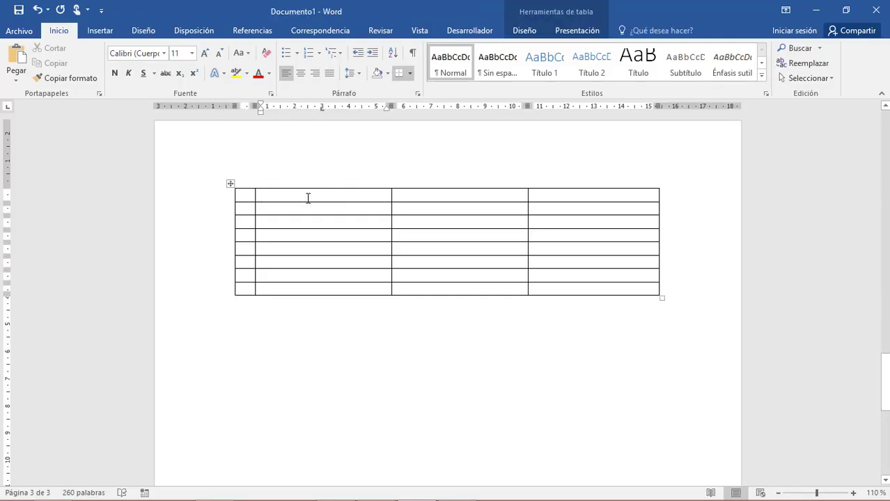
Type headers NOMBRE, DIBUJO and VOLUMEN across row 1, then compare with the PDF
text(NOMBRE)
key(Tab)
text(DIBUJO)
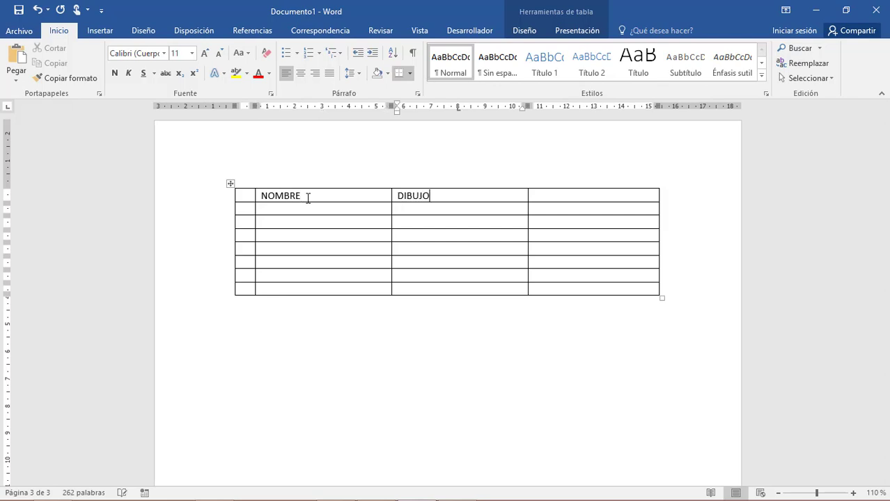
key(Tab)
text(OLUM)
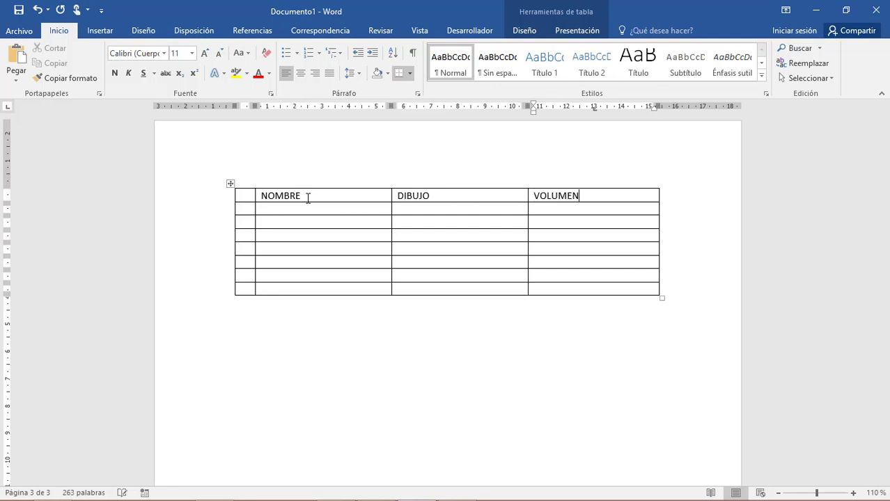
key(alt+Tab)
scroll(343, 385, down, 3)
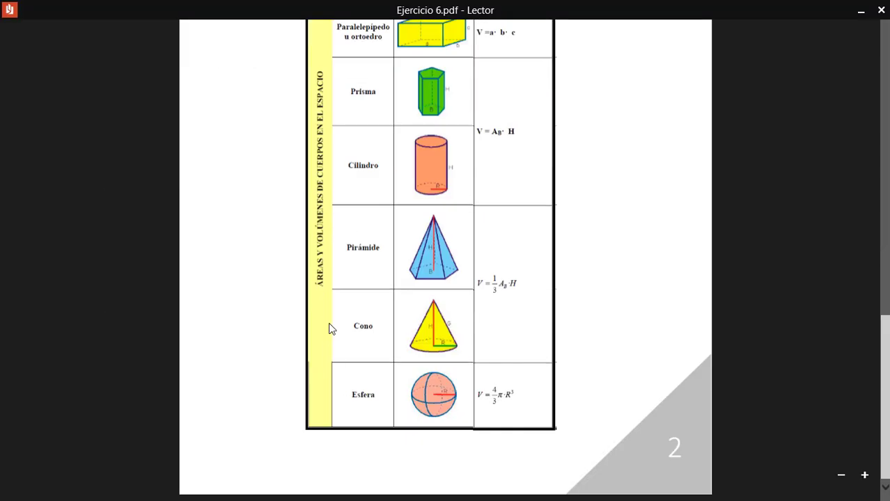
scroll(331, 328, up, 3)
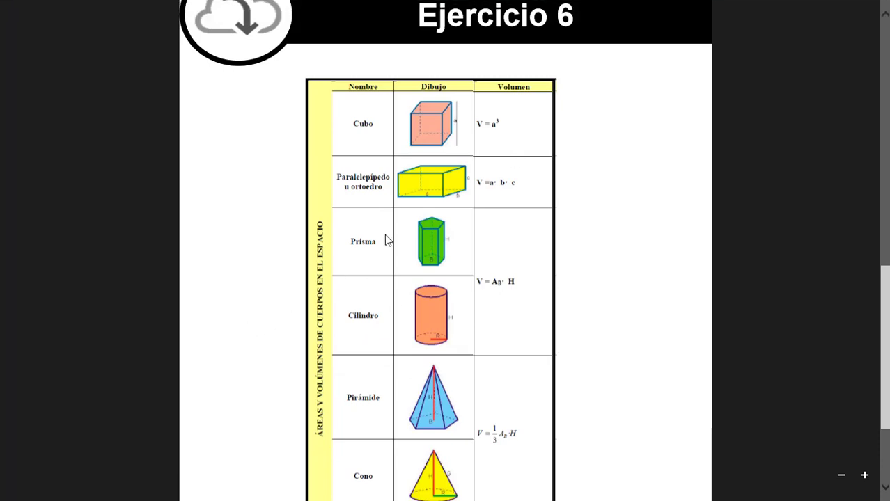
key(alt+Tab)
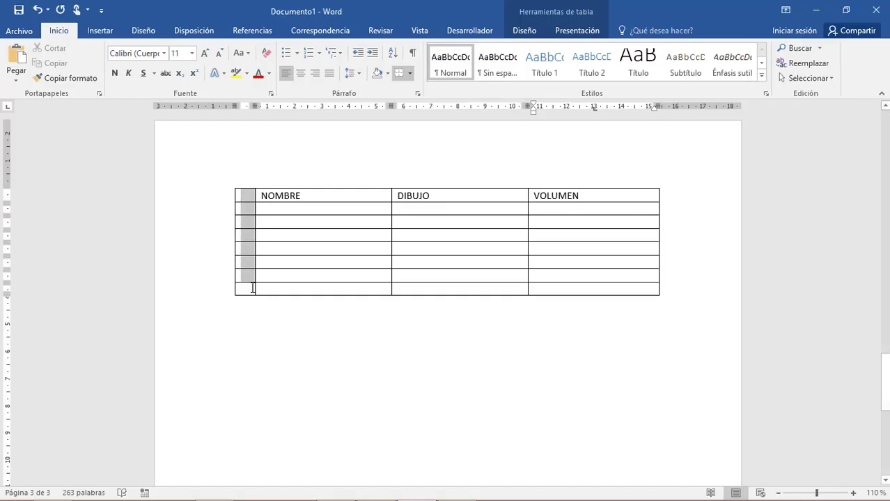
Merge the first column into one cell and type VOLUMENES DE CUERPOS EN EL ESPACIO
drag(249, 197, 251, 302)
click(470, 31)
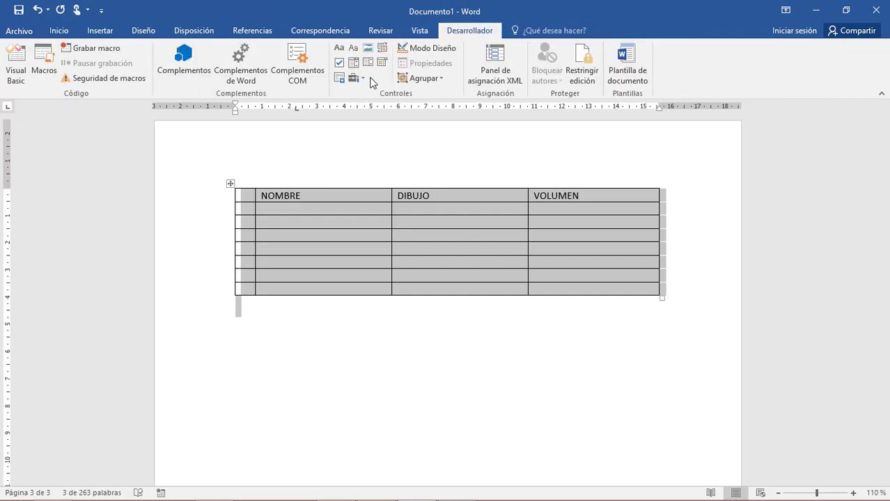
click(243, 221)
drag(248, 198, 240, 287)
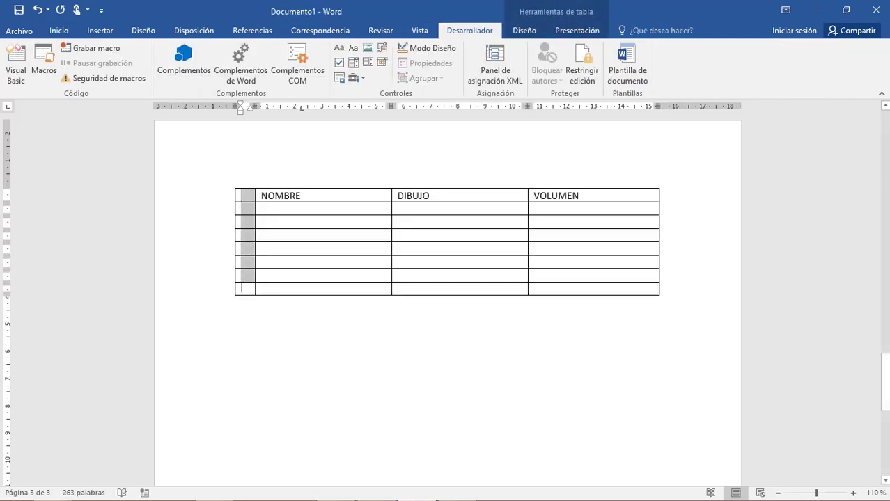
click(535, 34)
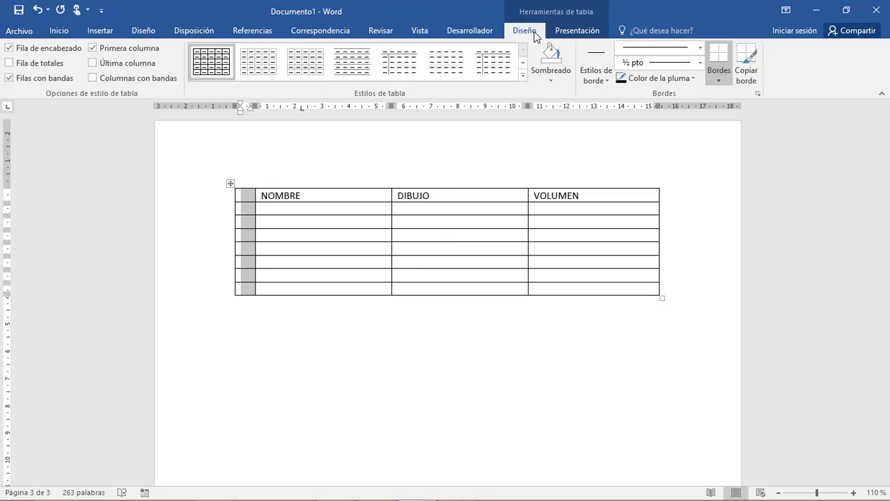
click(576, 31)
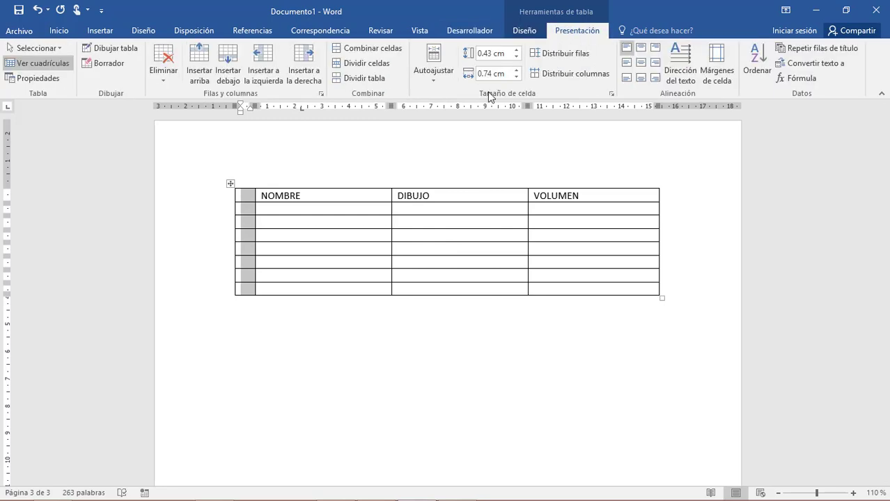
click(366, 48)
click(265, 223)
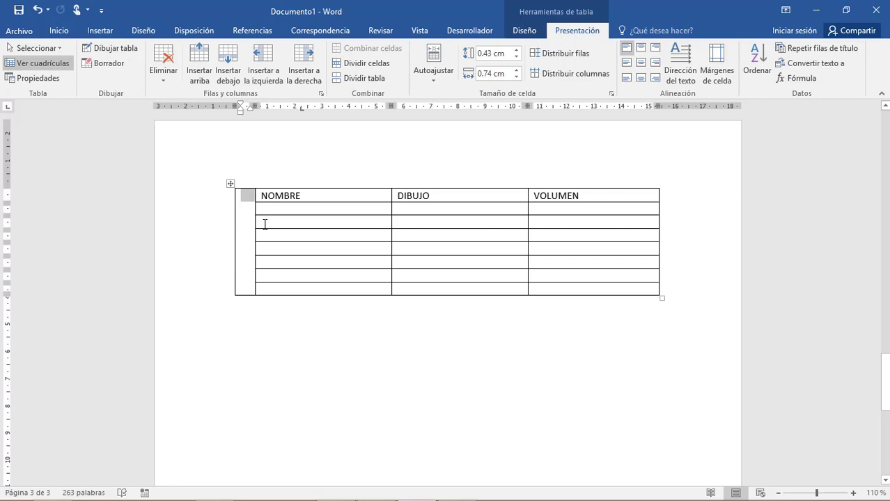
text(VOLUMEN)
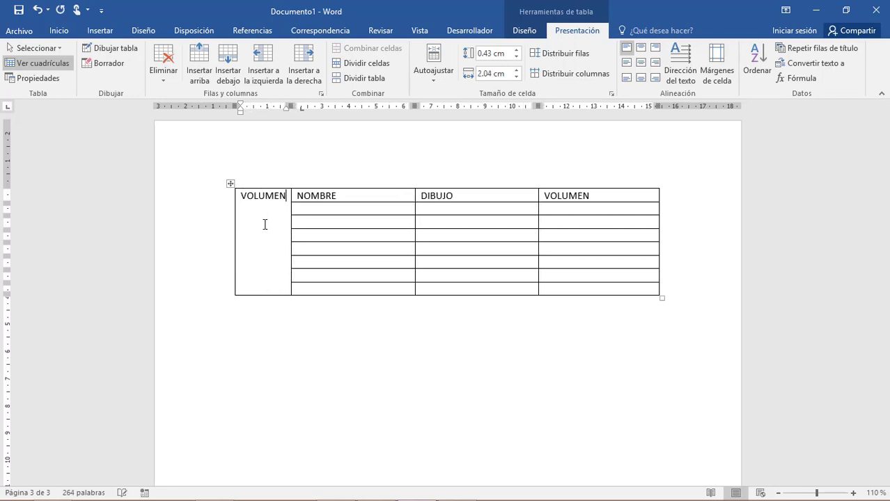
text(ES DE CUERPOS EN EL ESPA)
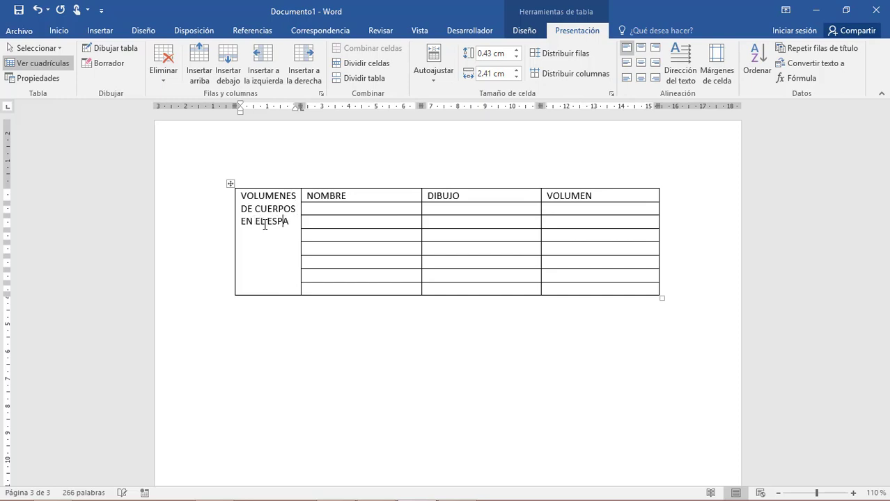
text(CIO)
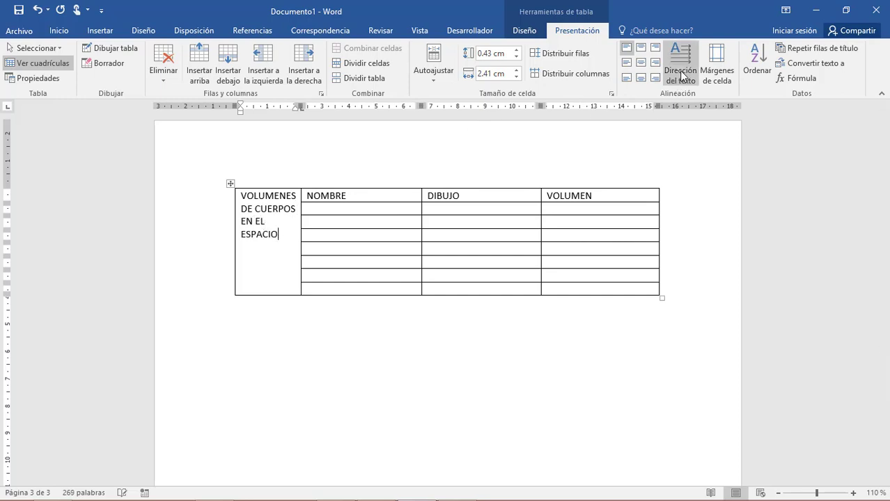
Rotate the side title to read vertically bottom-to-top, checking the PDF for reference
click(678, 70)
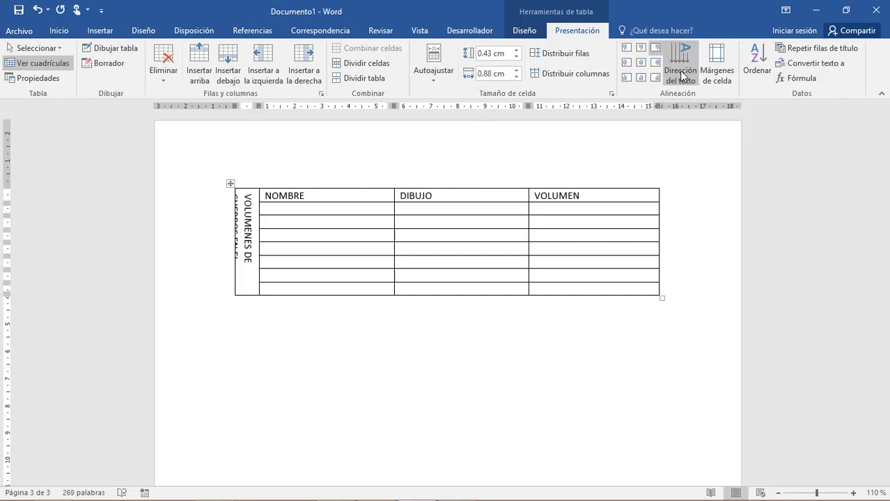
click(679, 70)
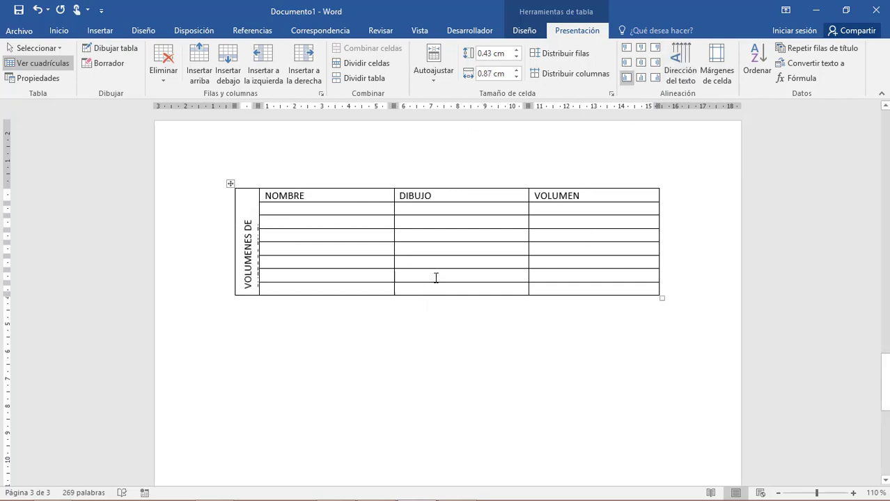
key(alt+Tab)
key(alt+Tab)
click(230, 183)
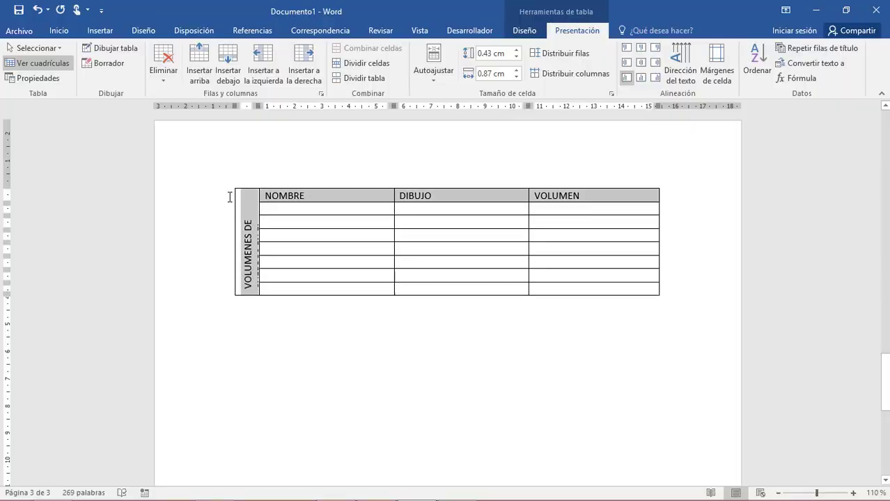
Shade the selected header cells light yellow and make their text bold and centred
click(524, 30)
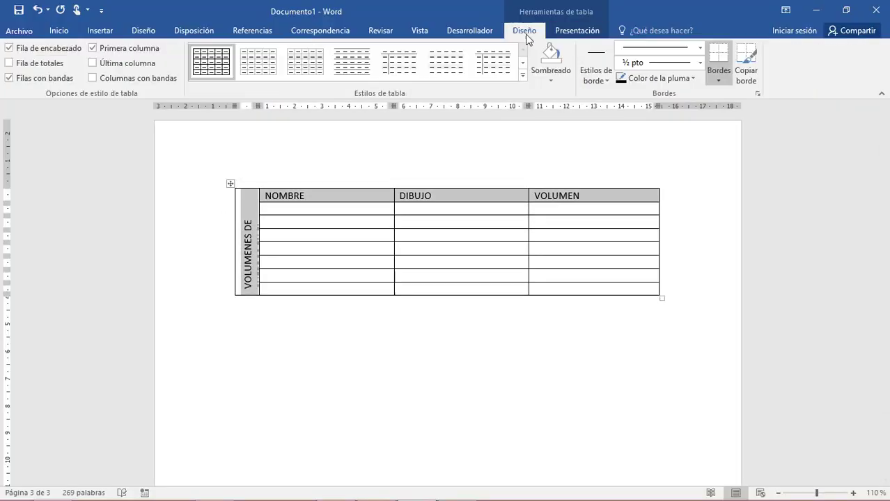
click(552, 81)
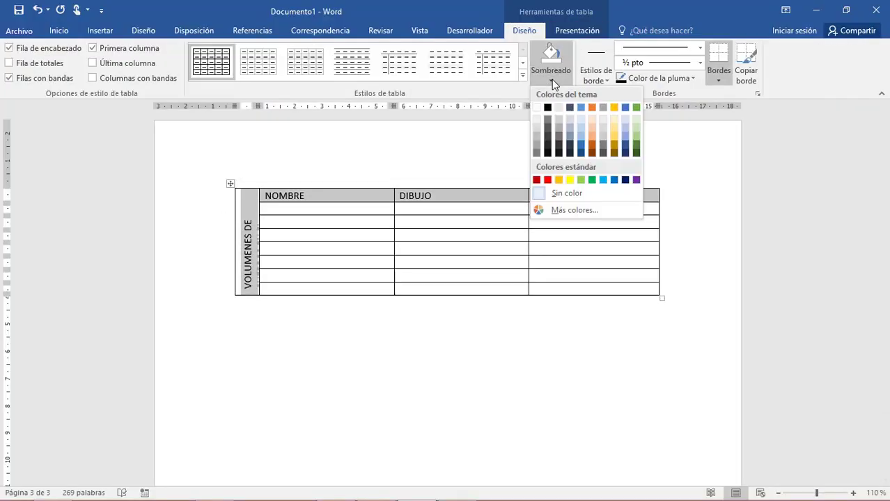
click(617, 132)
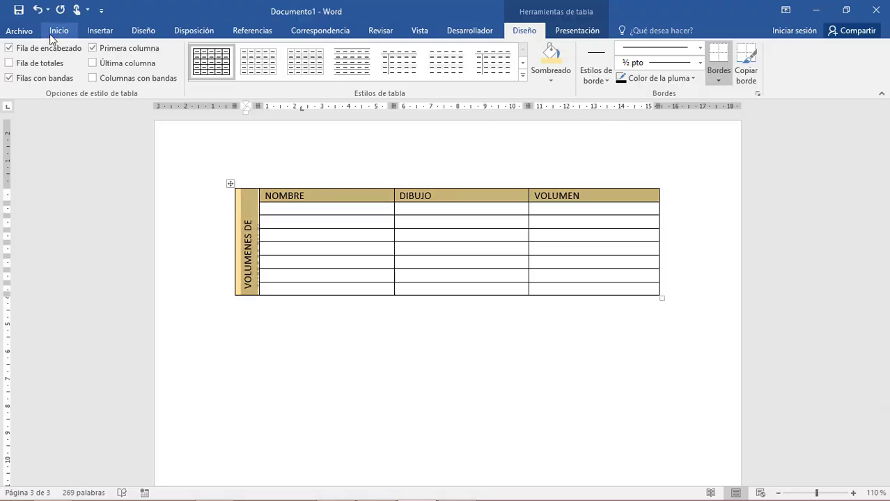
click(58, 30)
click(114, 73)
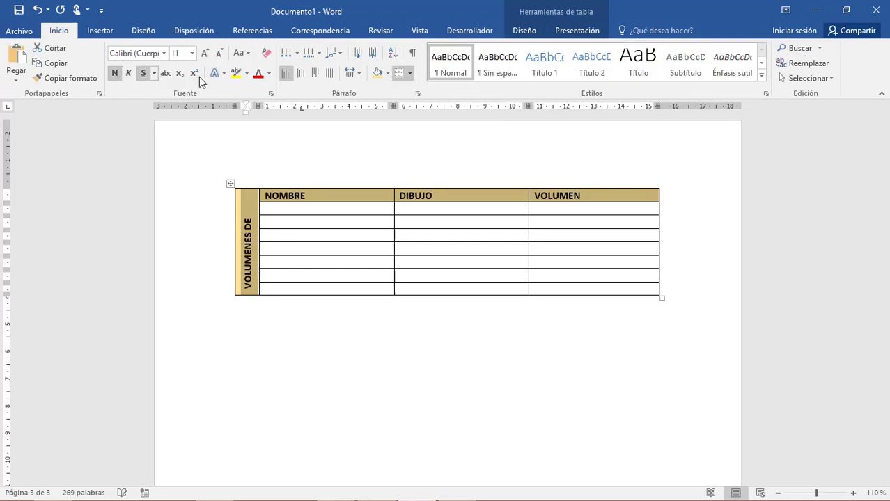
click(300, 73)
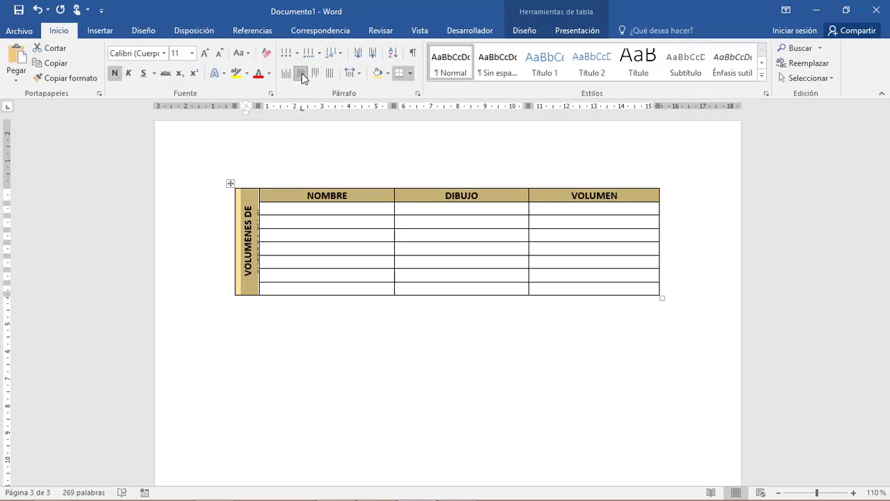
Centre the text in the table's empty body cells, checking against the PDF table
key(alt+Tab)
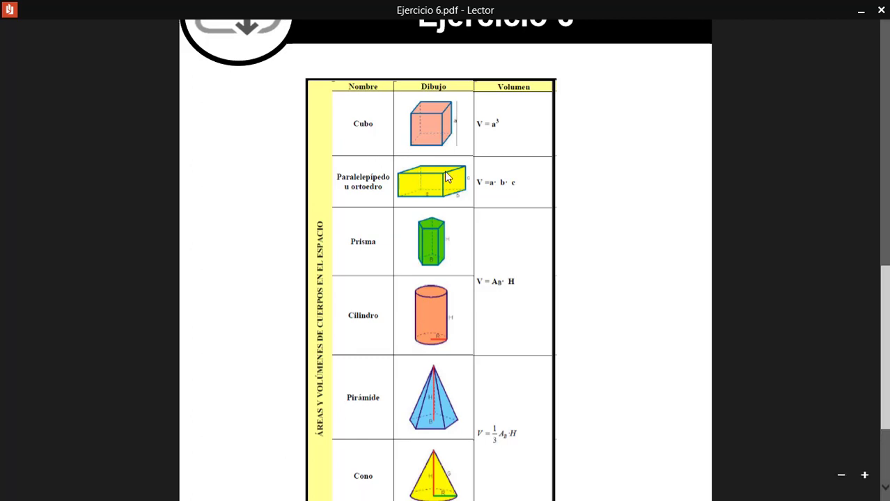
key(alt+Tab)
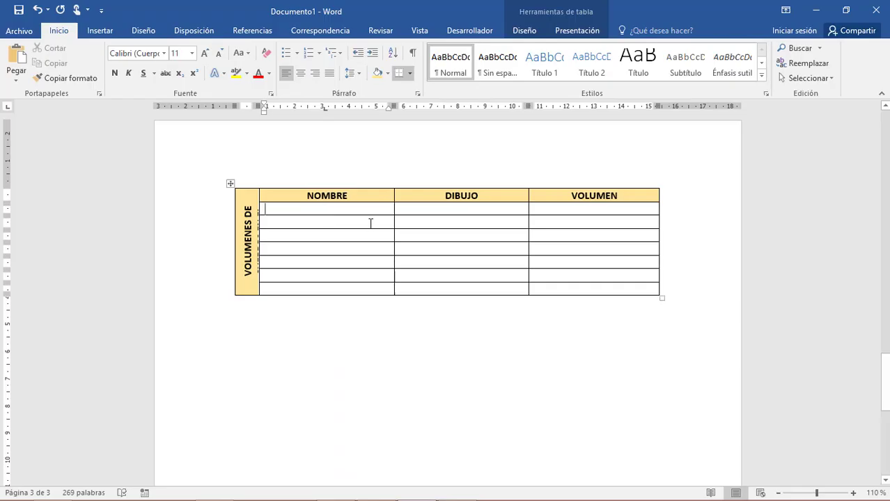
mouse_move(362, 211)
mouse_down()
mouse_move(362, 295)
mouse_move(596, 284)
mouse_up()
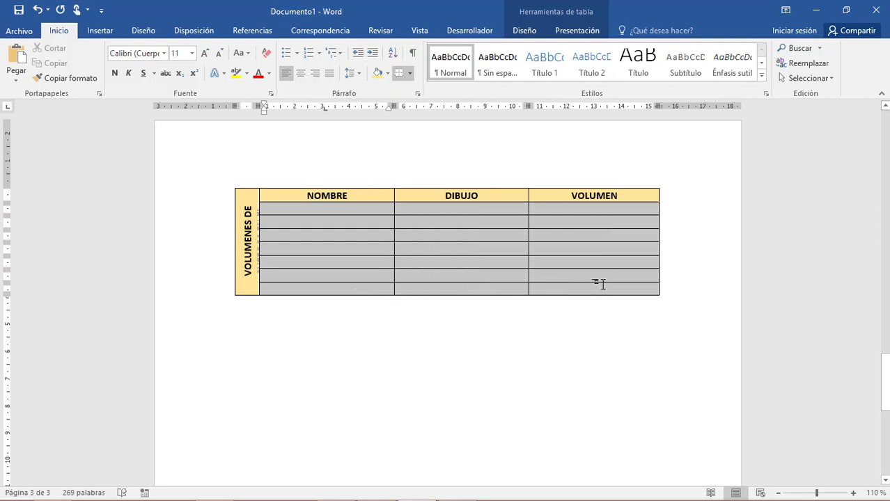
click(301, 72)
click(327, 212)
key(alt+Tab)
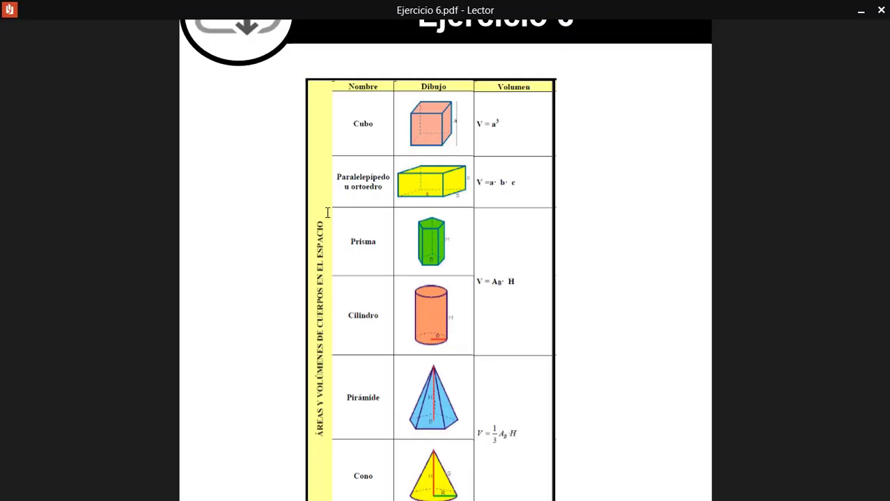
key(alt+Tab)
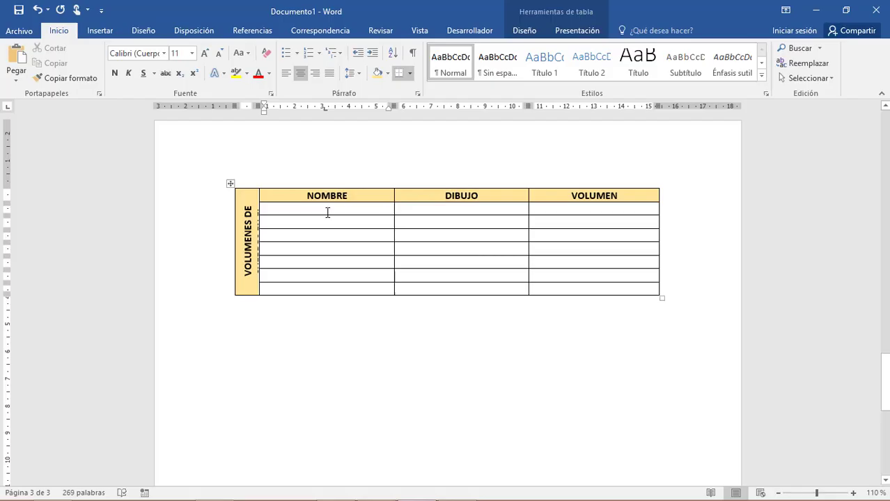
Enter 'Cubo' and 'Paralepipedo u ortoedro' in the first two NOMBRE cells
text(Cubo)
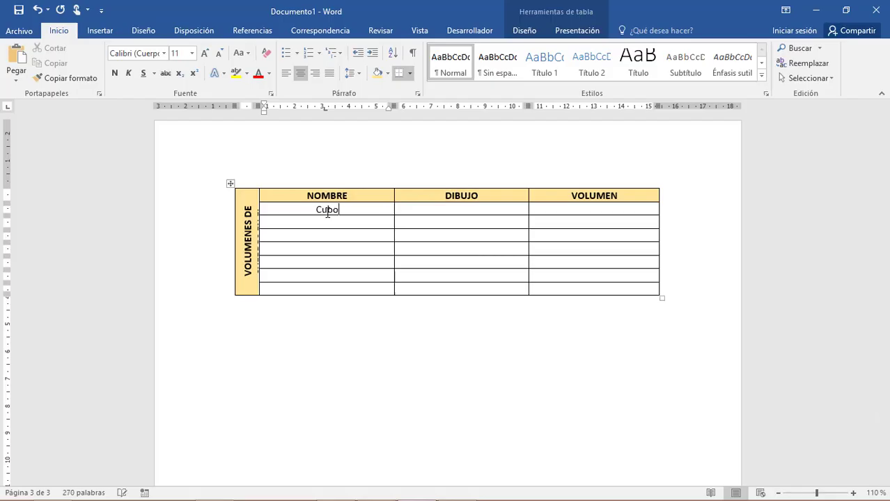
key(alt+Tab)
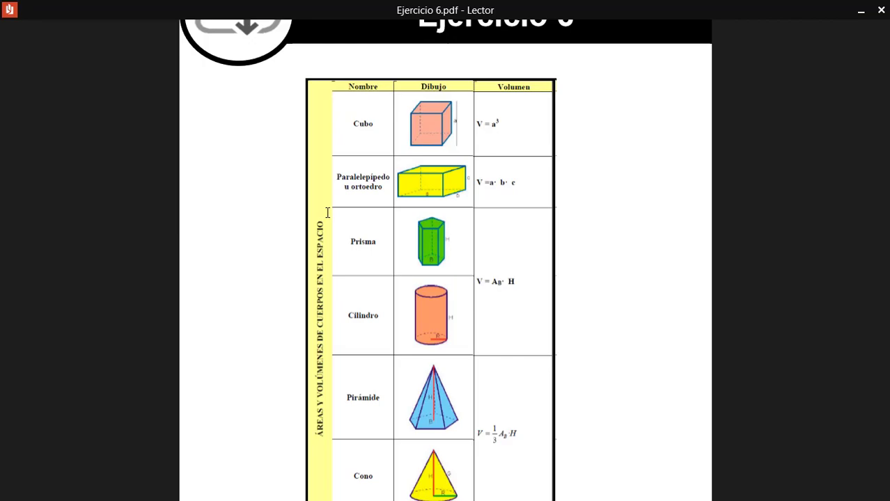
key(alt+Tab)
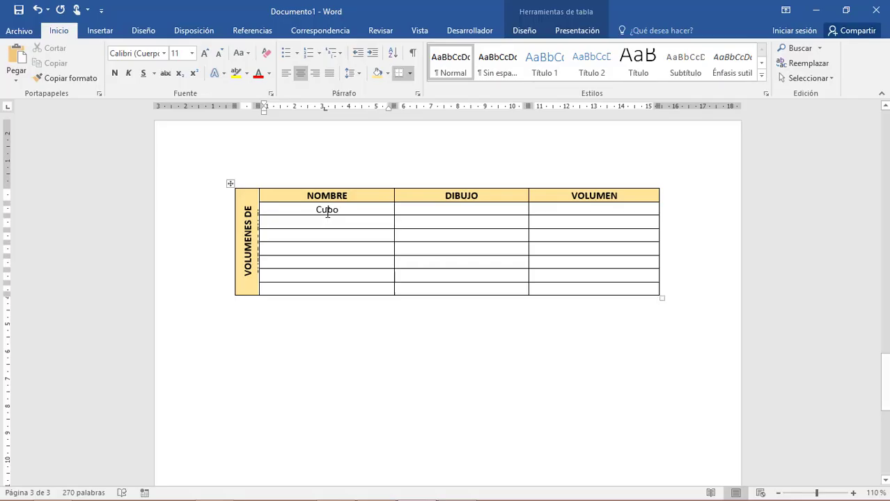
key(Down)
text(Paralepi)
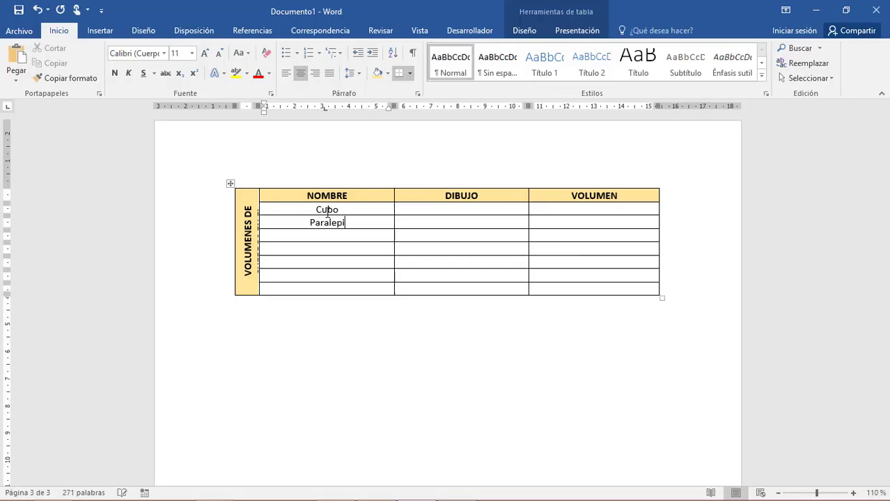
text(pedi)
key(BackSpace)
key(BackSpace)
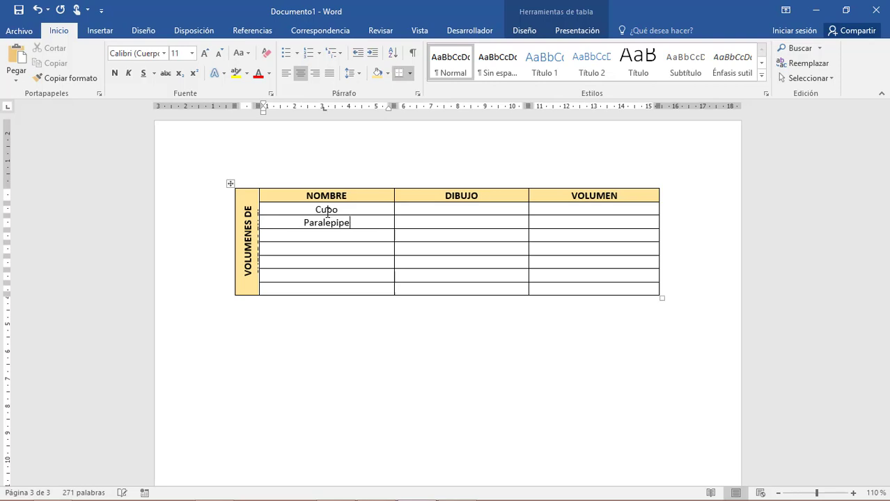
text(do)
key(alt+Tab)
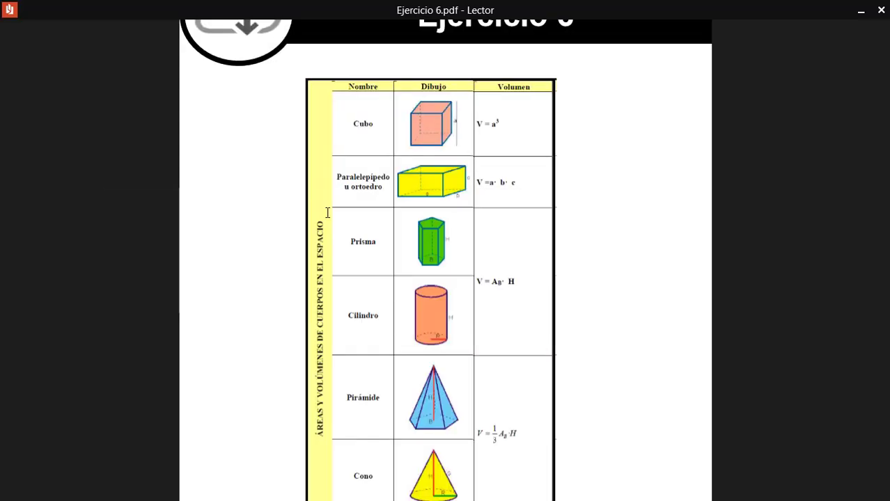
key(alt+Tab)
text(u ort)
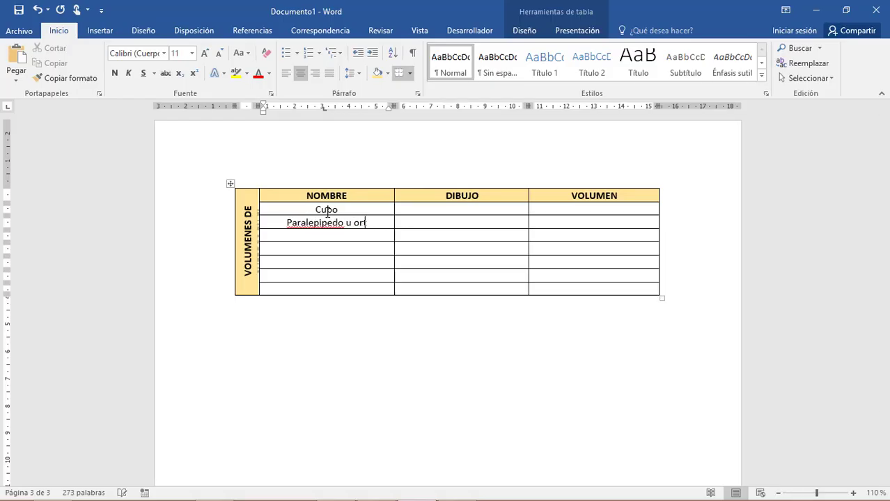
text(oedro)
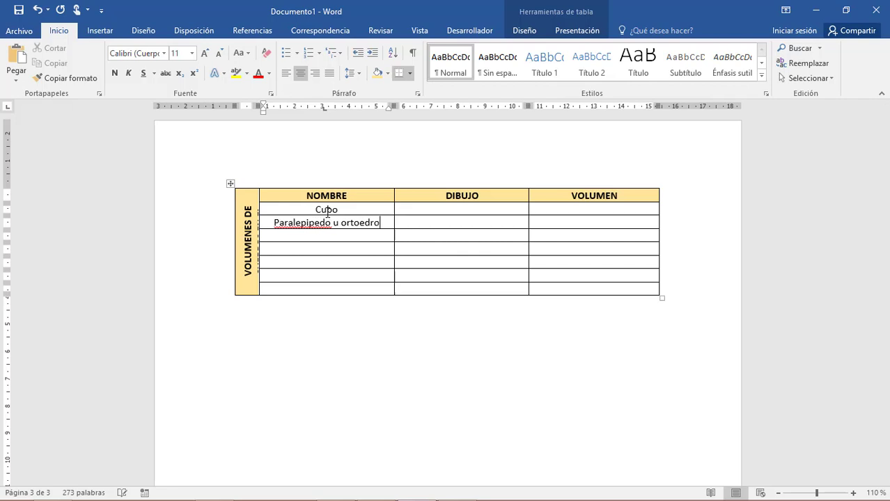
right_click(318, 229)
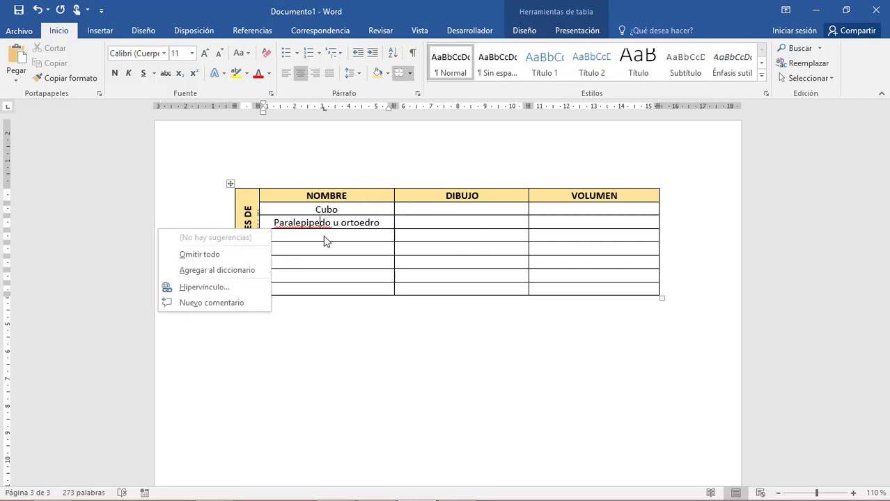
key(Escape)
key(alt+Tab)
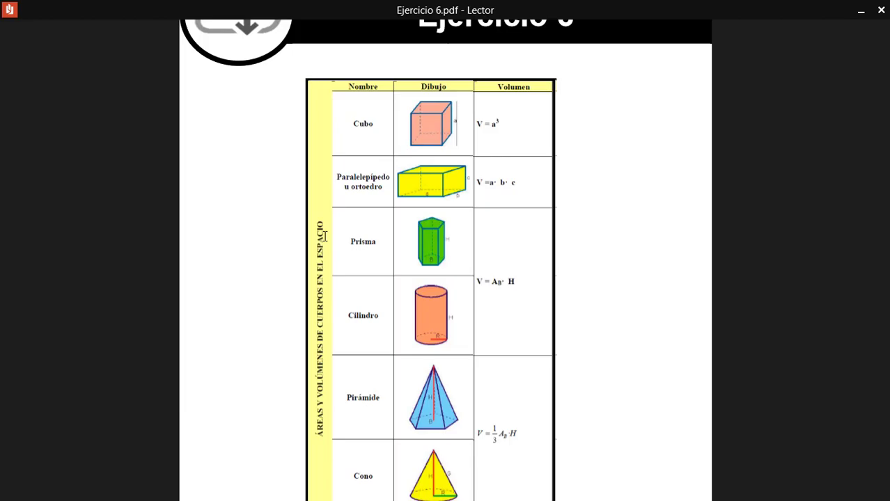
key(alt+Tab)
Fill the remaining NOMBRE cells with Prisma, Cilindro, Piramide, Cono and Esfera
click(325, 237)
text(Prism)
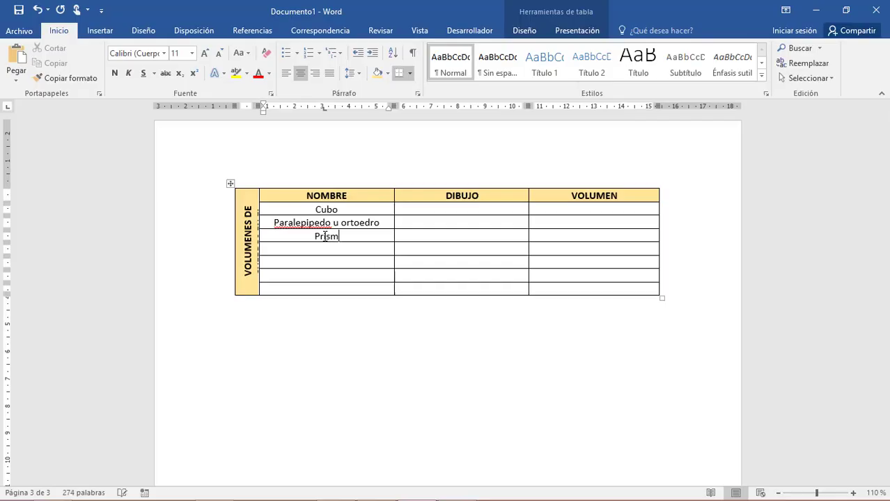
text(a)
text(ndro)
key(alt+Tab)
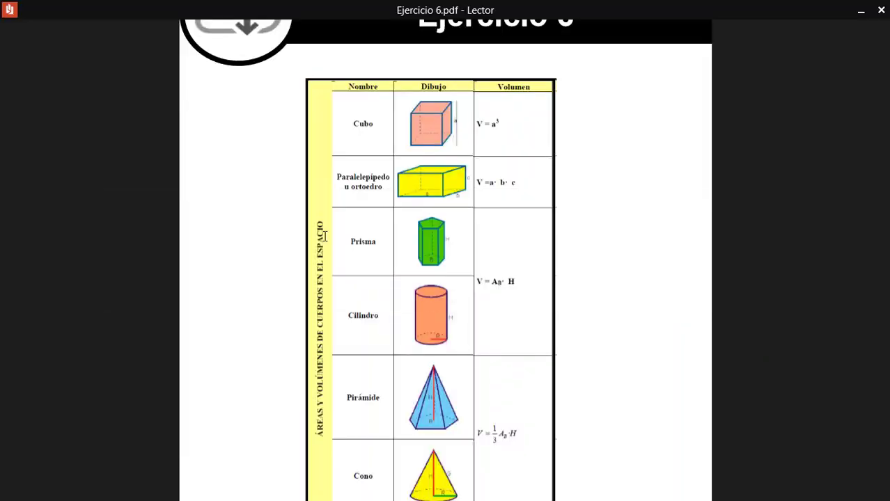
key(alt+Tab)
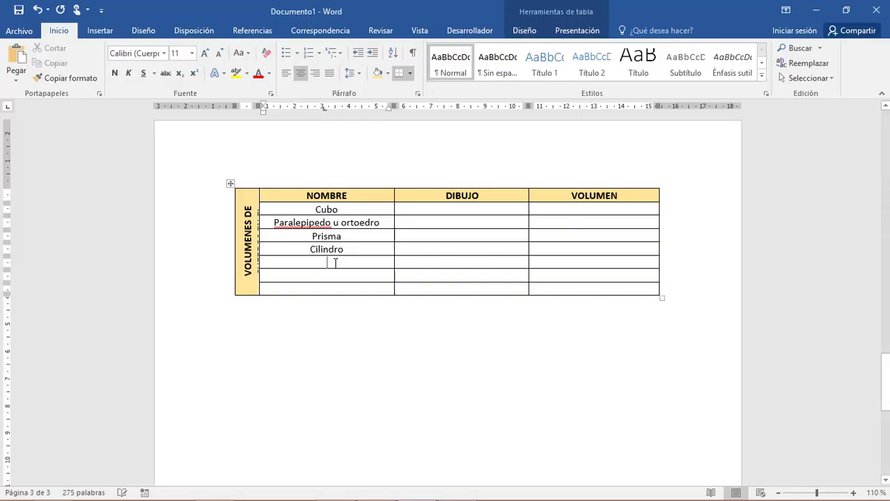
text(Piramide)
key(alt+Tab)
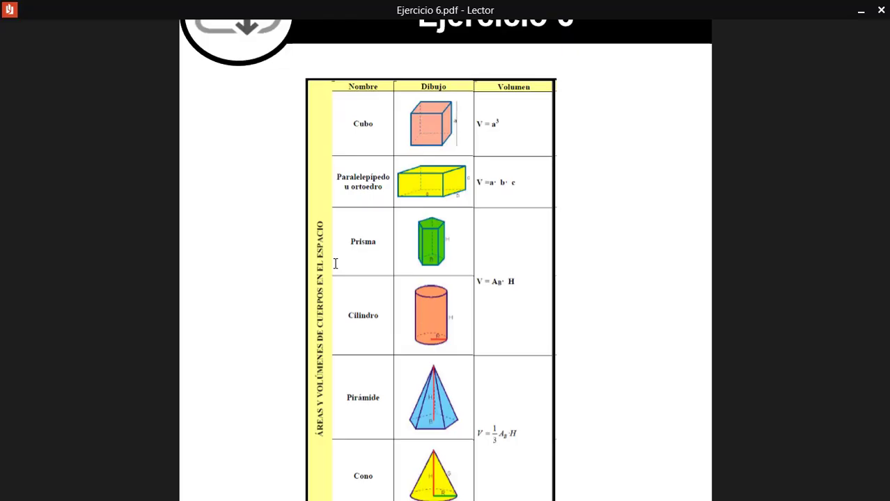
scroll(468, 311, down, 2)
scroll(468, 312, down, 2)
key(alt+Tab)
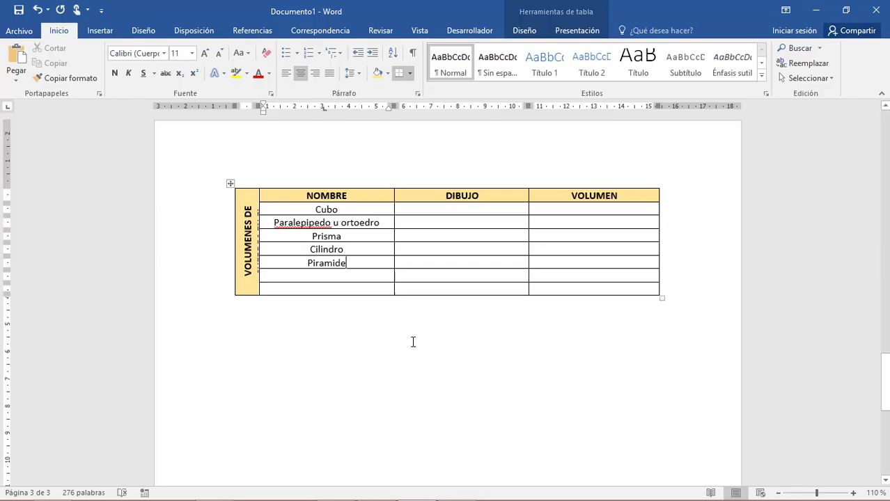
click(353, 278)
text(Coono)
key(Tab)
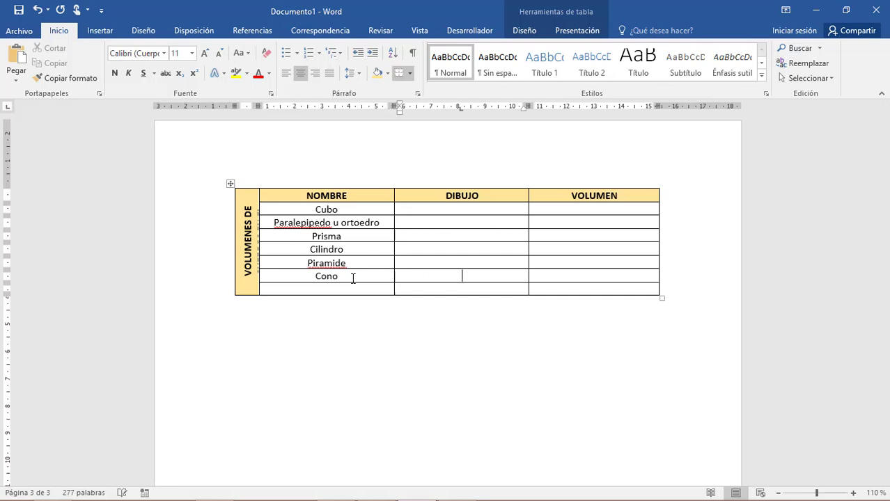
key(shift+Tab)
text(fera)
Correct Piramide to Pirámide and make the names from Cubo to Esfera bold
right_click(336, 264)
click(223, 277)
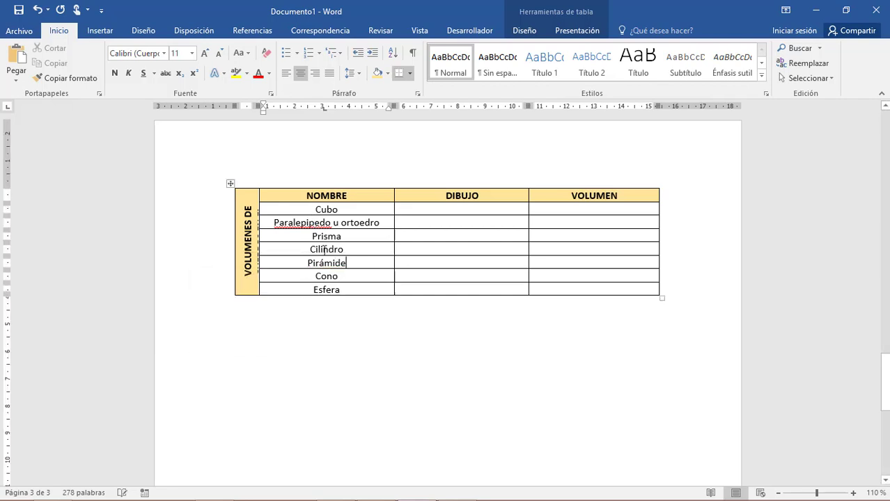
drag(317, 209, 352, 288)
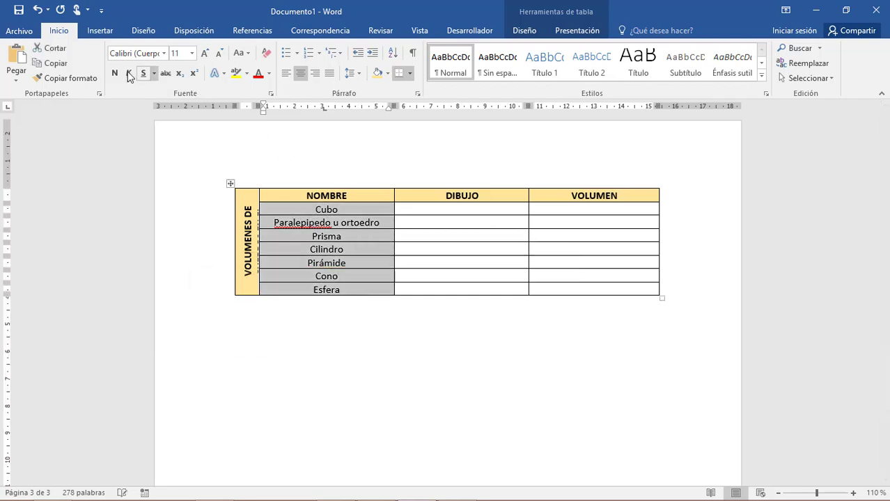
click(446, 209)
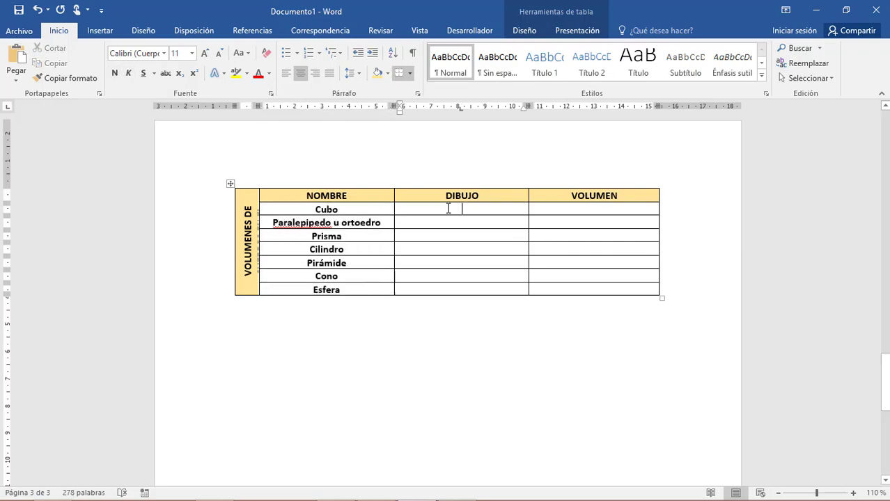
key(alt+Tab)
scroll(489, 282, up, 2)
Insert Cubo.jpg and Ortoedro.jpg into the DIBUJO cells of the first two rows
key(alt+Tab)
click(99, 31)
click(145, 66)
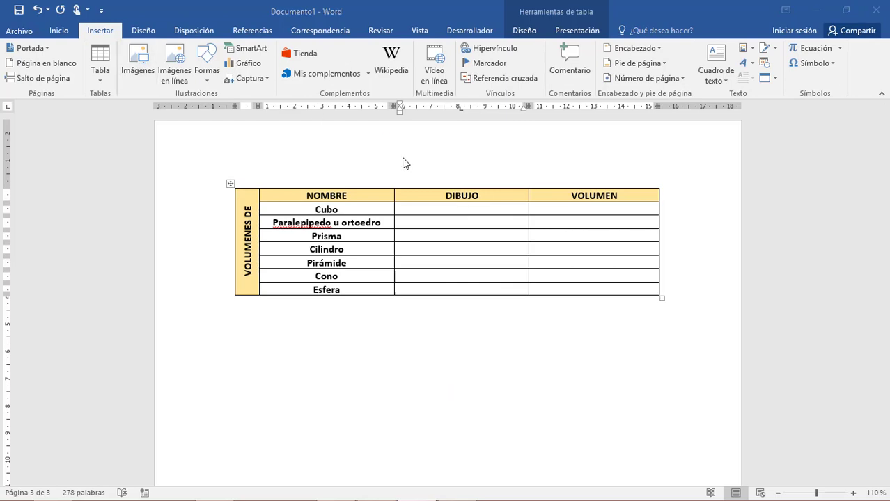
drag(353, 108, 431, 196)
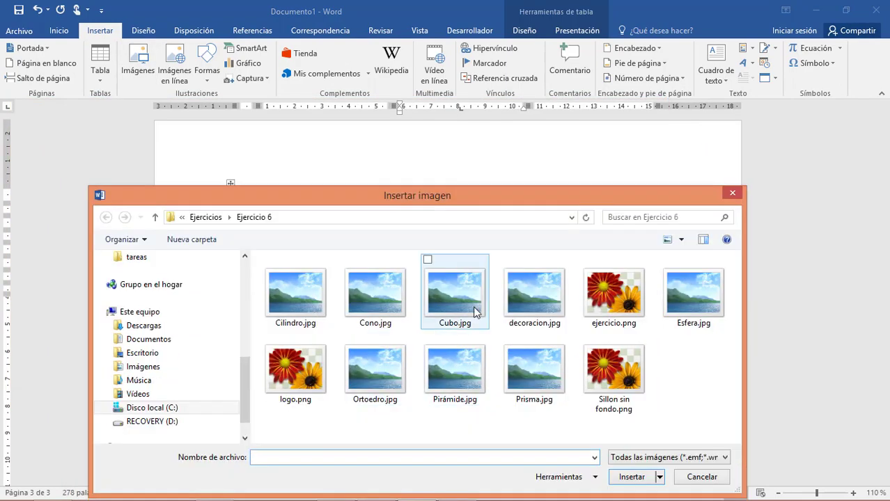
double_click(466, 310)
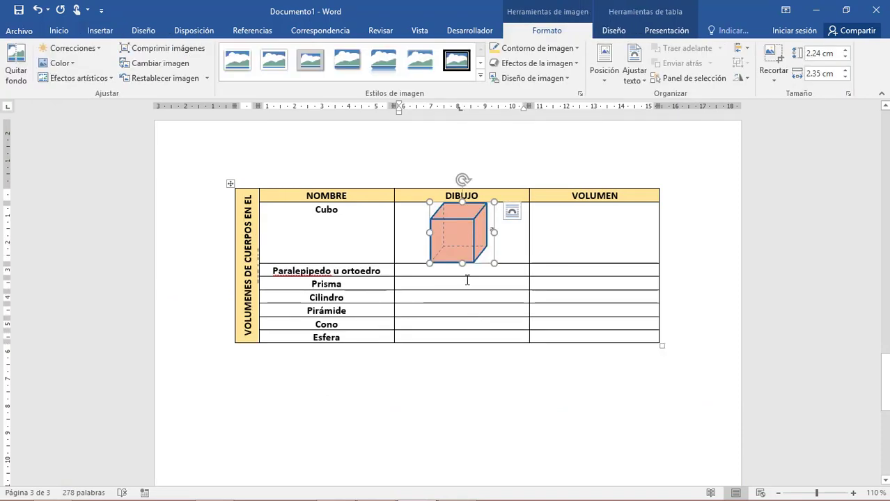
click(468, 274)
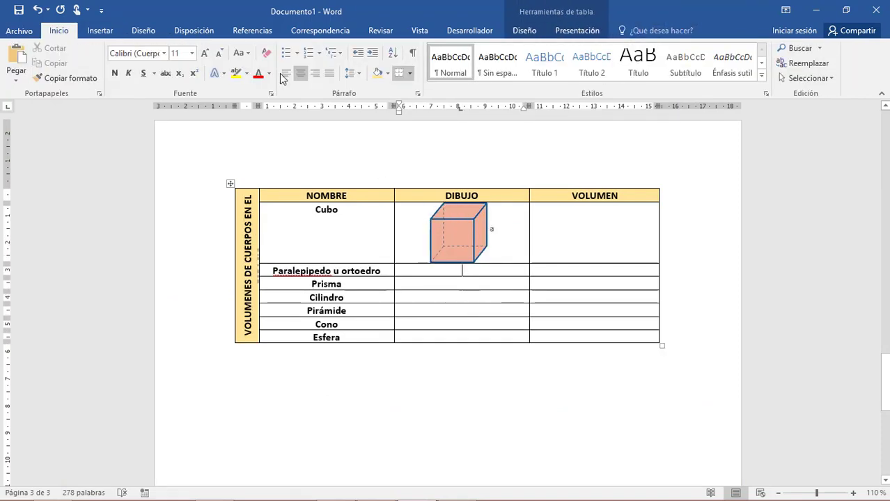
click(110, 30)
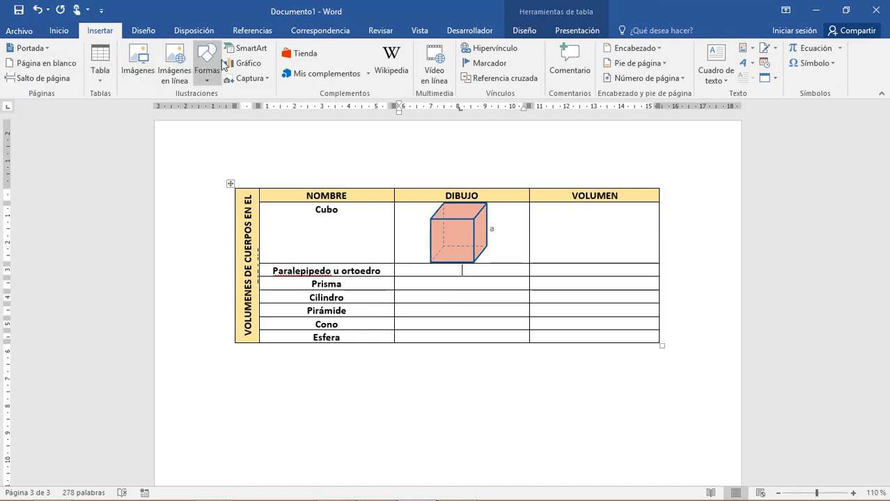
click(137, 68)
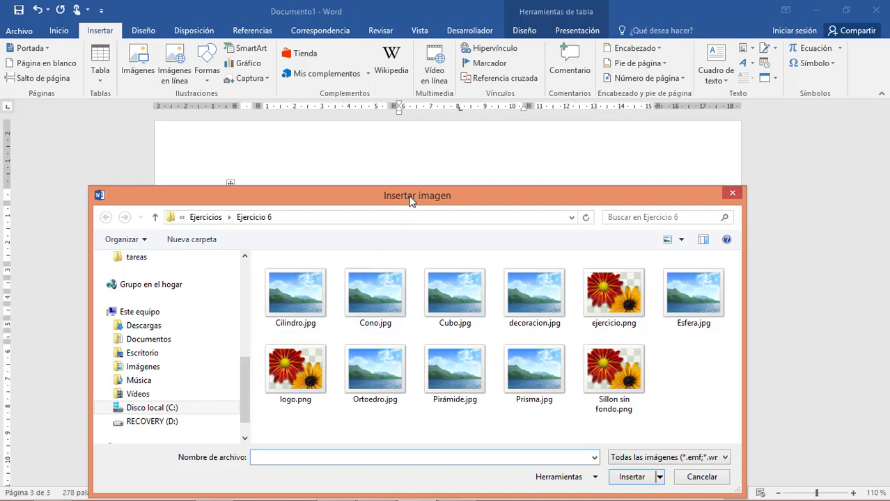
drag(412, 197, 477, 183)
double_click(449, 371)
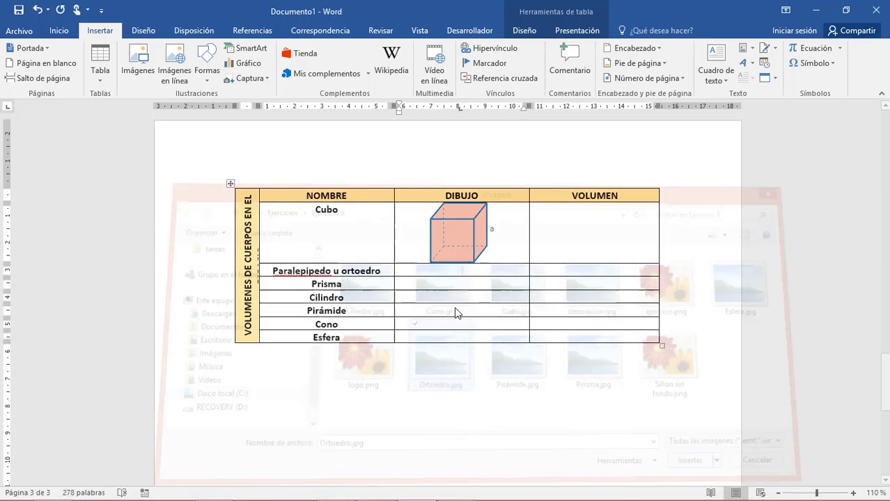
Insert Prisma.jpg and Cilindro.jpg into the Prisma and Cilindro DIBUJO cells
click(463, 317)
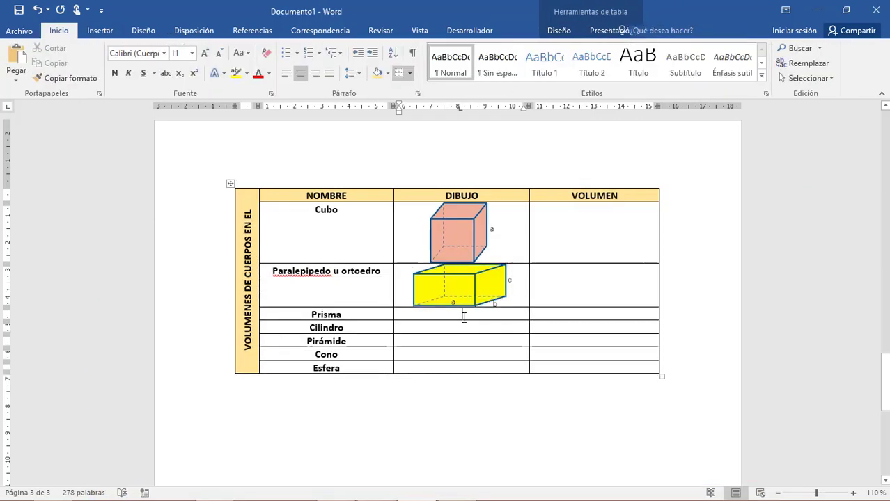
click(101, 30)
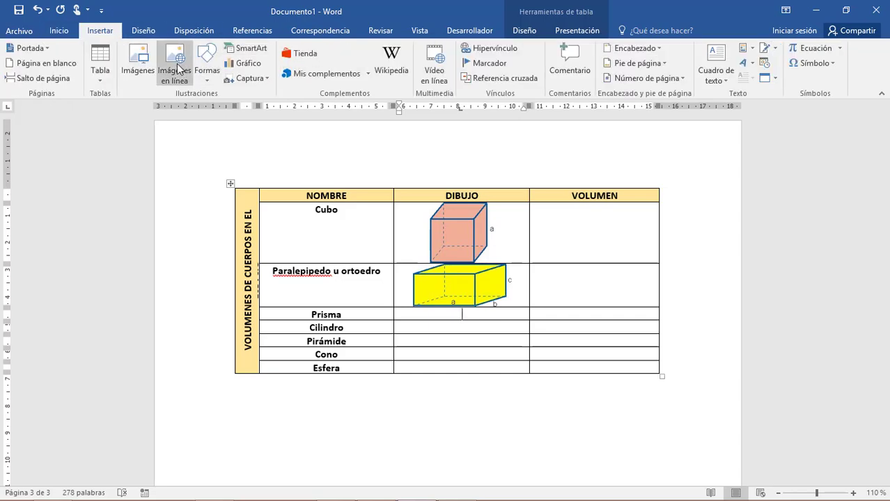
click(146, 61)
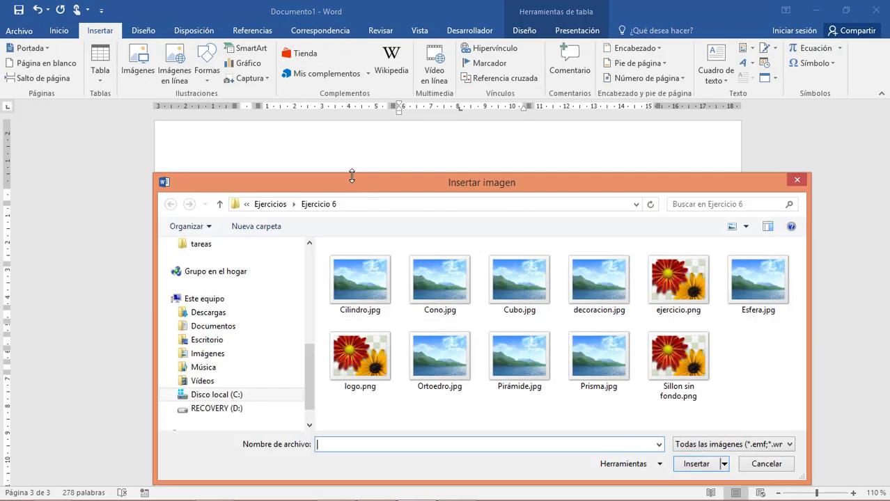
double_click(588, 383)
click(489, 381)
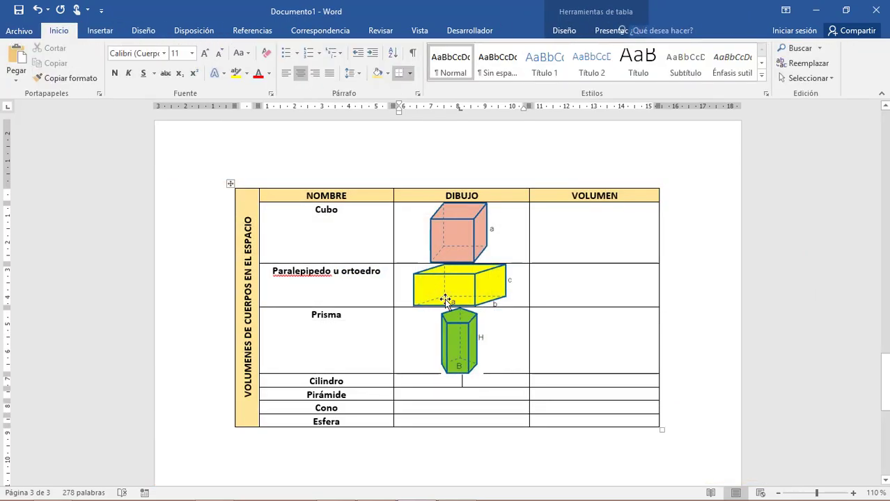
click(100, 30)
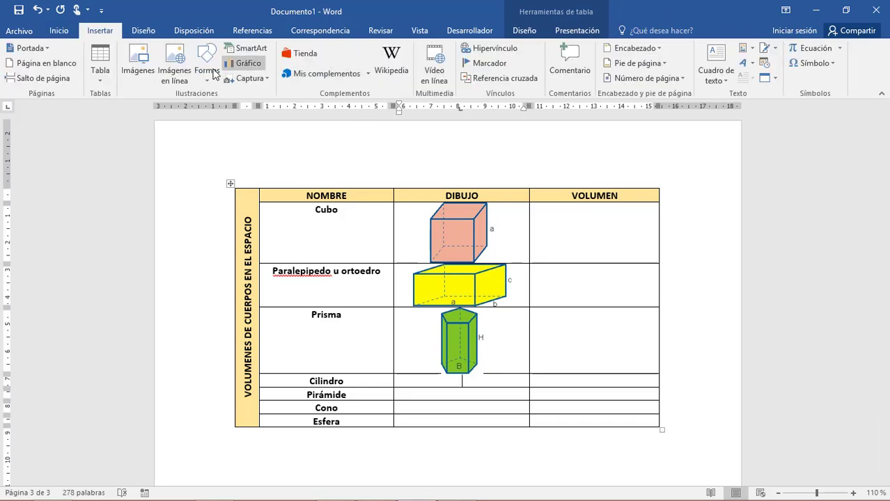
click(138, 62)
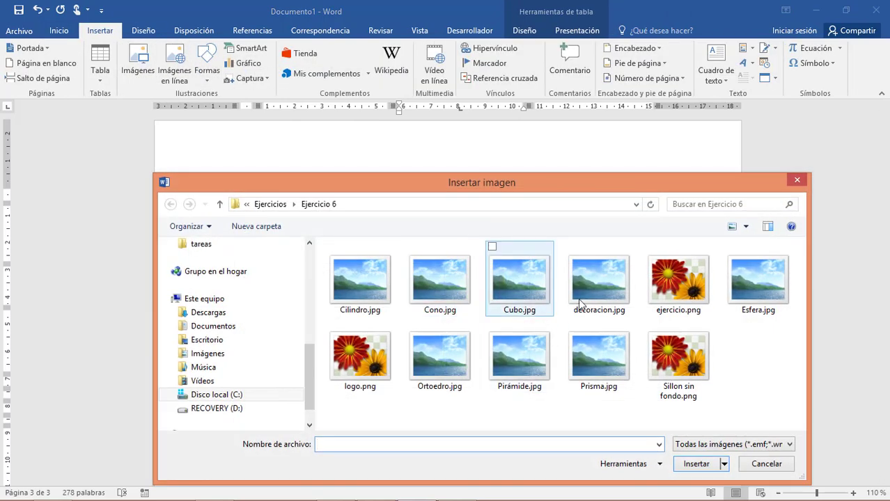
double_click(370, 299)
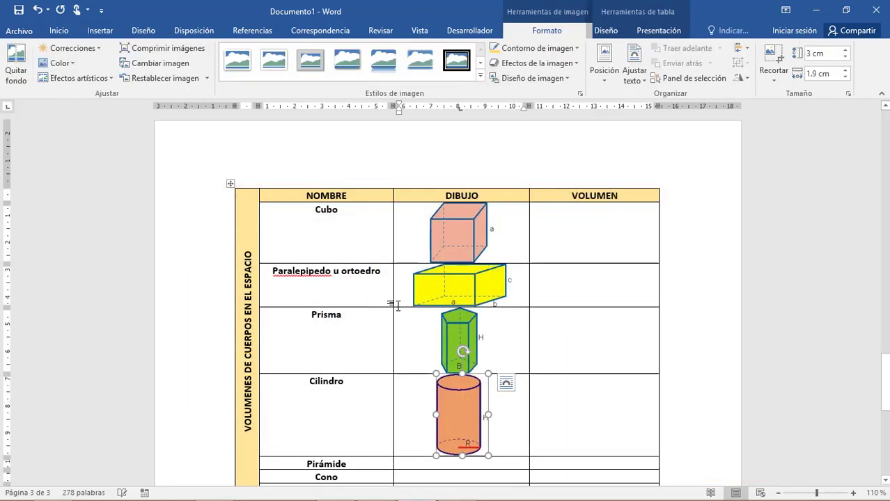
Insert Pirámide.jpg and Cono.jpg into the Pirámide and Cono DIBUJO cells
scroll(397, 302, down, 3)
click(427, 332)
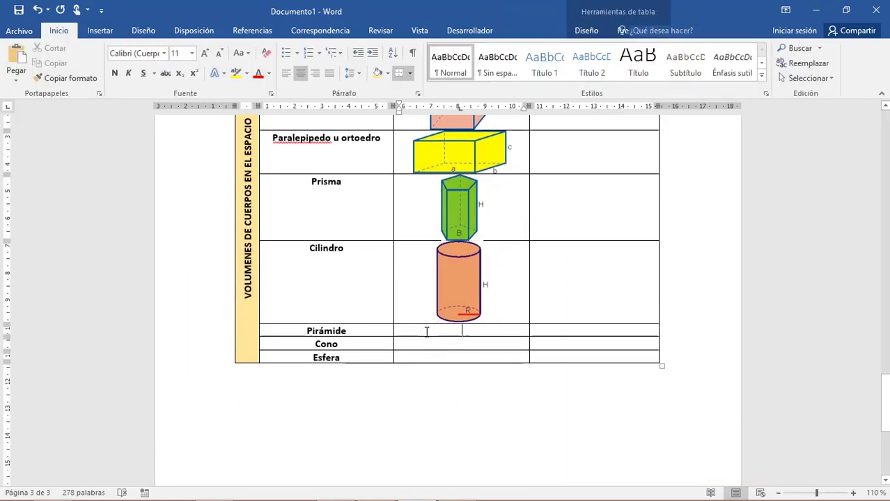
click(100, 30)
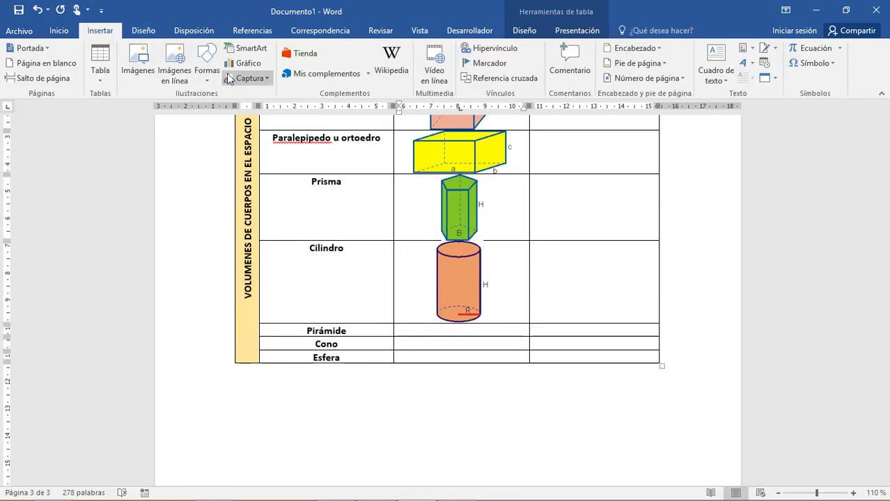
click(138, 69)
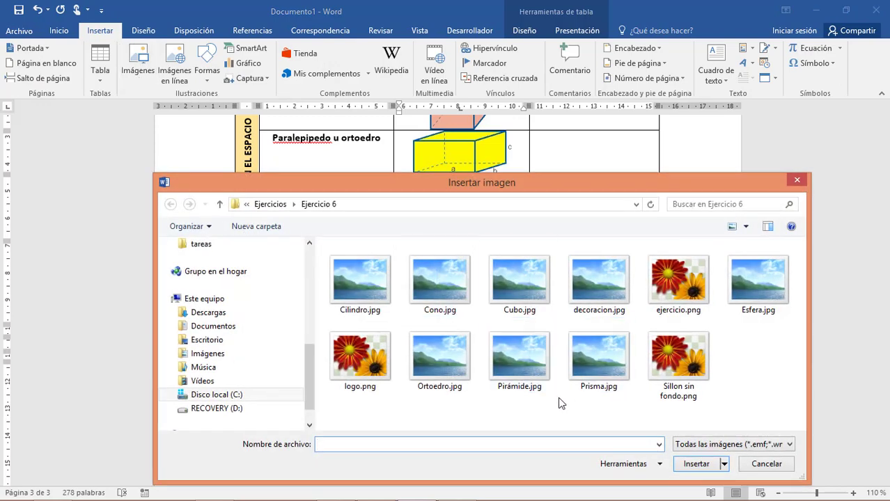
double_click(525, 373)
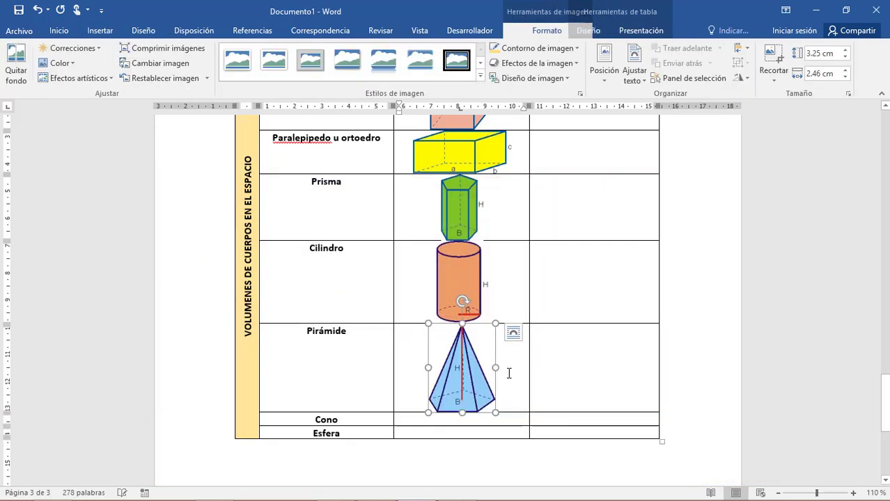
click(413, 419)
click(100, 31)
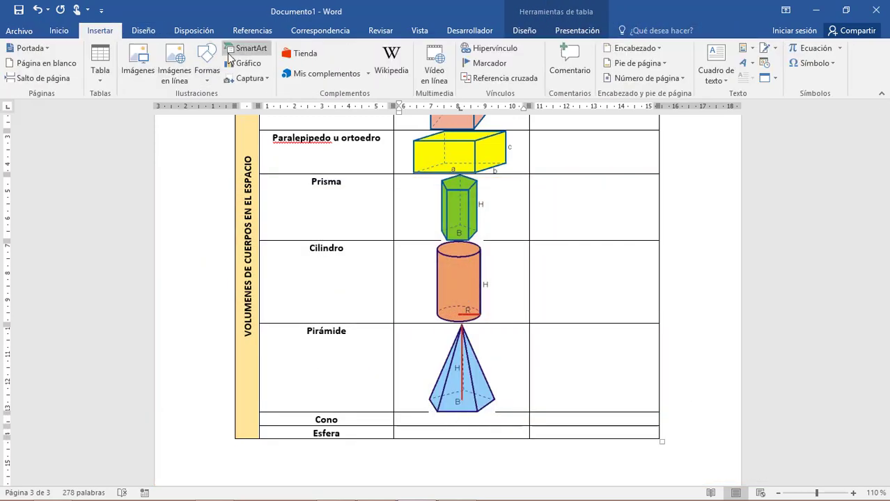
click(138, 70)
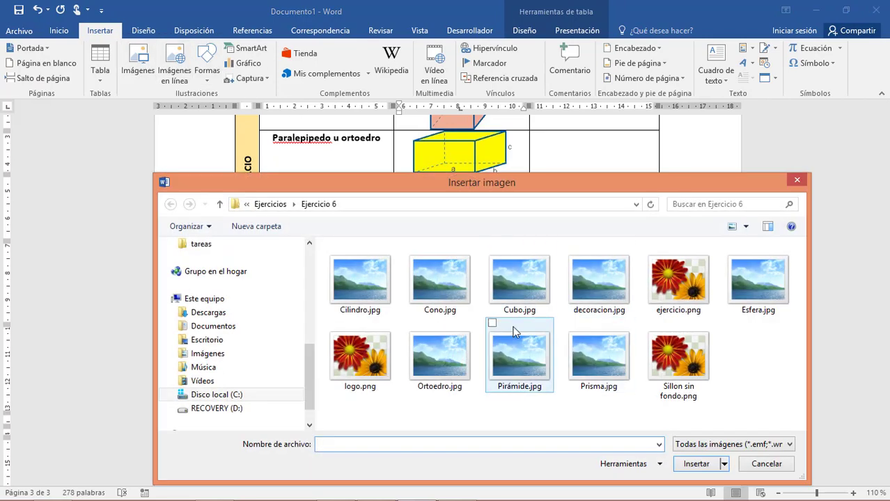
double_click(440, 282)
Insert Esfera.jpg into the Esfera row's DIBUJO cell
scroll(443, 352, down, 3)
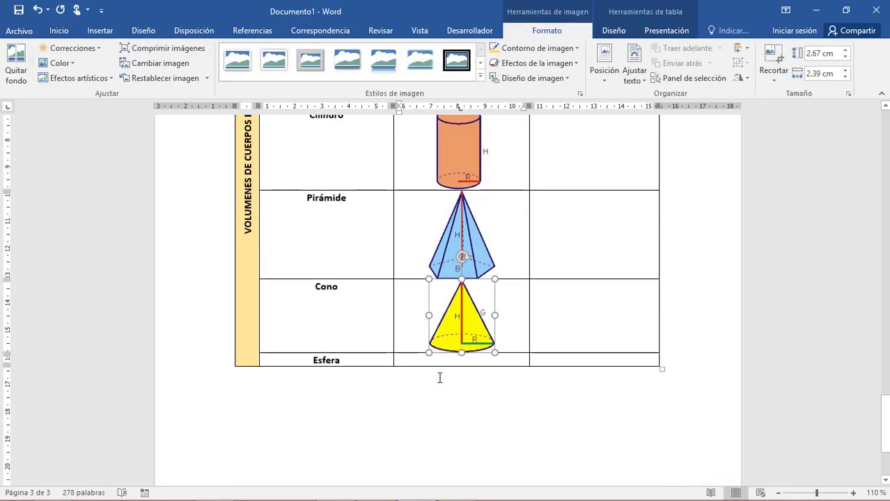
click(431, 363)
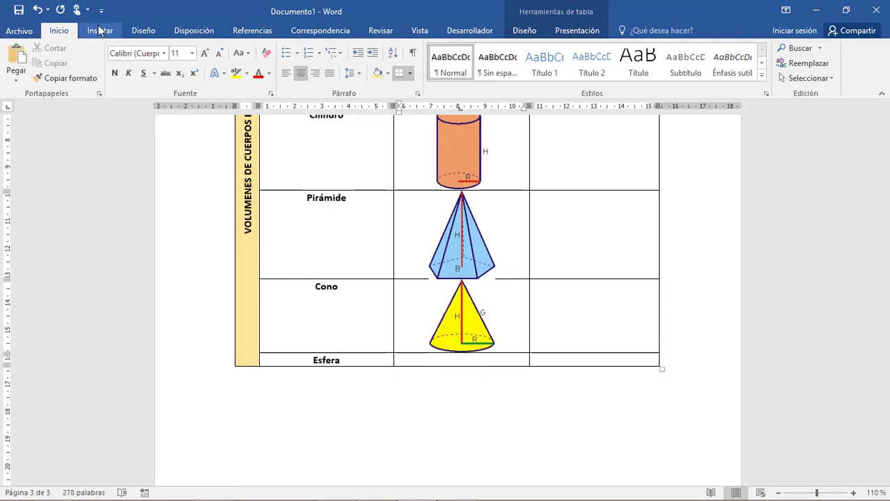
click(99, 31)
click(151, 75)
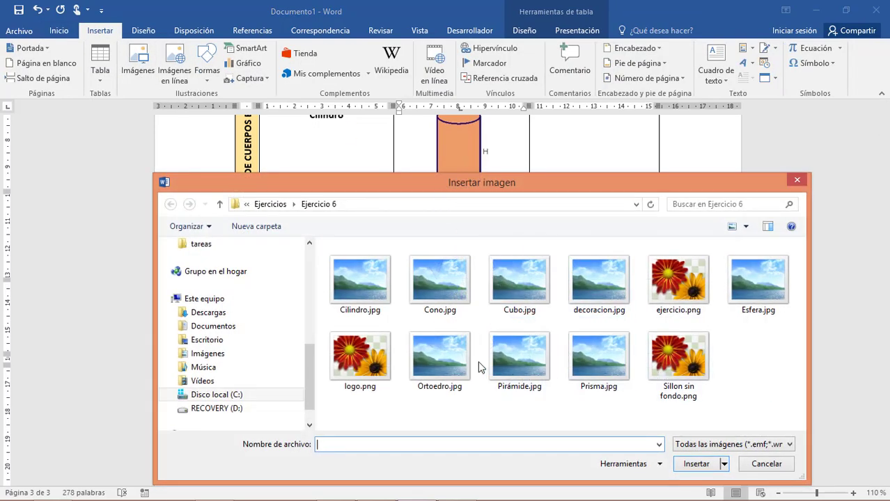
double_click(757, 281)
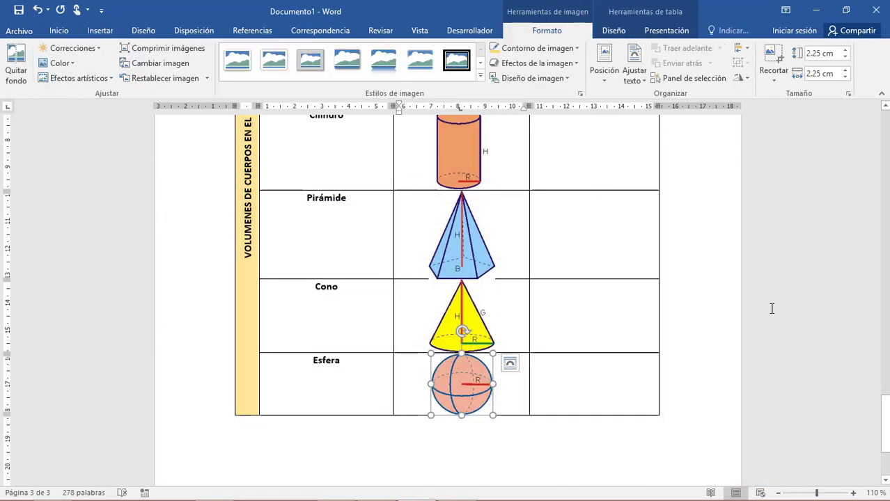
scroll(715, 306, up, 3)
scroll(696, 306, up, 5)
click(592, 327)
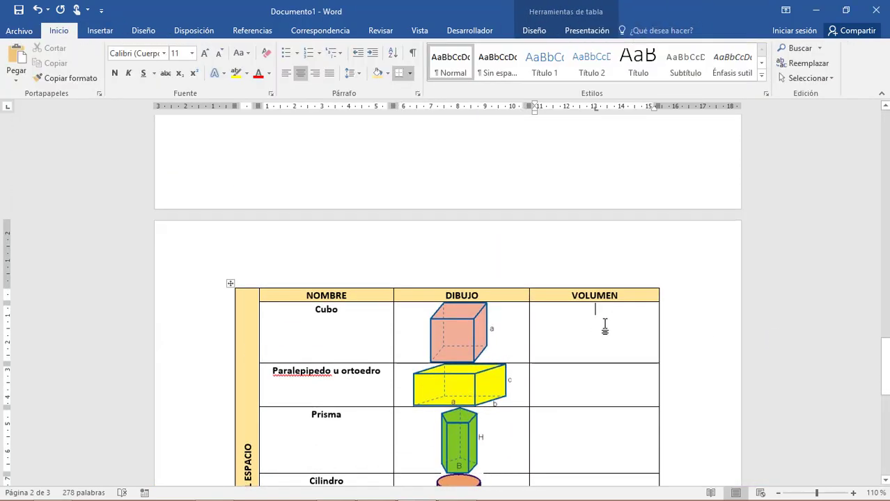
Select the DIBUJO column's picture cells, comparing with the PDF reference table
key(alt+Tab)
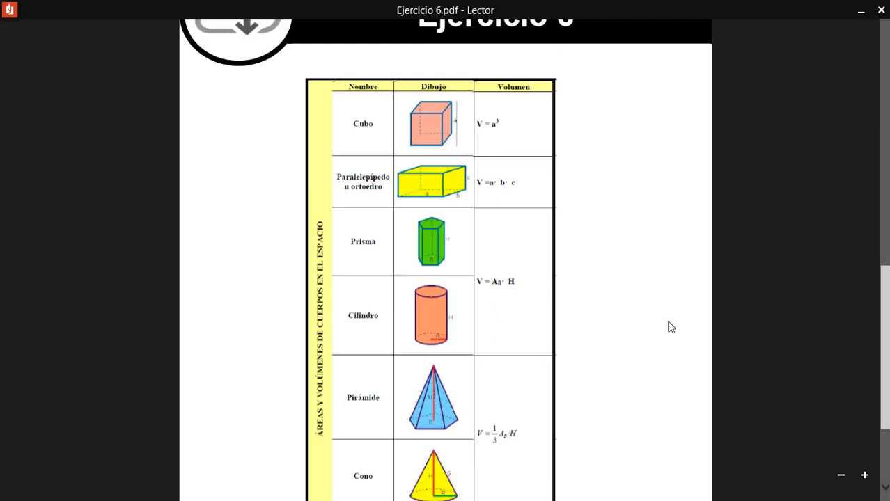
key(alt+Tab)
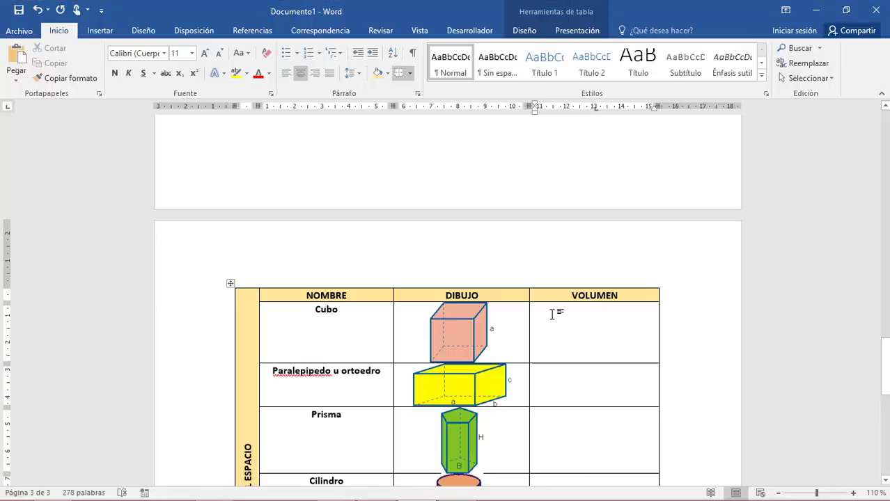
mouse_move(421, 312)
mouse_down()
mouse_move(419, 436)
mouse_move(446, 395)
mouse_up()
scroll(419, 436, down, 5)
scroll(426, 438, down, 5)
key(alt+Tab)
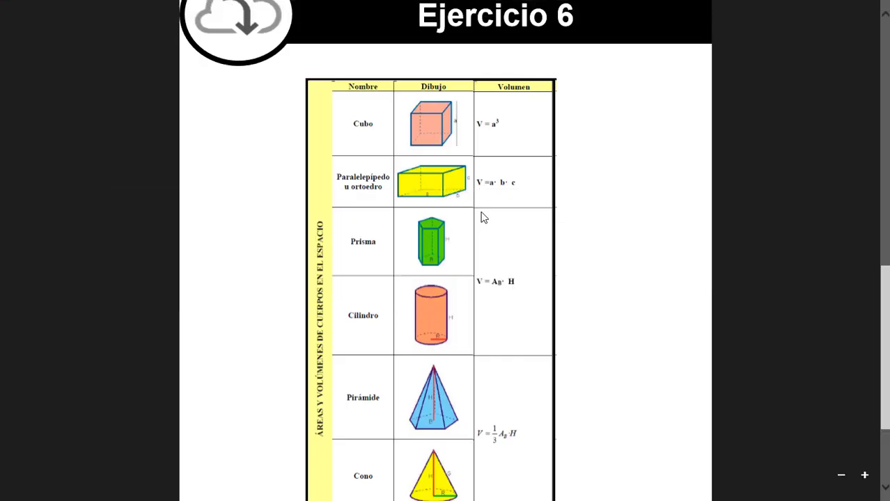
key(alt+Tab)
Set the table's top and bottom cell margins to 0.3 cm and apply them
click(575, 31)
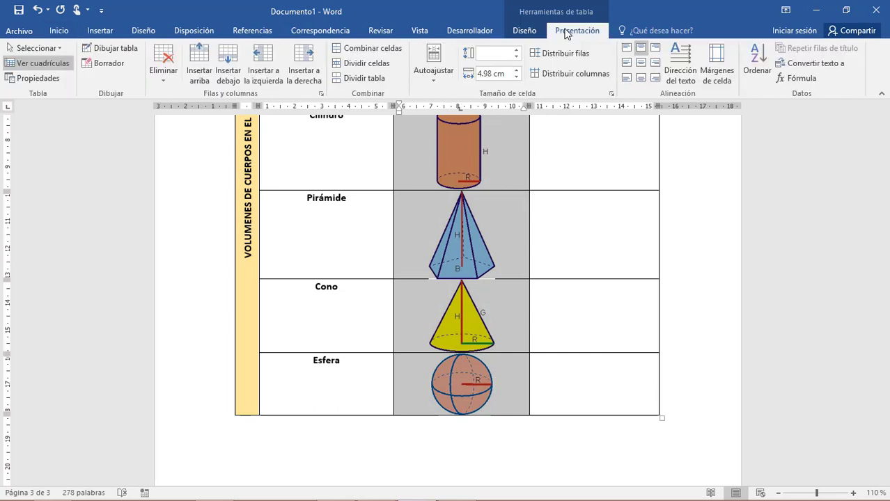
click(716, 74)
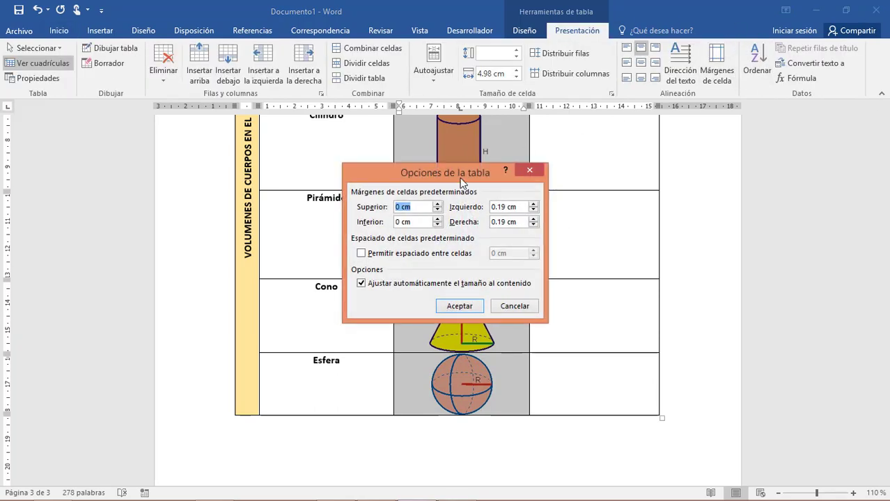
drag(487, 174, 661, 196)
text(0.3)
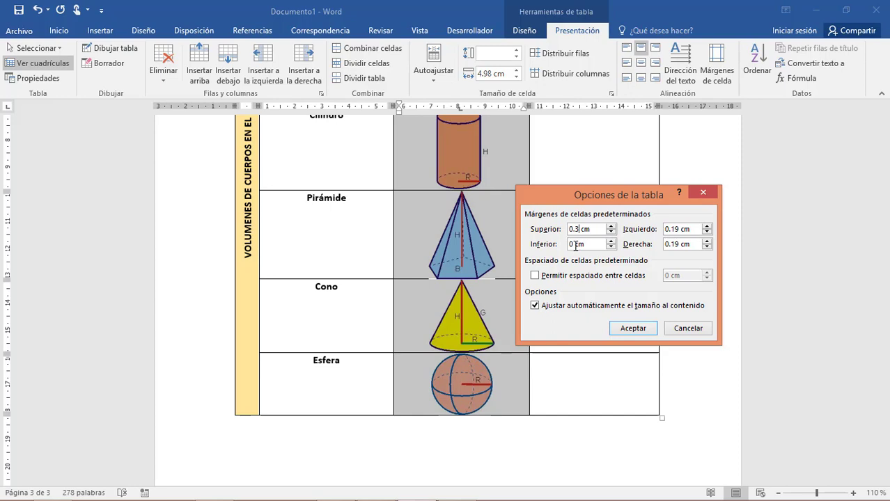
double_click(571, 245)
click(638, 330)
scroll(536, 237, up, 3)
scroll(560, 246, up, 1)
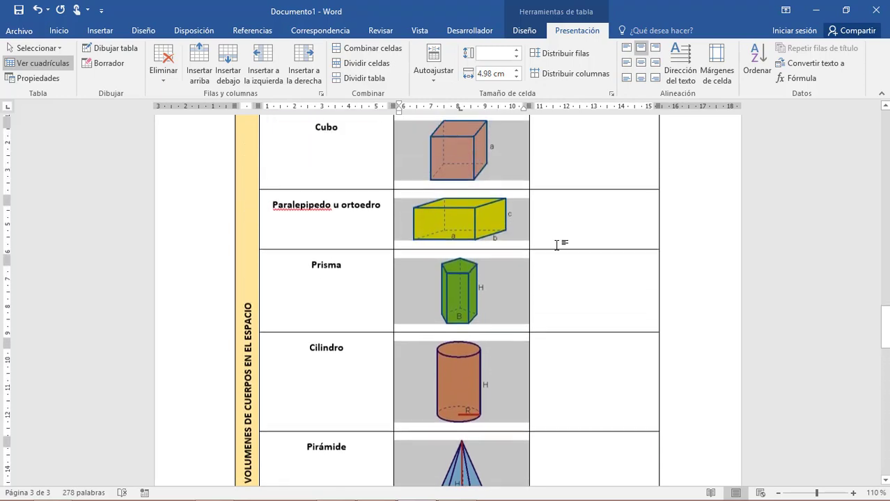
click(588, 222)
Type the cube volume formula V A3 into the Cubo VOLUMEN cell
scroll(582, 229, up, 2)
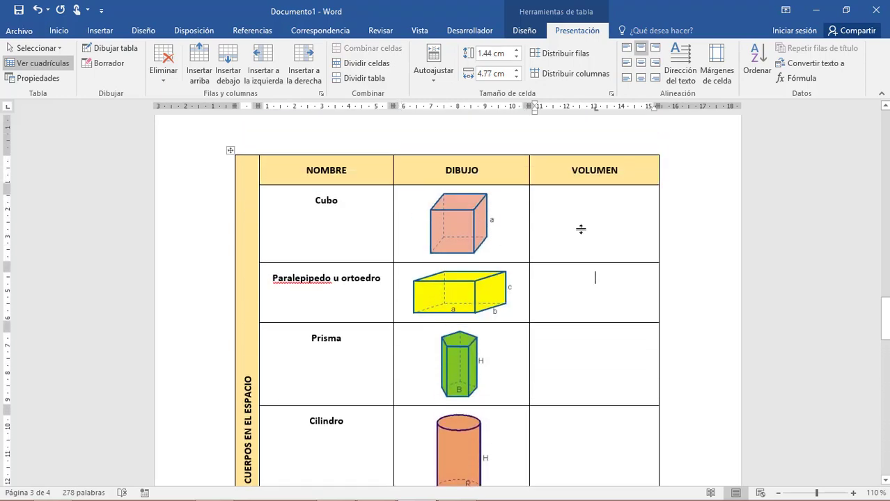
key(alt+Tab)
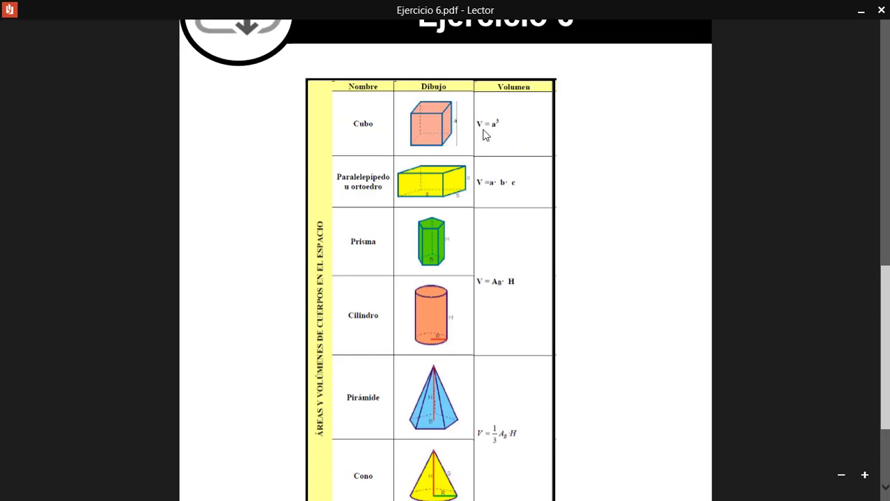
key(alt+Tab)
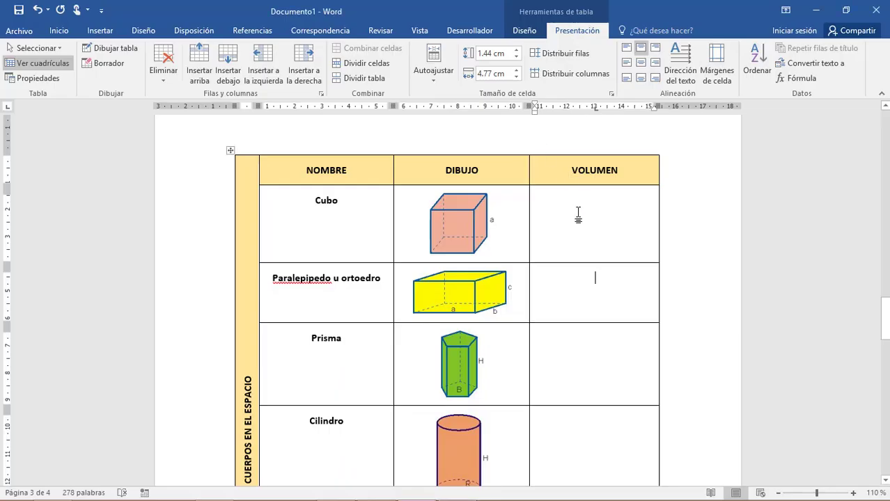
mouse_move(515, 142)
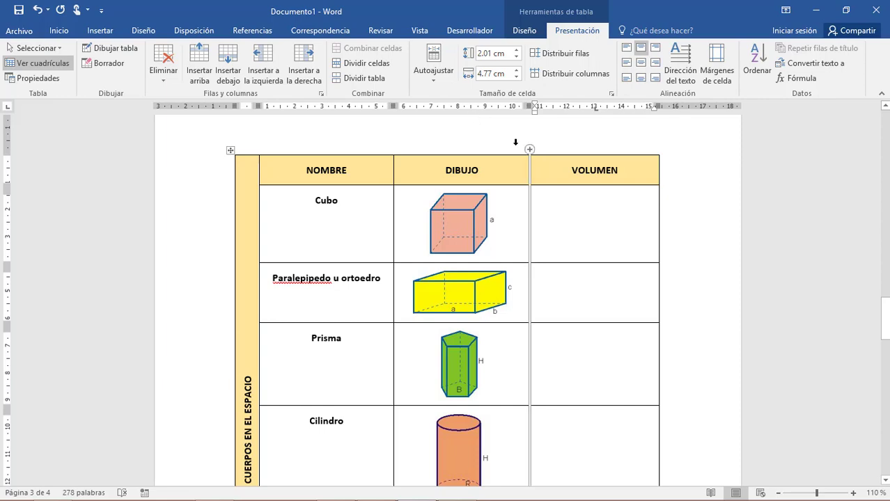
text(V =)
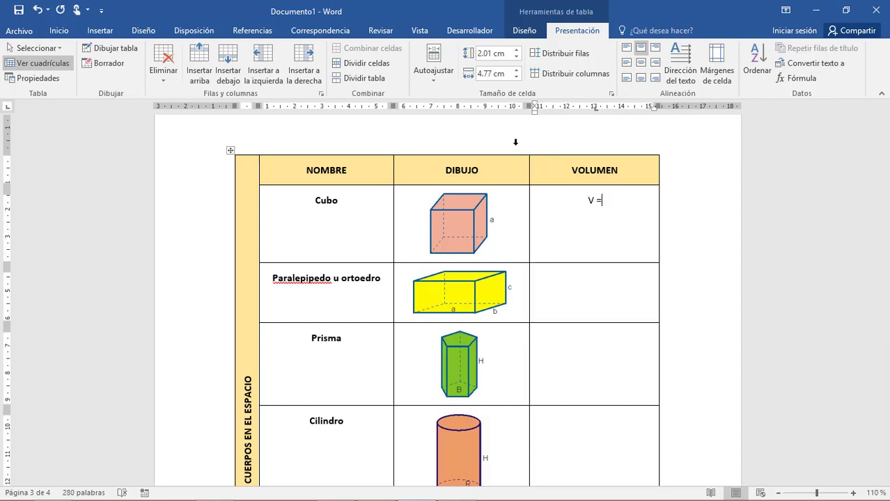
text( A)
text(3)
key(alt+Tab)
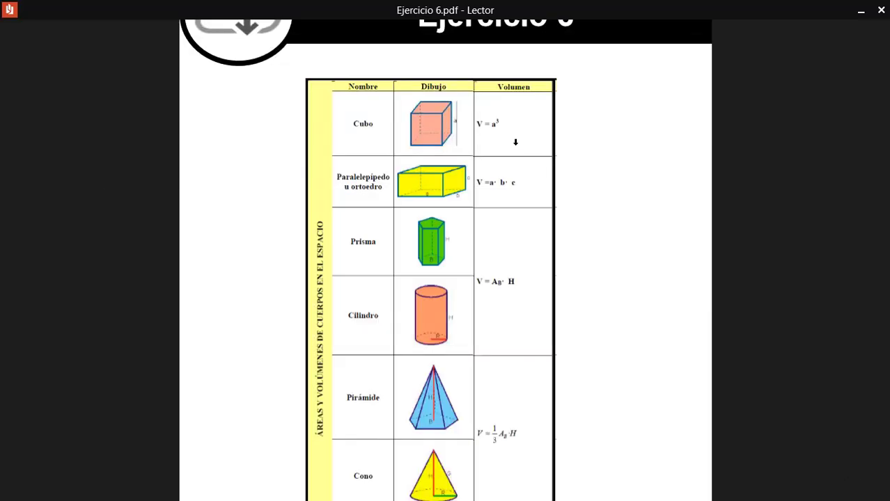
key(alt+Tab)
Centre the VOLUMEN column contents vertically and make the cube formula bold
drag(635, 338, 630, 389)
scroll(626, 418, down, 10)
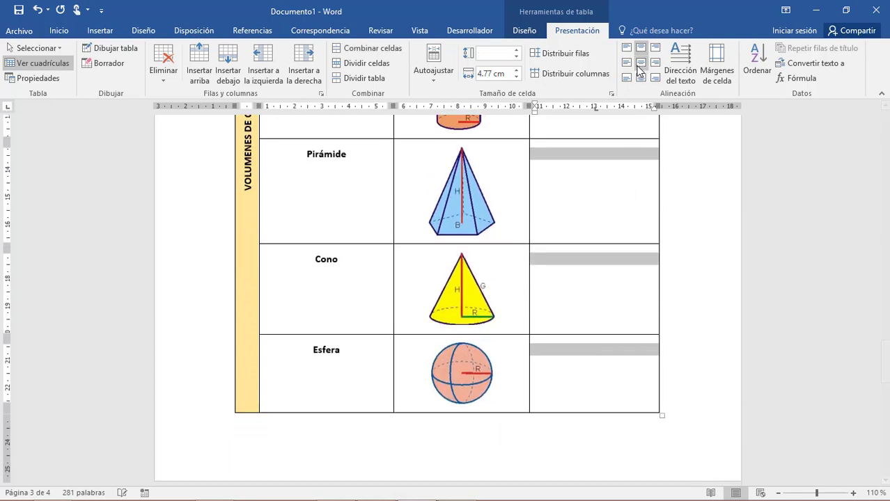
click(641, 62)
scroll(445, 292, up, 9)
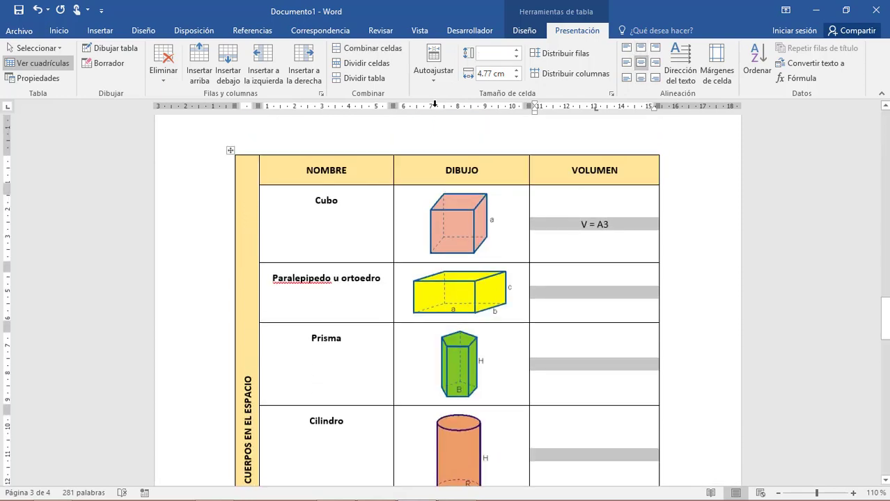
click(59, 31)
click(114, 73)
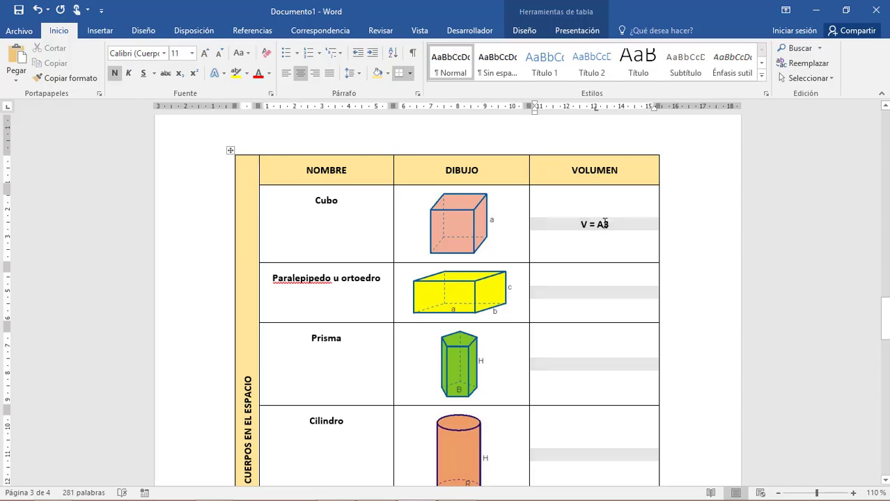
Make the 3 superscript so the cube formula reads V = a³
key(alt+Tab)
key(alt+Tab)
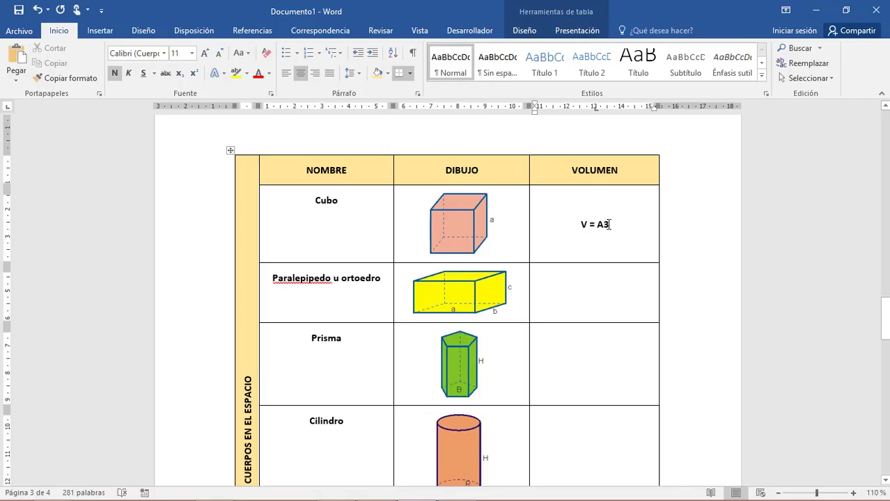
key(alt+Tab)
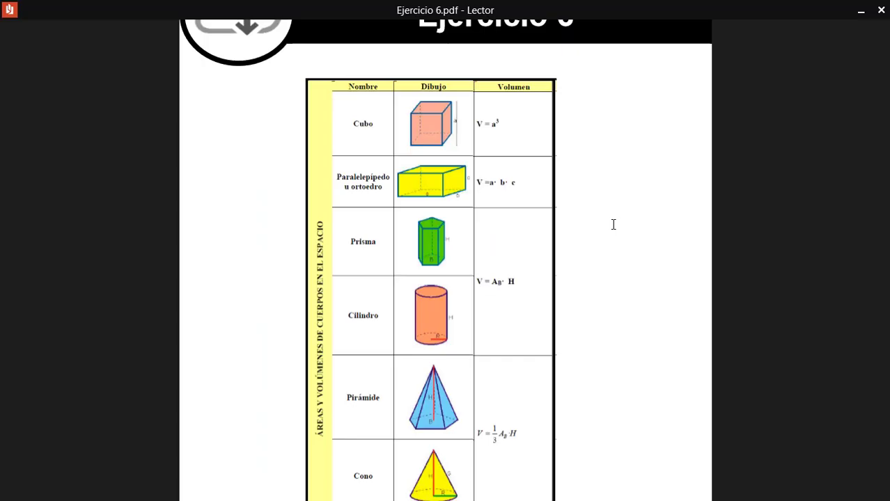
key(alt+Tab)
drag(608, 224, 603, 224)
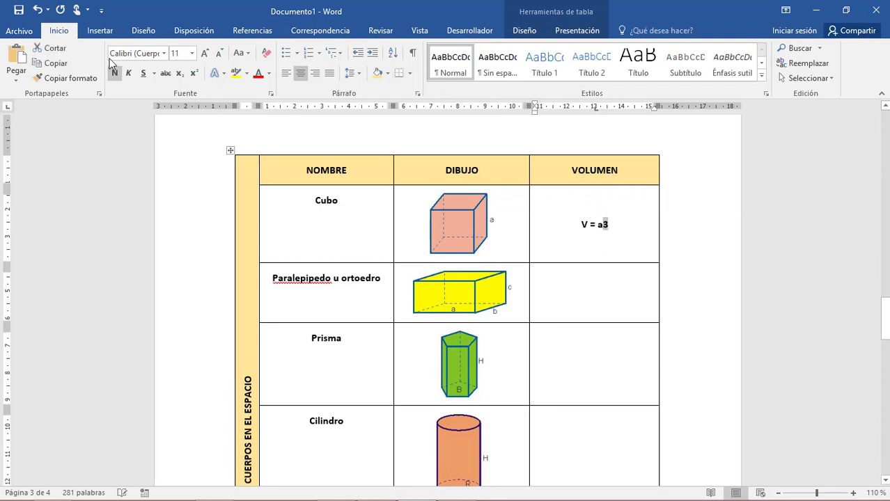
click(194, 73)
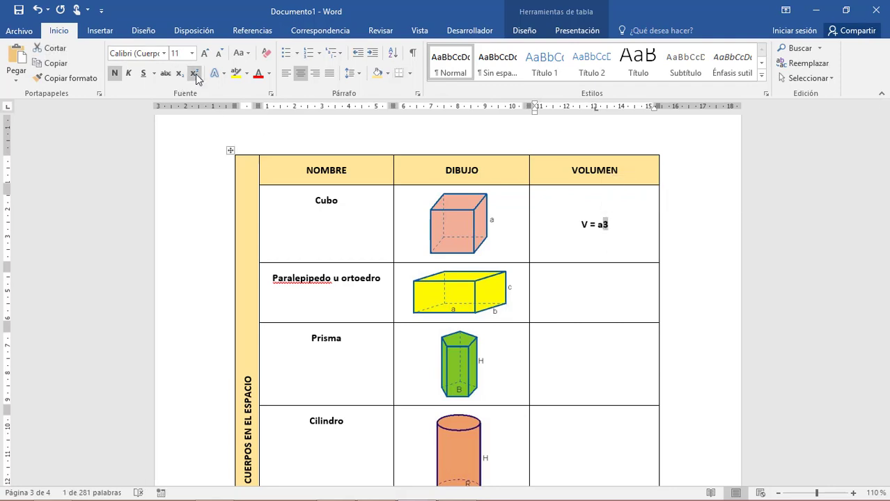
Enter V=axbxc in the Paralepipedo u ortoedro VOLUMEN cell
click(610, 289)
key(alt+Tab)
key(alt+Tab)
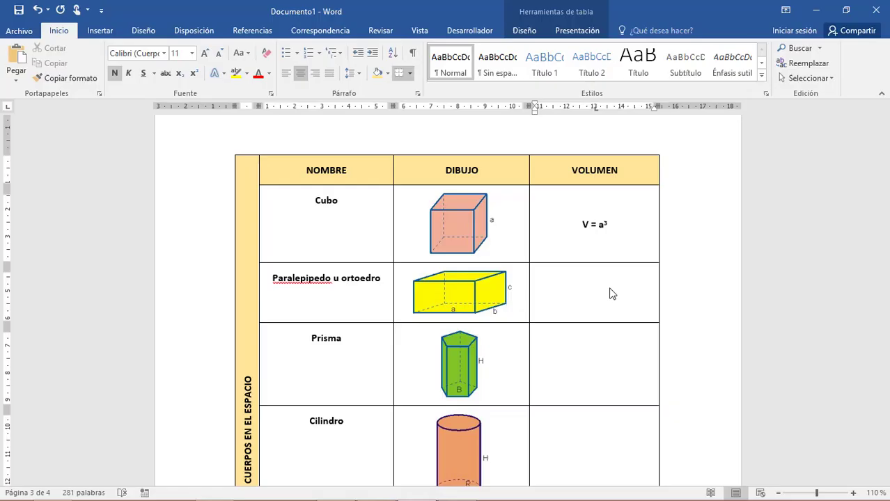
text(c)
key(alt+Tab)
key(alt+Tab)
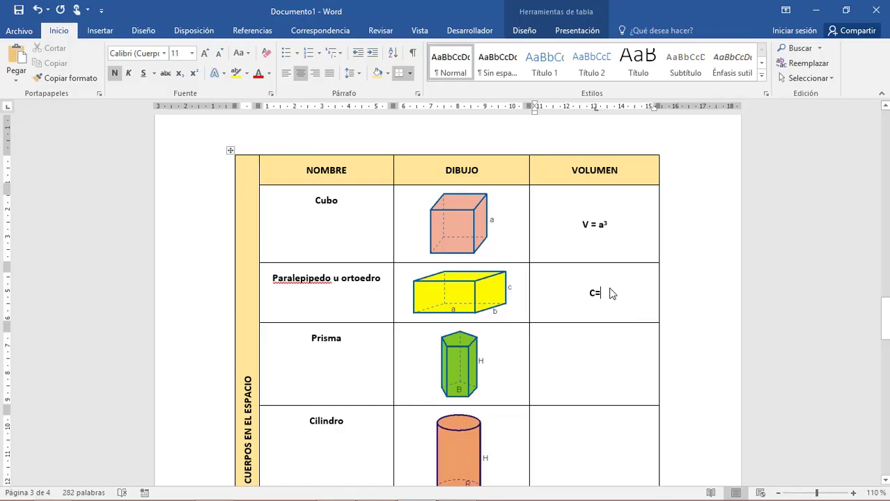
text(a)
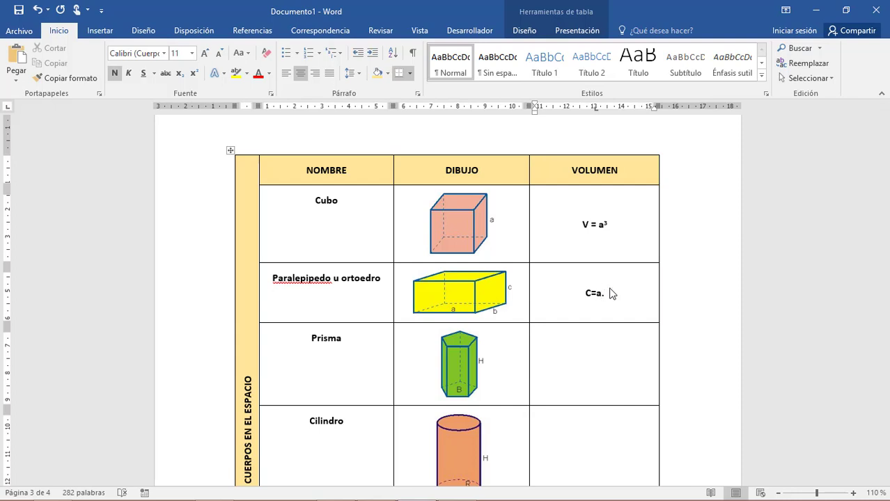
text(x)
text(bxc)
key(alt+Tab)
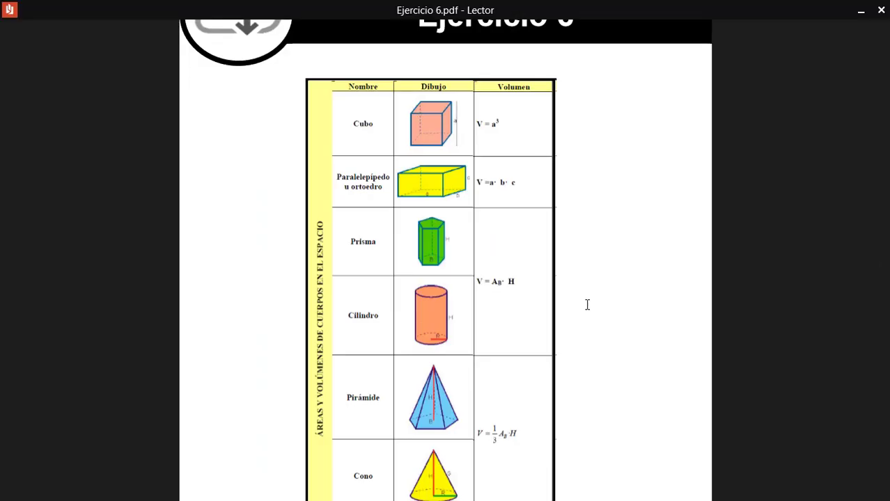
key(alt+Tab)
scroll(590, 310, down, 3)
Merge the Prisma and Cilindro volume cells into a single cell
drag(582, 292, 596, 355)
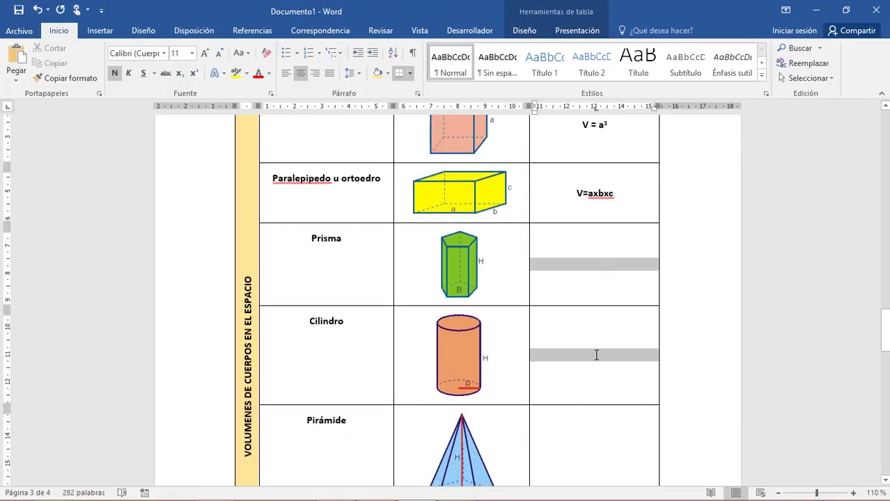
click(572, 31)
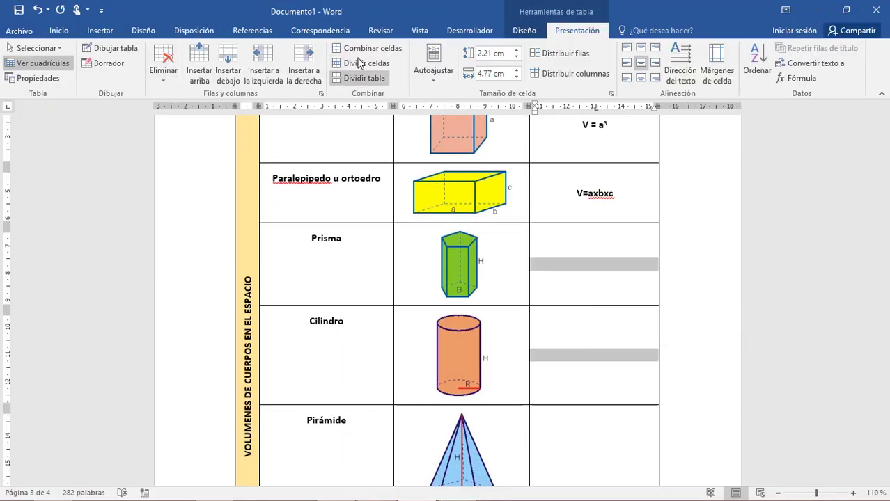
click(368, 48)
Type the prism formula V=ABH into the merged volume cell, checking it against the PDF
key(alt+Tab)
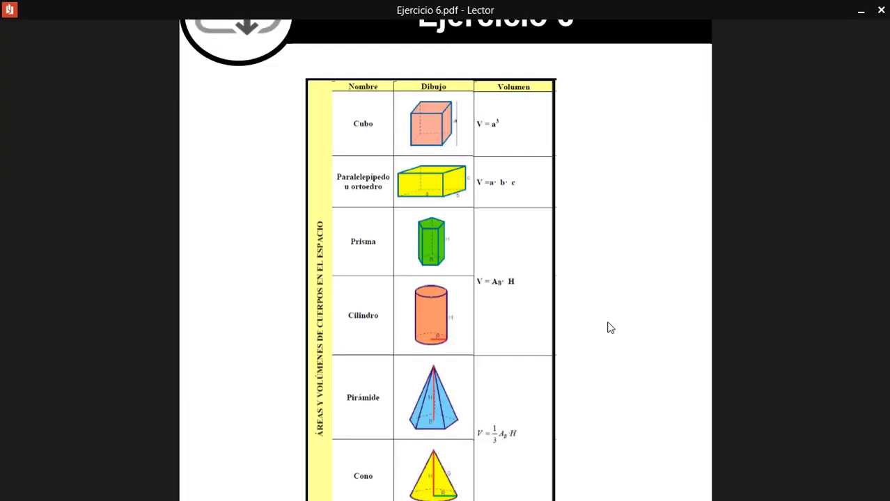
key(alt+Tab)
text(V)
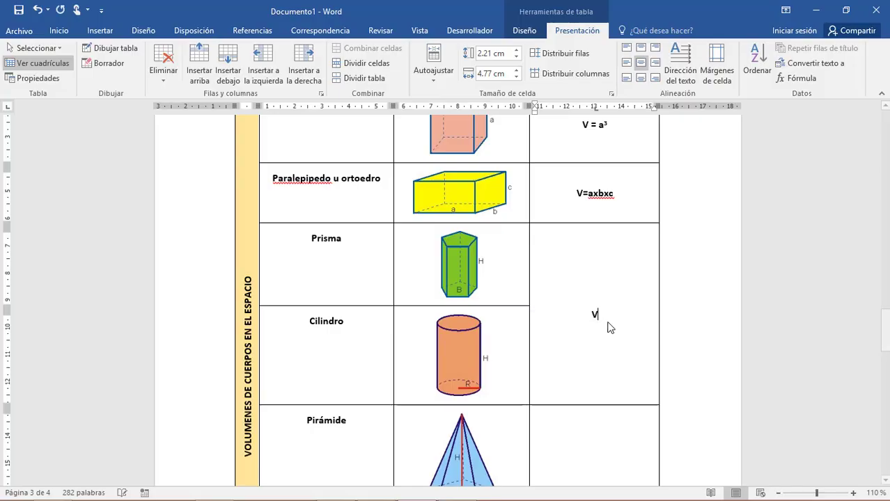
key(alt+Tab)
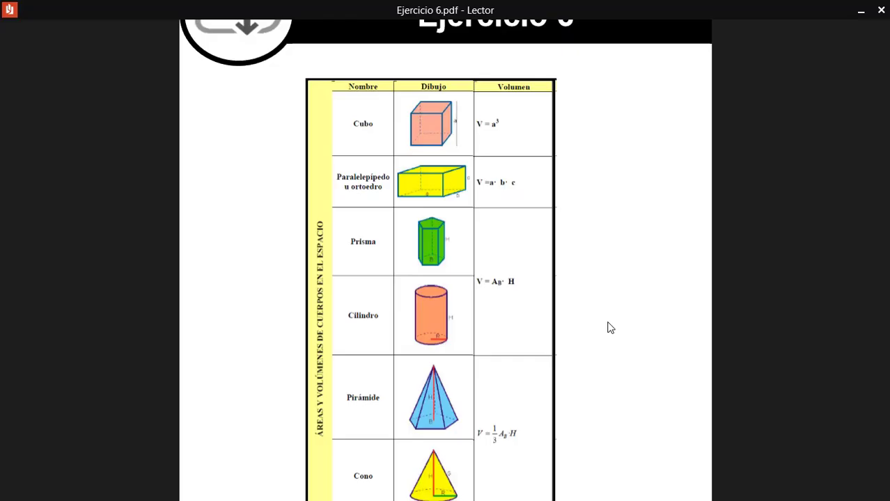
key(alt+Tab)
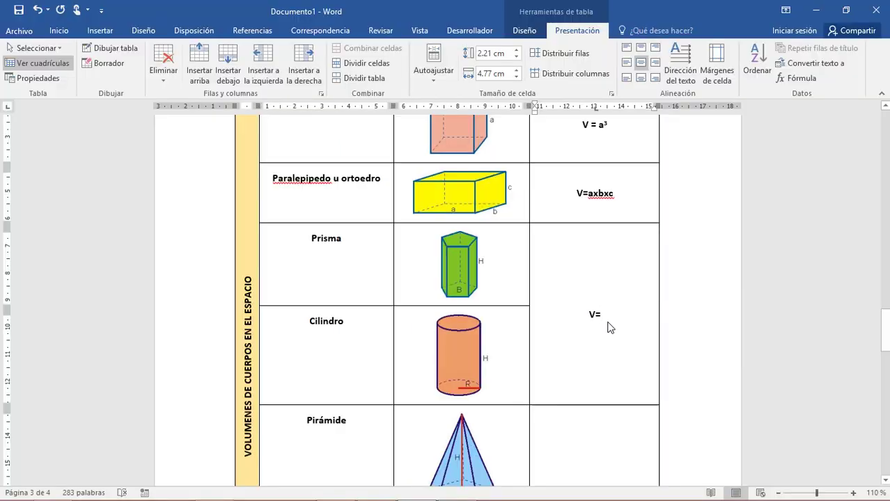
text(A)
key(alt+Tab)
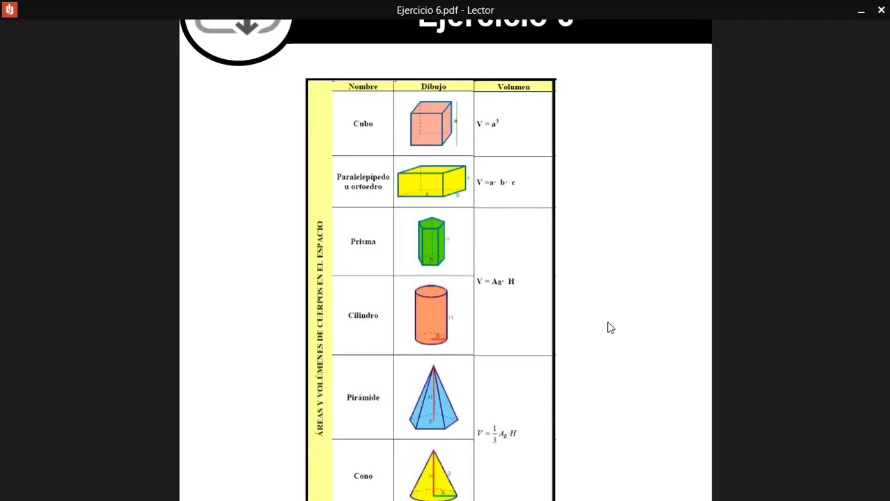
key(alt+Tab)
text(V=Ab)
key(Left)
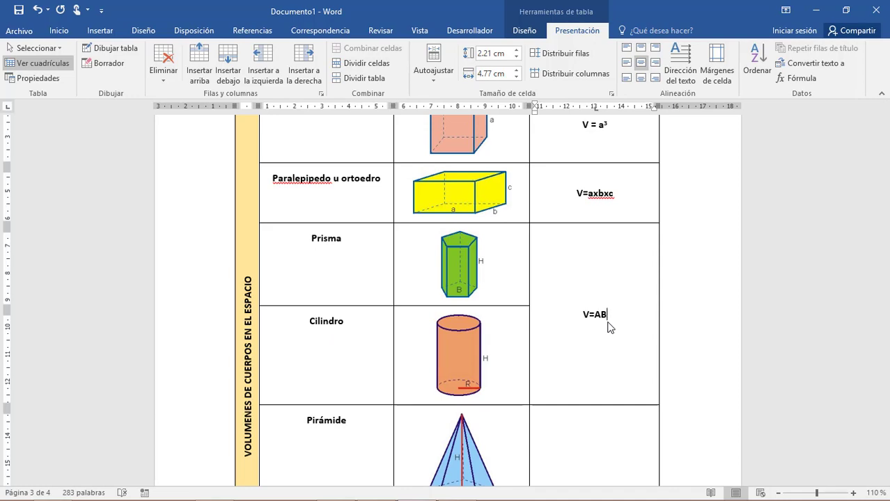
text(H)
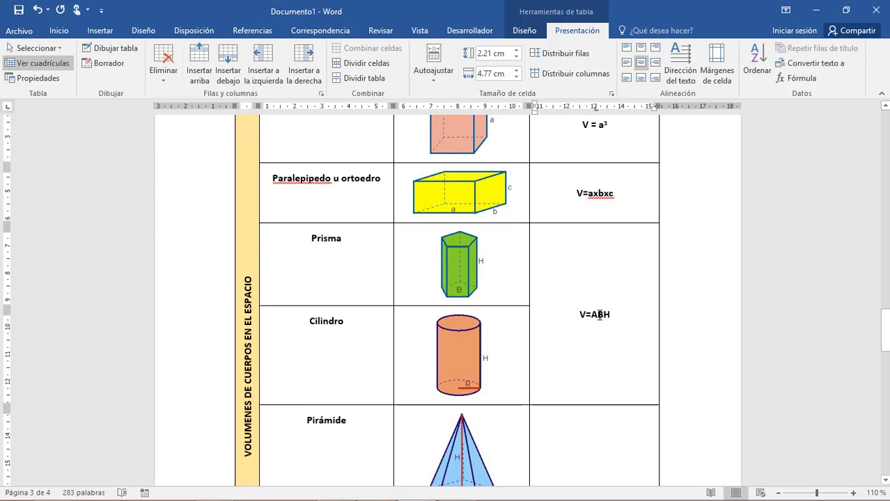
Make the B in V=ABH a subscript
drag(595, 314, 602, 315)
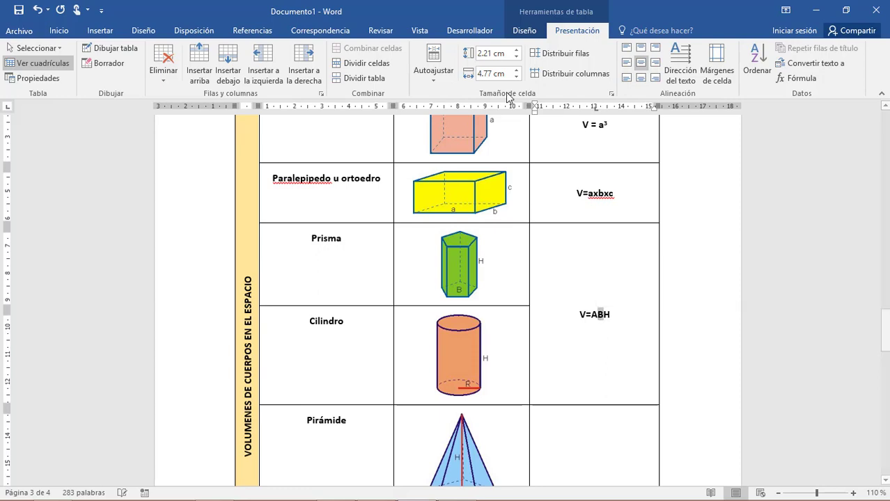
click(53, 32)
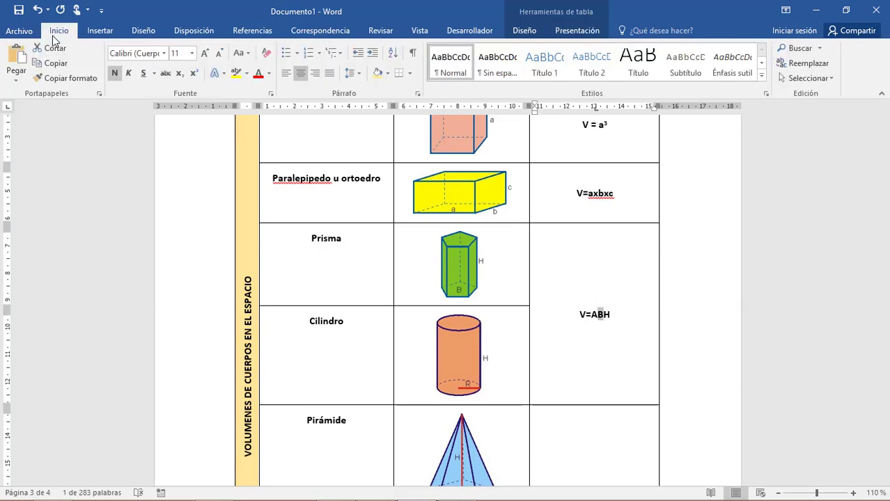
click(195, 73)
click(621, 446)
scroll(628, 421, down, 2)
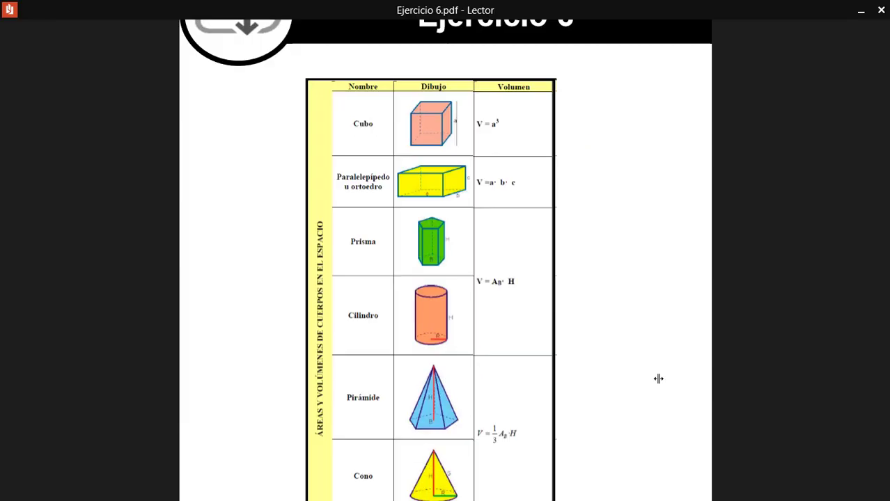
scroll(662, 397, down, 3)
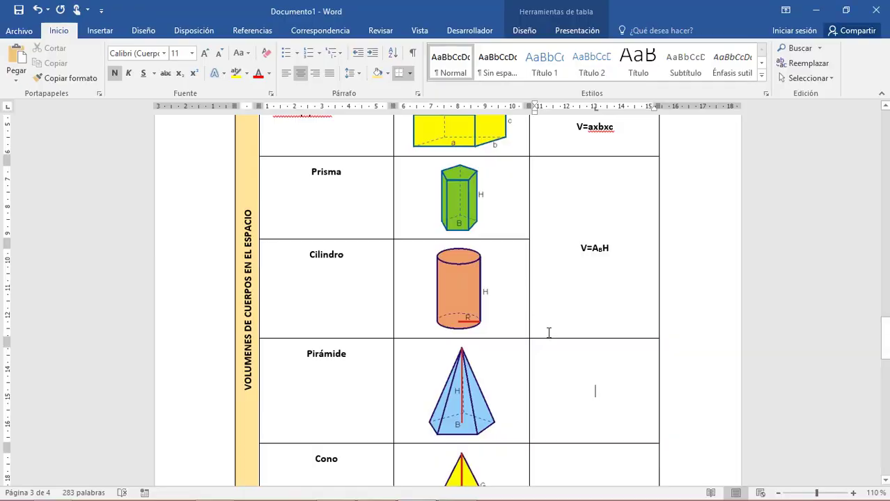
scroll(548, 332, down, 1)
scroll(576, 371, down, 2)
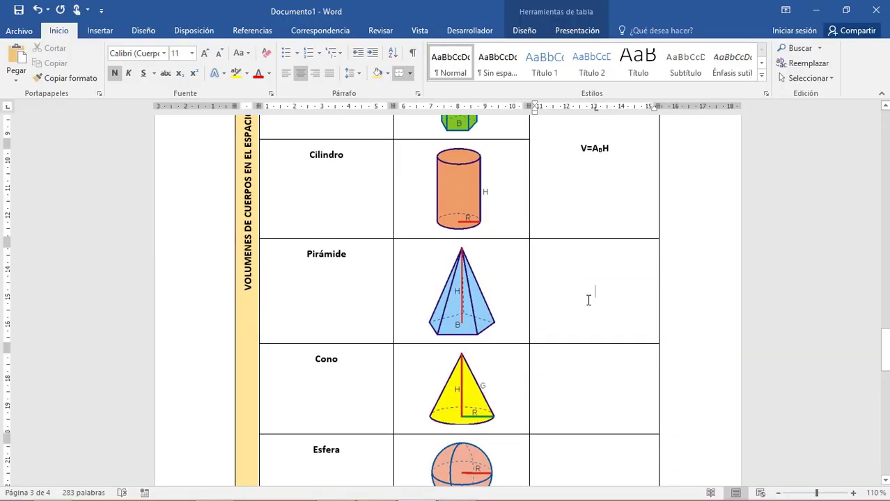
Merge the Pirámide and Cono volume cells into a single cell
click(593, 395)
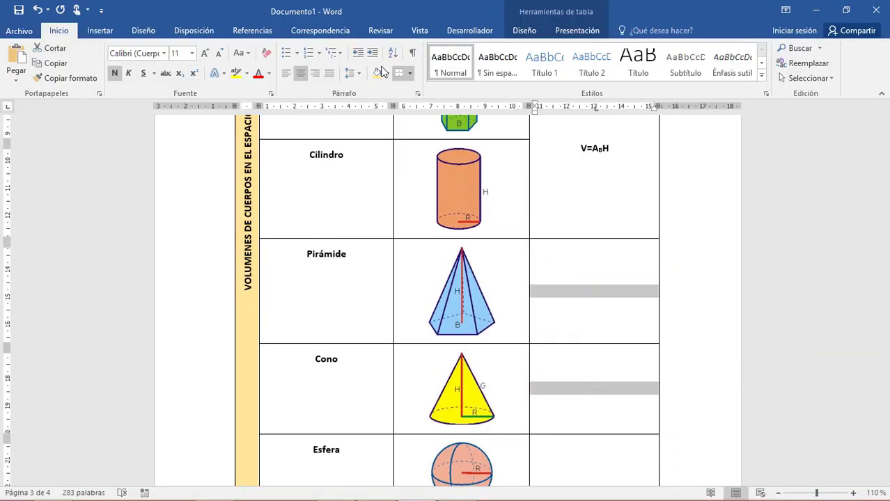
click(575, 30)
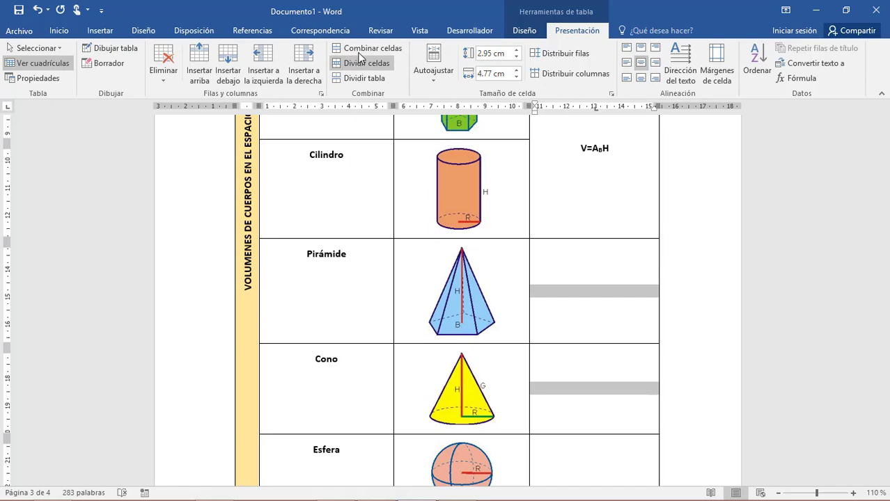
click(359, 53)
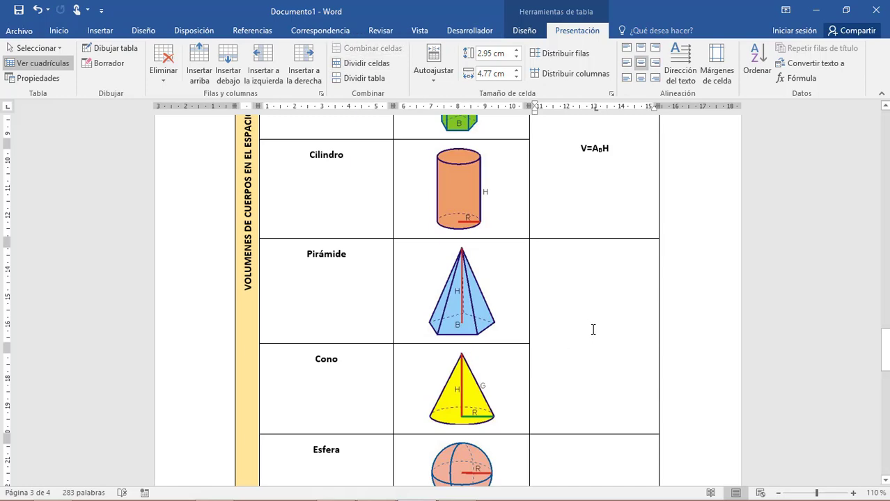
Type the pyramid formula V=1/3ABH into the merged cell, following the PDF
key(alt+Tab)
key(alt+Tab)
text(V=1)
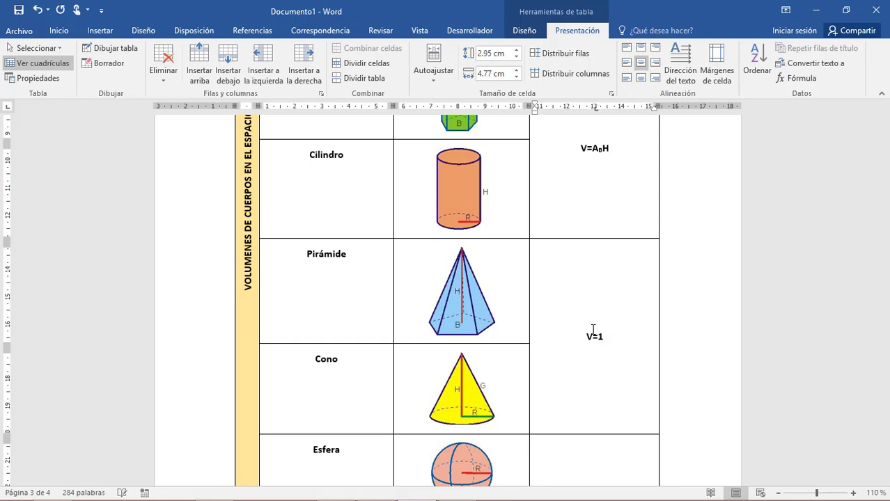
text(X)
key(alt+Tab)
key(alt+Tab)
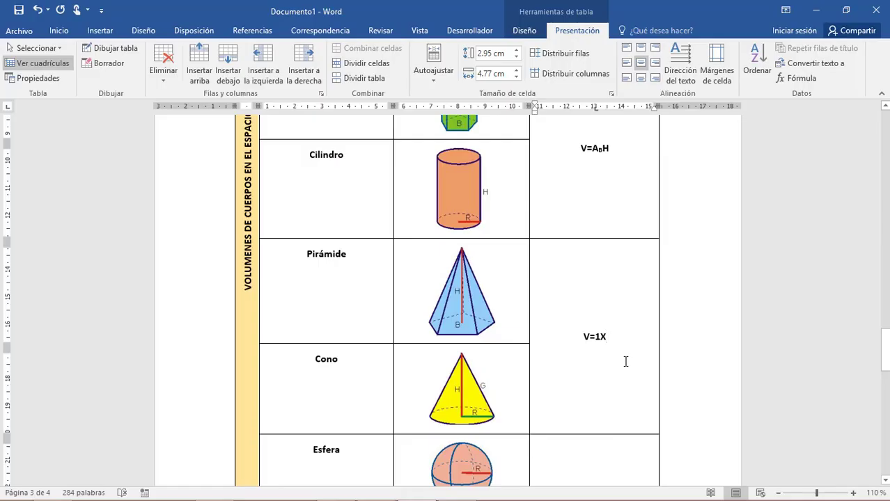
key(BackSpace)
text(/)
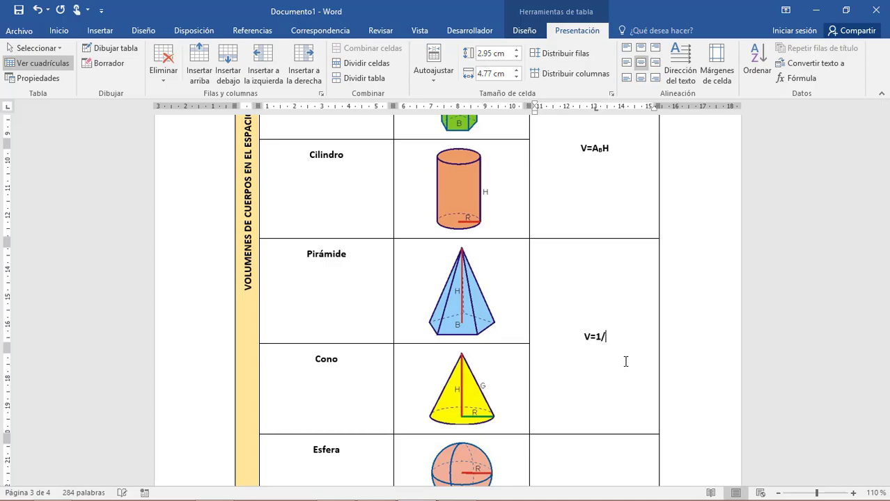
text(3)
key(alt+Tab)
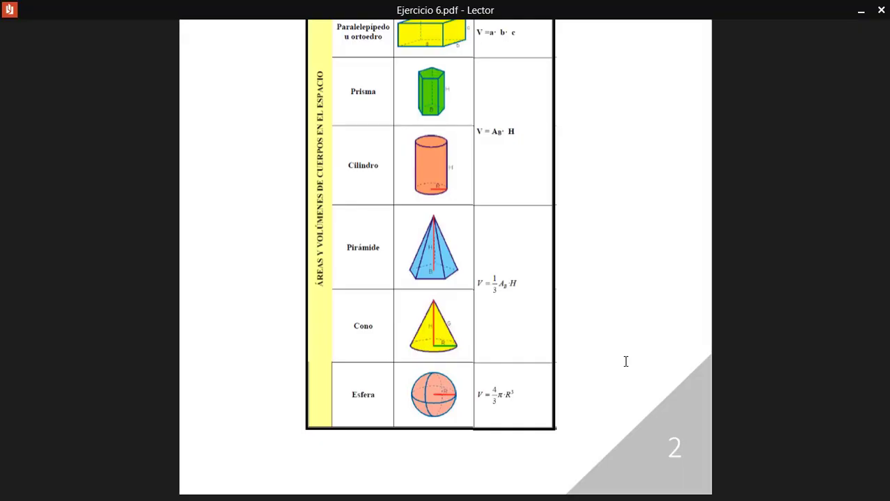
key(alt+Tab)
text(A)
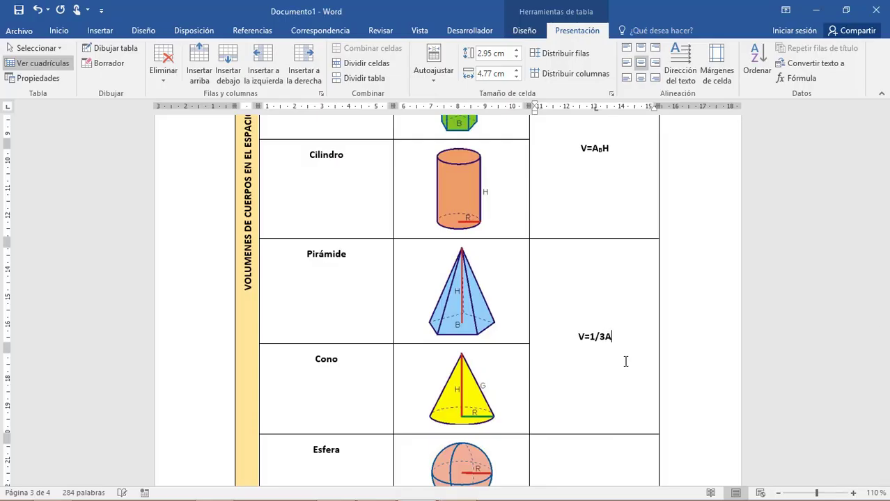
text(B)
key(alt+Tab)
key(alt+Tab)
text(H)
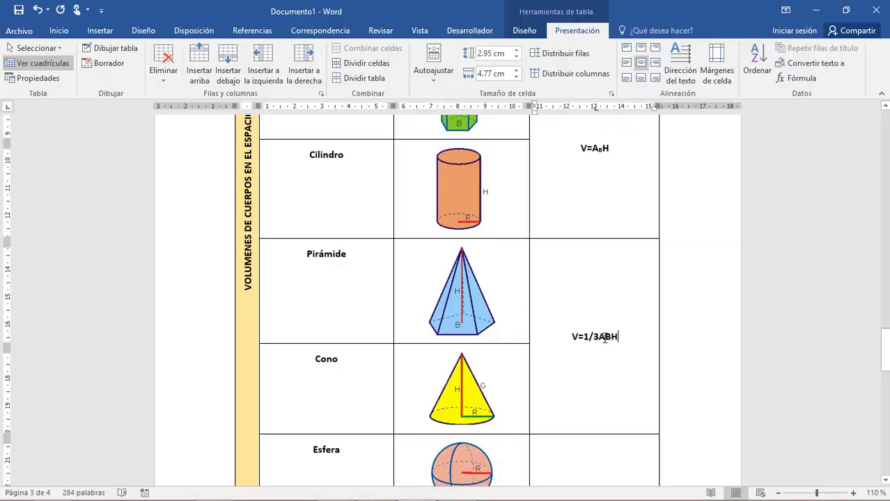
Format the B in V=1/3ABH as a subscript
click(58, 31)
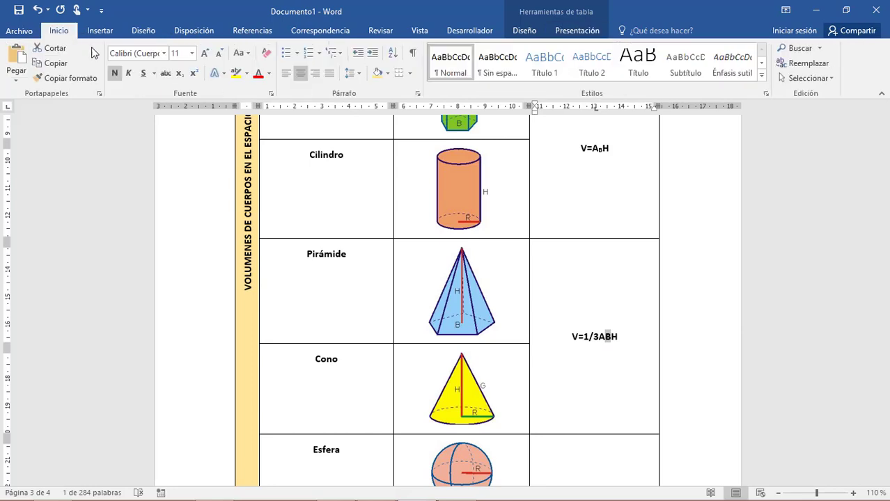
click(179, 73)
key(alt+Tab)
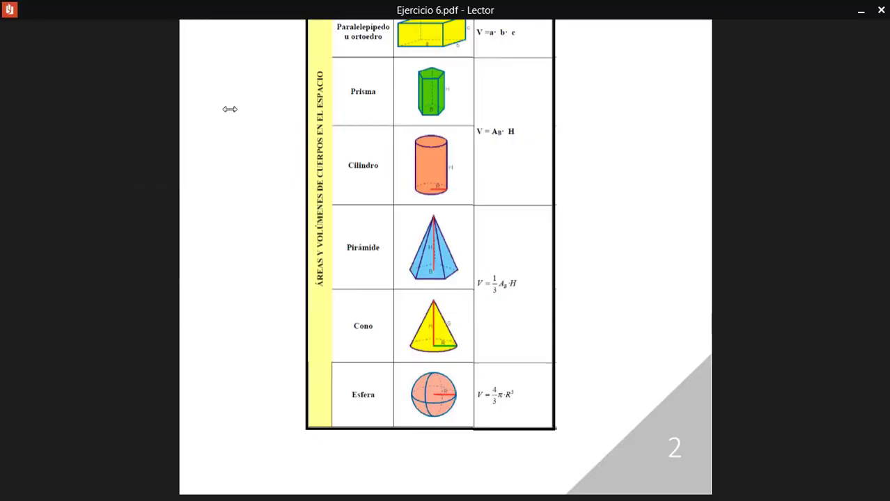
key(alt+Tab)
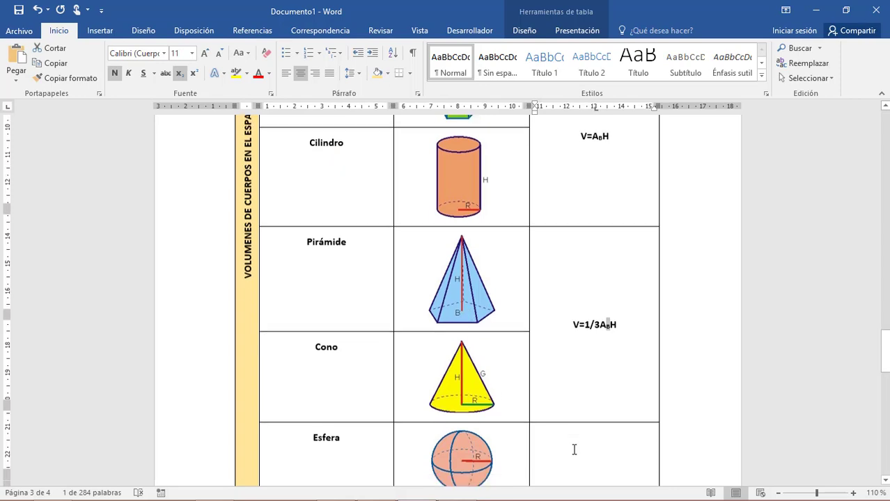
Type V=4/3PIR2 into the empty Esfera volume cell
scroll(576, 445, down, 3)
click(582, 412)
scroll(582, 412, up, 5)
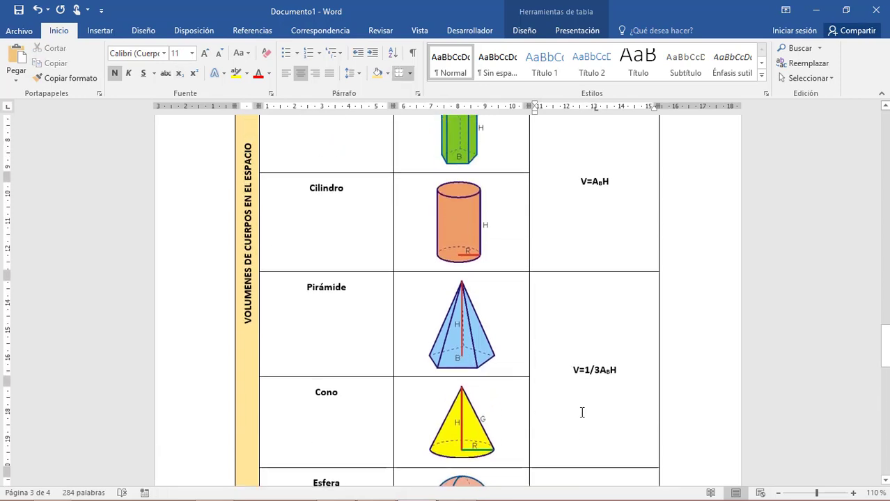
scroll(582, 412, down, 5)
text(V=4/3)
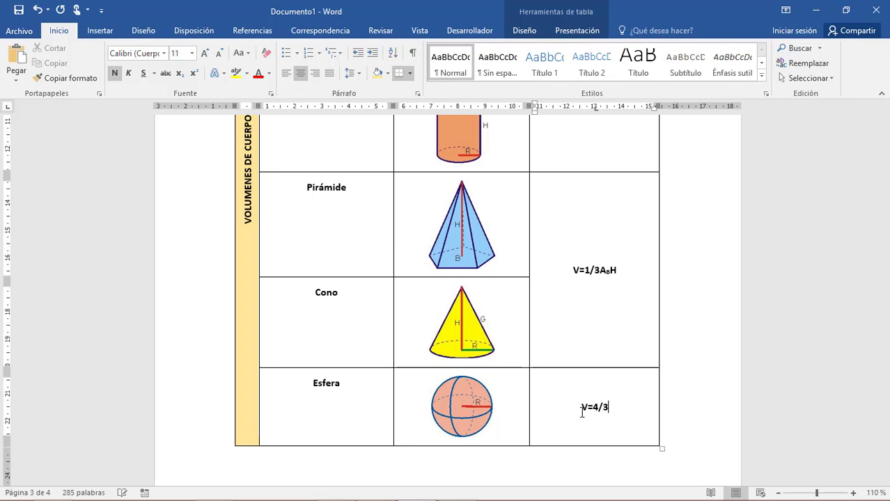
key(alt+Tab)
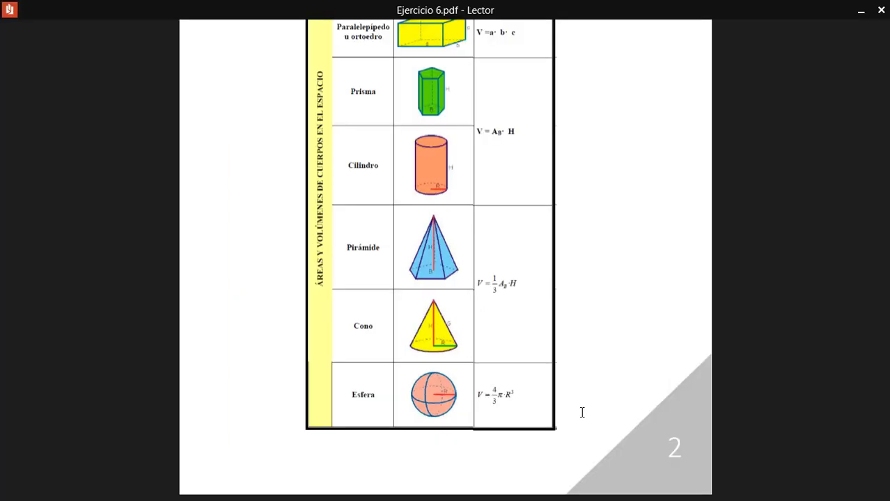
key(alt+Tab)
text(V=4/3)
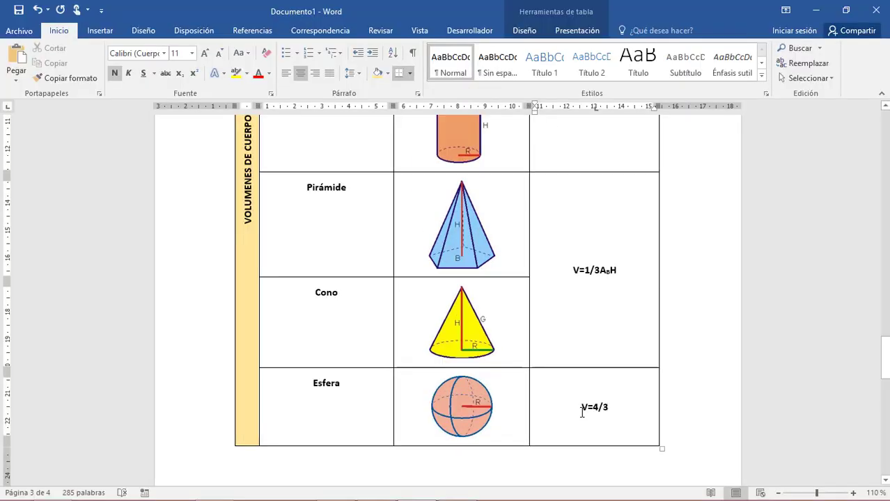
text(PI)
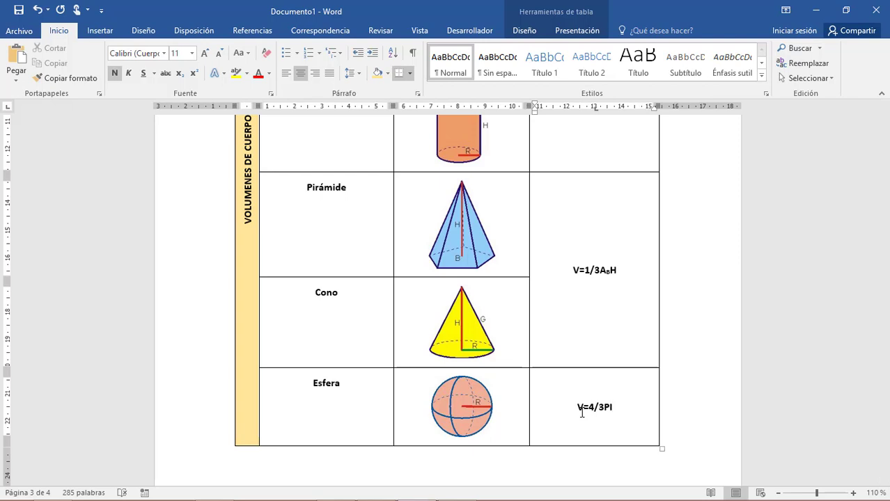
text(R2)
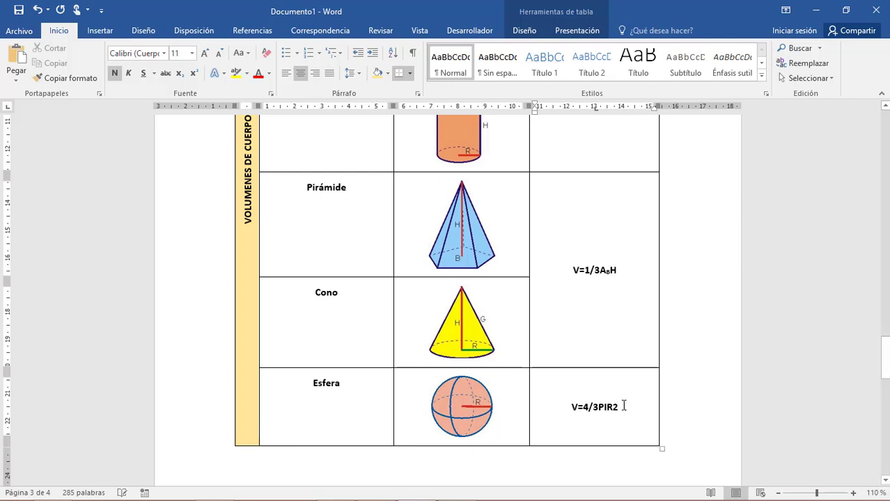
Raise the 2 after PIR to a superscript exponent
drag(618, 407, 611, 409)
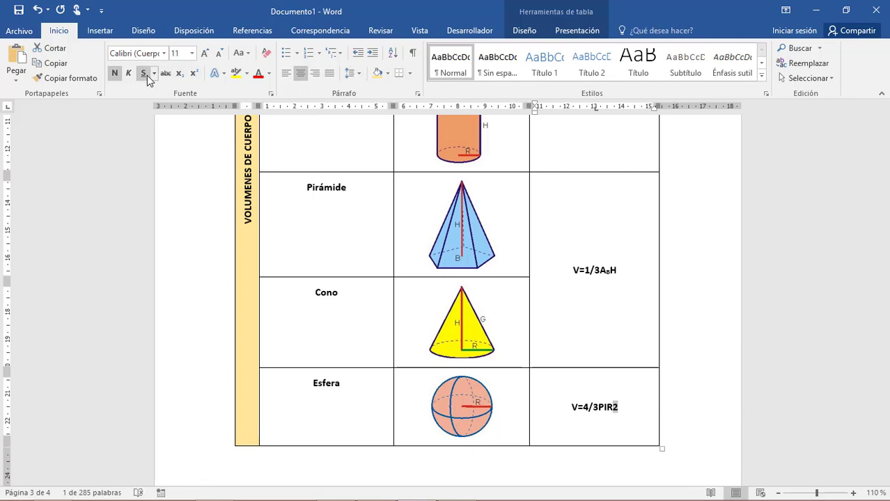
click(195, 73)
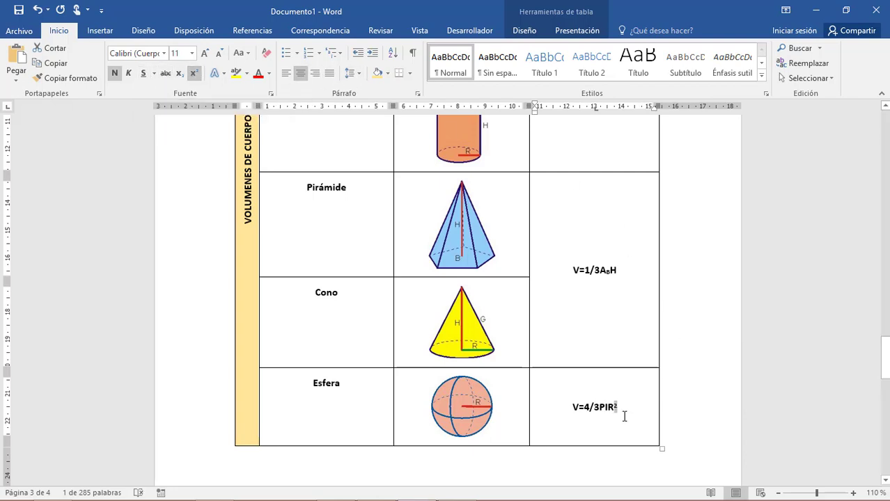
click(599, 426)
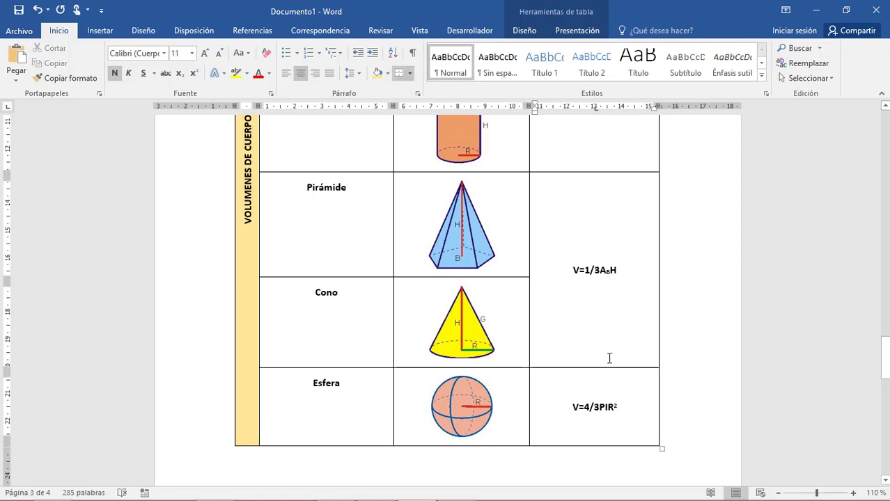
scroll(679, 373, up, 3)
scroll(679, 373, up, 3)
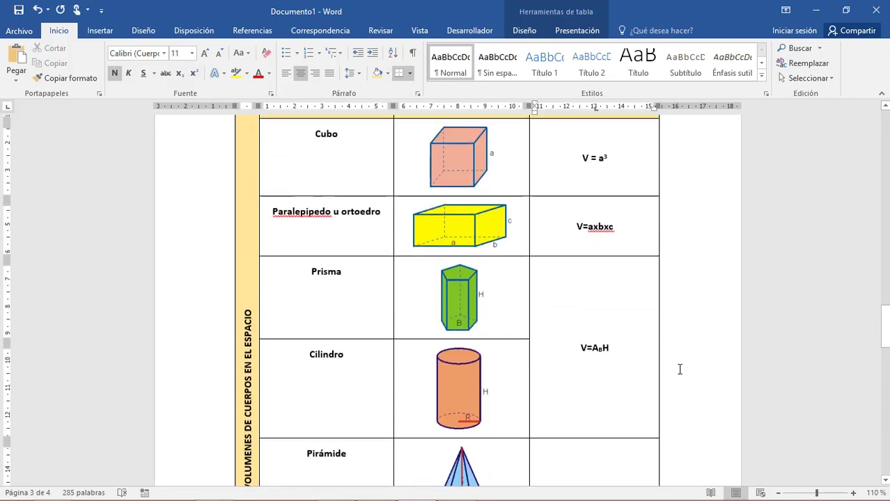
scroll(679, 371, up, 4)
scroll(575, 341, down, 3)
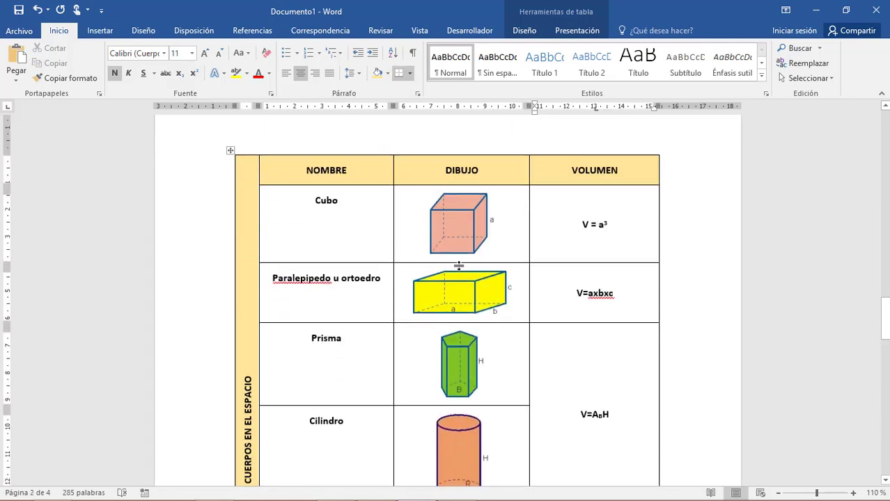
scroll(438, 360, down, 8)
scroll(435, 403, down, 8)
click(433, 446)
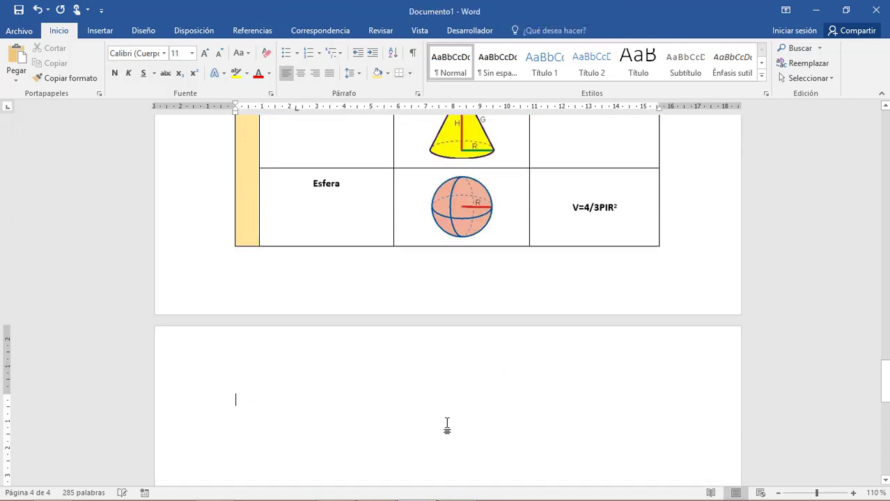
key(alt+Tab)
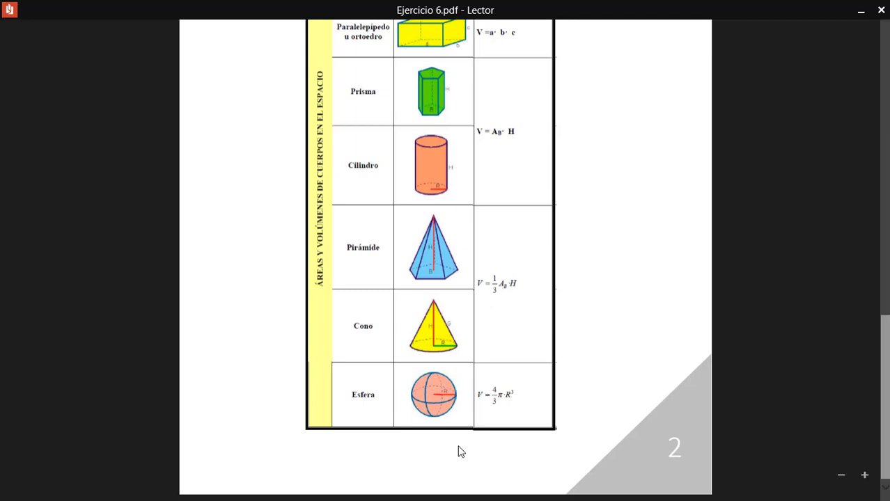
scroll(458, 450, up, 5)
scroll(458, 450, up, 1)
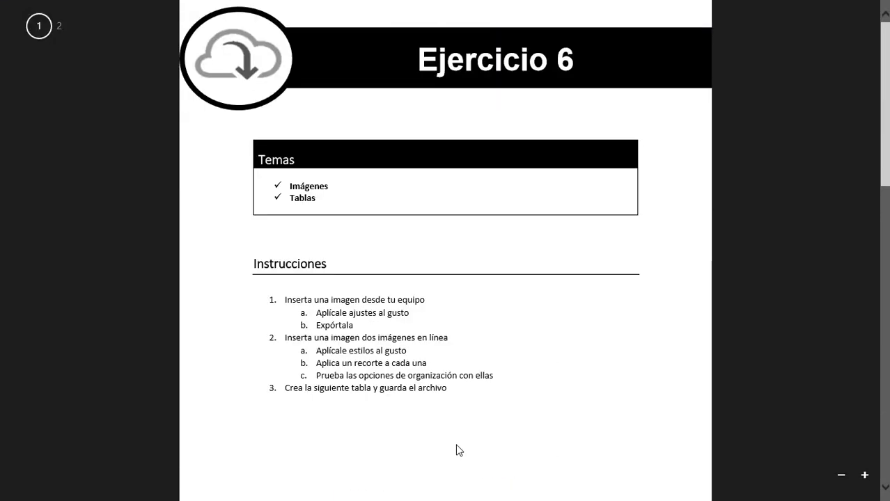
key(alt+Tab)
scroll(457, 449, up, 5)
scroll(460, 437, up, 8)
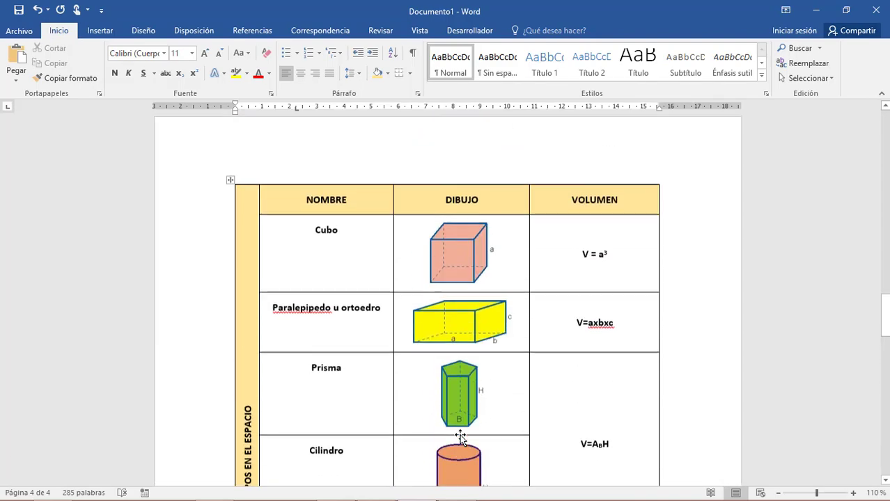
scroll(458, 432, up, 2)
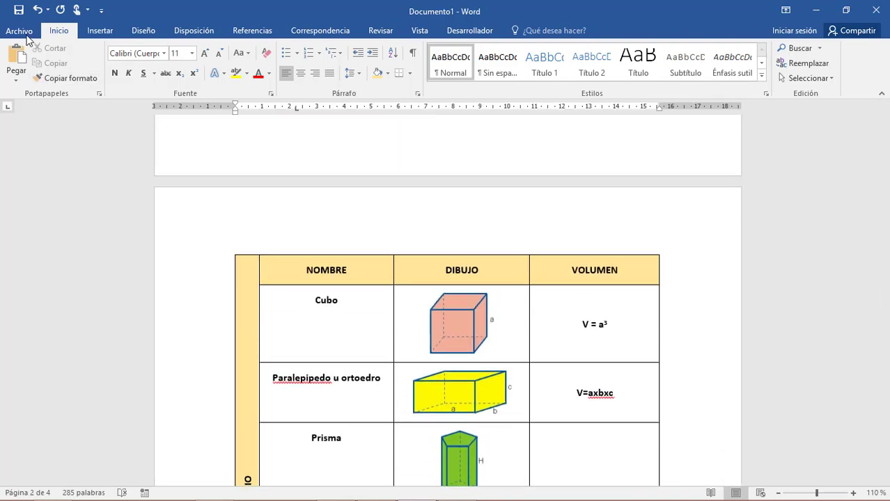
Save the document as 'Ejercicio 7. Imagenes y tabla' in the Ejercicios guardados folder
click(26, 35)
click(38, 162)
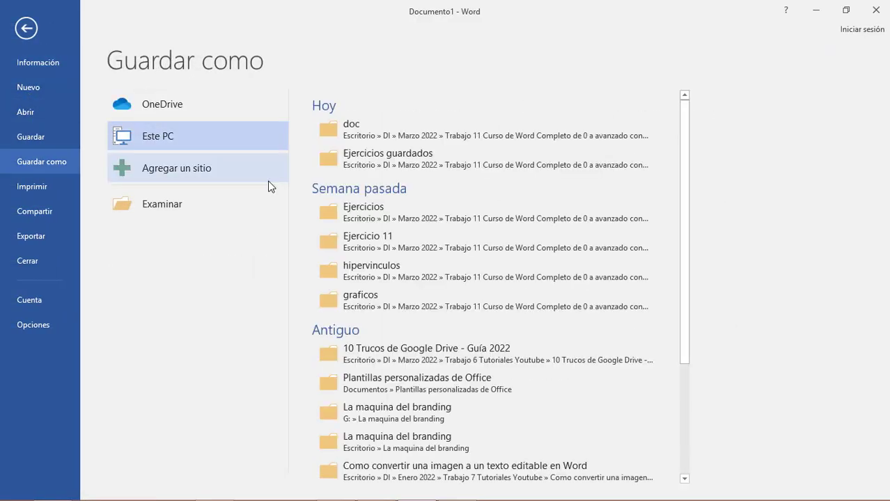
click(185, 216)
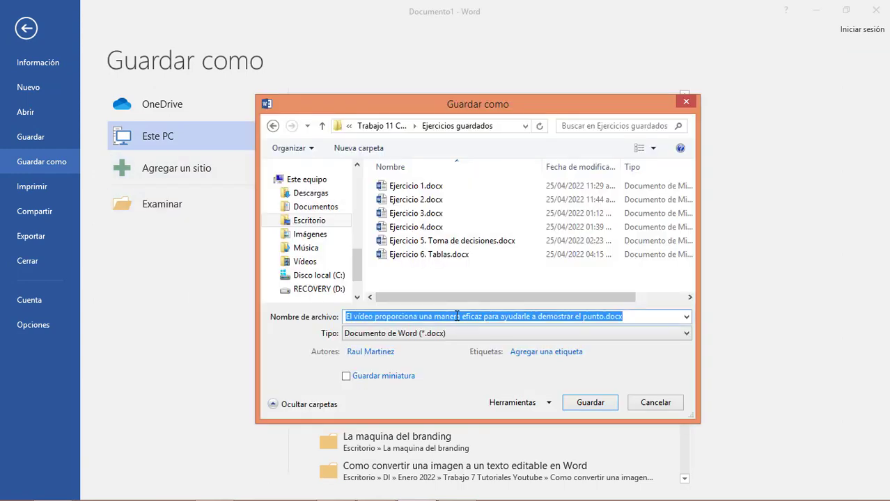
text(Ejercucu)
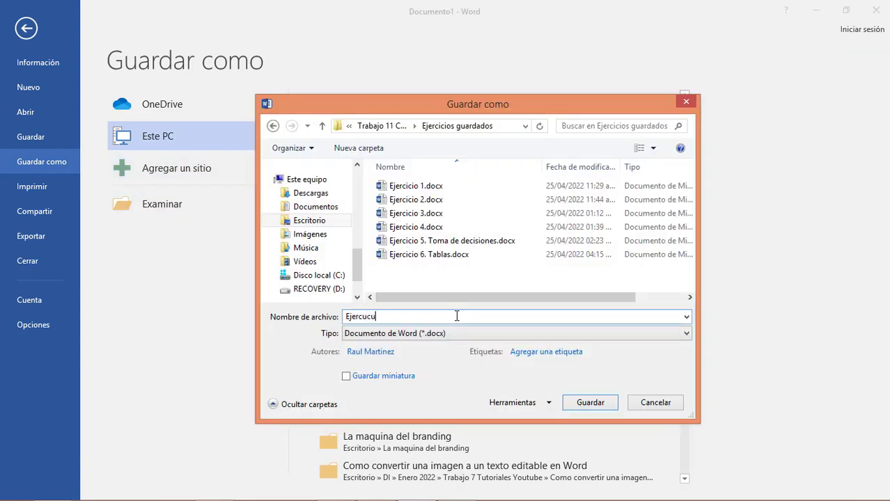
key(BackSpace)
key(BackSpace)
key(BackSpace)
text(icio 7)
key(alt+Tab)
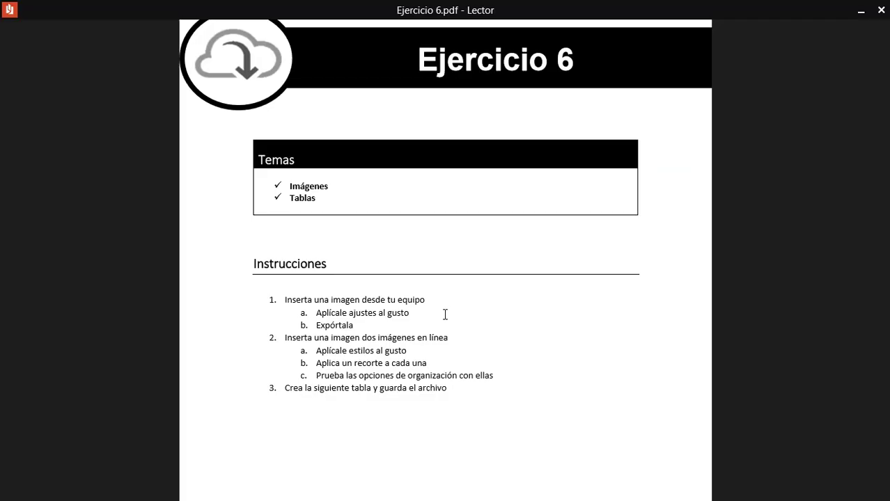
key(alt+Tab)
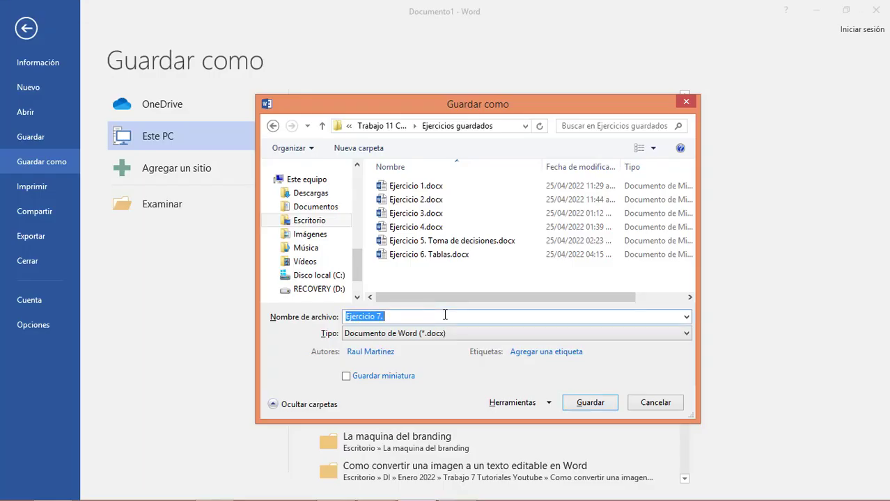
click(445, 316)
text(Ima)
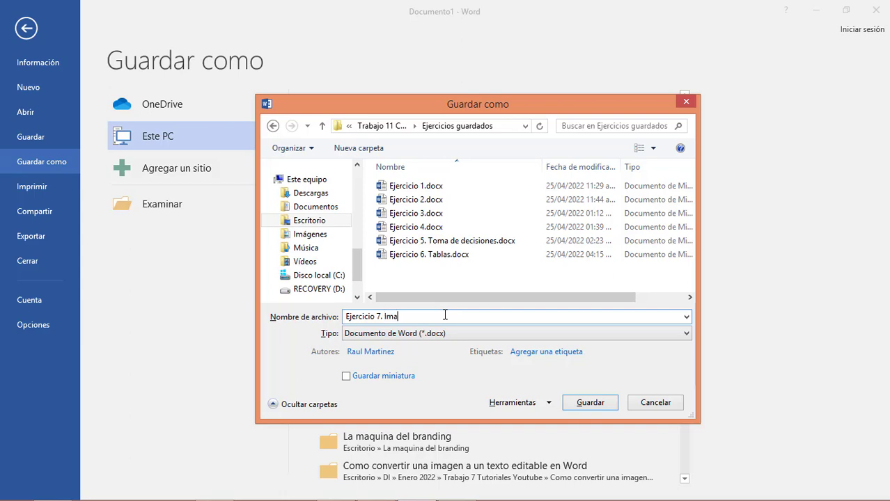
text(genes y )
text(tabla)
click(590, 403)
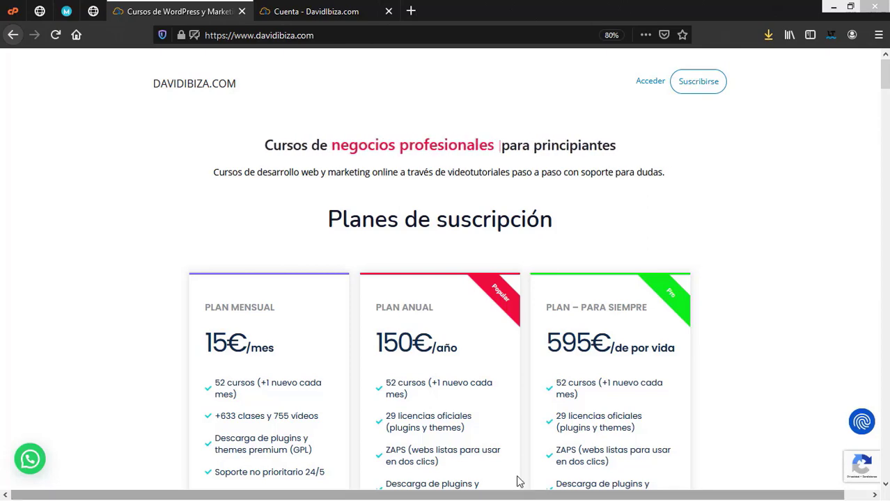
Scroll the DavidIbiza.com page to the 15€/mes, 150€/año and 595€ subscription plans
scroll(516, 476, down, 5)
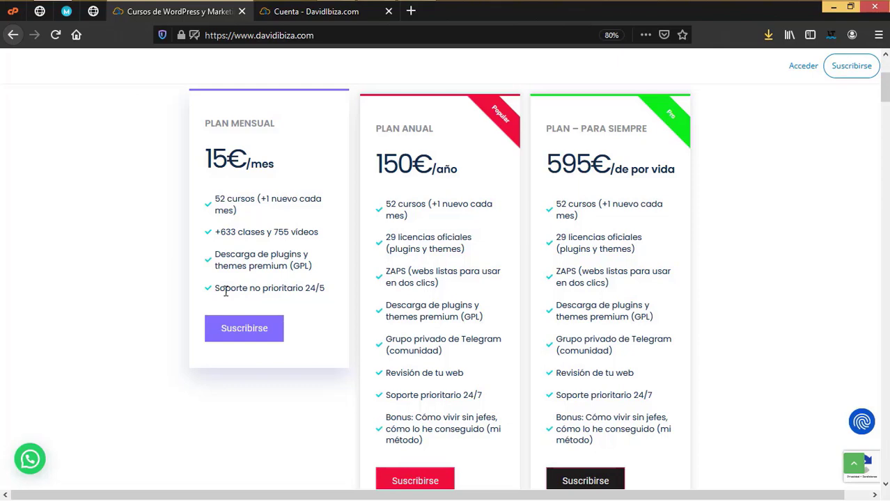
scroll(574, 379, up, 3)
scroll(598, 376, down, 2)
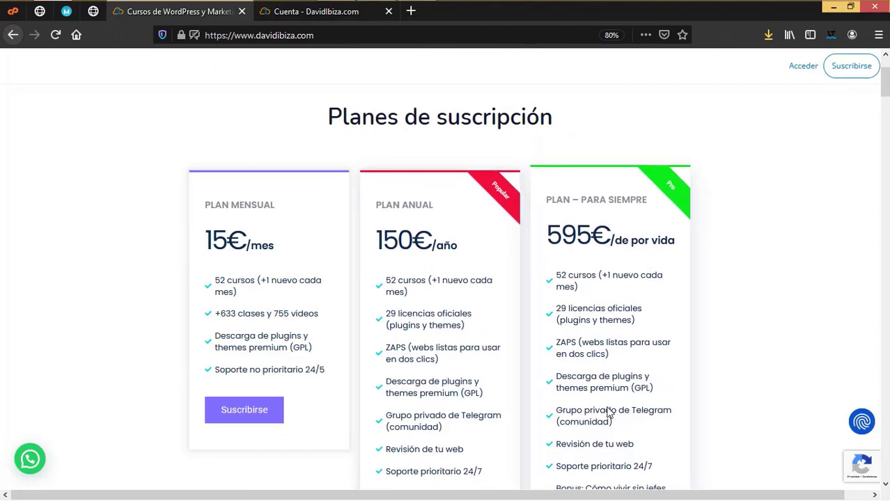
scroll(607, 409, down, 3)
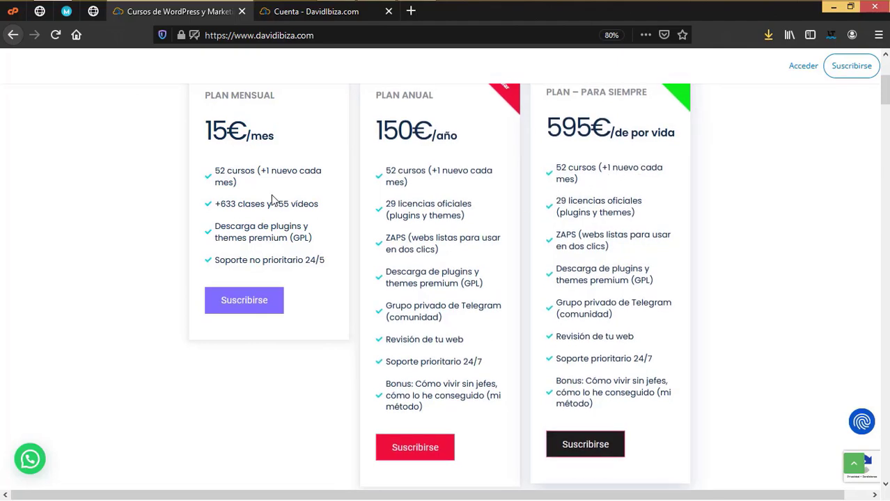
Scroll down through the subscription plan features and FAQ list
scroll(397, 348, up, 3)
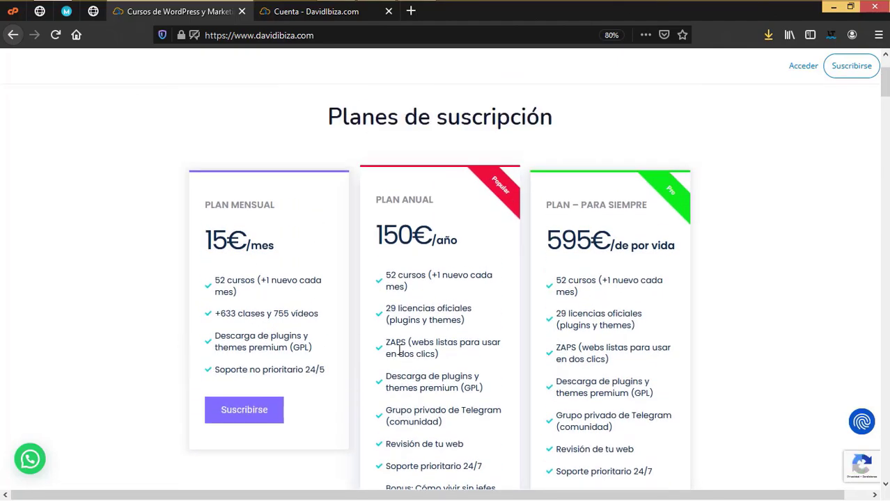
scroll(448, 358, down, 5)
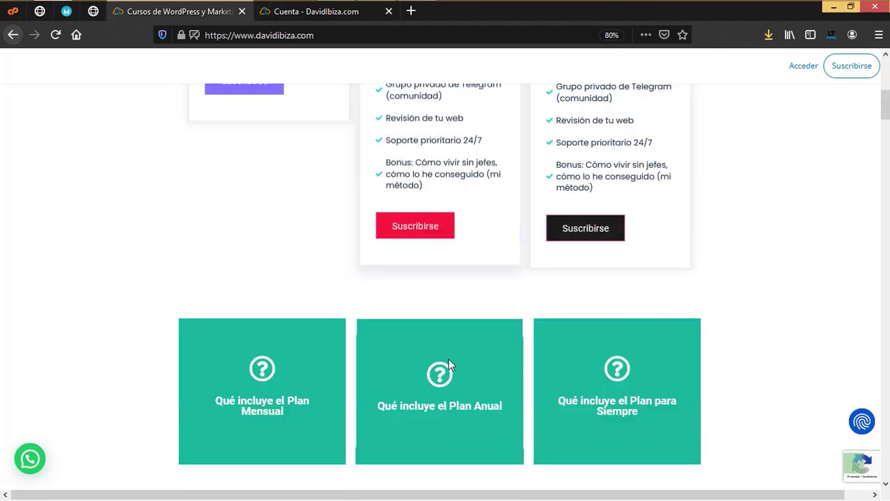
scroll(447, 359, down, 8)
scroll(448, 358, down, 3)
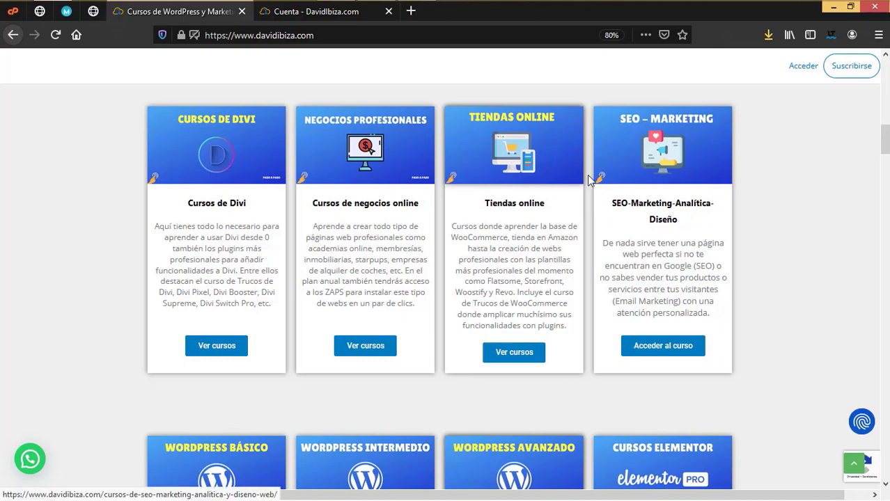
scroll(498, 331, down, 3)
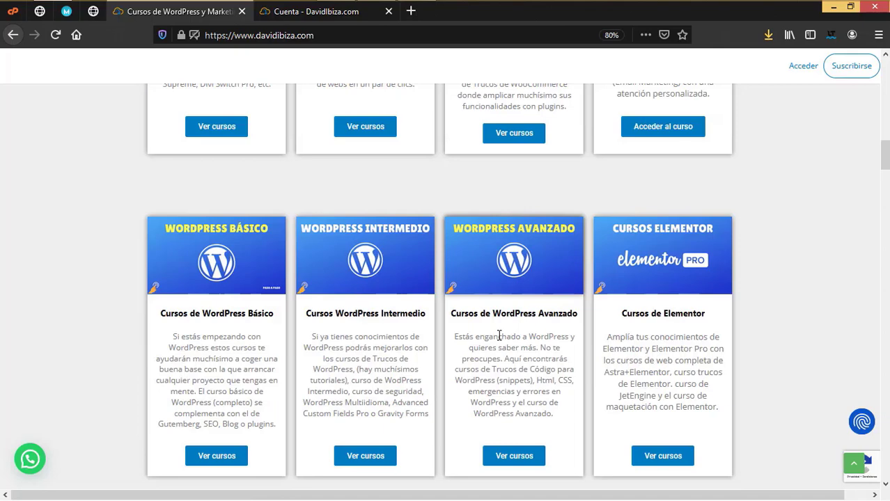
scroll(499, 334, down, 4)
scroll(499, 334, down, 4)
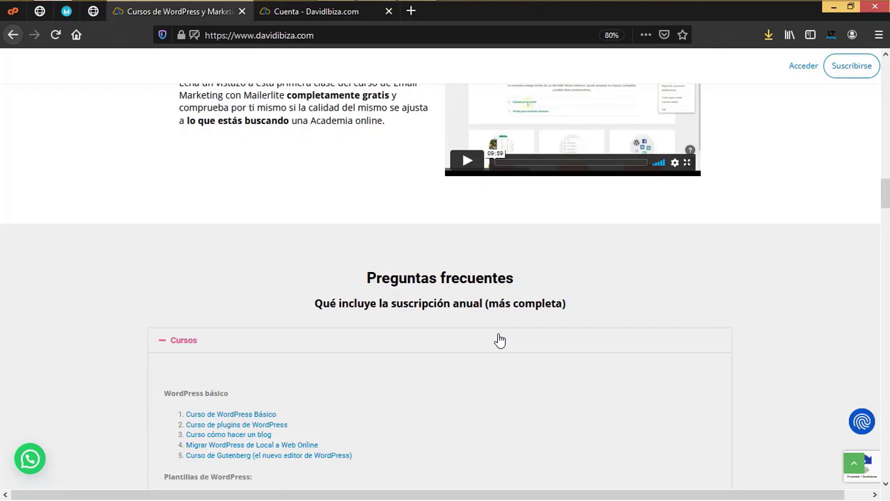
scroll(499, 340, down, 3)
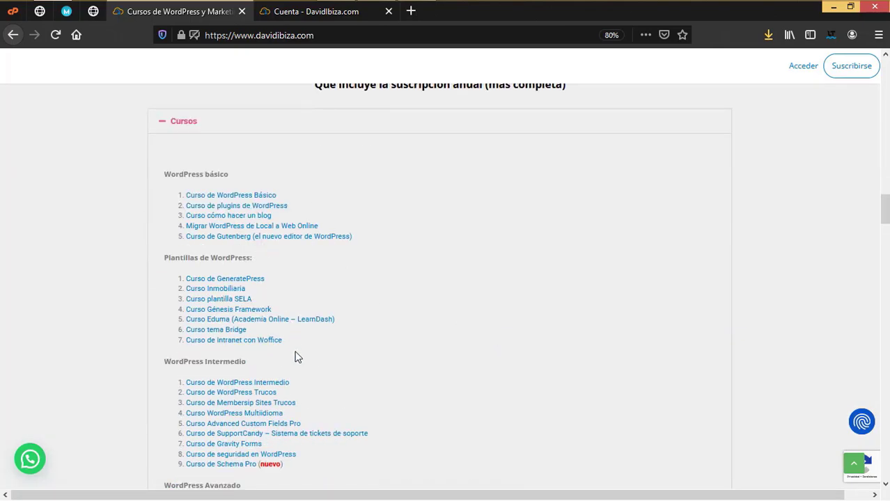
scroll(293, 353, down, 4)
scroll(296, 356, down, 4)
scroll(296, 356, down, 4)
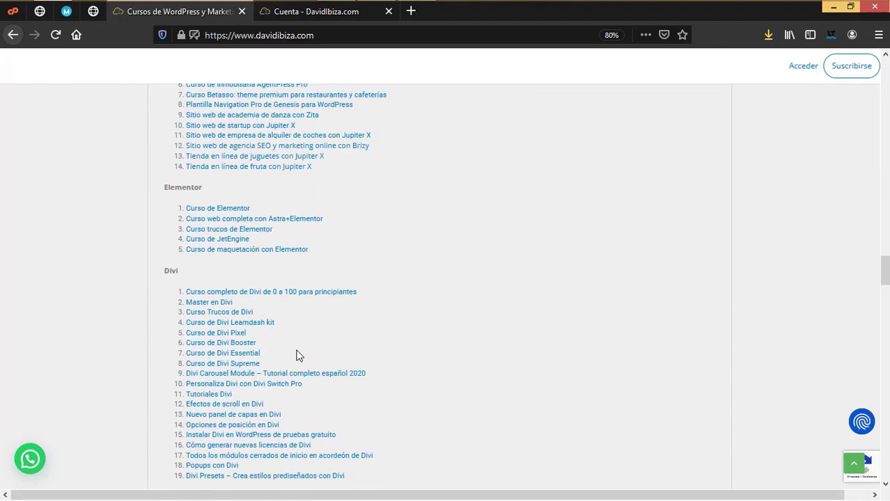
scroll(298, 357, down, 5)
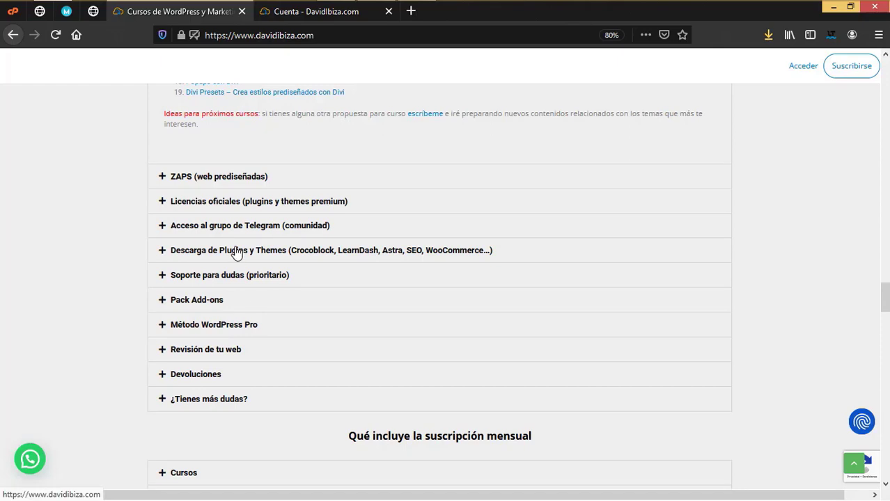
scroll(260, 262, down, 5)
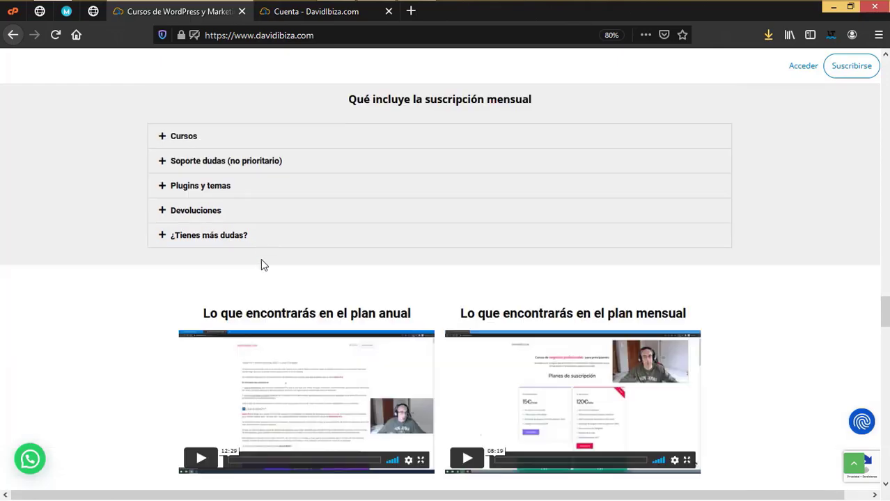
scroll(282, 327, down, 3)
scroll(281, 323, up, 4)
scroll(282, 323, up, 2)
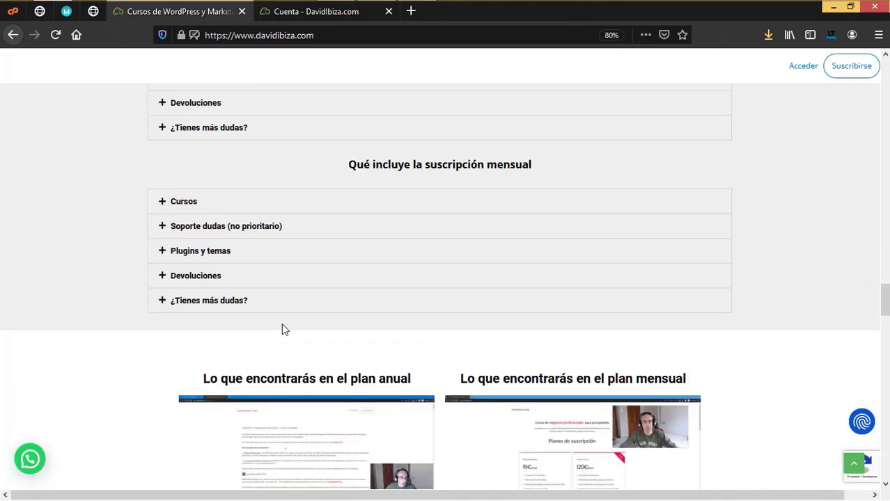
scroll(252, 317, up, 4)
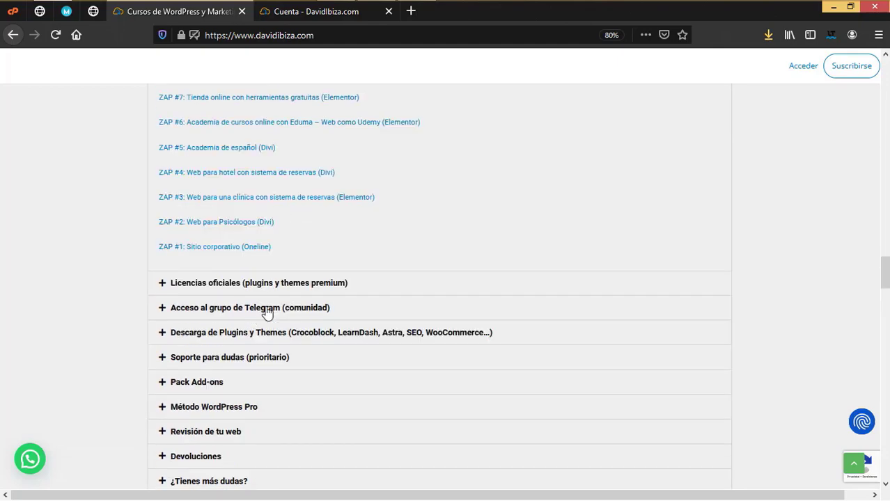
scroll(263, 312, up, 3)
scroll(270, 316, down, 2)
scroll(269, 317, down, 3)
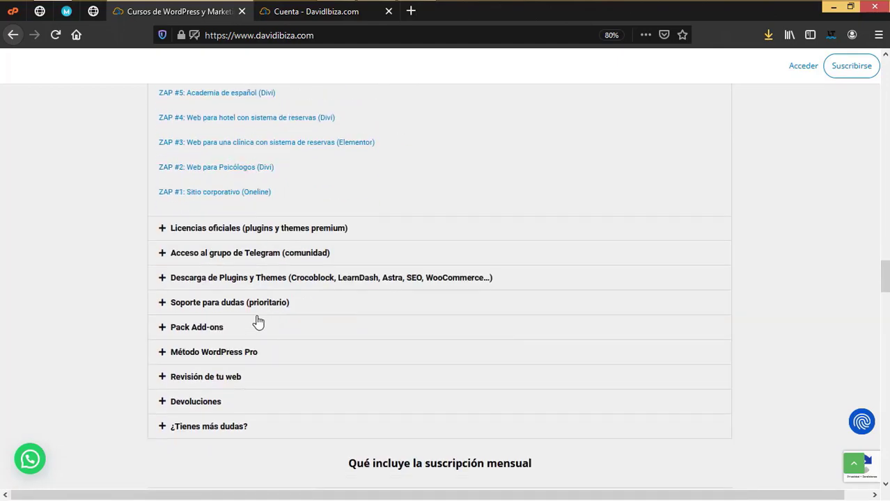
Expand and read the Licencias oficiales FAQ entry, then switch to the Cuenta - DavidIbiza.com tab
click(248, 235)
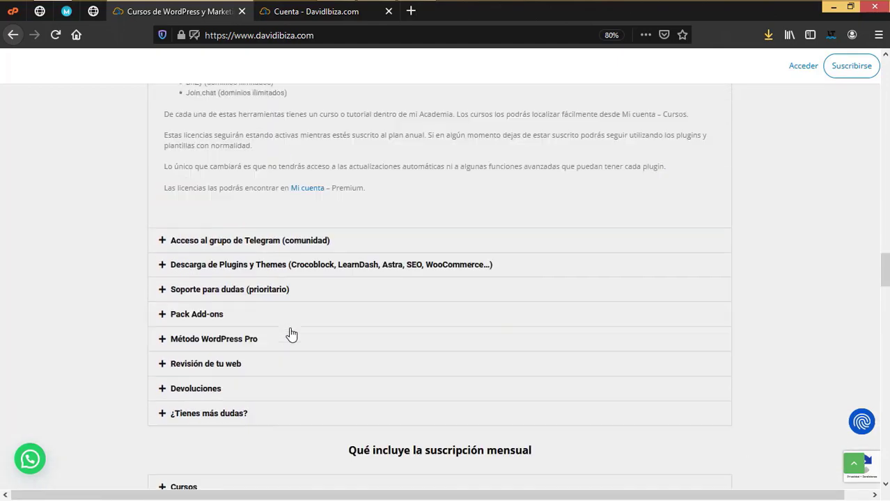
scroll(291, 334, up, 1)
scroll(290, 334, up, 3)
scroll(291, 334, up, 1)
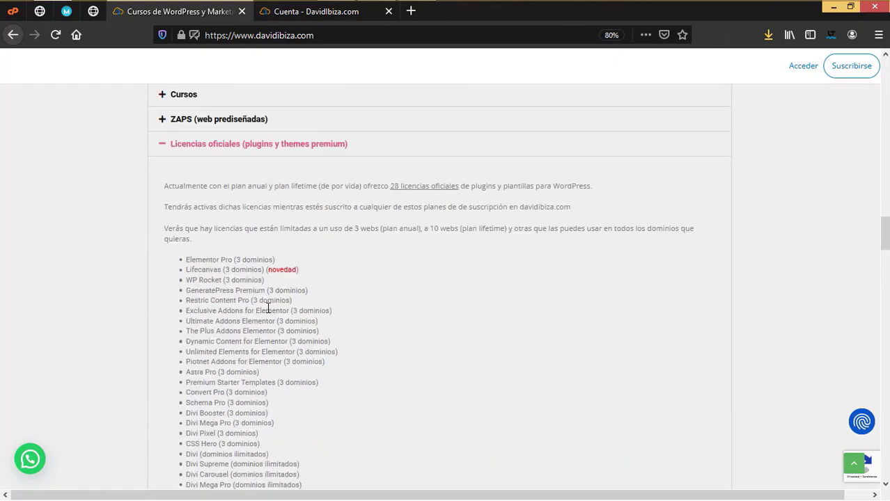
scroll(318, 367, down, 8)
scroll(319, 367, down, 3)
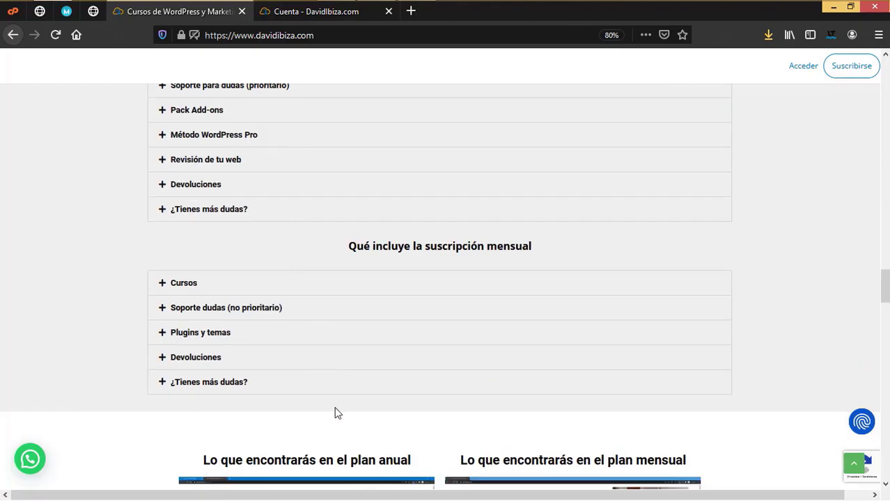
scroll(367, 397, down, 5)
scroll(368, 398, down, 5)
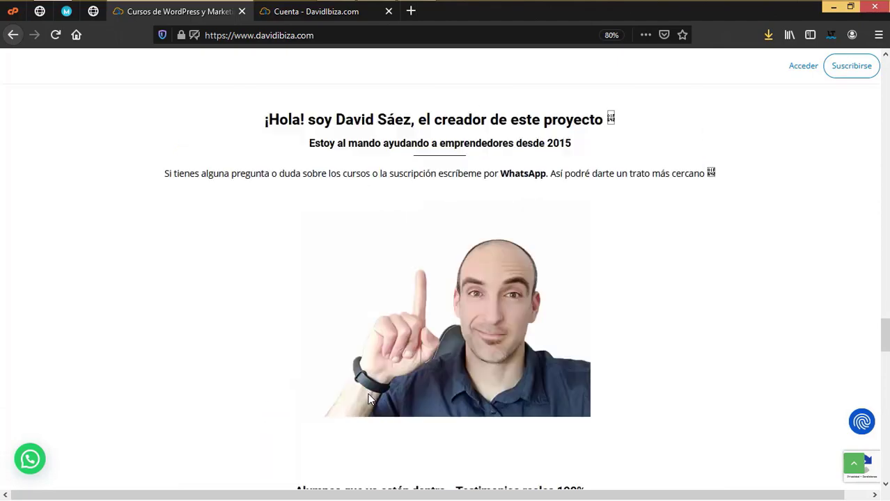
scroll(368, 397, down, 5)
scroll(368, 394, down, 8)
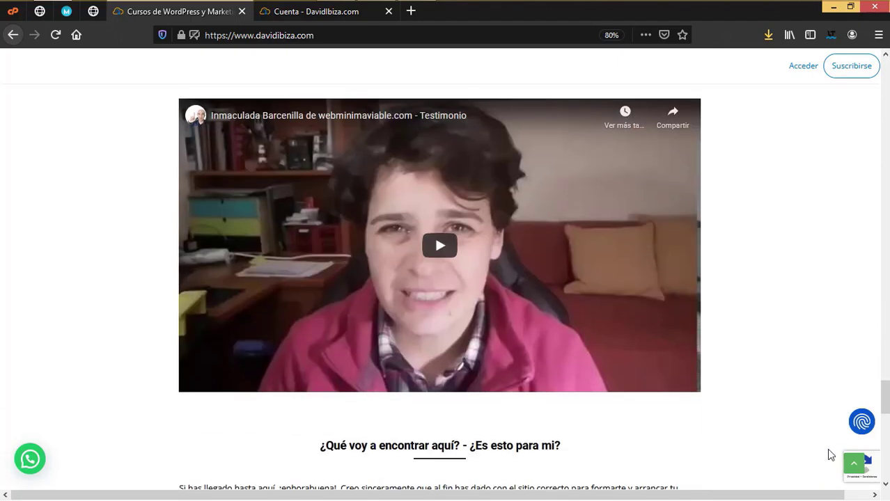
scroll(439, 278, up, 5)
scroll(440, 278, up, 4)
scroll(440, 279, down, 3)
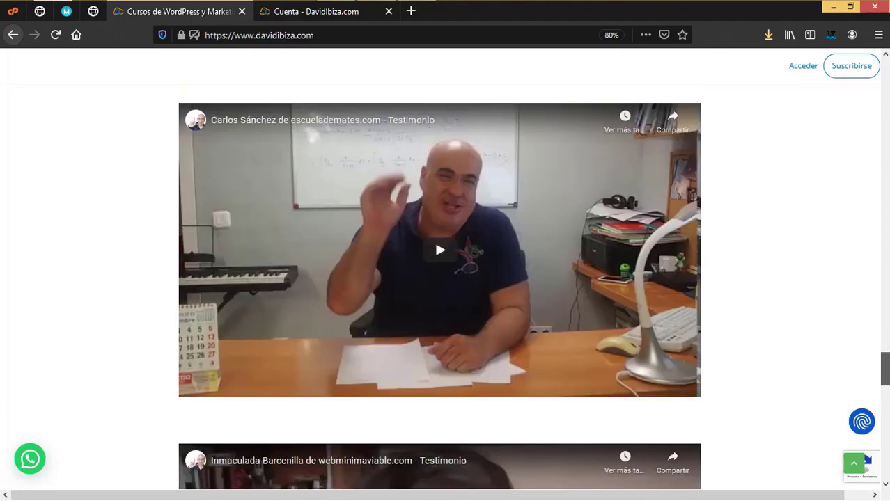
scroll(440, 279, down, 1)
scroll(434, 450, down, 1)
scroll(434, 450, down, 2)
scroll(434, 450, down, 4)
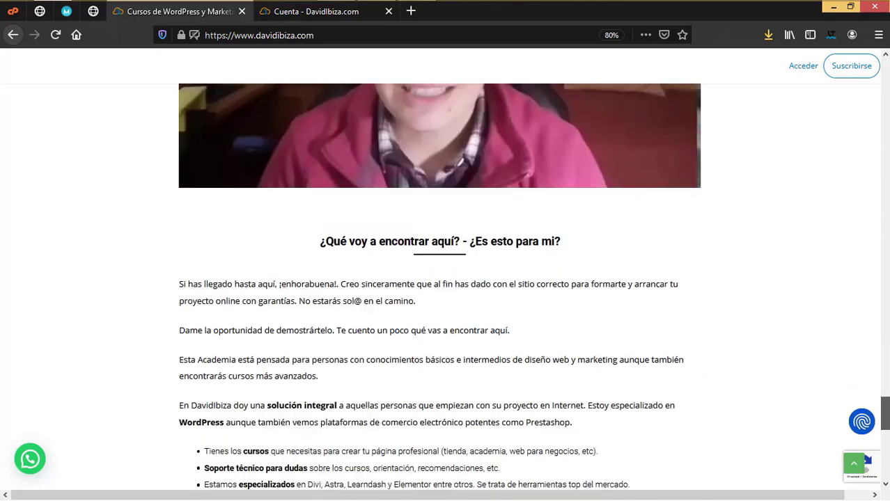
scroll(434, 451, down, 3)
scroll(885, 482, down, 5)
scroll(885, 486, up, 3)
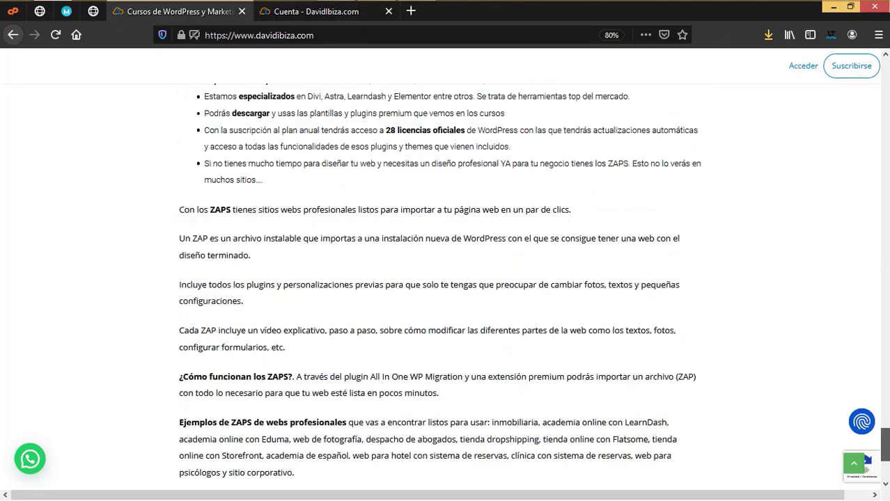
key(ctrl+Tab)
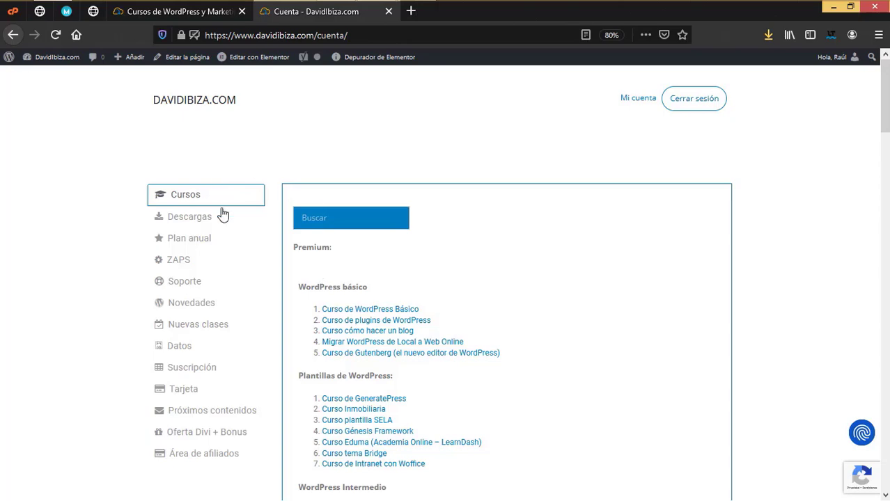
Scroll through the premium course list on the account page
scroll(402, 338, down, 3)
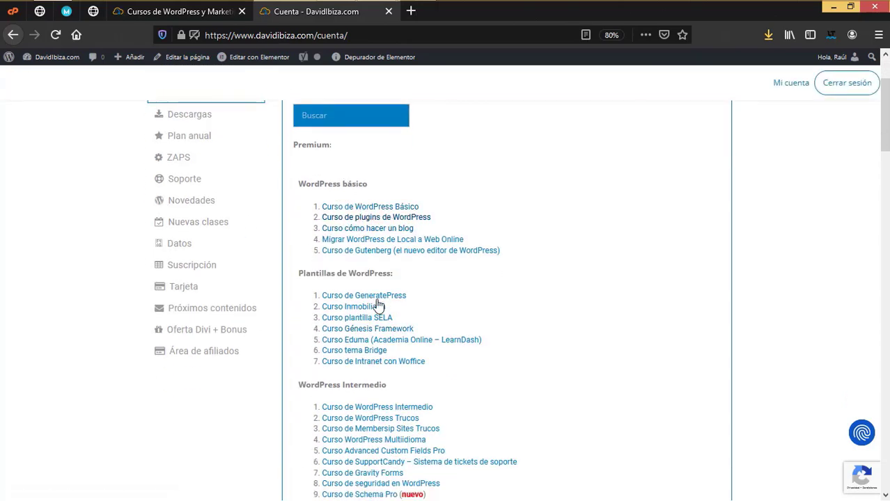
scroll(379, 313, down, 10)
scroll(379, 313, down, 8)
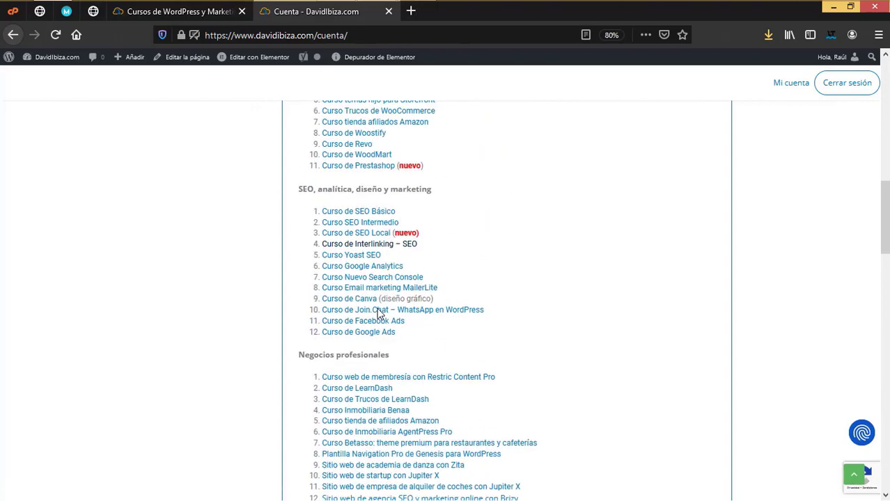
scroll(379, 313, down, 8)
scroll(379, 313, down, 5)
scroll(380, 313, down, 10)
scroll(376, 306, down, 7)
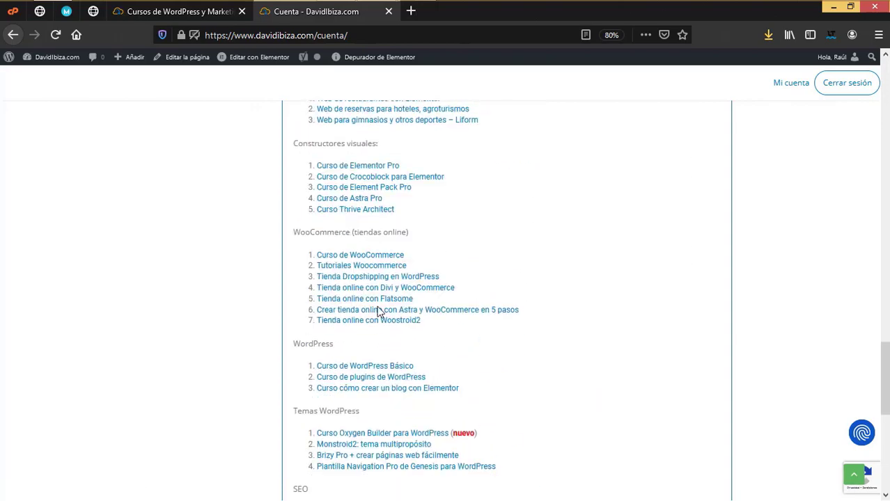
scroll(376, 306, down, 8)
scroll(378, 312, down, 3)
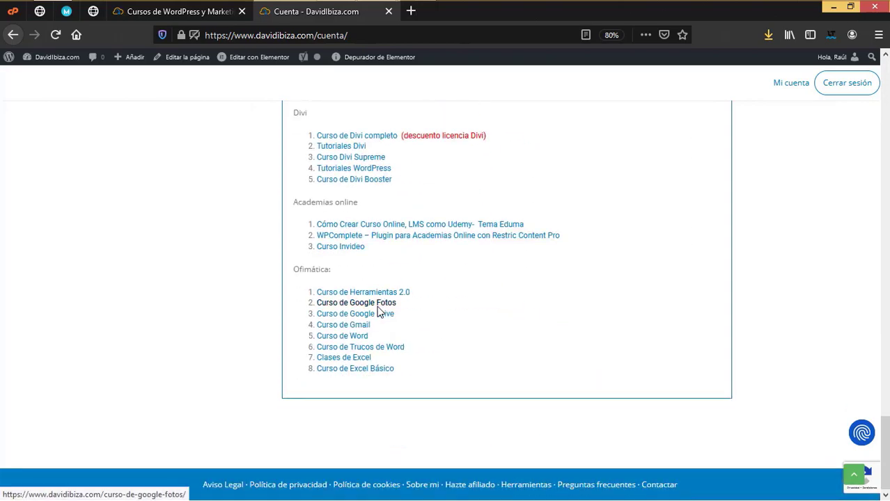
scroll(378, 310, up, 15)
scroll(379, 306, up, 15)
scroll(381, 303, up, 15)
scroll(375, 300, up, 5)
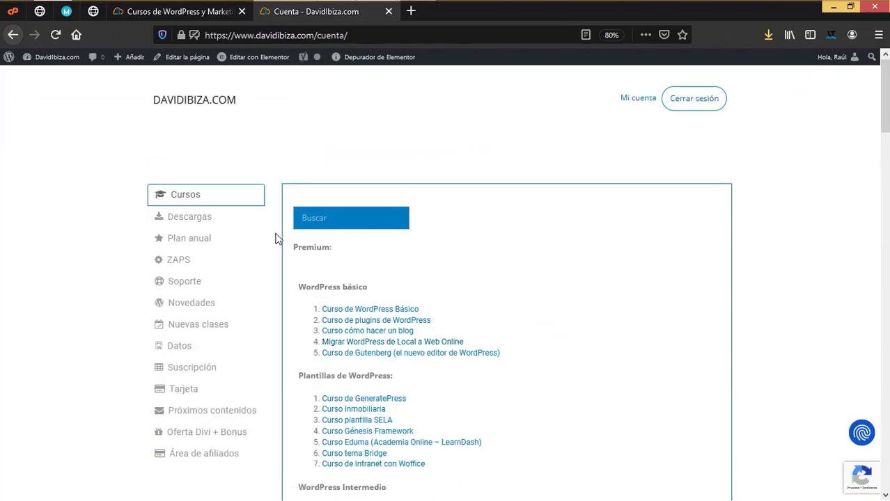
View the Descargas, Plan anual and ZAPS sections, then return to the subscription plans tab
click(204, 221)
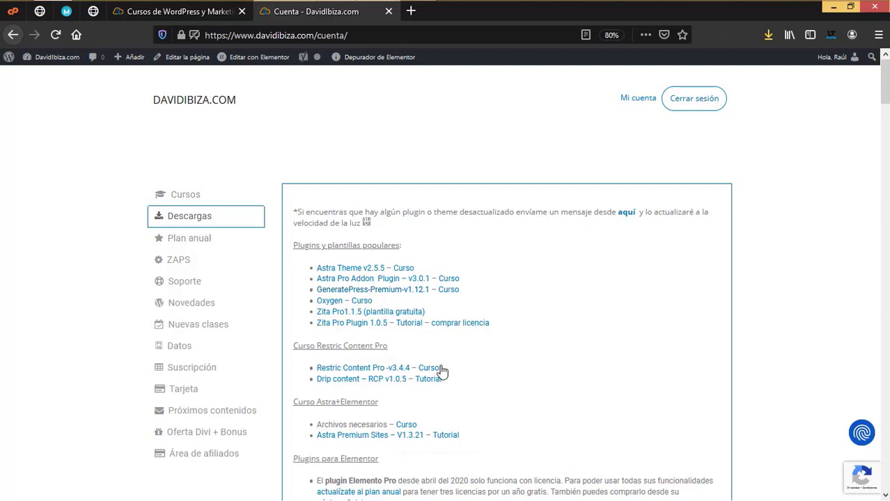
click(205, 245)
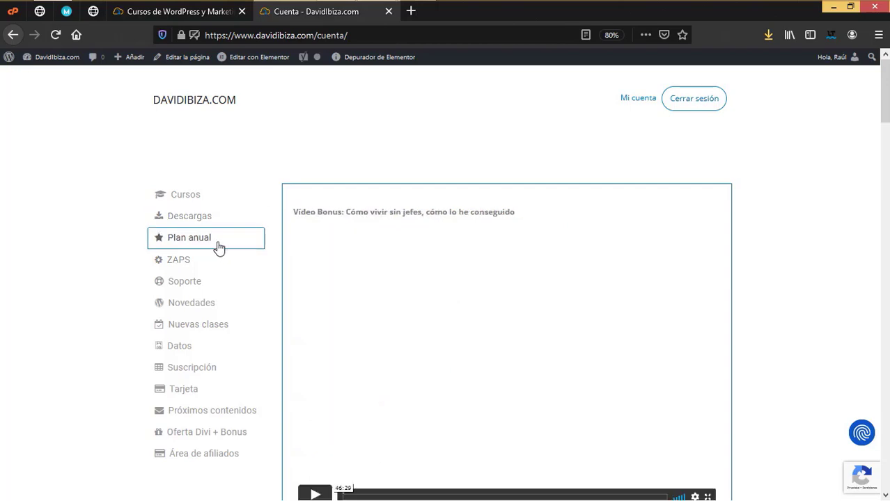
scroll(421, 302, down, 5)
scroll(421, 302, up, 1)
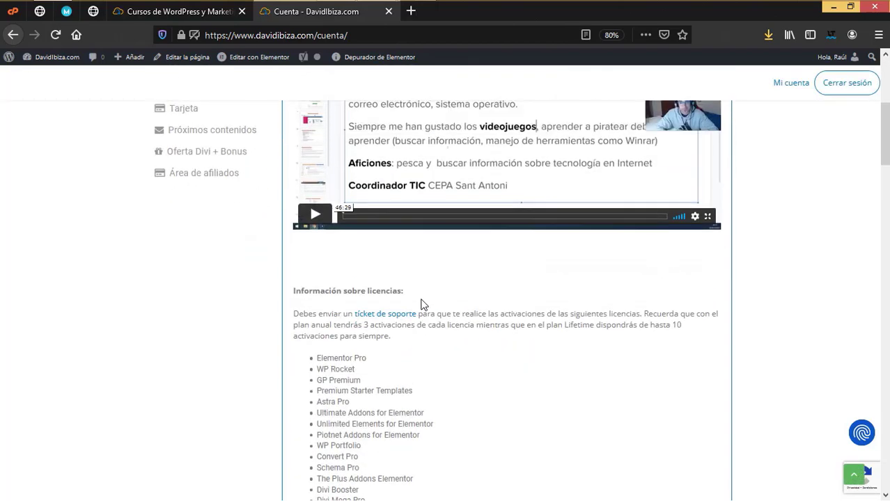
scroll(382, 264, down, 4)
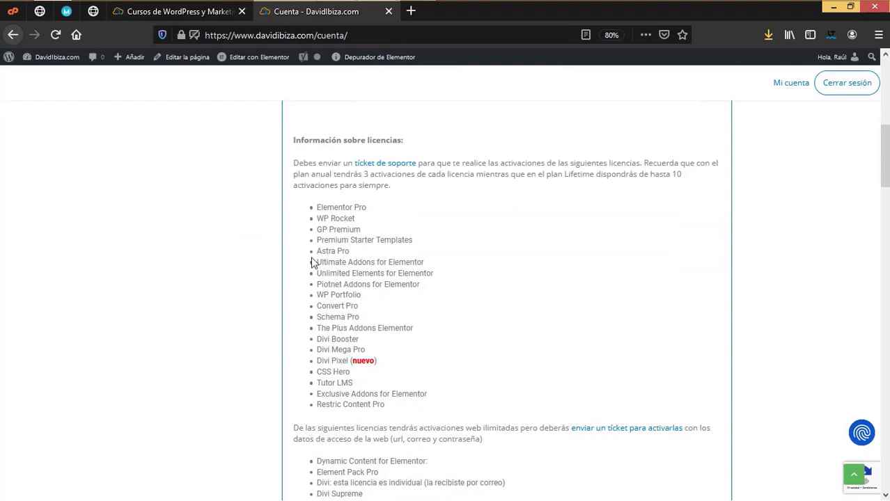
scroll(400, 339, up, 5)
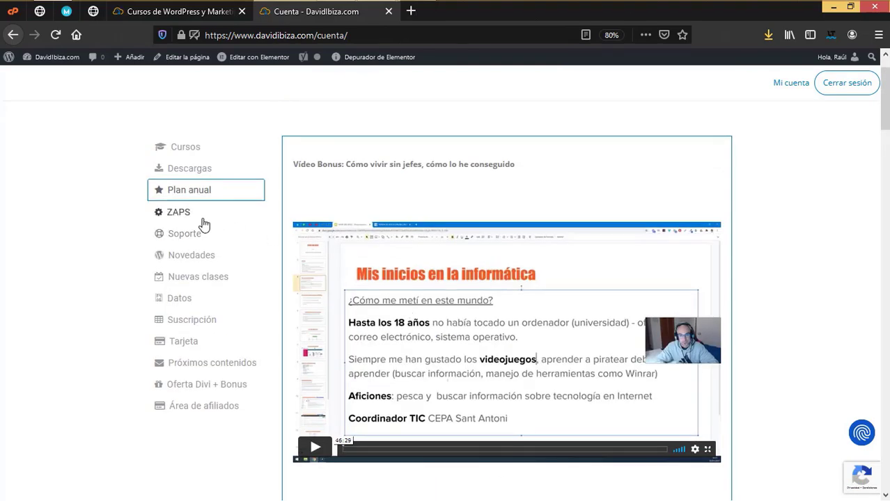
click(200, 213)
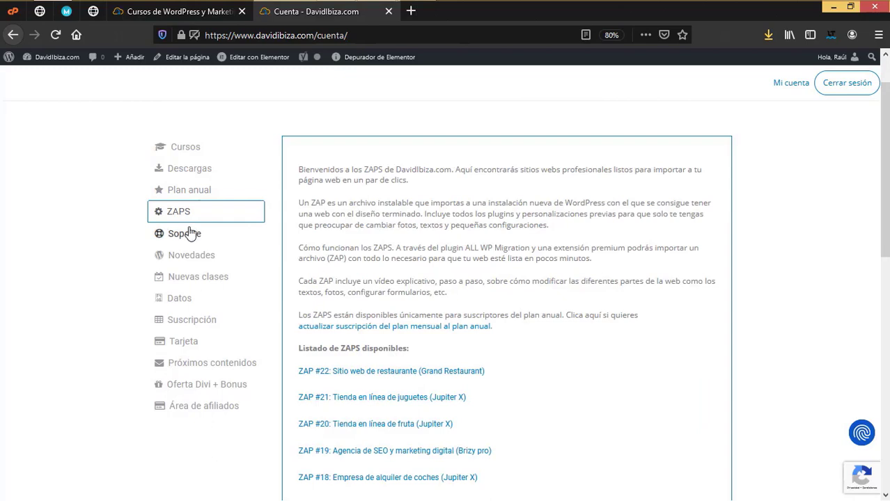
scroll(426, 382, up, 1)
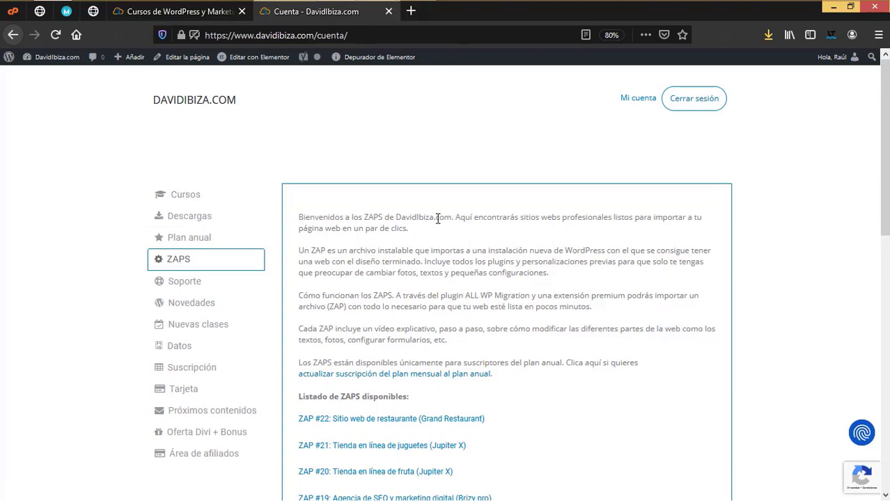
key(ctrl+shift+Tab)
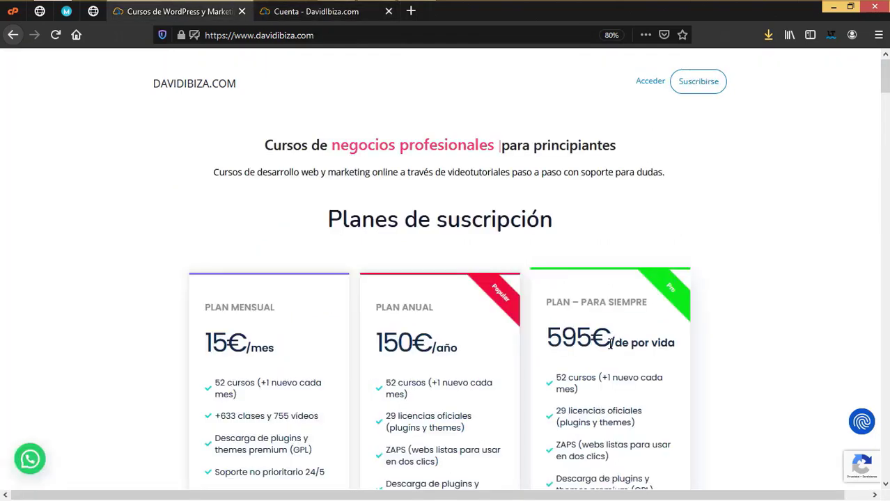